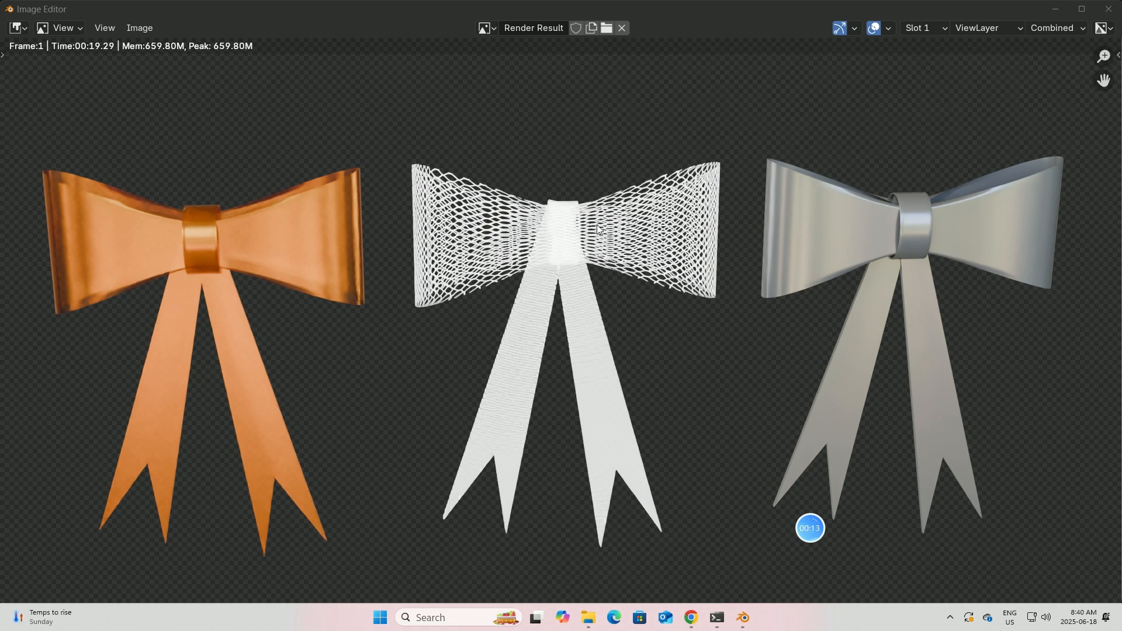
Put away the render result window, save the bow4.5.blend file and minimize its Blender window.
left_click(1055, 9)
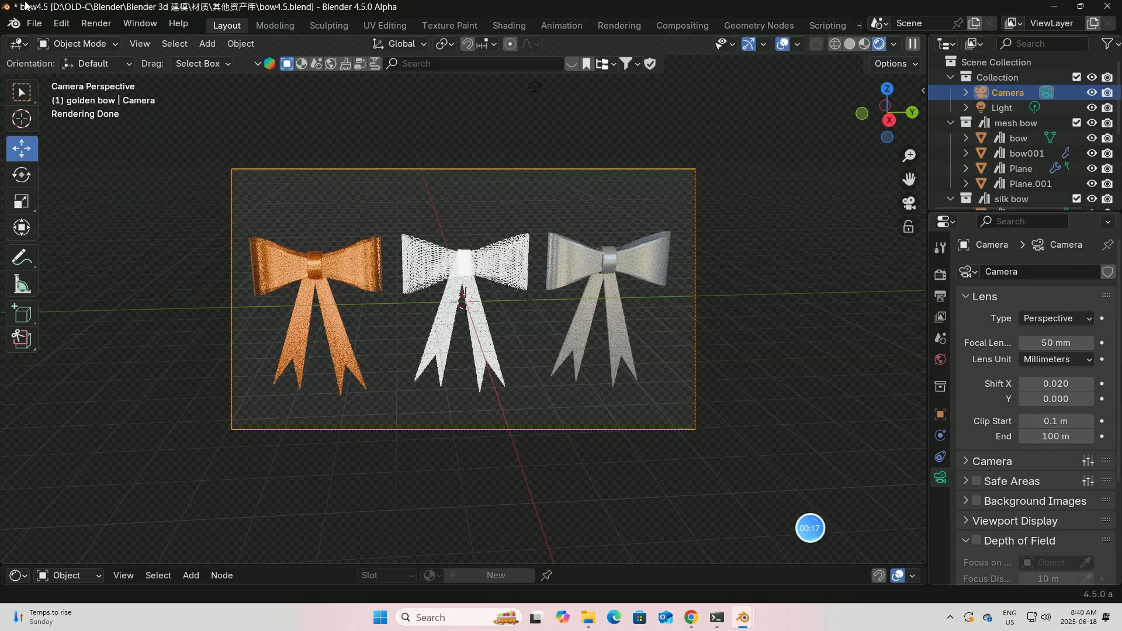
left_click(34, 23)
left_click(55, 123)
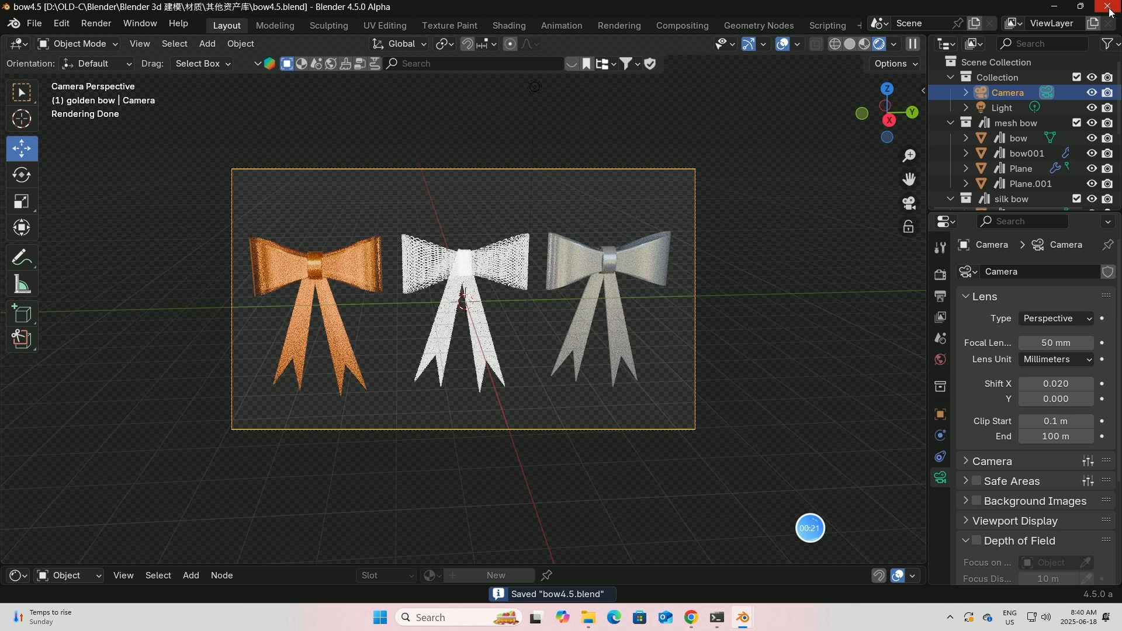
left_click(1055, 9)
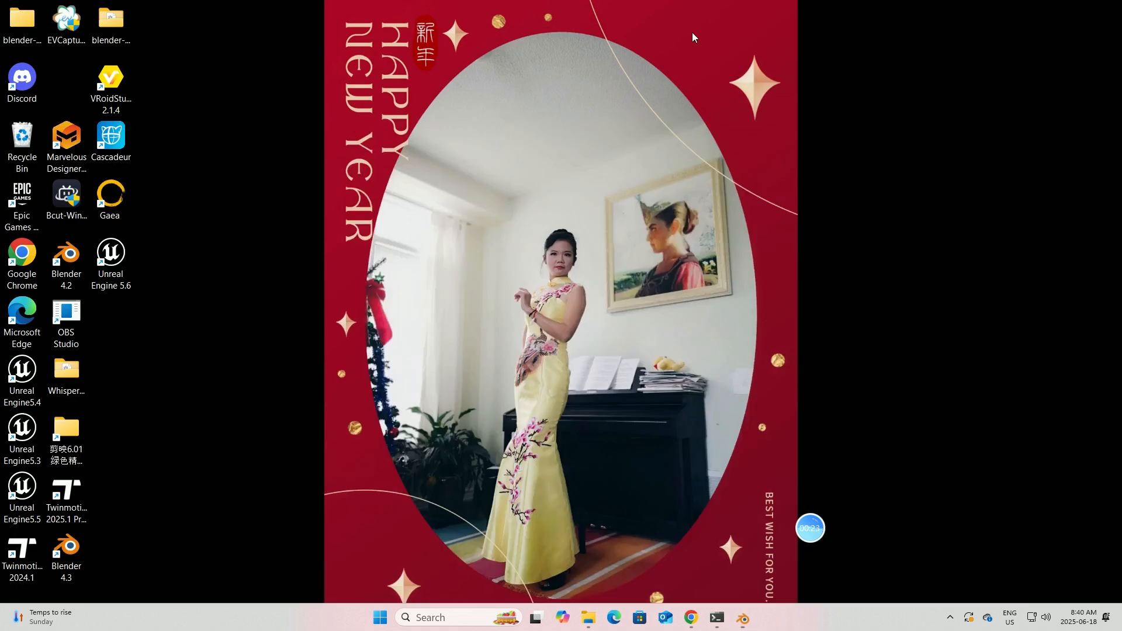
Launch blender.exe from the blender-4.5.0-alpha desktop folder and start a new General file.
double_click(114, 24)
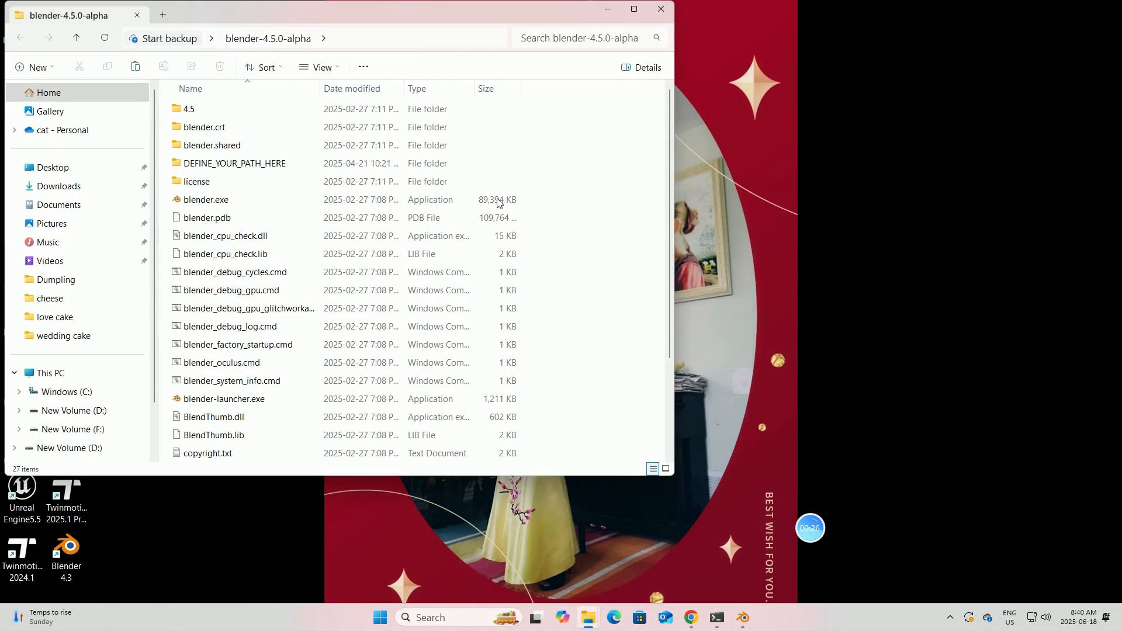
double_click(205, 200)
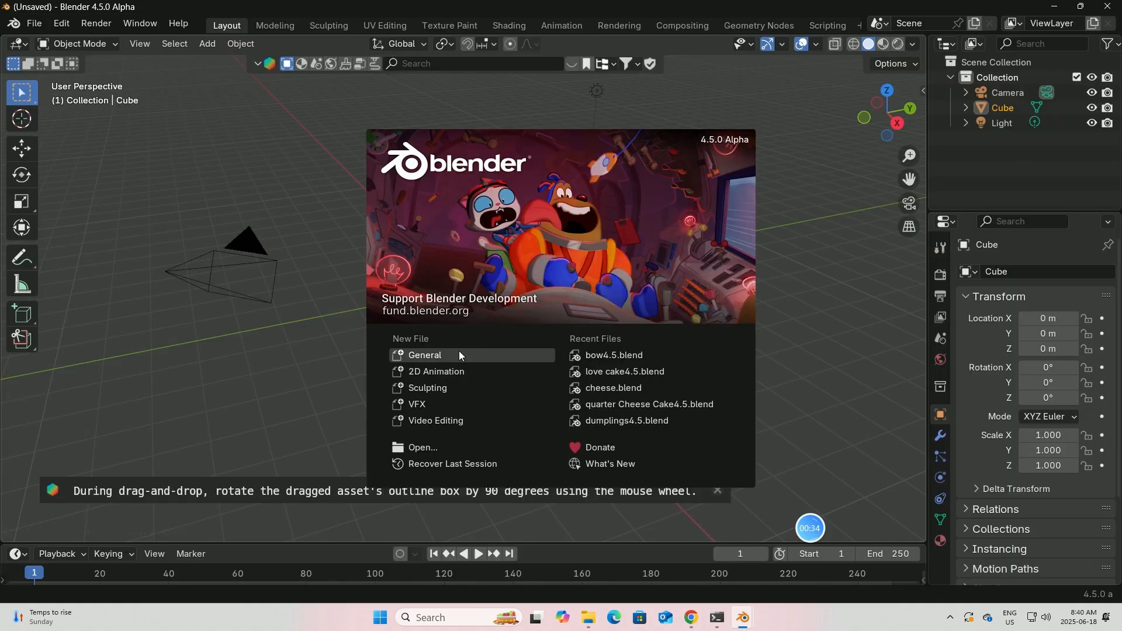
left_click(448, 358)
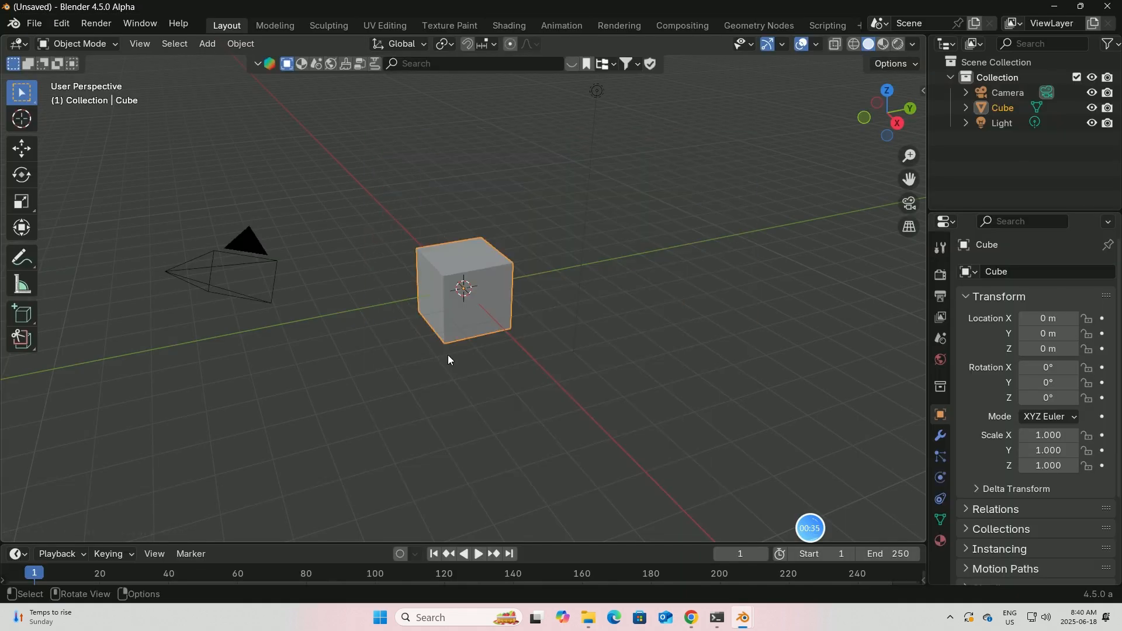
Scale the default cube to about 2.656 along Y and about 0.404 along X to form a wide, thin block.
middle_click_drag(448, 360, 438, 318)
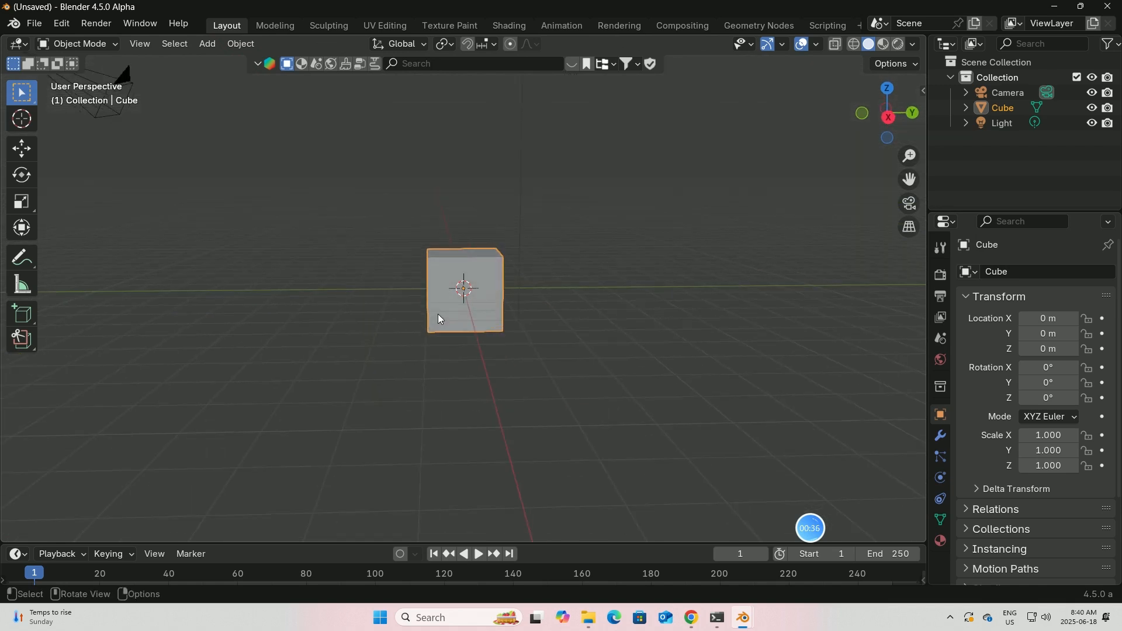
left_click(24, 201)
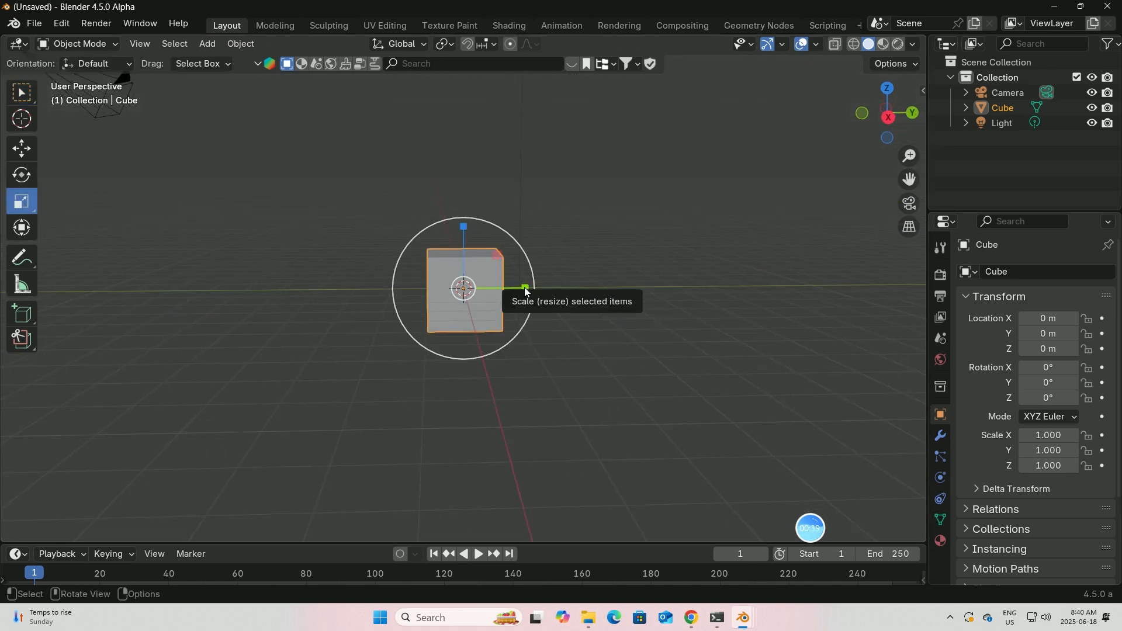
left_click_drag(525, 290, 635, 299)
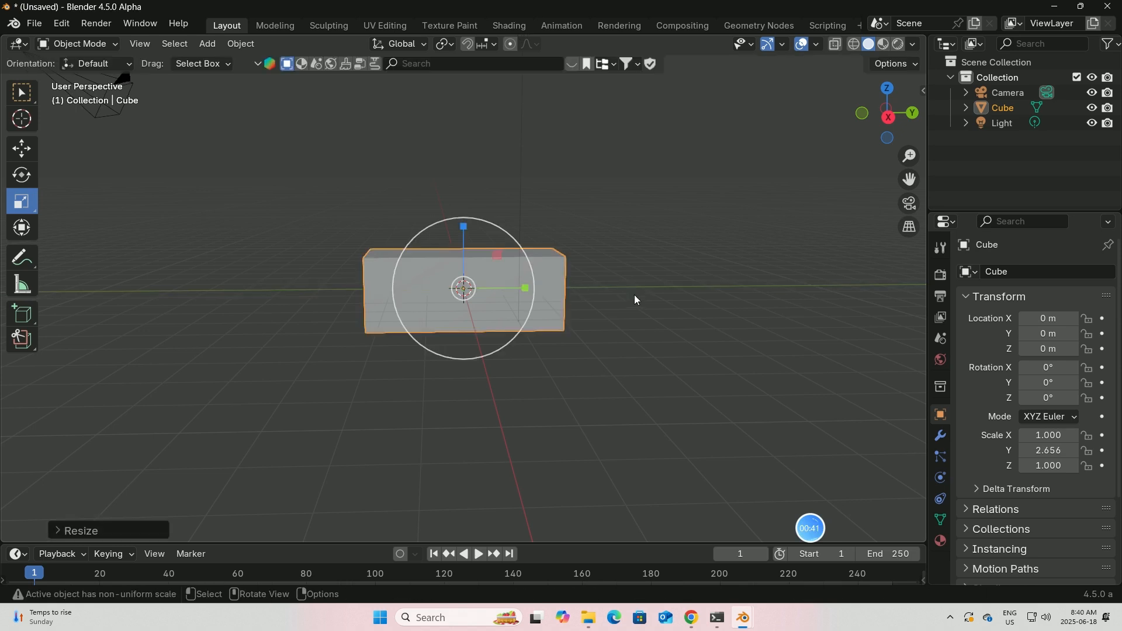
middle_click_drag(660, 339, 602, 323)
left_click_drag(519, 302, 562, 313)
middle_click_drag(562, 313, 497, 315)
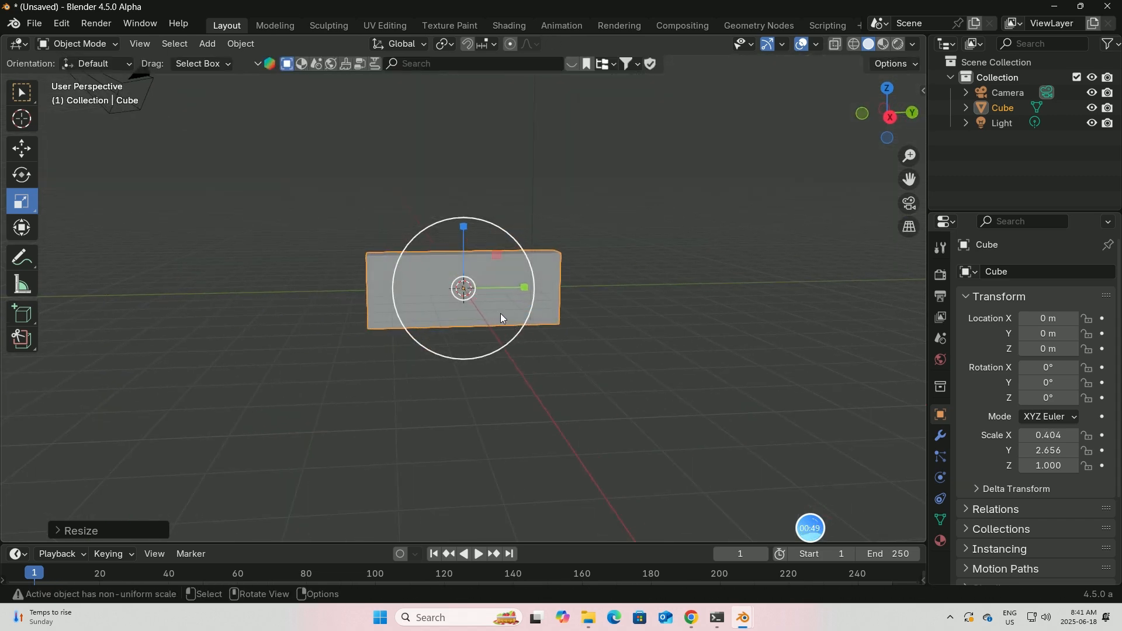
Enter Edit Mode on the stretched block and activate the Loop Cut tool.
left_click(117, 42)
left_click(86, 76)
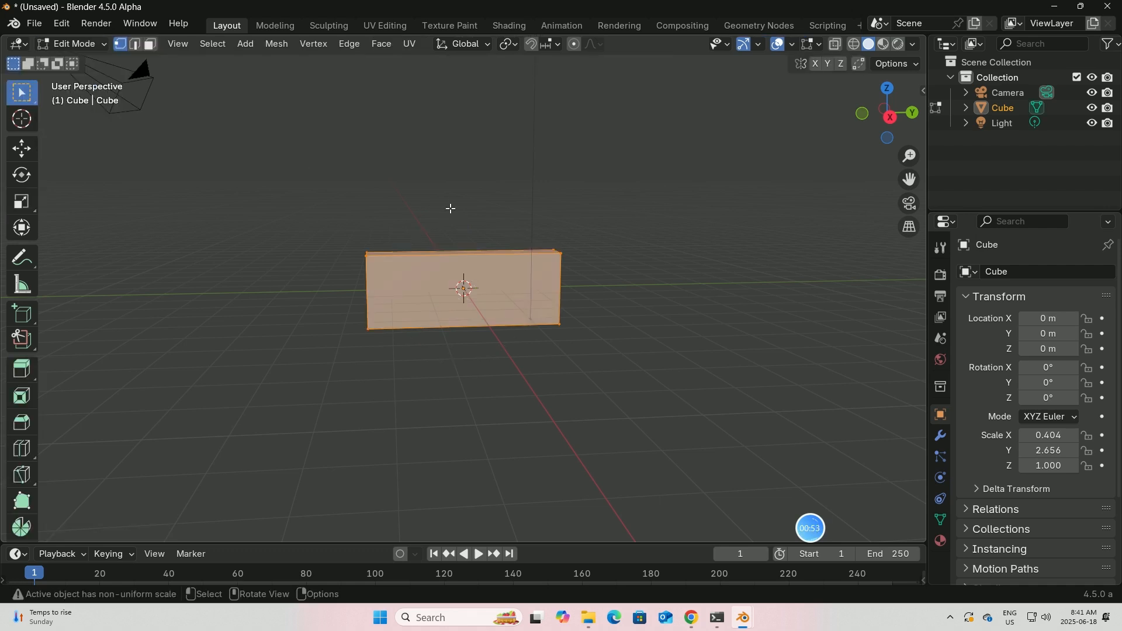
scroll(451, 209, "up", 3)
left_click(23, 455)
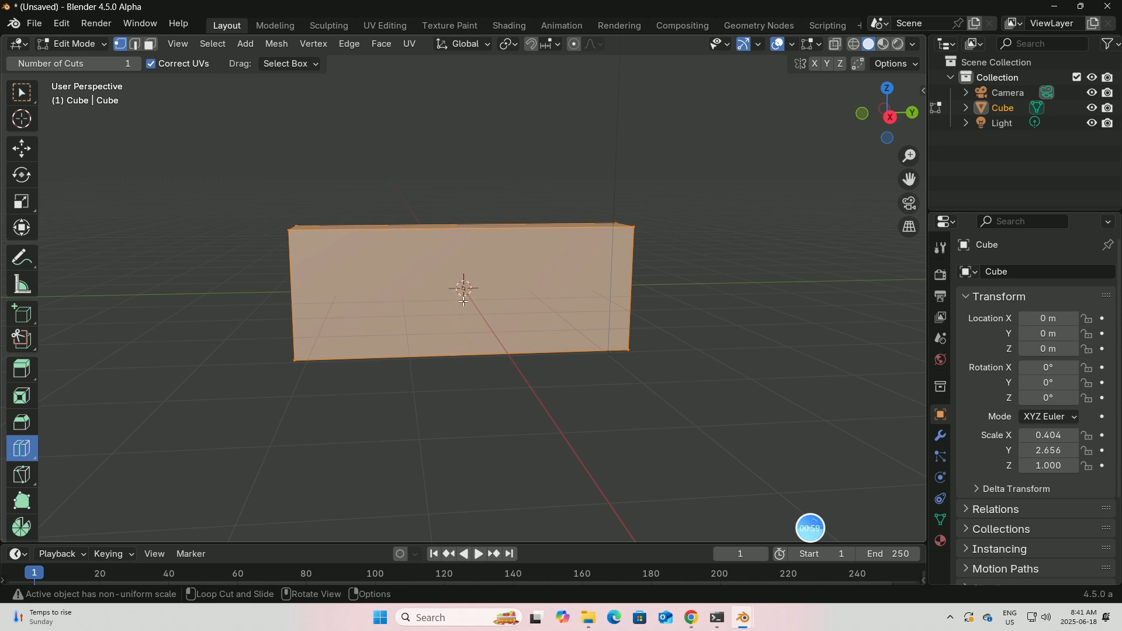
left_click_drag(458, 335, 444, 333)
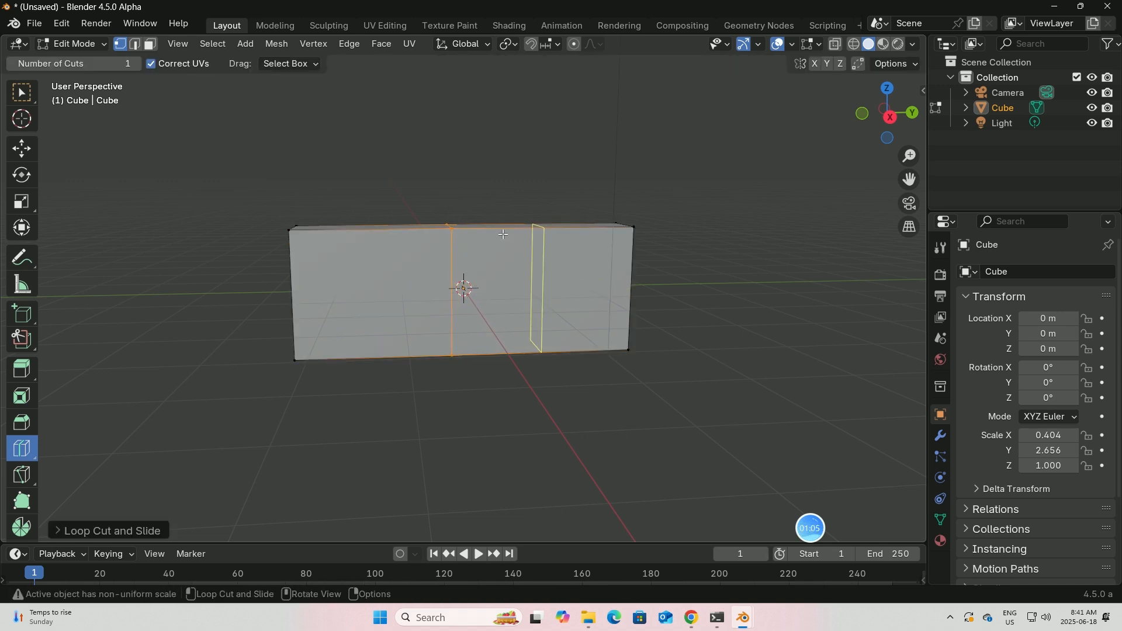
left_click_drag(475, 235, 452, 241)
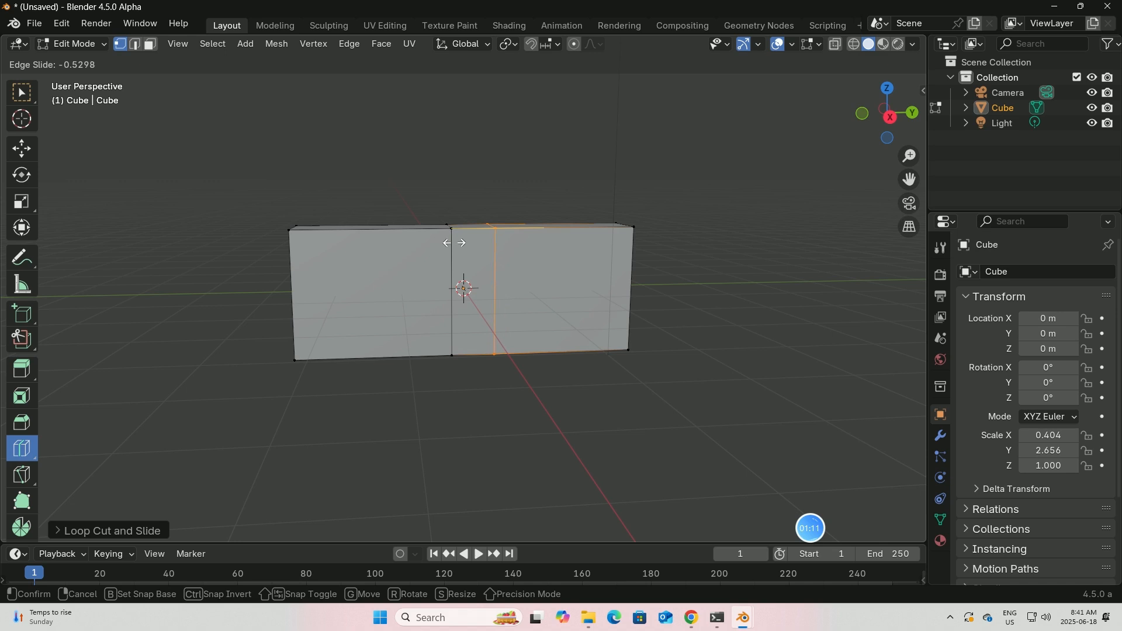
left_click_drag(453, 242, 445, 245)
middle_click_drag(558, 321, 544, 323)
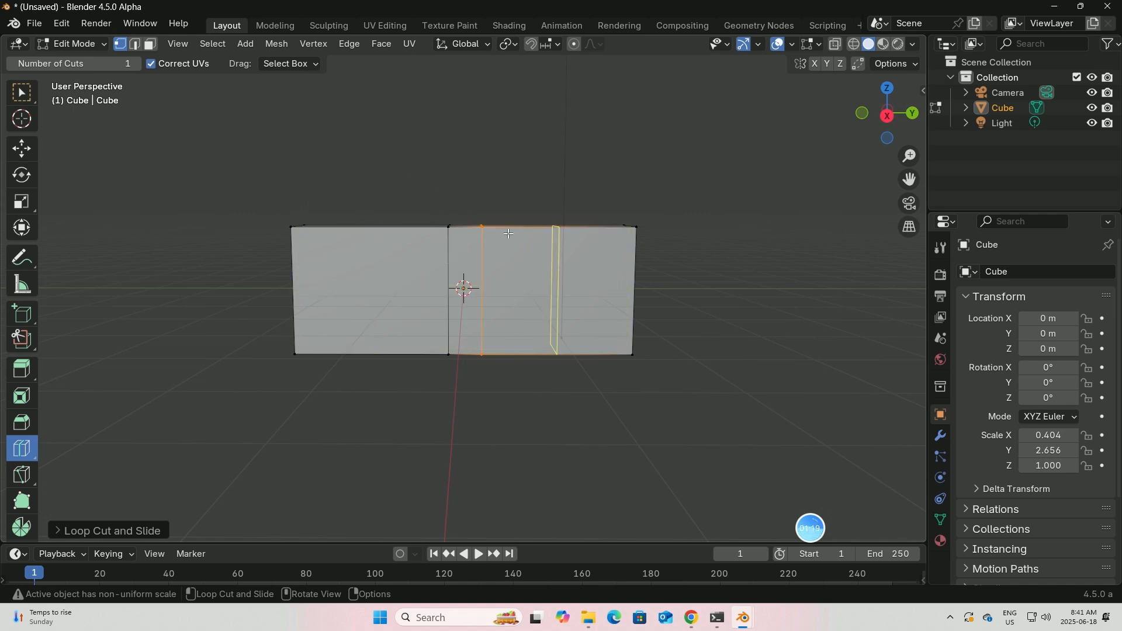
key("a")
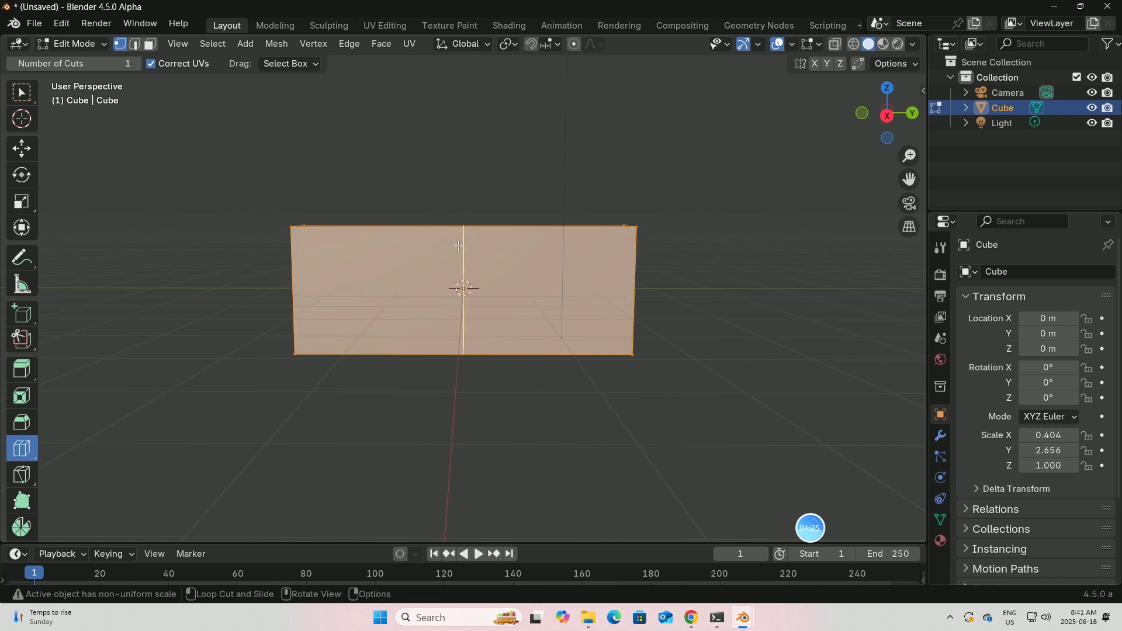
Add two vertical loop cuts across the block, one on each side of its centre, leaving a narrow middle section.
left_click_drag(460, 247, 423, 244)
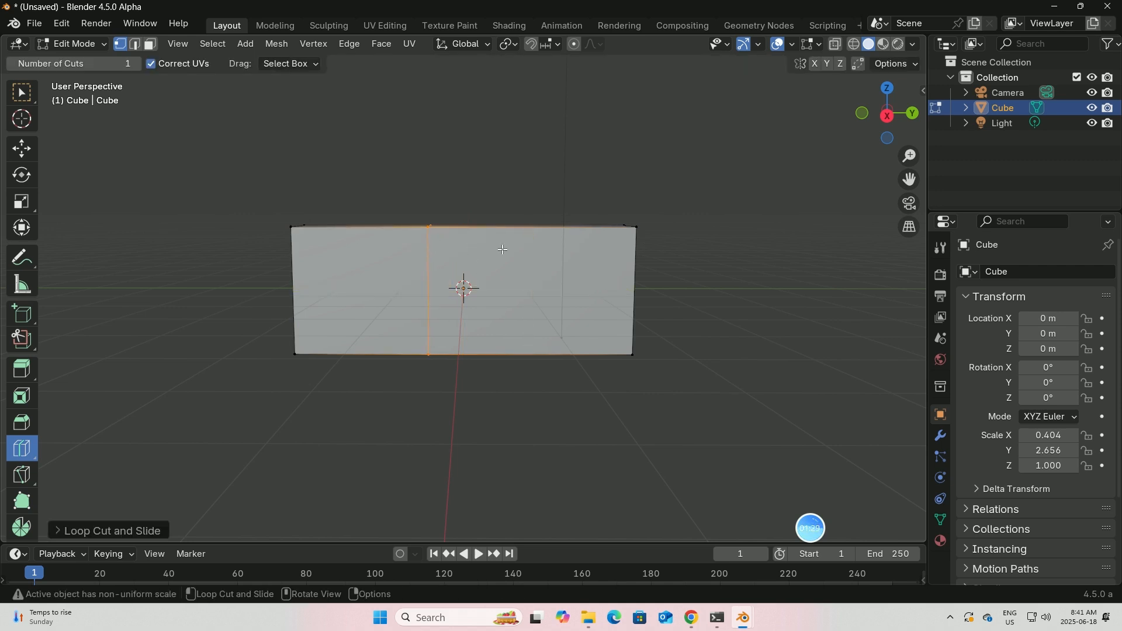
left_click_drag(497, 249, 470, 246)
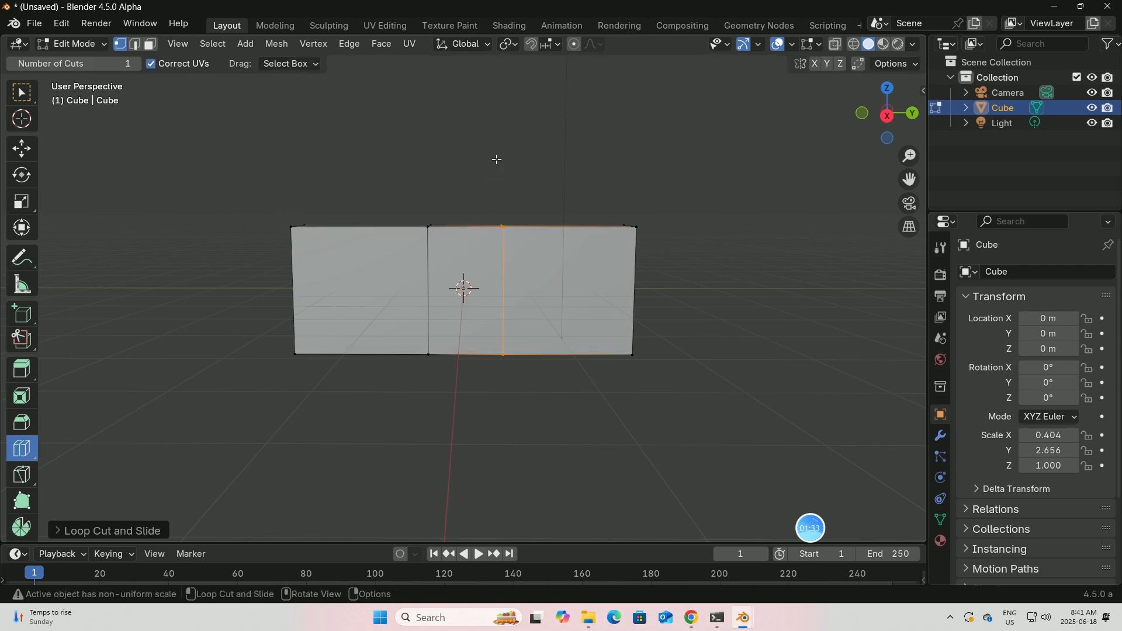
middle_click_drag(496, 160, 503, 193)
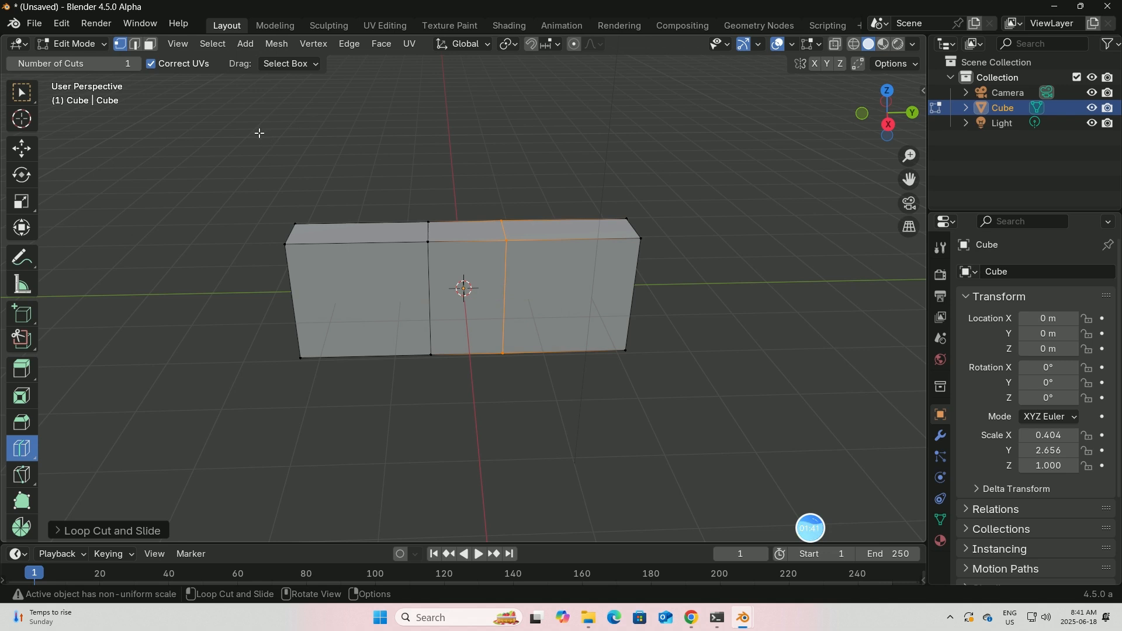
mouse_move(260, 134)
middle_mouse_down()
mouse_move(266, 103)
mouse_move(261, 125)
middle_mouse_up()
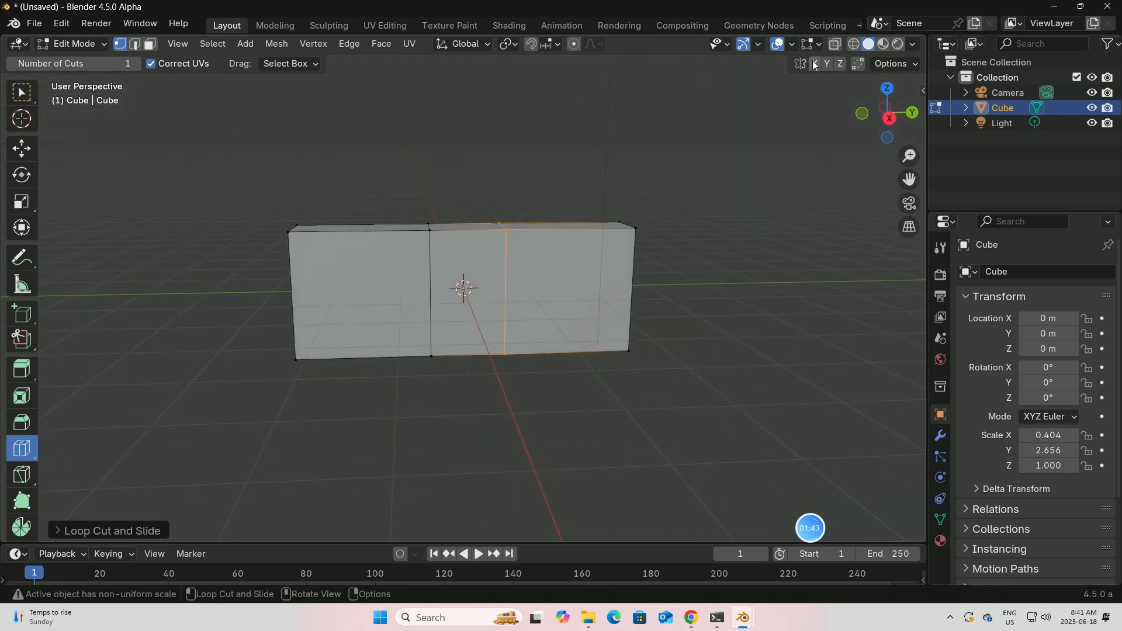
Turn on X-ray with wireframe shading, activate the Select Box tool and switch to edge selection.
left_click(834, 44)
left_click(854, 44)
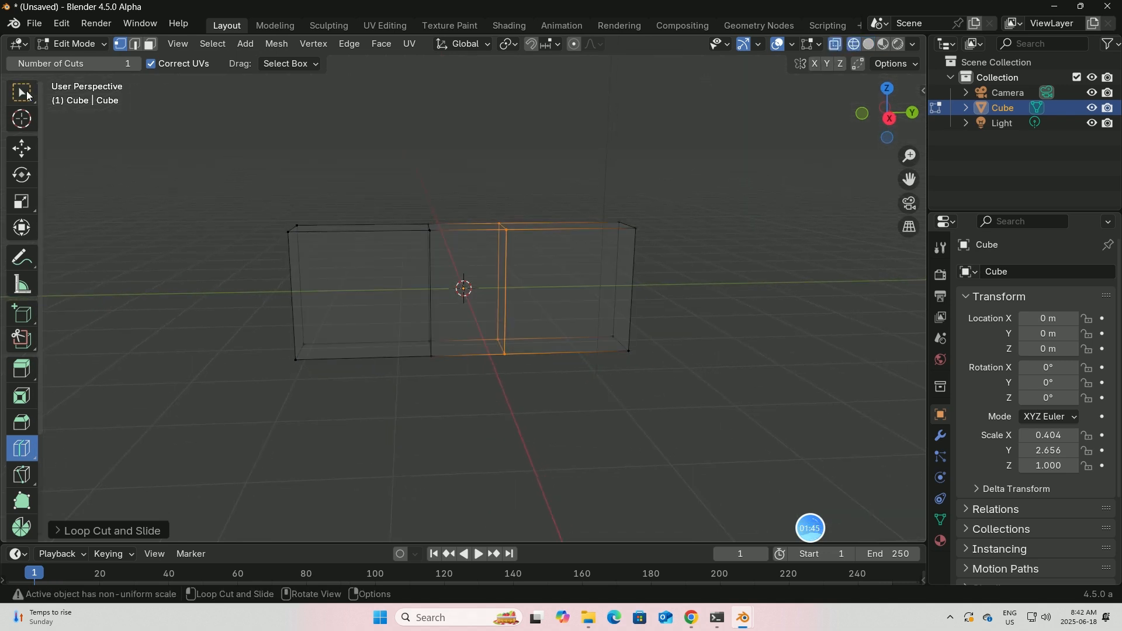
left_click(24, 92)
middle_click_drag(299, 153, 283, 117)
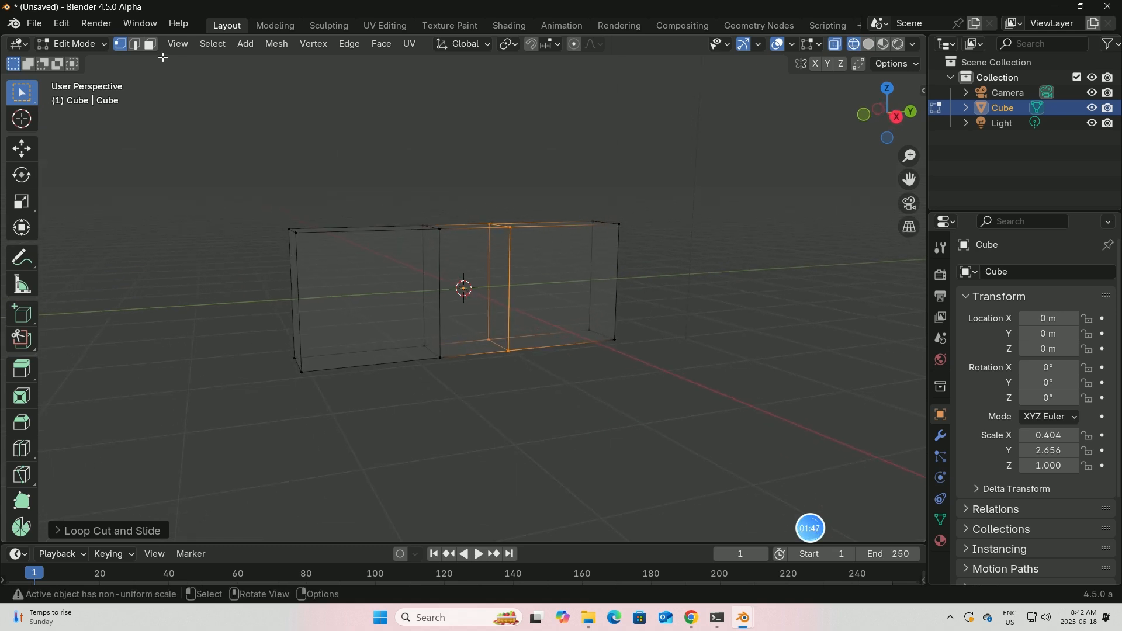
key("2")
Select all edges of the block's middle section and scale it down uniformly to pinch the bow's centre.
left_click_drag(257, 174, 361, 426)
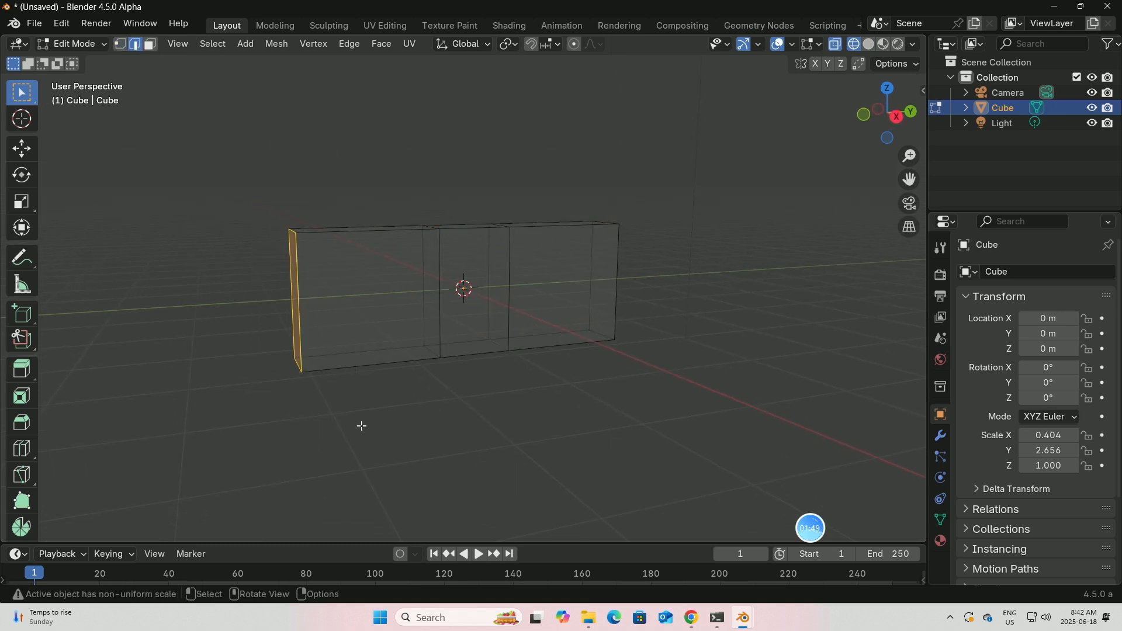
middle_click_drag(426, 403, 360, 393)
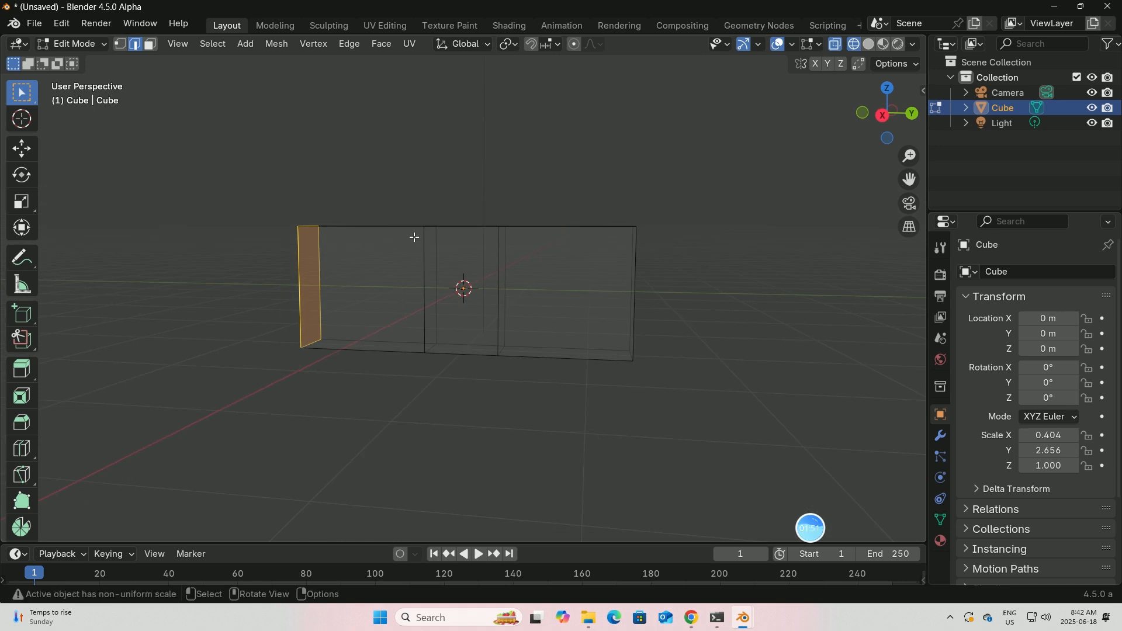
left_click_drag(402, 185, 526, 412)
middle_click_drag(536, 379, 579, 382)
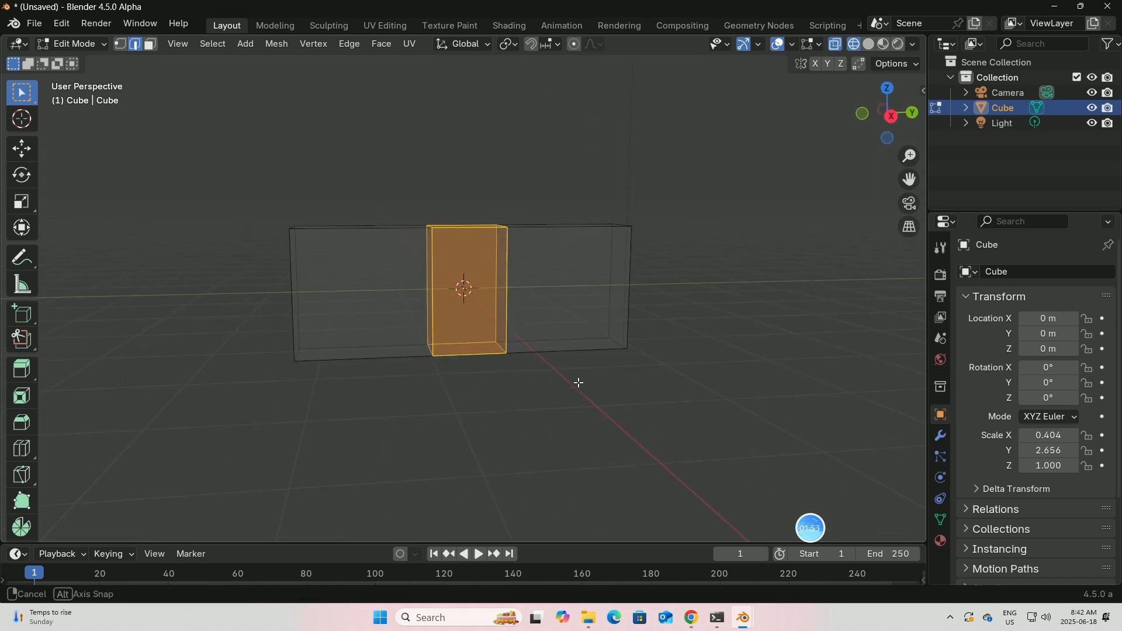
left_click(21, 202)
left_click_drag(478, 222, 481, 264)
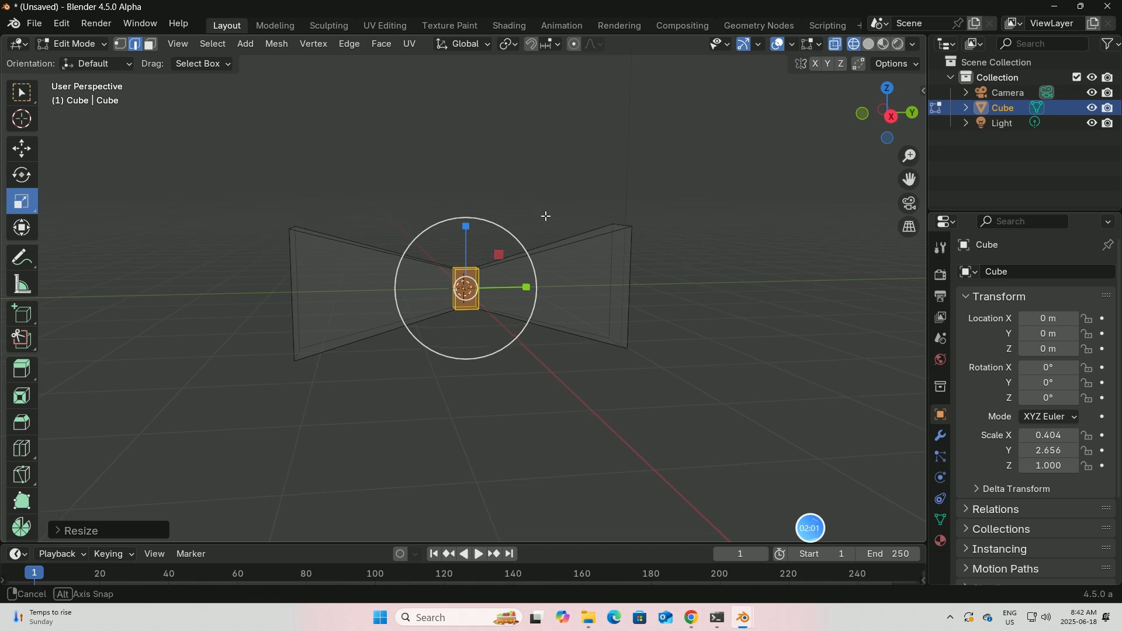
middle_click_drag(535, 218, 296, 210)
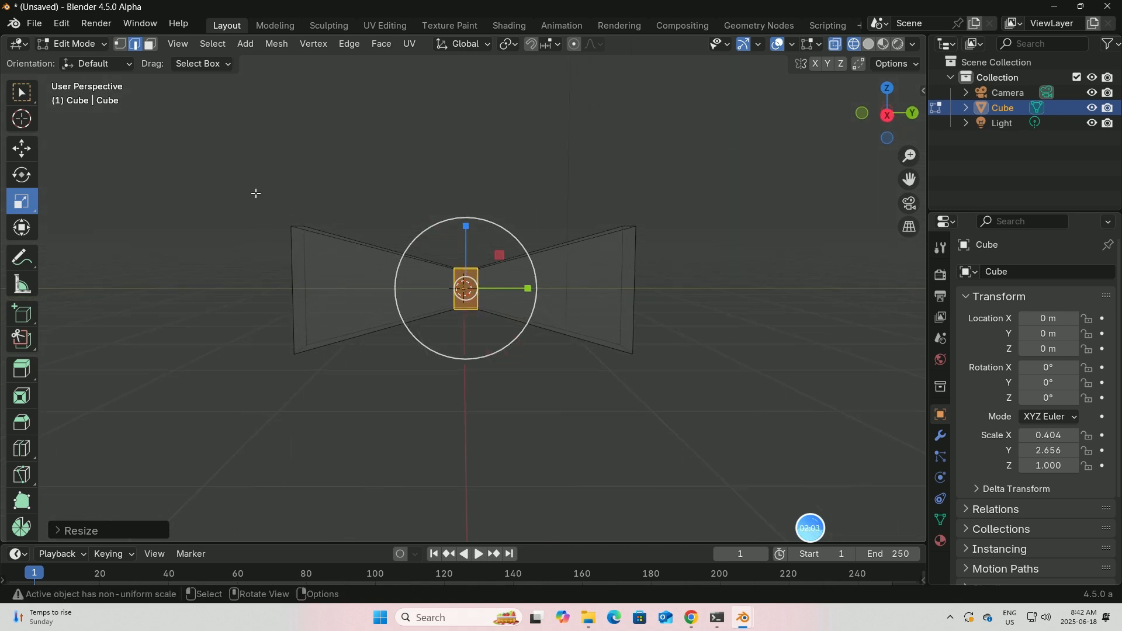
Select both end faces of the bow, scale them down together to bring them closer, and stretch them along Z.
left_click(239, 166)
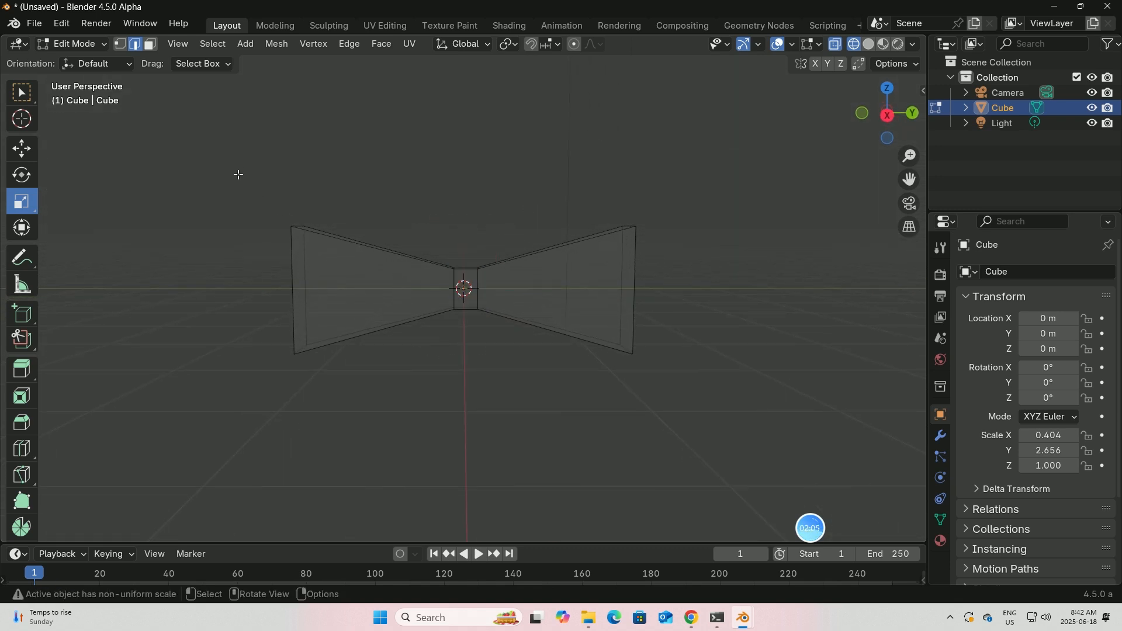
left_click_drag(238, 174, 343, 404)
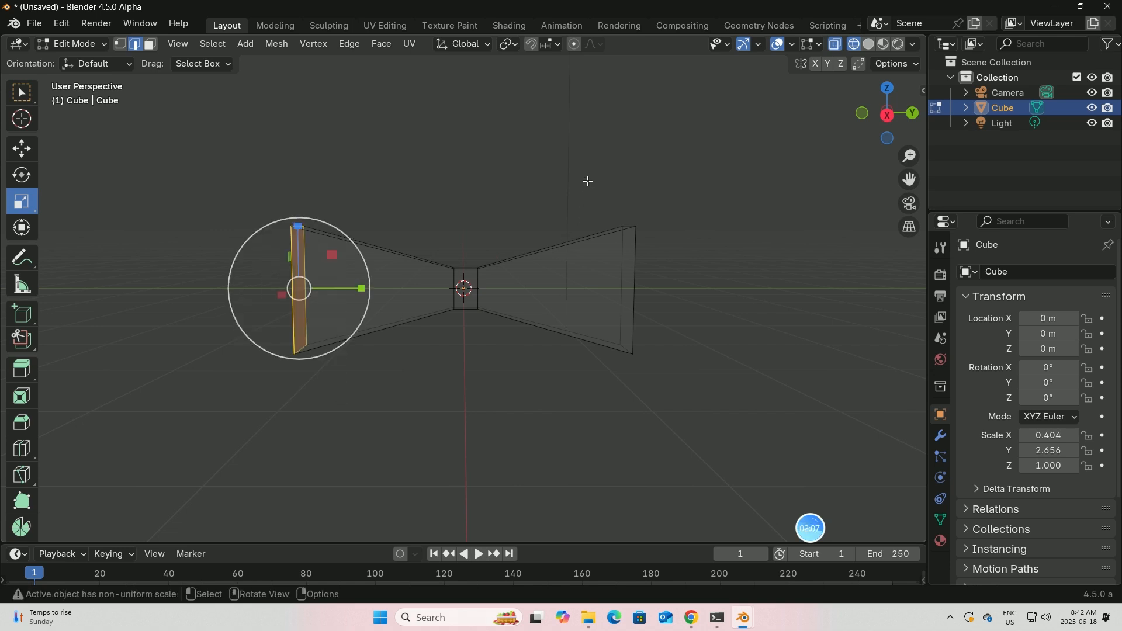
left_click_drag(590, 180, 709, 426, "shift")
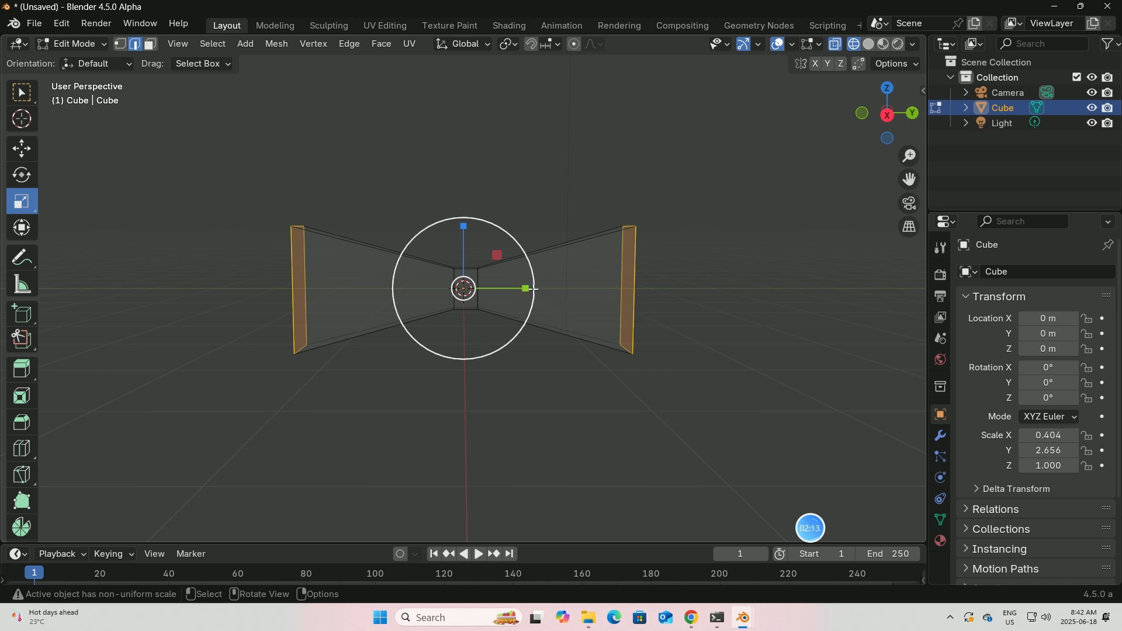
left_click_drag(533, 287, 508, 287)
left_click_drag(463, 227, 456, 187)
mouse_move(280, 171)
middle_mouse_down()
mouse_move(351, 218)
mouse_move(280, 177)
middle_mouse_up()
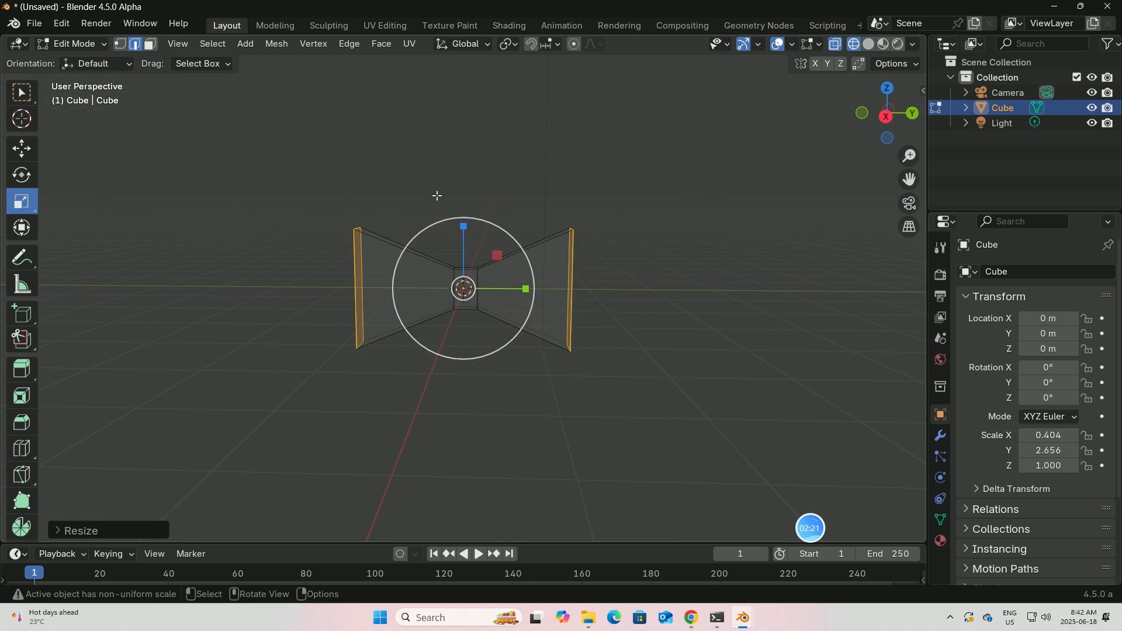
Return the bow to Object Mode and switch the viewport to solid shading.
left_click(107, 42)
left_click(61, 61)
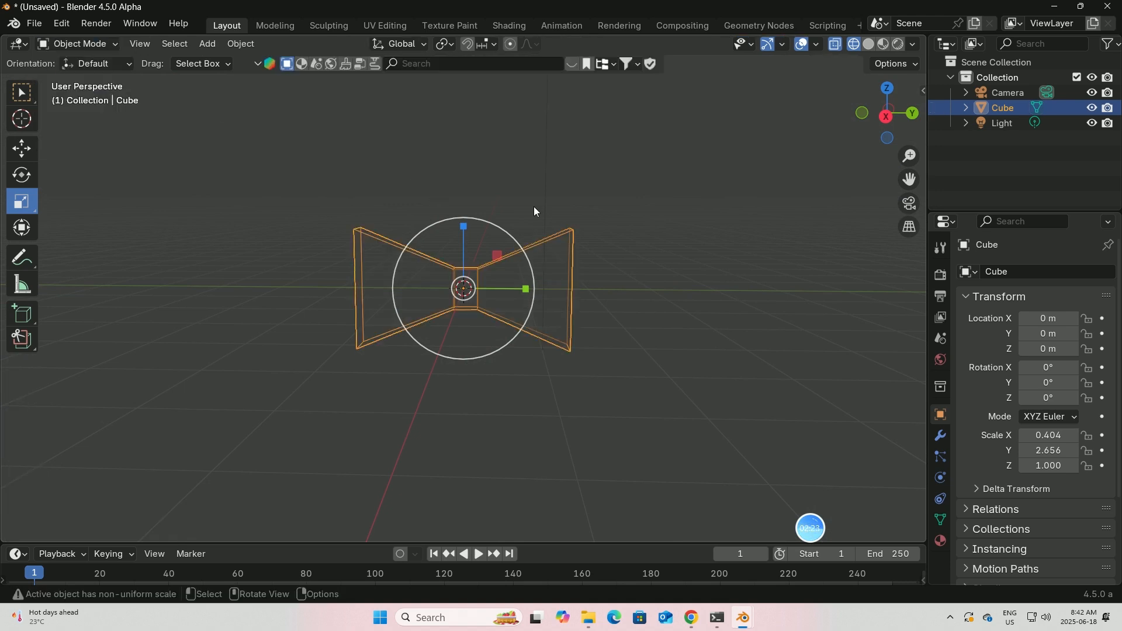
middle_click_drag(534, 206, 492, 184)
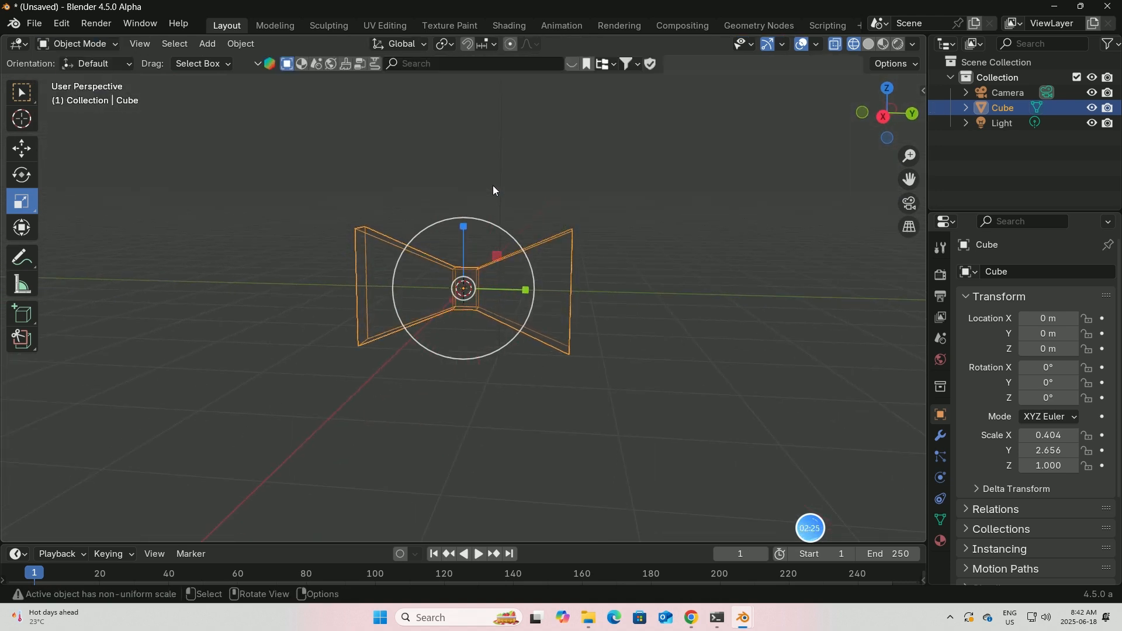
middle_click_drag(326, 140, 386, 167)
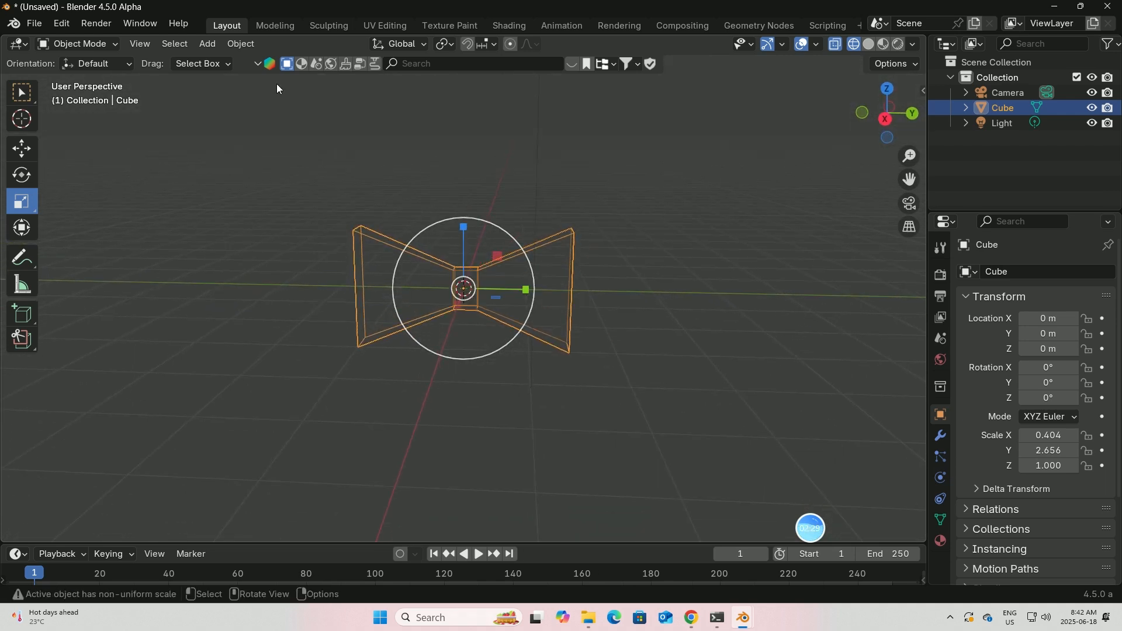
left_click(870, 43)
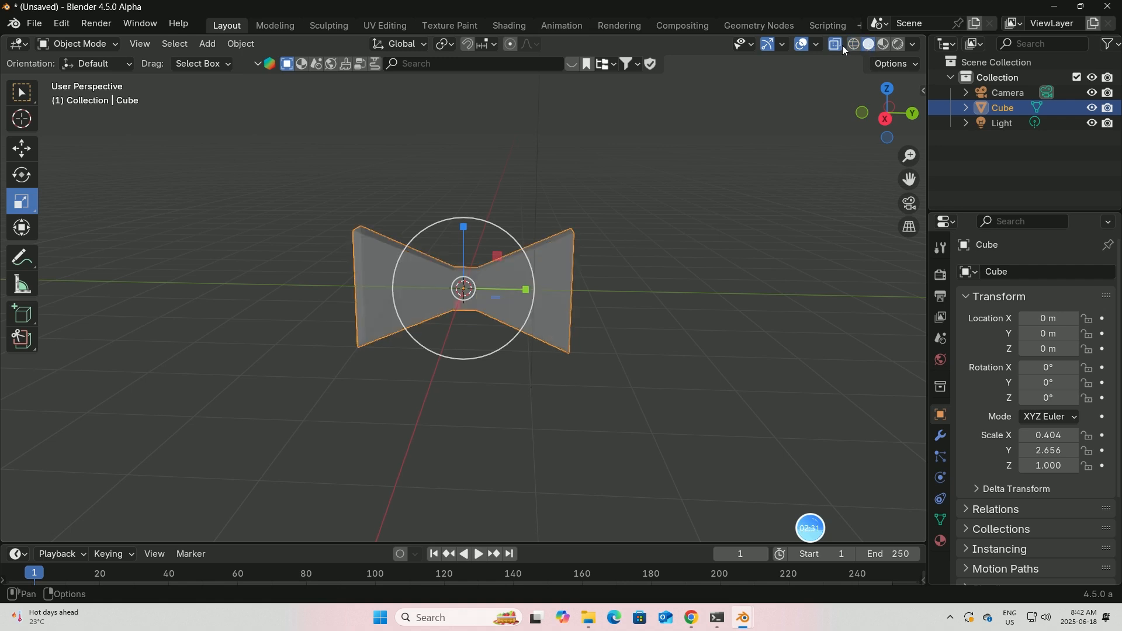
Enter Edit Mode on the bow with X-ray wireframe shading, clear the selection and activate the Select Box tool.
middle_click_drag(765, 83, 479, 253)
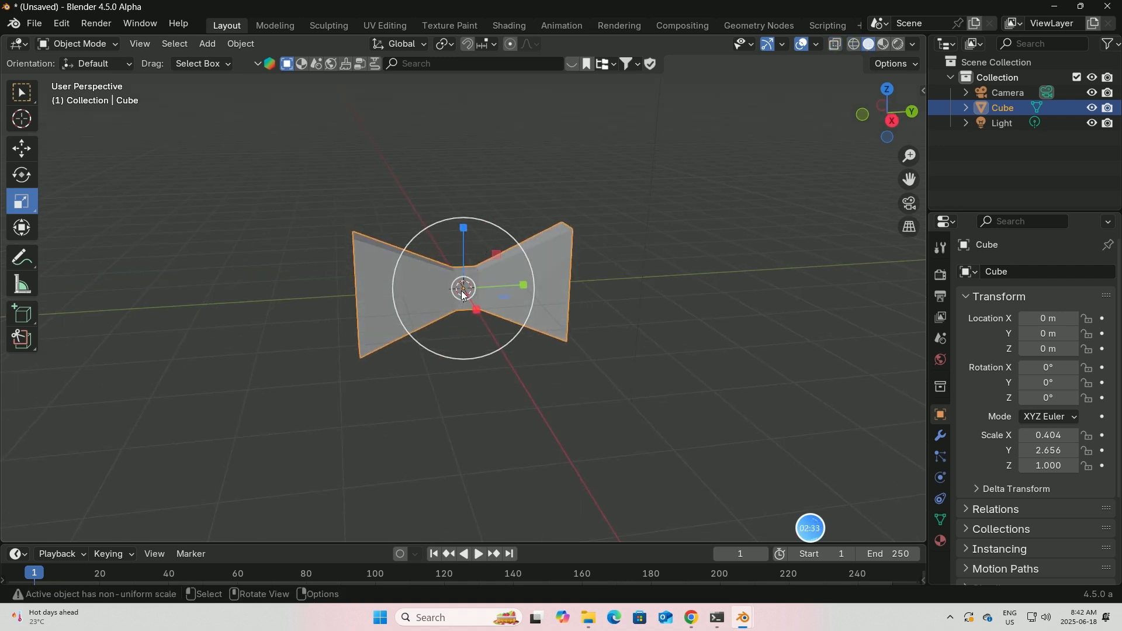
left_click(114, 44)
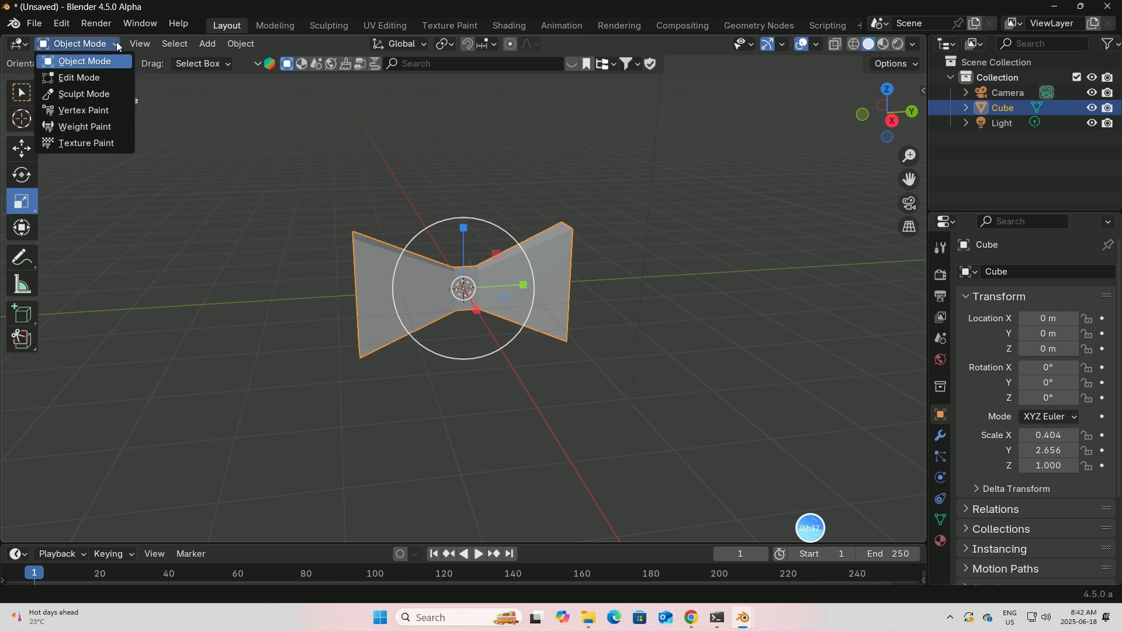
left_click(84, 76)
middle_click_drag(514, 195, 532, 198)
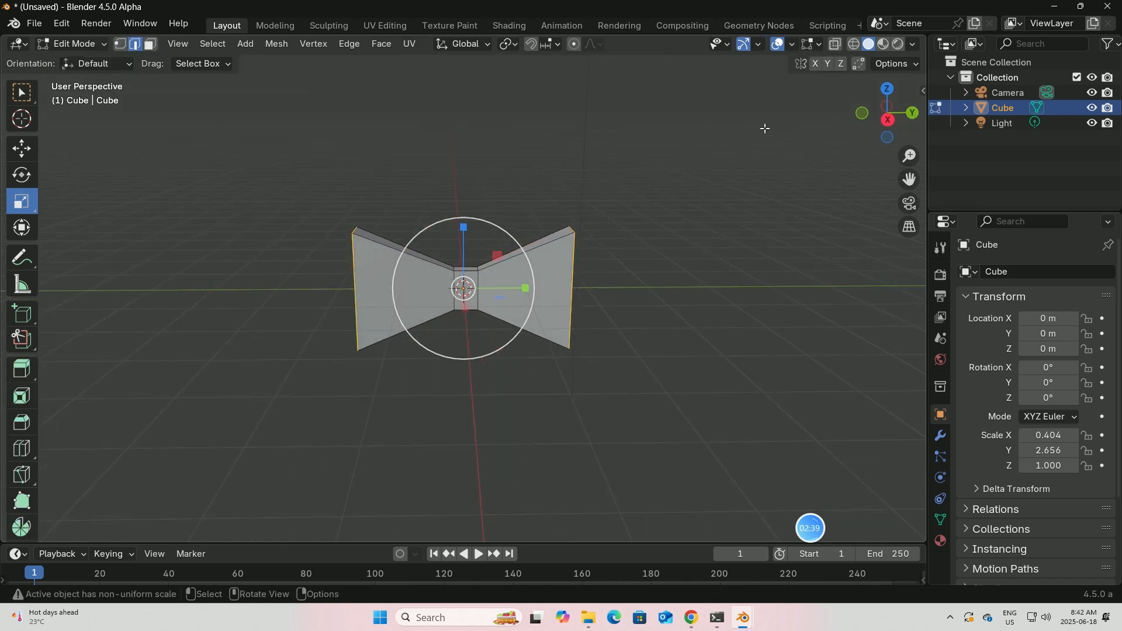
left_click(836, 45)
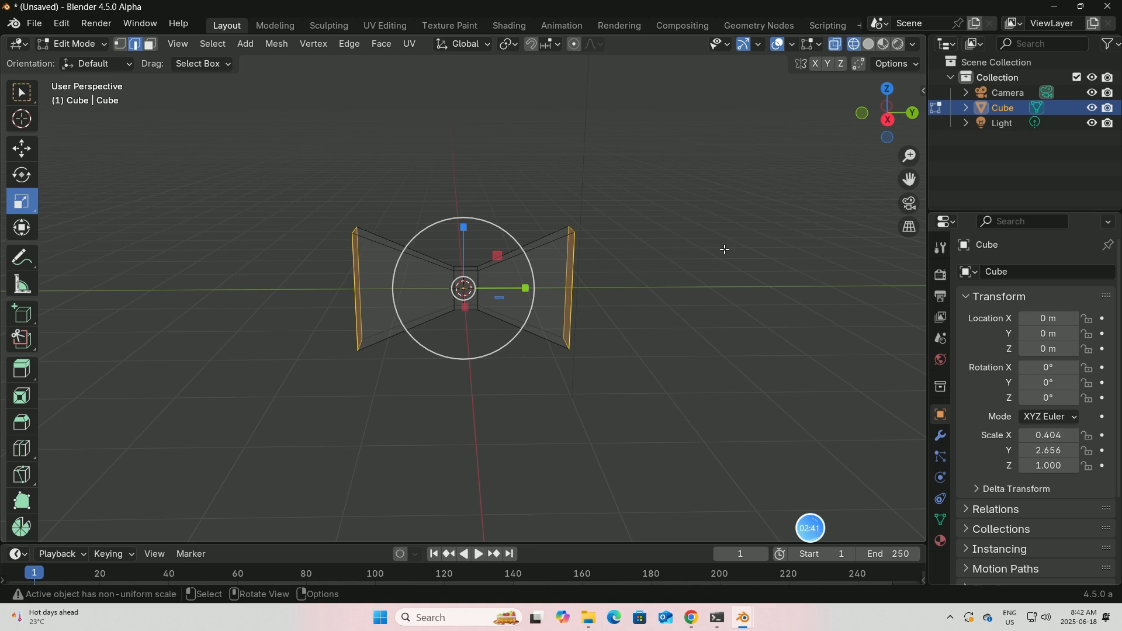
left_click(725, 250)
left_click(22, 92)
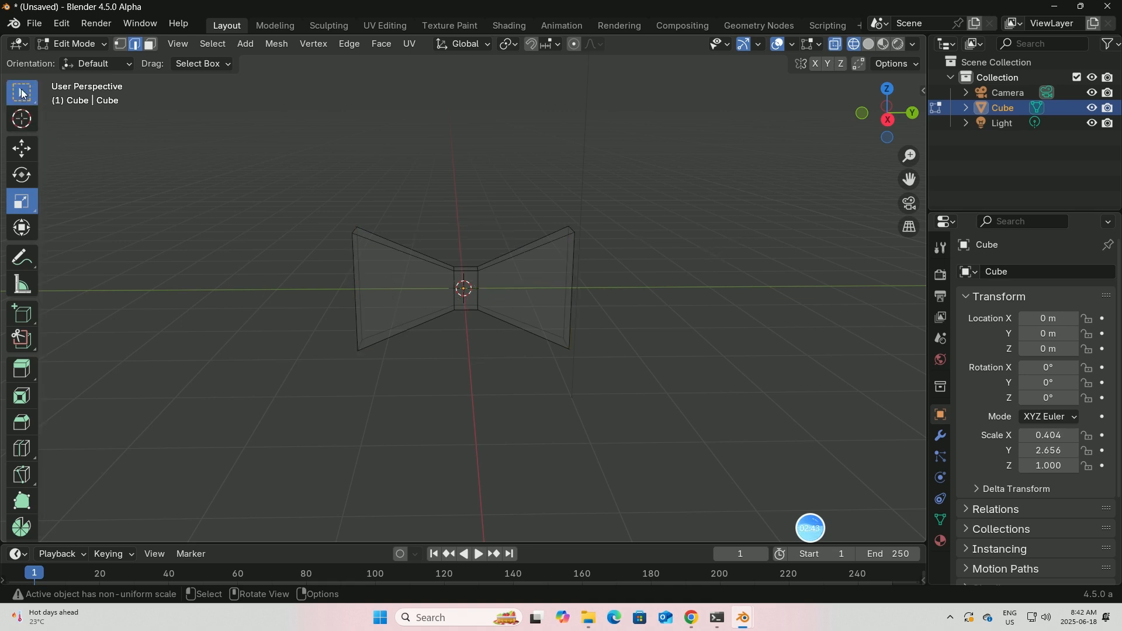
Select the bow's narrow middle section, duplicate it in place and separate the duplicate into its own object.
left_click_drag(415, 222, 507, 344)
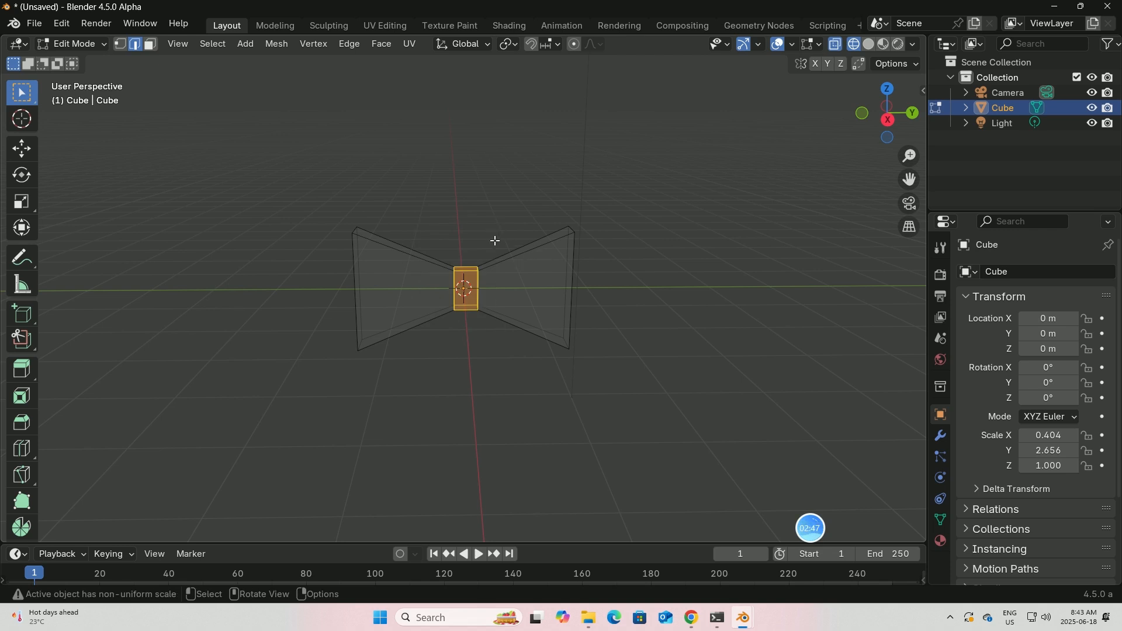
scroll(495, 241, "up", 4)
key("shift")
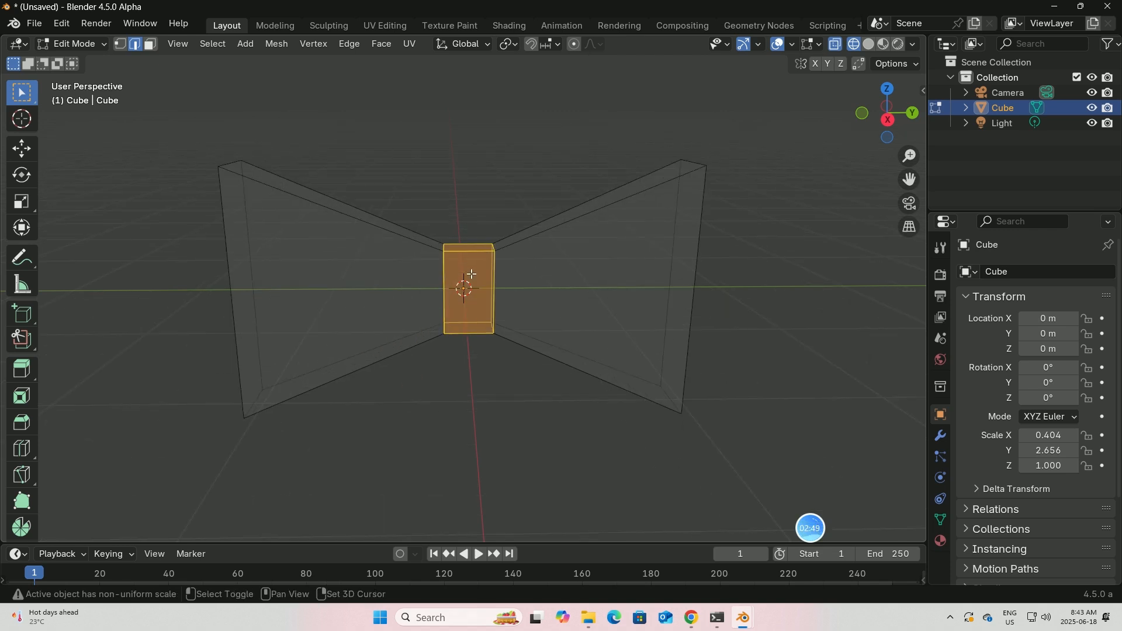
key("shift+d")
right_click(471, 274)
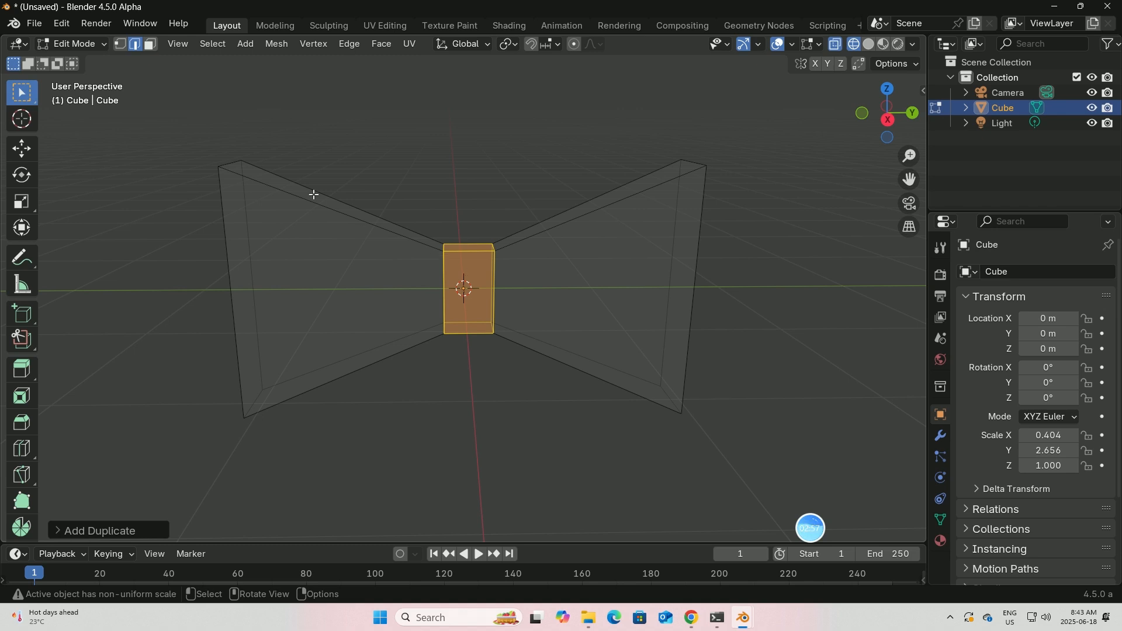
key("p")
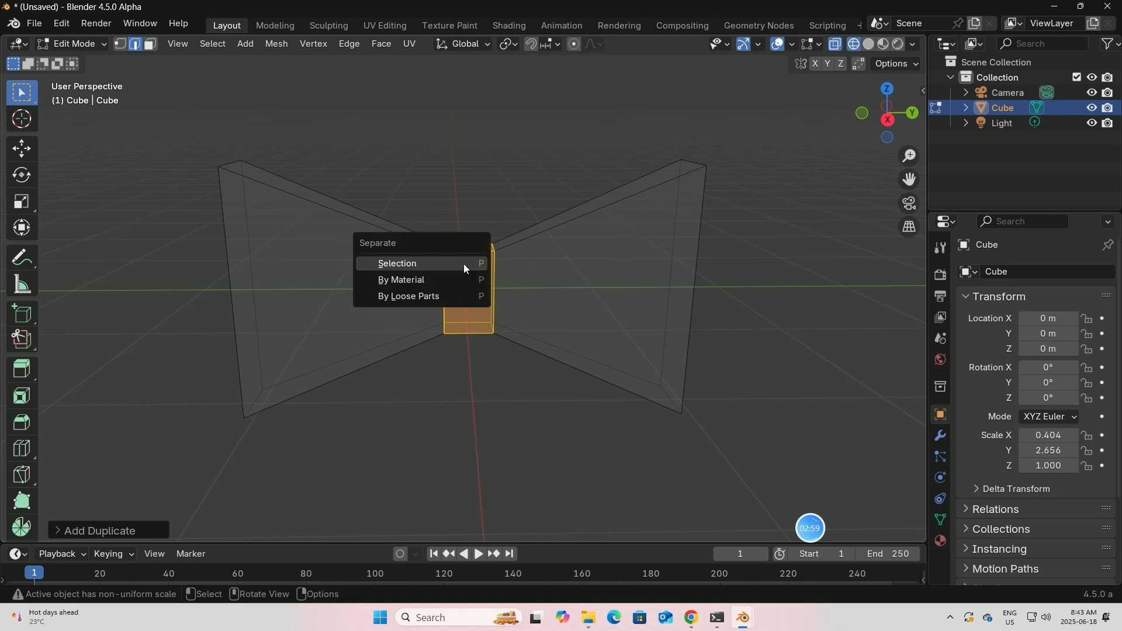
left_click(412, 265)
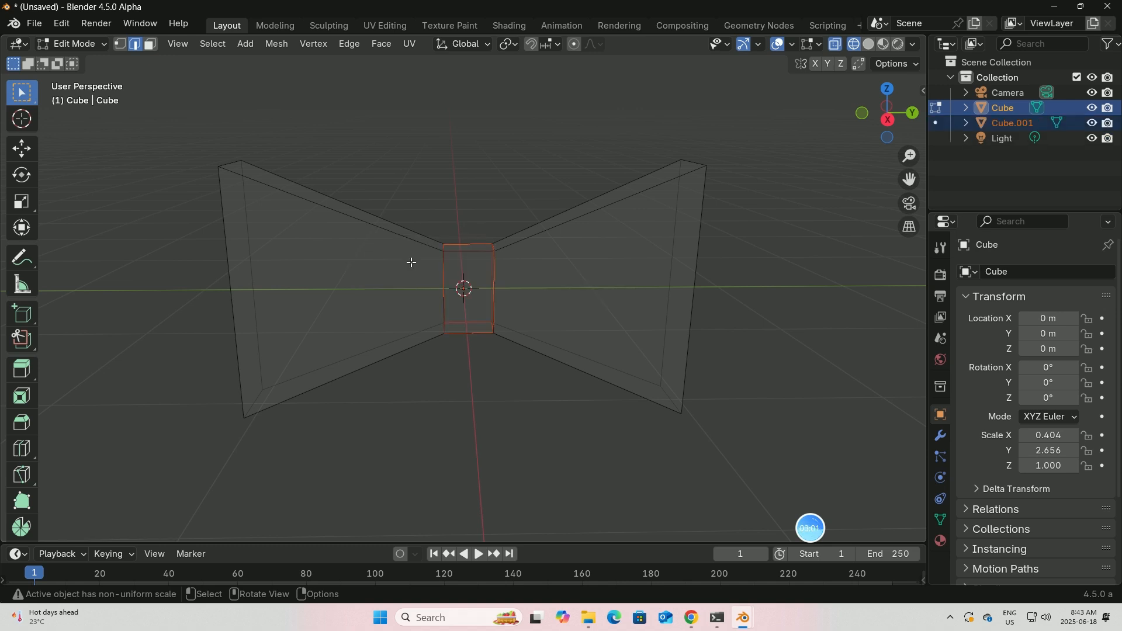
Rename the original cube as bow and the separated centre piece as bow2.
double_click(1004, 108)
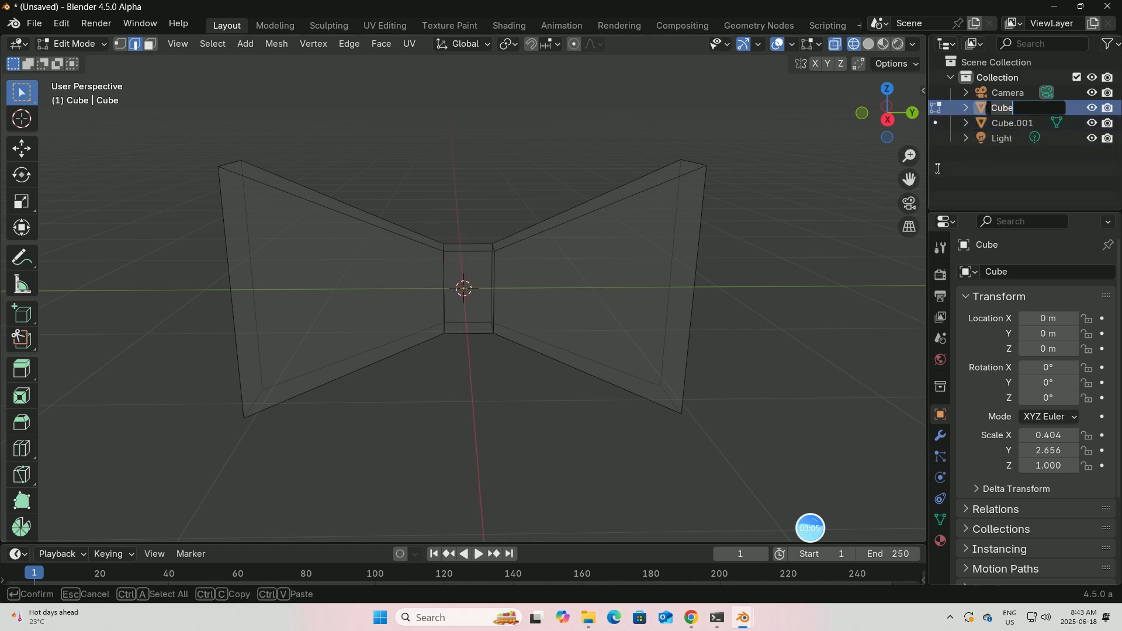
key("BackSpace")
key("BackSpace")
key("BackSpace")
key("BackSpace")
key("Return")
double_click(1003, 124)
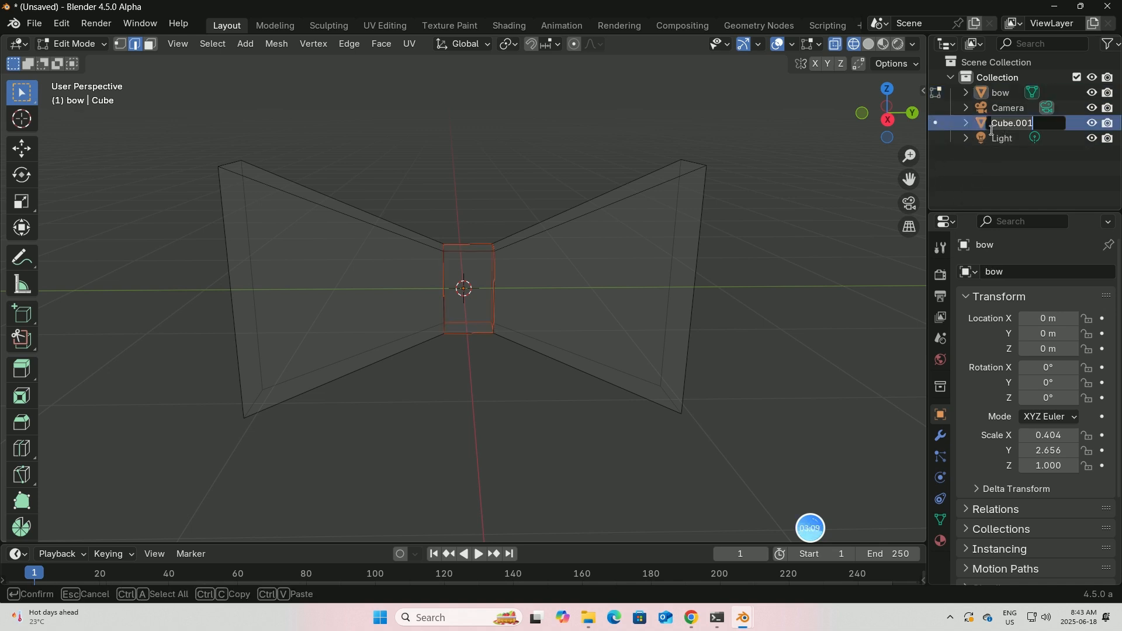
type("bow2")
key("Return")
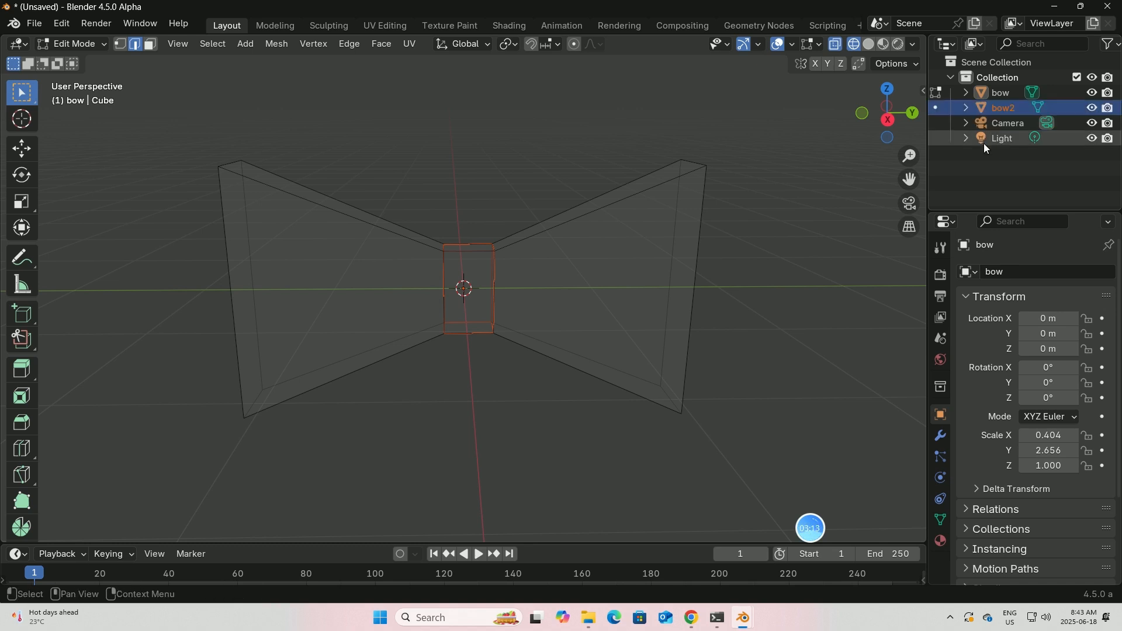
Return to Object Mode and switch the viewport to Material Preview shading.
left_click(106, 43)
left_click(66, 58)
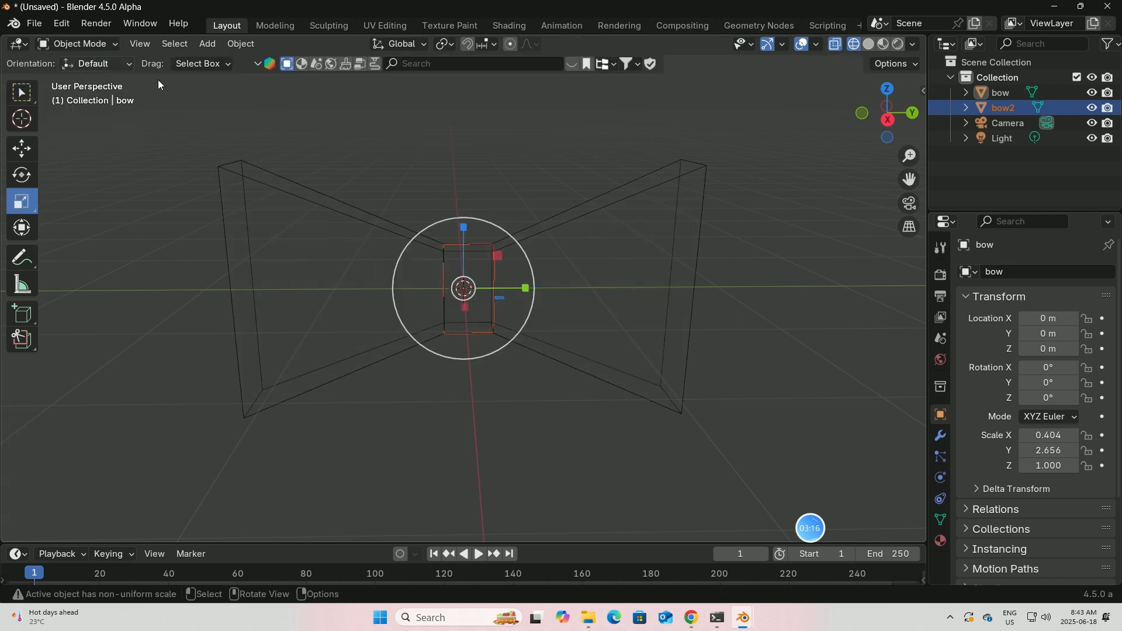
left_click(883, 44)
middle_click_drag(713, 101, 503, 229)
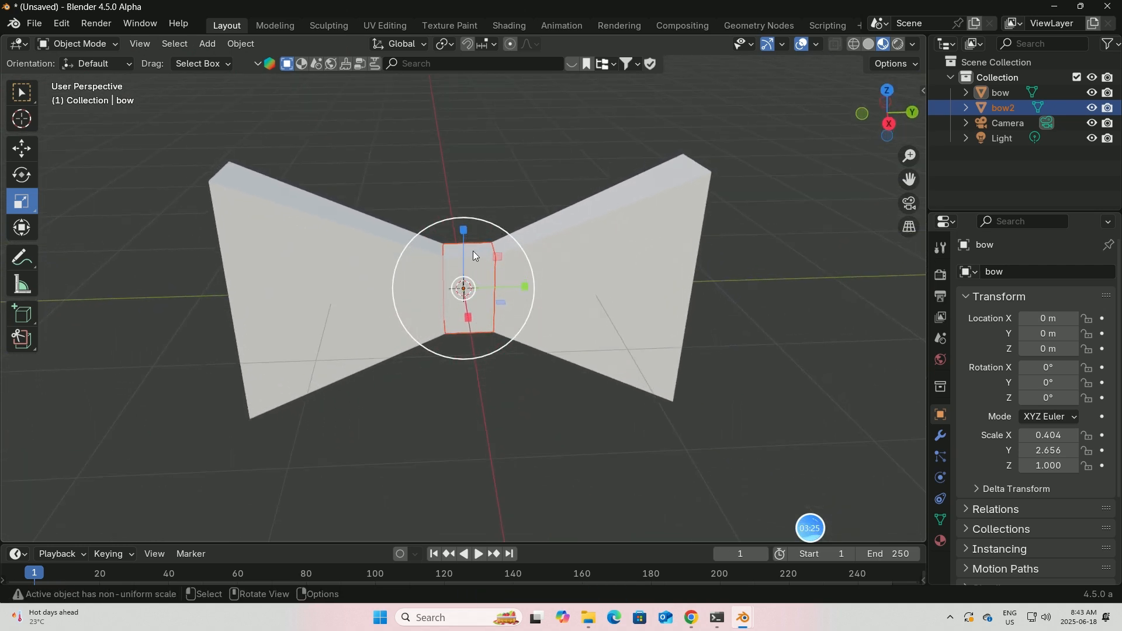
Add a Solidify modifier to the bow object and set its thickness to 0.29 m.
left_click(940, 436)
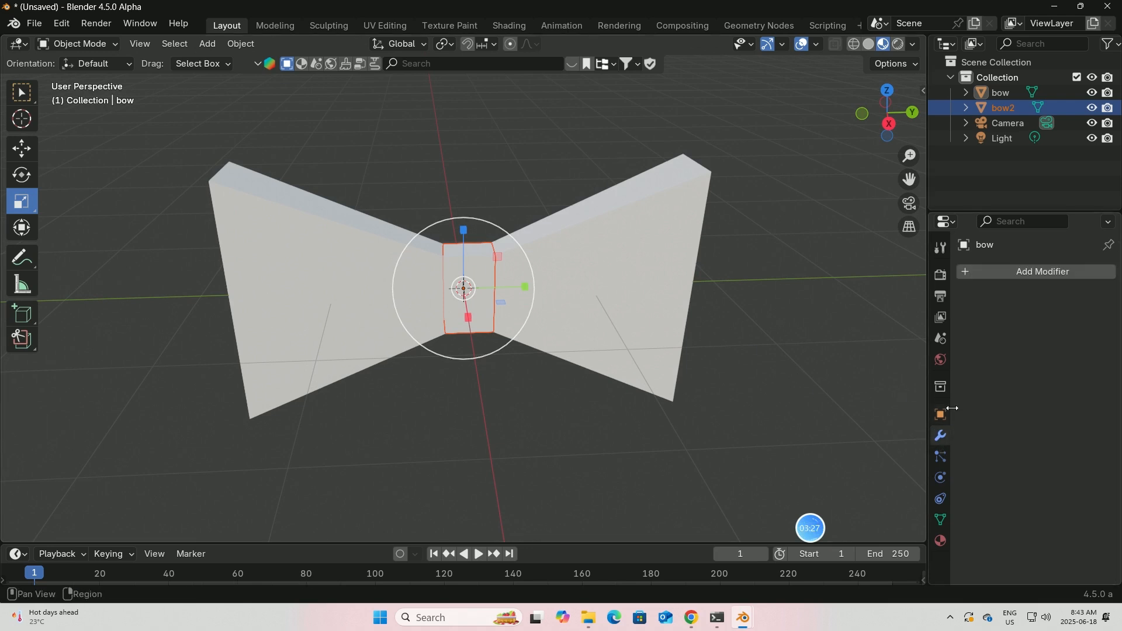
left_click(1015, 270)
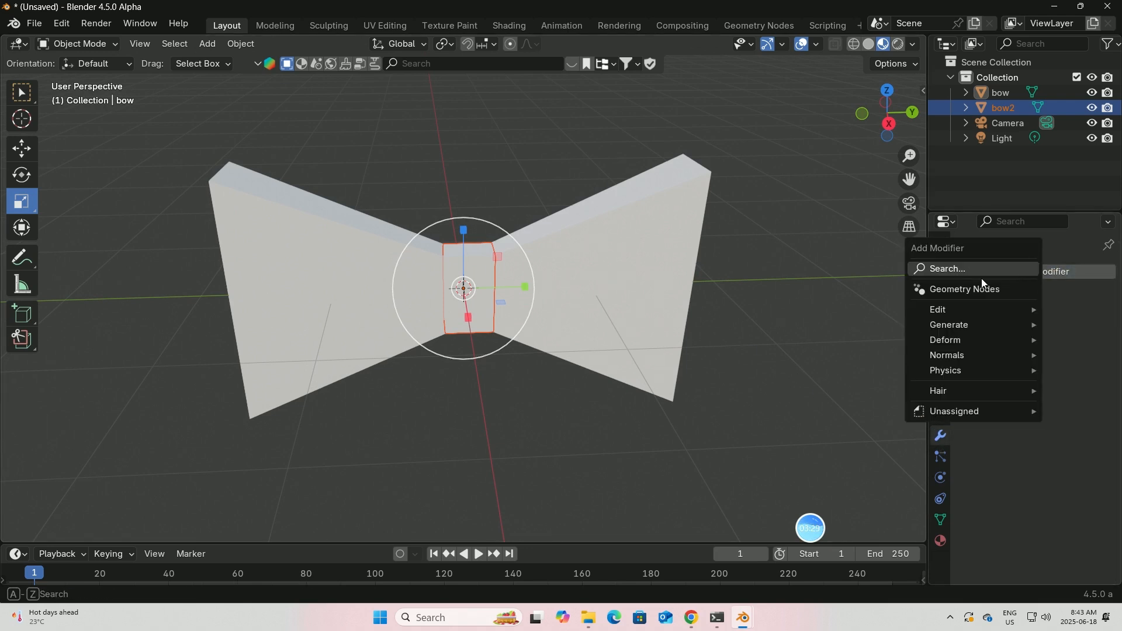
mouse_move(947, 318)
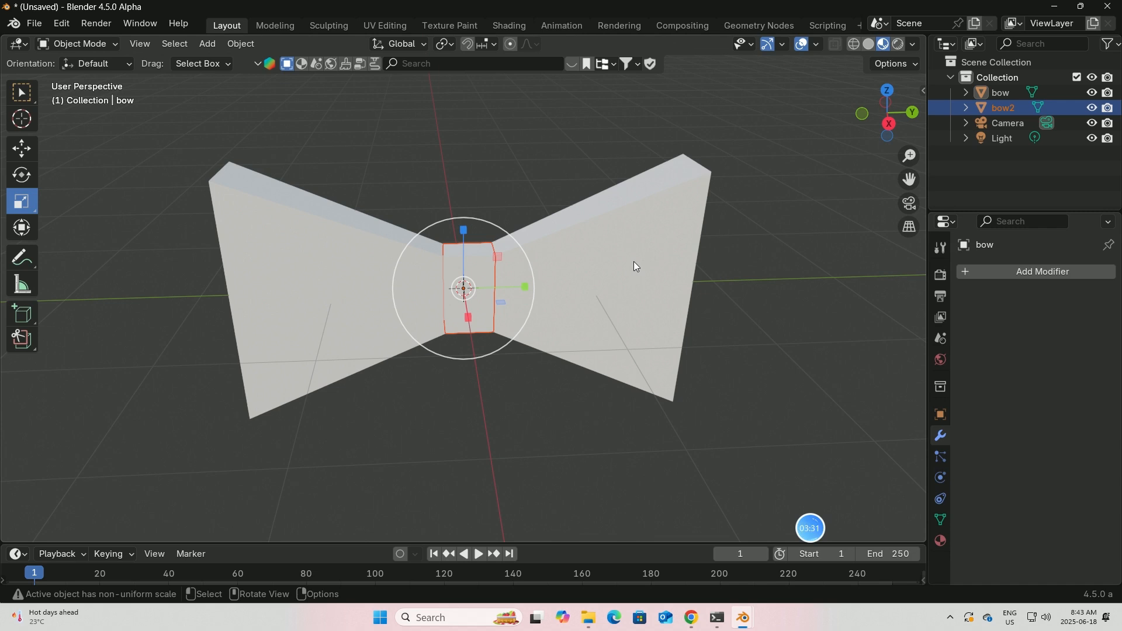
left_click(989, 272)
mouse_move(916, 327)
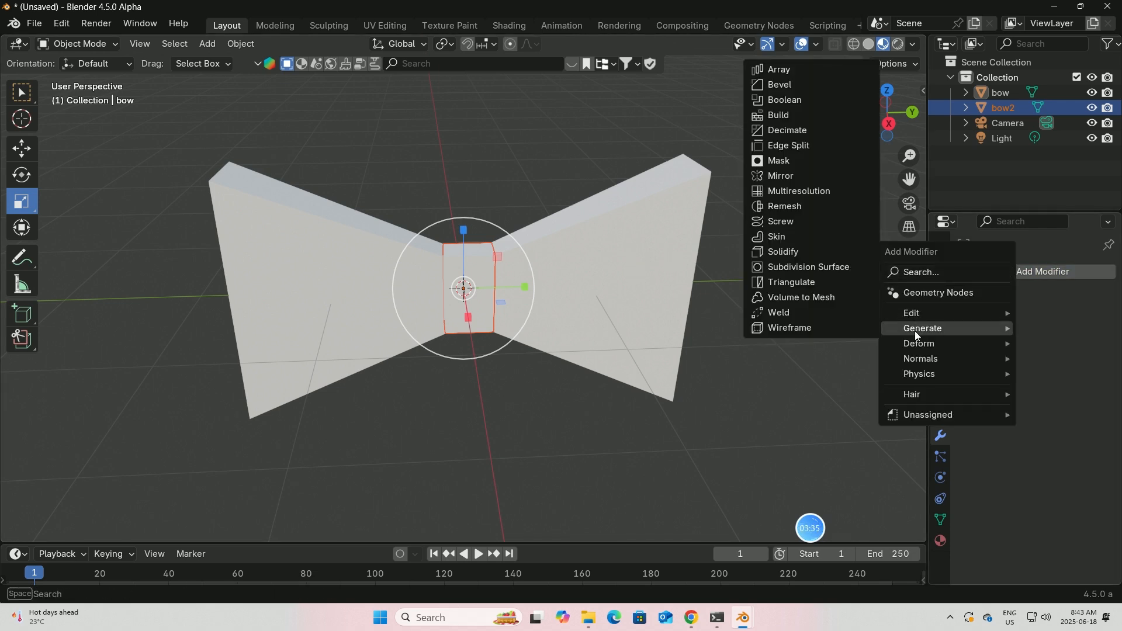
left_click(781, 251)
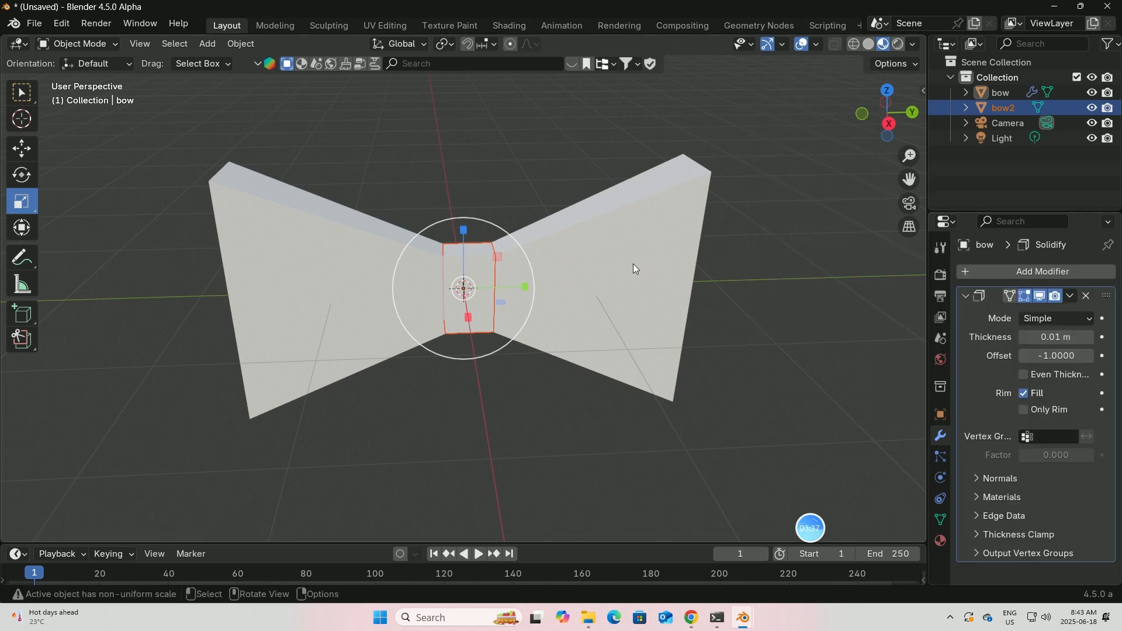
left_click_drag(1058, 337, 1058, 337)
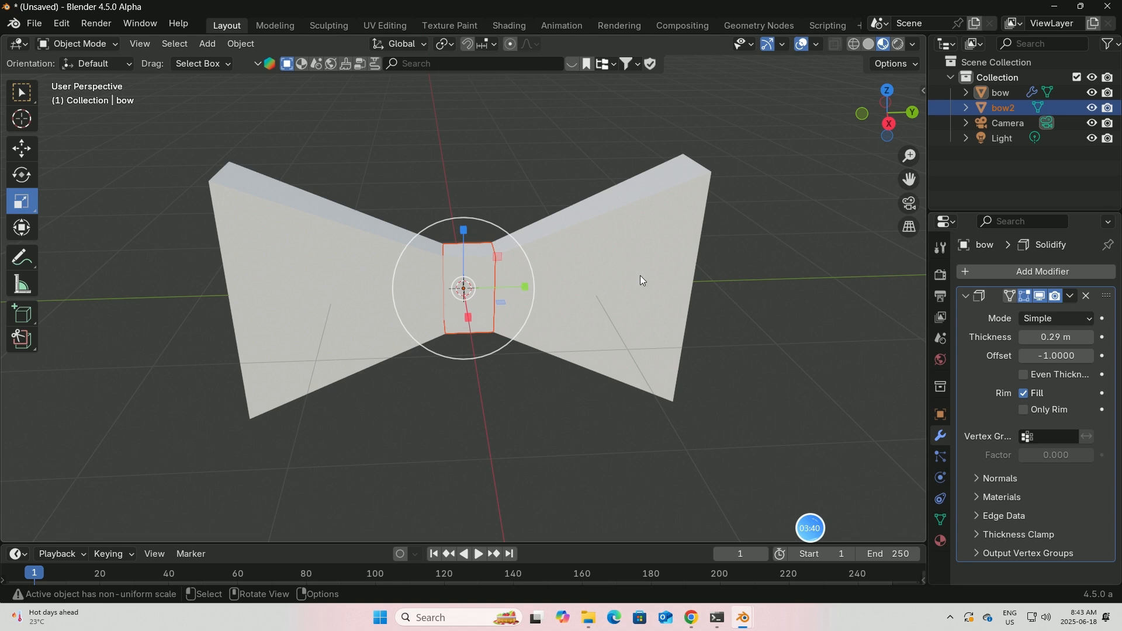
Add a Solidify modifier to bow2 and set its thickness to 0.98 m.
left_click(480, 258)
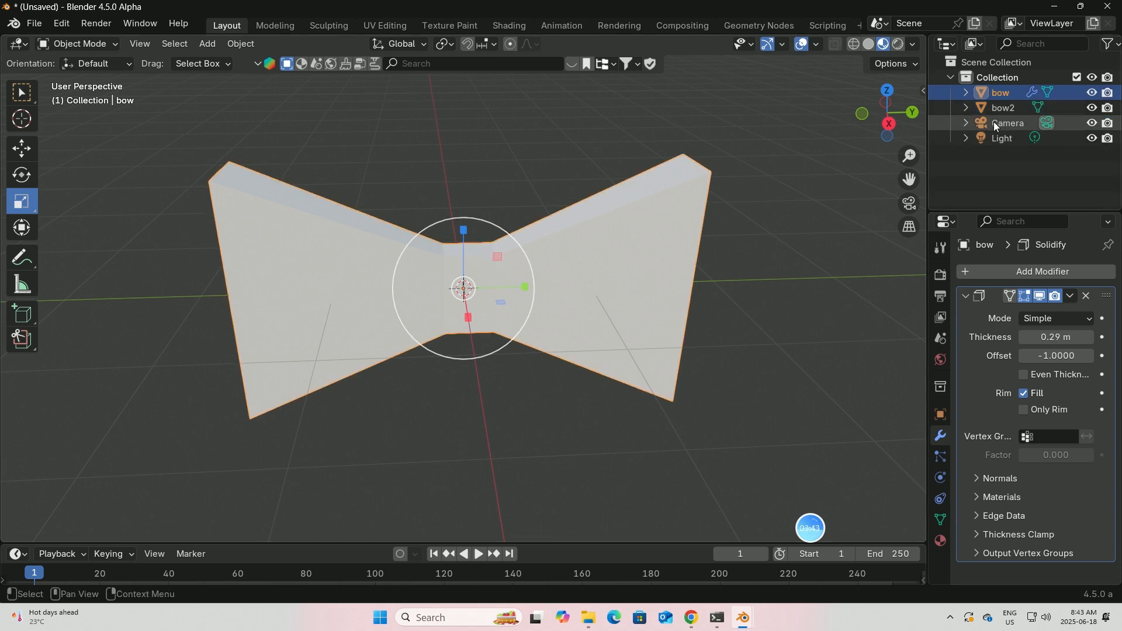
left_click(1002, 109)
left_click(1016, 272)
mouse_move(1000, 270)
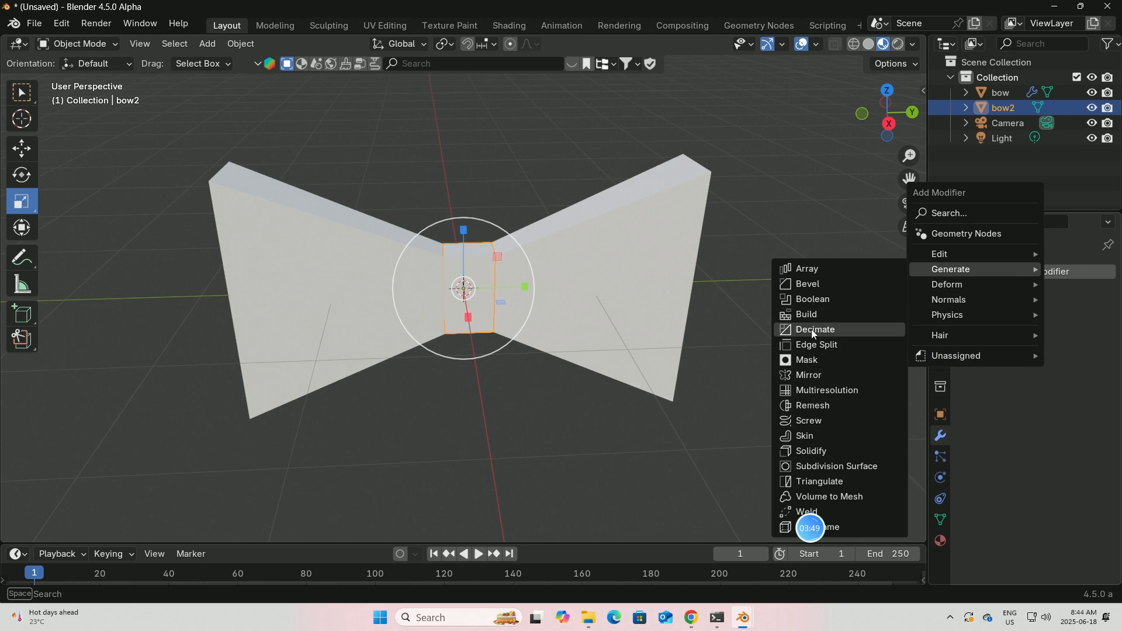
left_click(810, 451)
mouse_move(1055, 337)
left_mouse_down()
mouse_move(1086, 338)
mouse_move(1071, 337)
left_mouse_up()
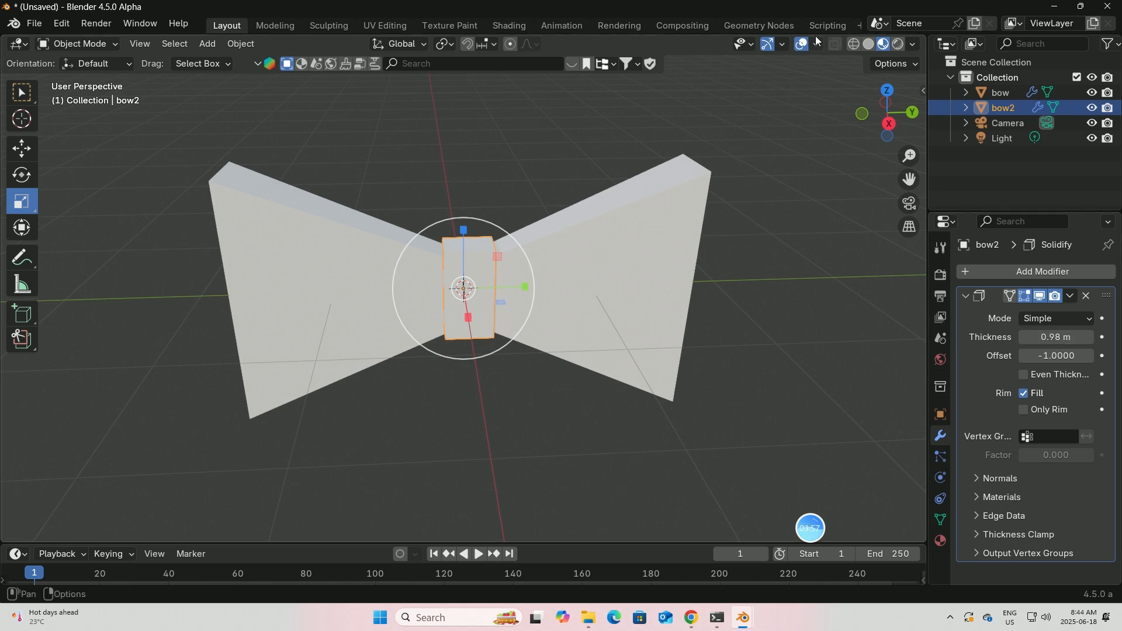
Remove the Solidify modifier from the bow object and activate the Select Box tool.
left_click(762, 181)
middle_click_drag(762, 182, 652, 247)
left_click(651, 247)
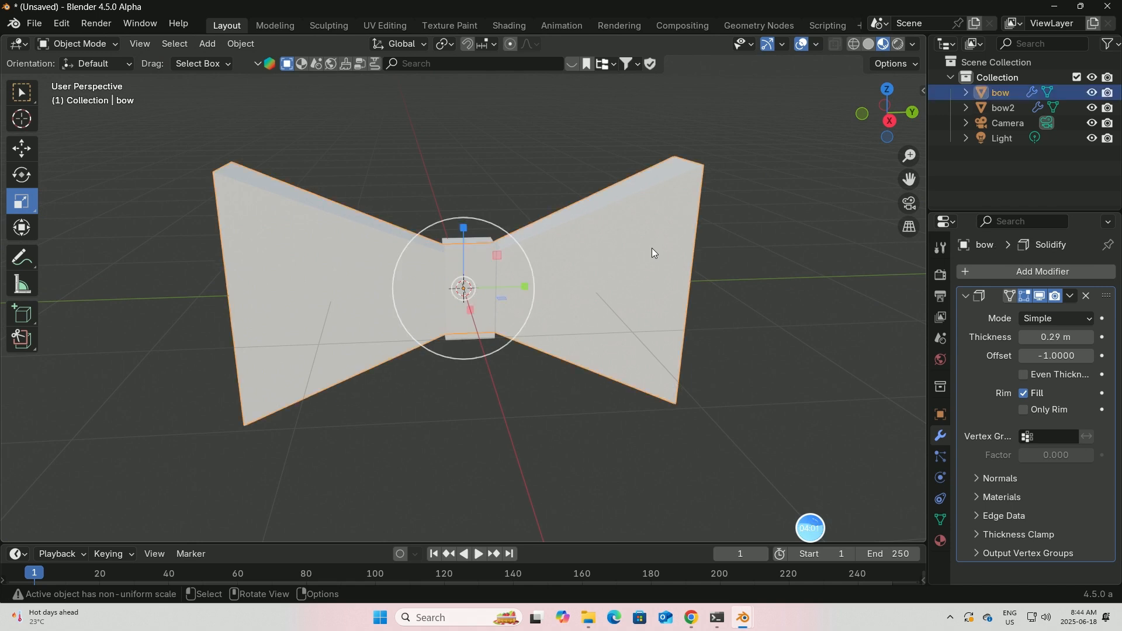
mouse_move(338, 256)
middle_mouse_down()
mouse_move(349, 227)
mouse_move(356, 251)
middle_mouse_up()
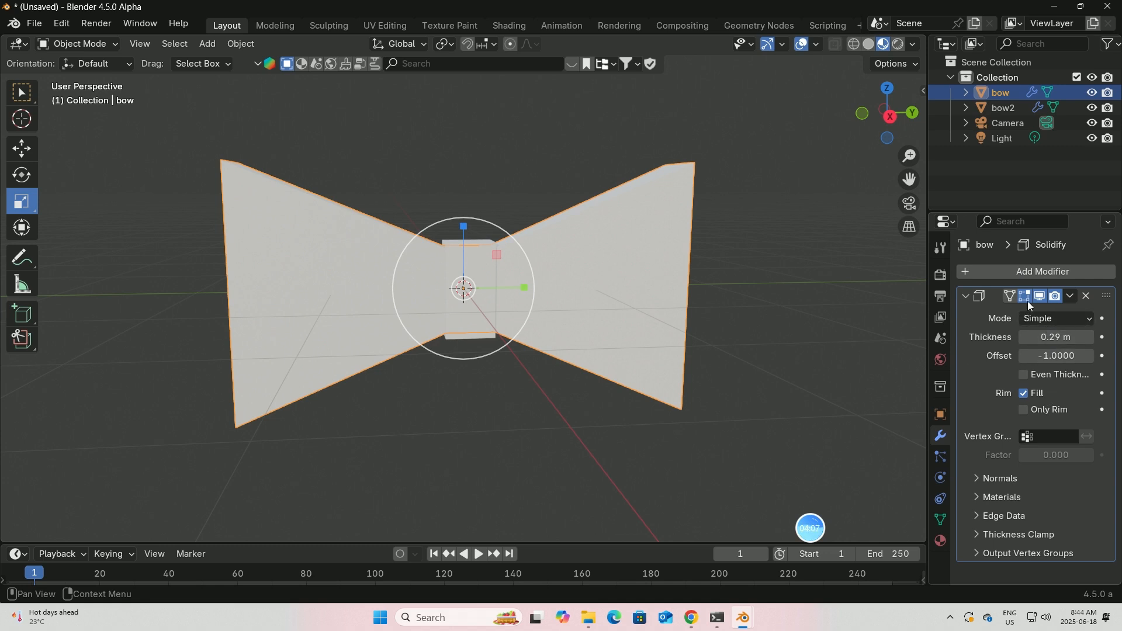
left_click(1086, 296)
middle_click_drag(541, 256, 523, 274)
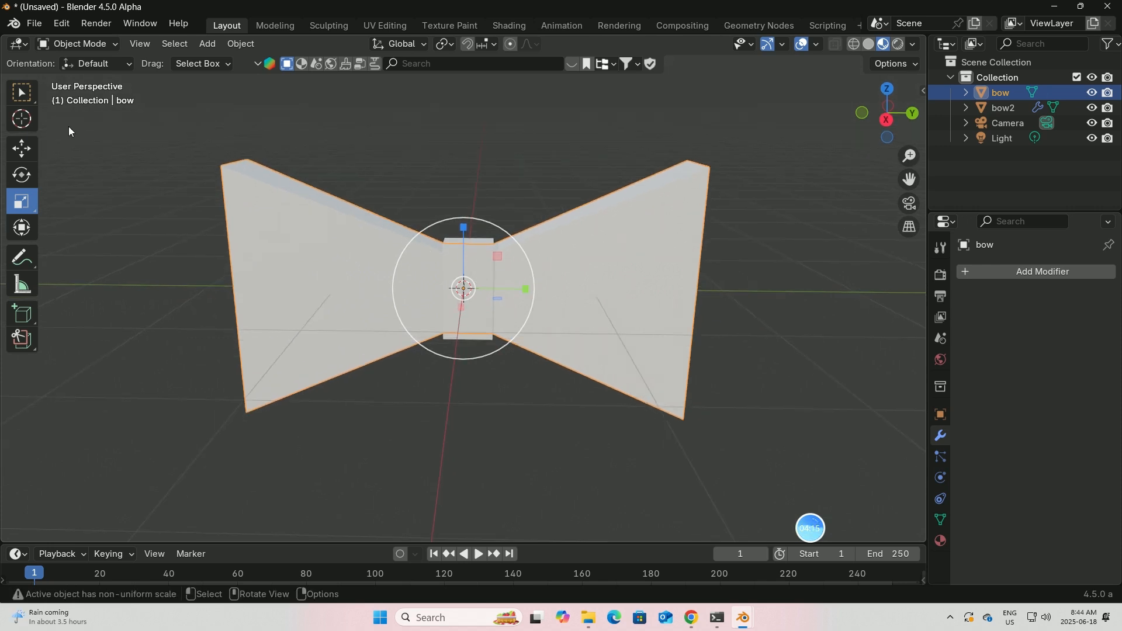
left_click(27, 89)
middle_click_drag(605, 230, 647, 246)
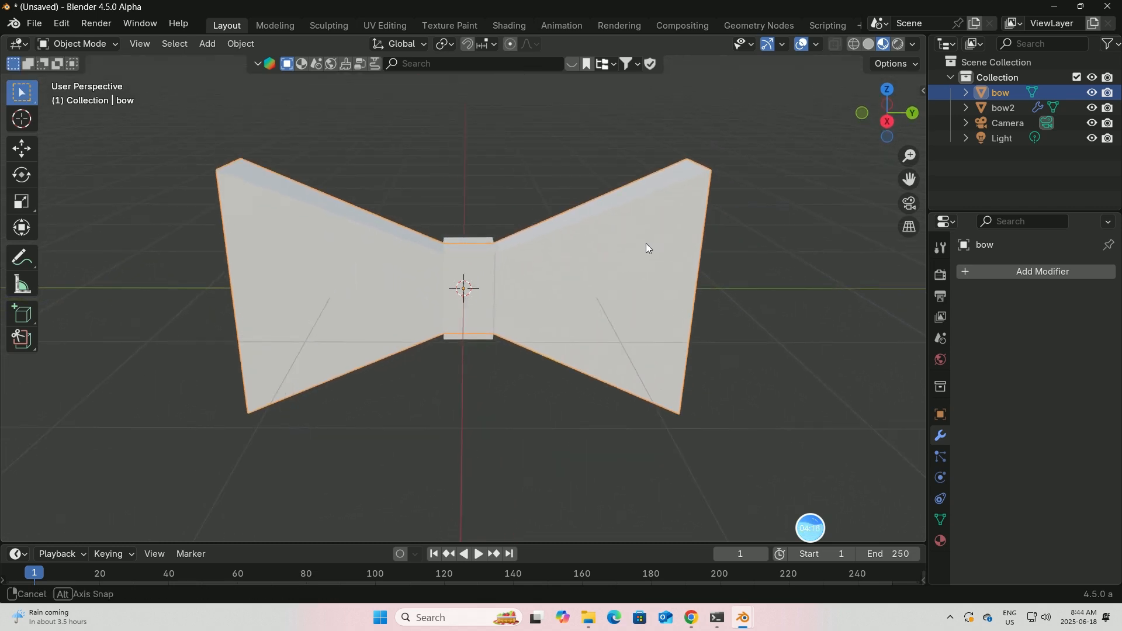
left_click(998, 272)
mouse_move(1001, 276)
middle_click_drag(591, 230, 338, 233)
middle_click_drag(602, 287, 596, 170)
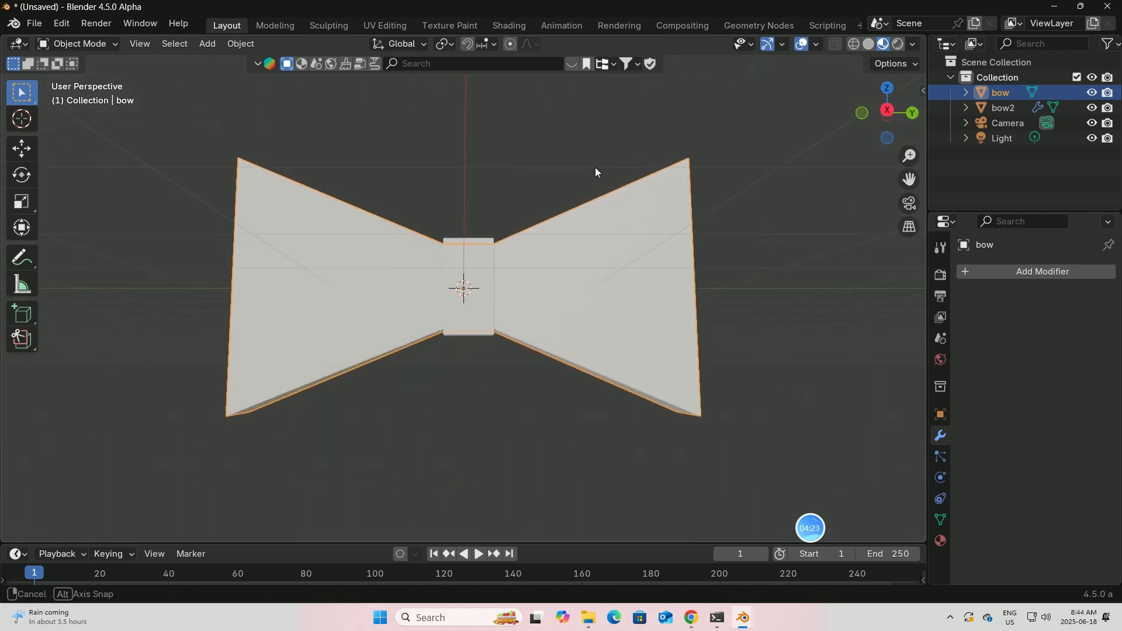
middle_click_drag(390, 358, 397, 309)
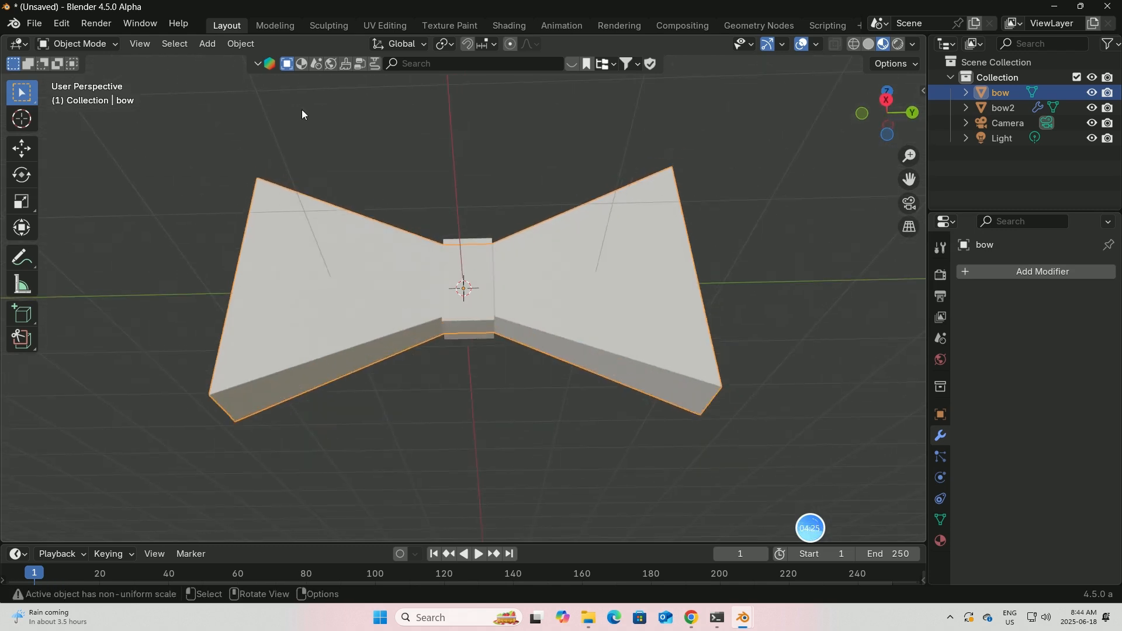
Enter Edit Mode on the bow object and switch to face selection.
middle_click_drag(302, 110, 351, 210)
left_click(118, 45)
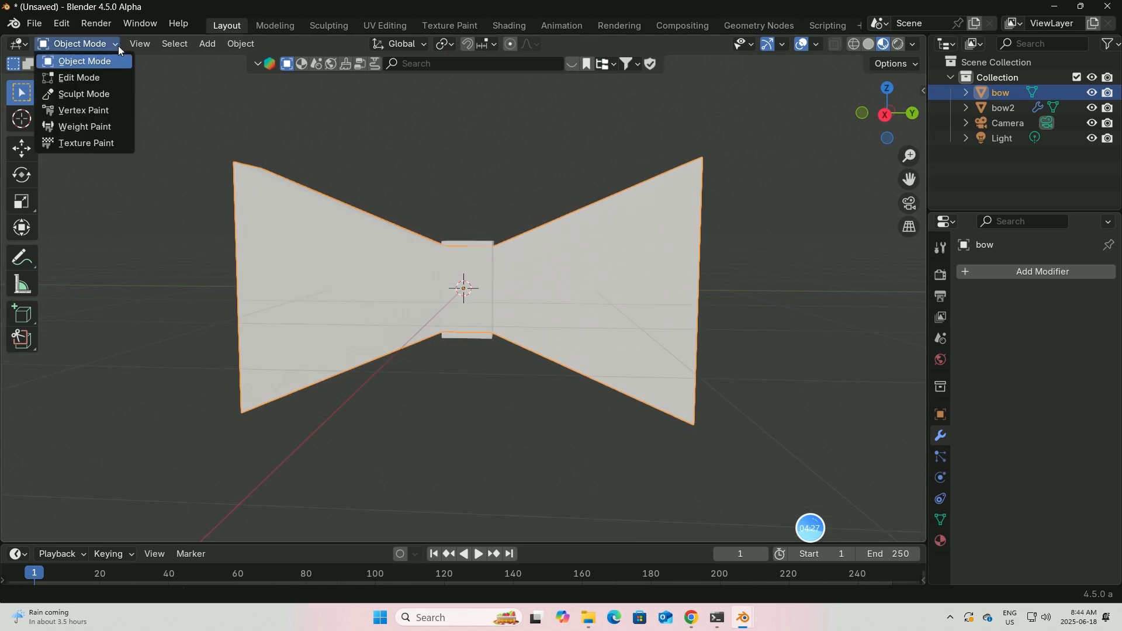
left_click(86, 78)
middle_click_drag(291, 146, 275, 175)
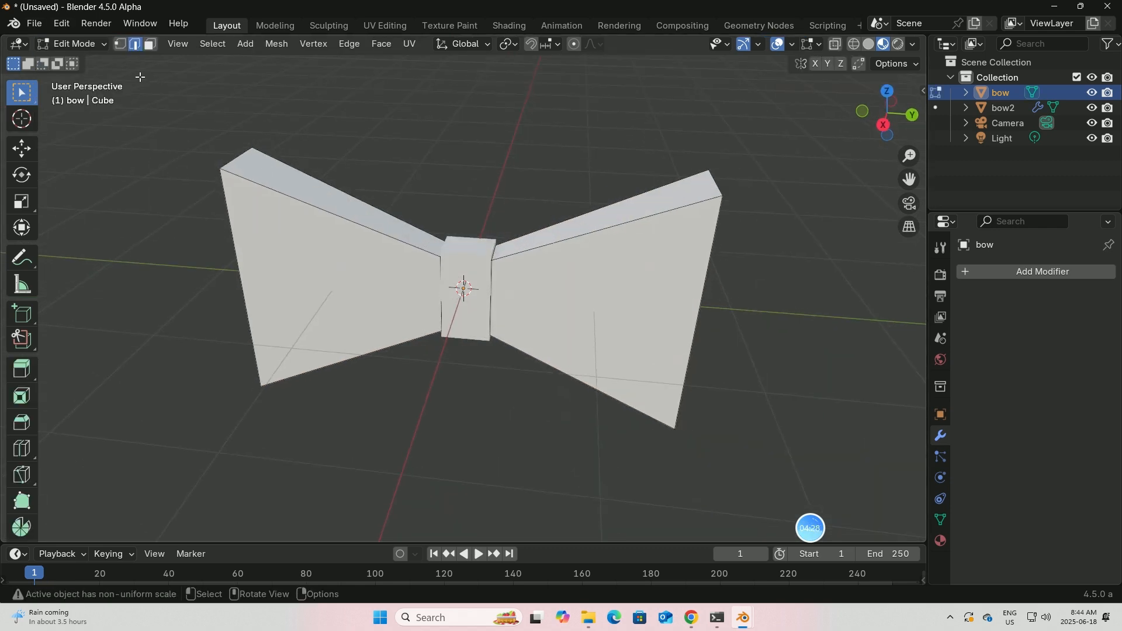
left_click(150, 46)
Delete the upper and lower faces of both loops of the bow, leaving the loops open.
left_click(313, 201)
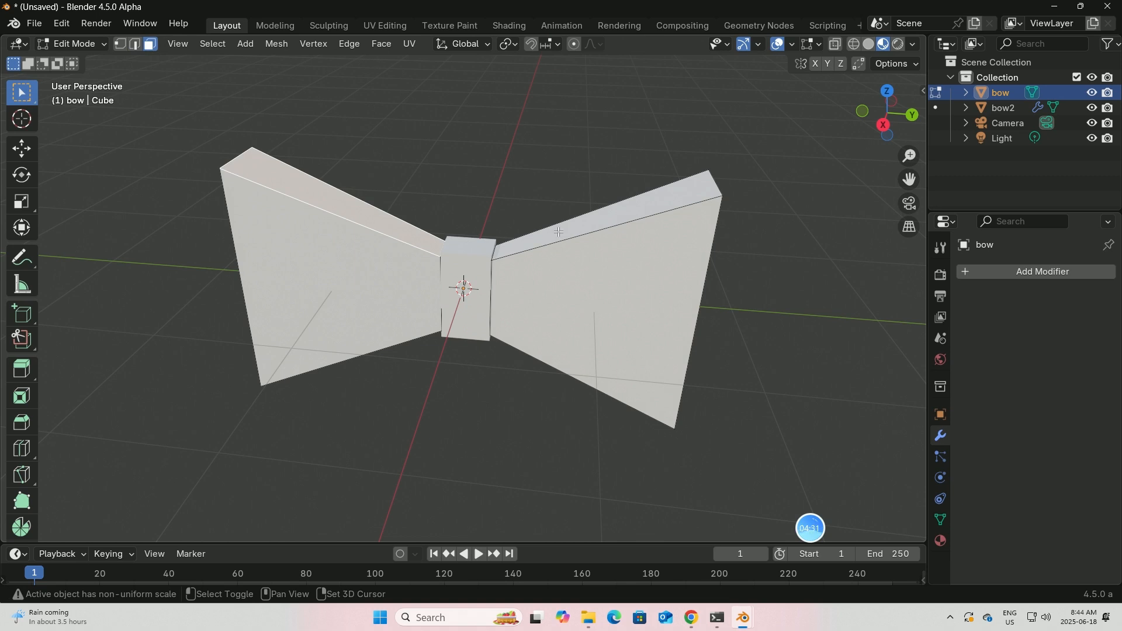
left_click(559, 232, "shift")
middle_click_drag(559, 232, 541, 181)
left_click(388, 335, "shift")
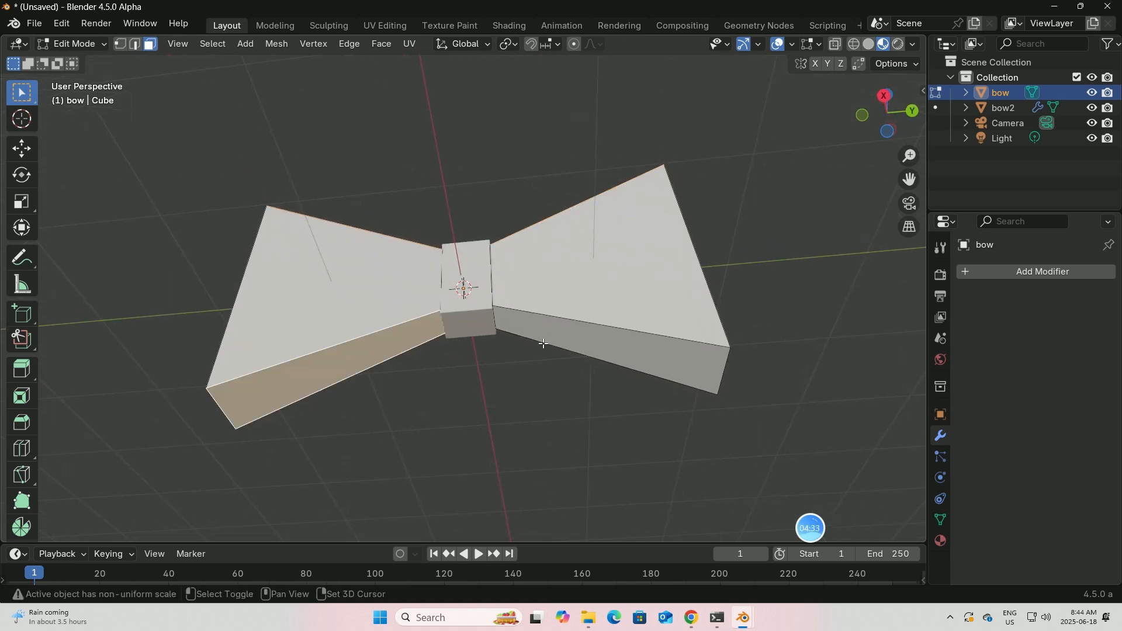
left_click(543, 343, "shift")
middle_click_drag(542, 344, 608, 343)
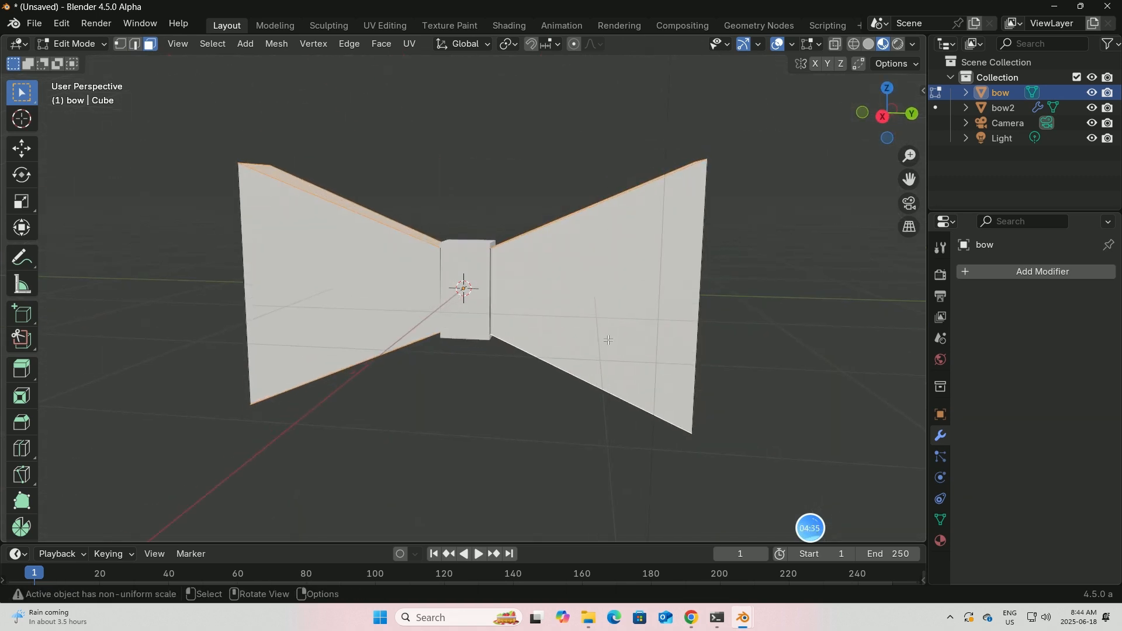
key("x")
left_click(534, 370)
middle_click_drag(535, 370, 591, 273)
scroll(591, 272, "down", 2)
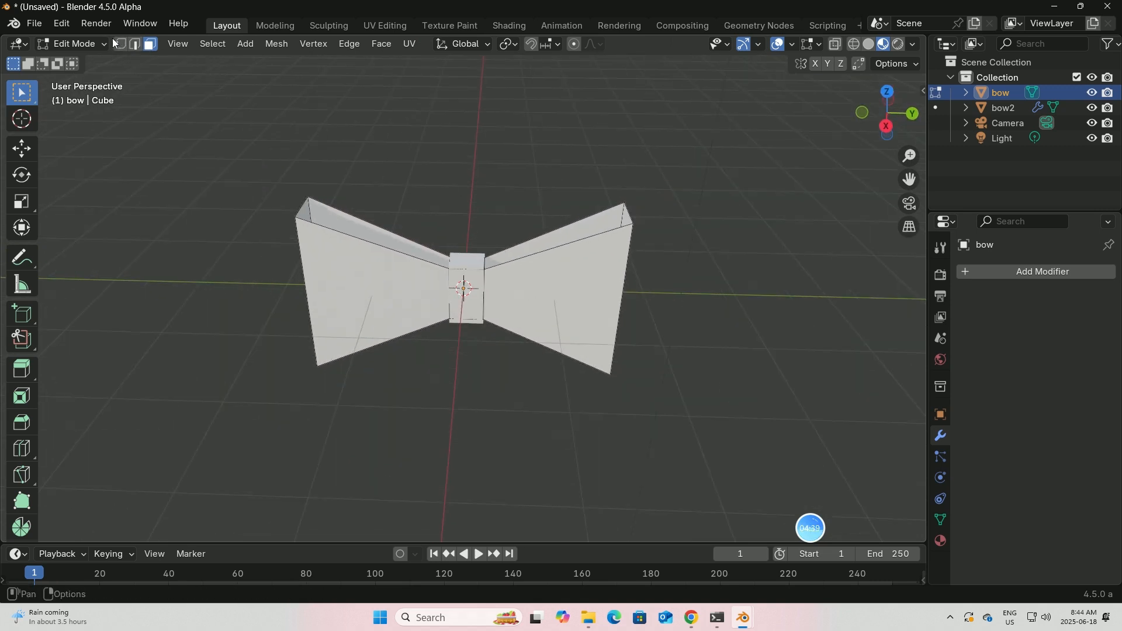
Return to Object Mode and add a Subdivision Surface modifier to the bow object.
middle_click_drag(245, 131, 194, 48)
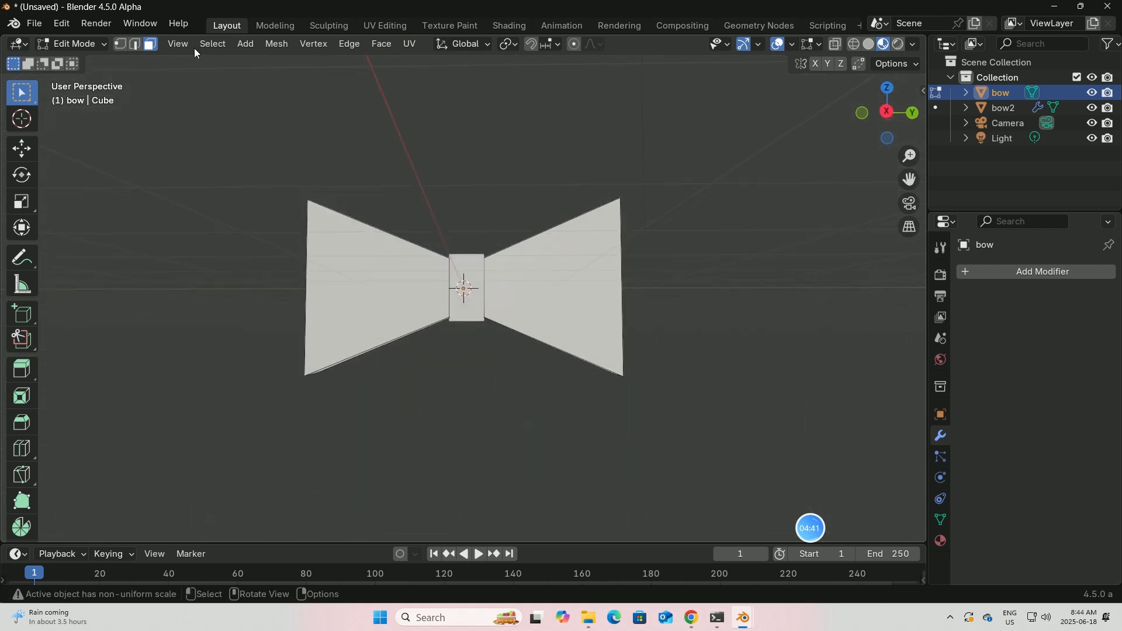
left_click(76, 44)
left_click(70, 58)
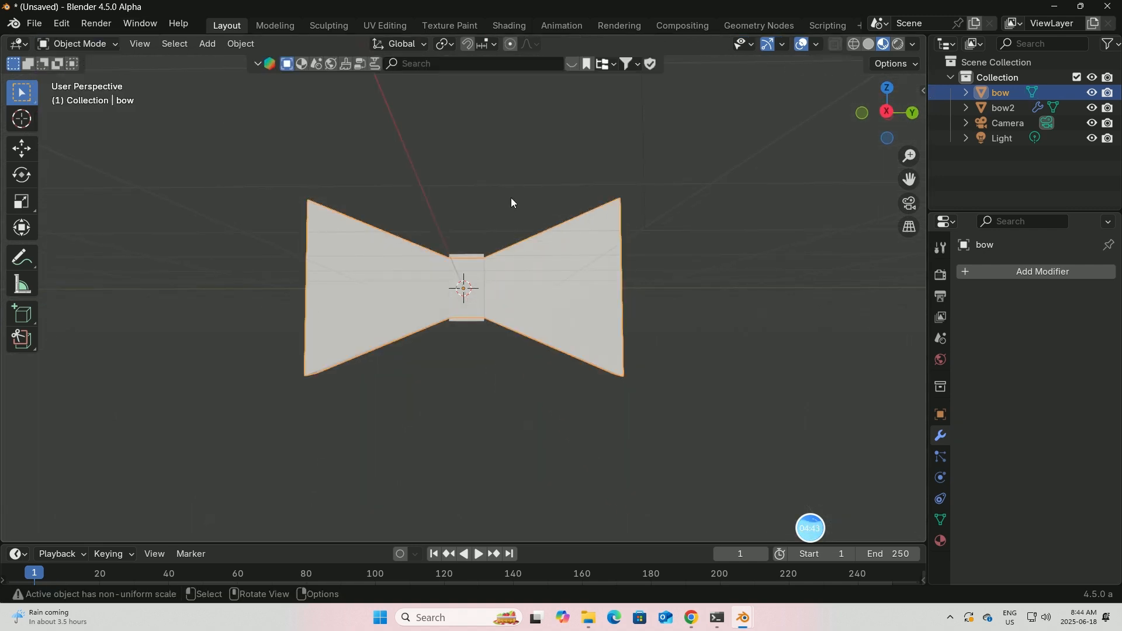
middle_click_drag(511, 197, 499, 193)
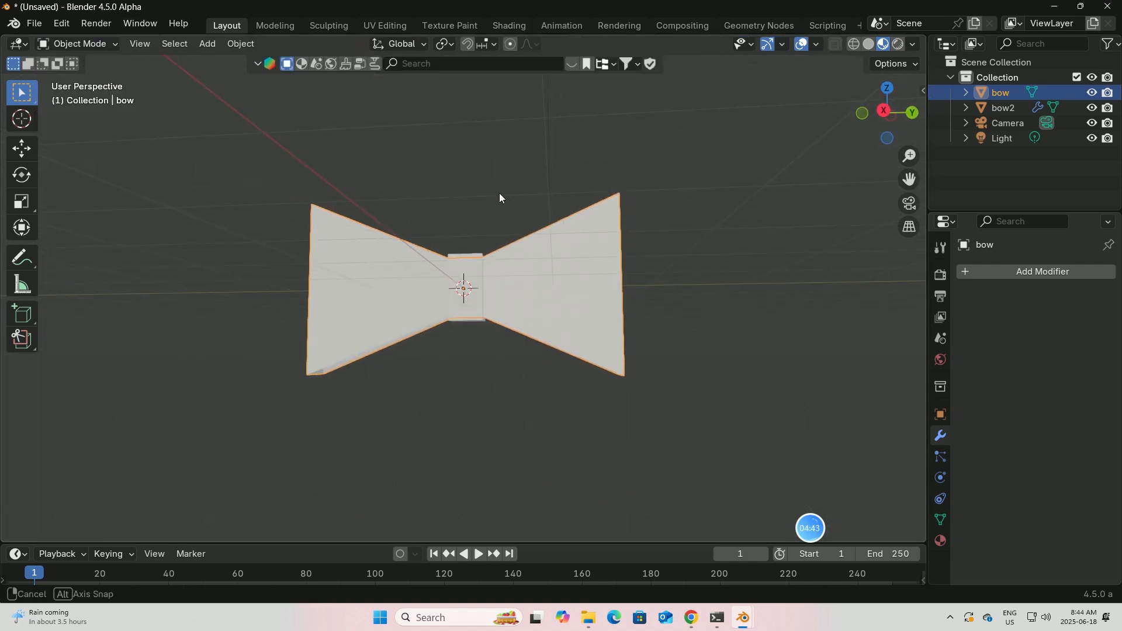
left_click(994, 269)
mouse_move(941, 276)
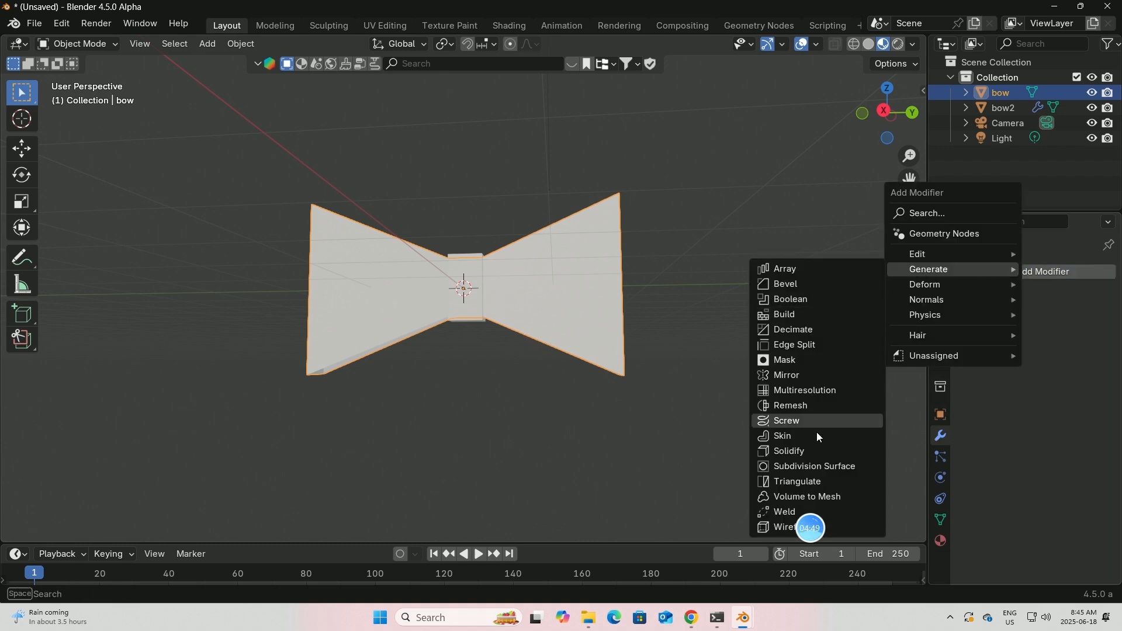
left_click(814, 466)
mouse_move(740, 367)
middle_mouse_down()
mouse_move(718, 339)
mouse_move(713, 404)
mouse_move(730, 376)
middle_mouse_up()
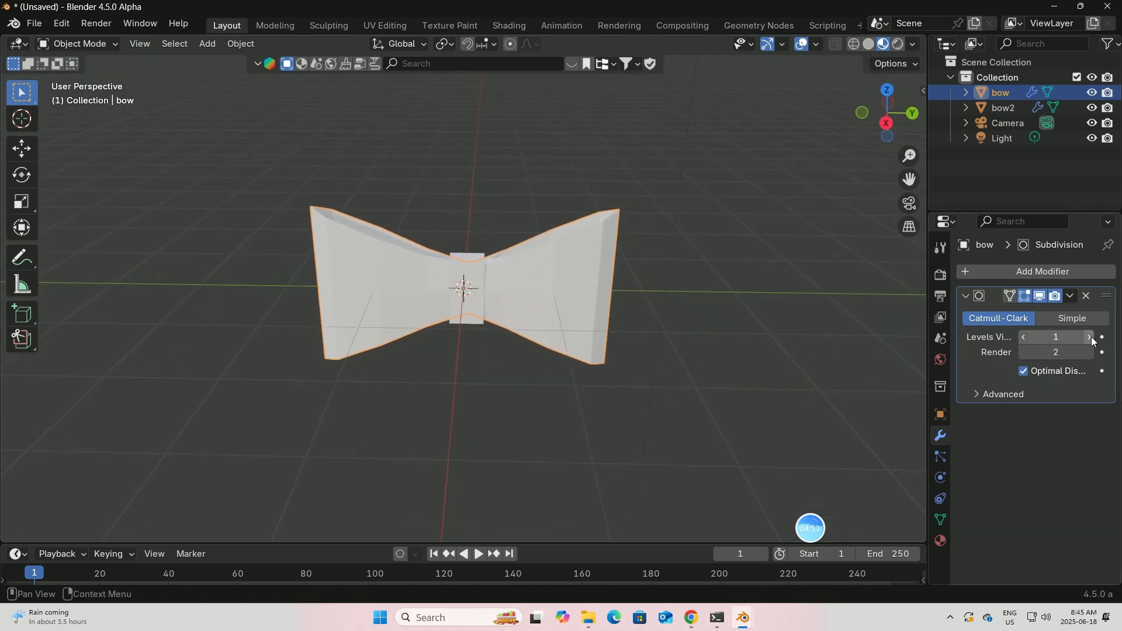
Set the bow's Subdivision Surface viewport and render levels to 4.
left_click(1090, 337)
left_click(1090, 337)
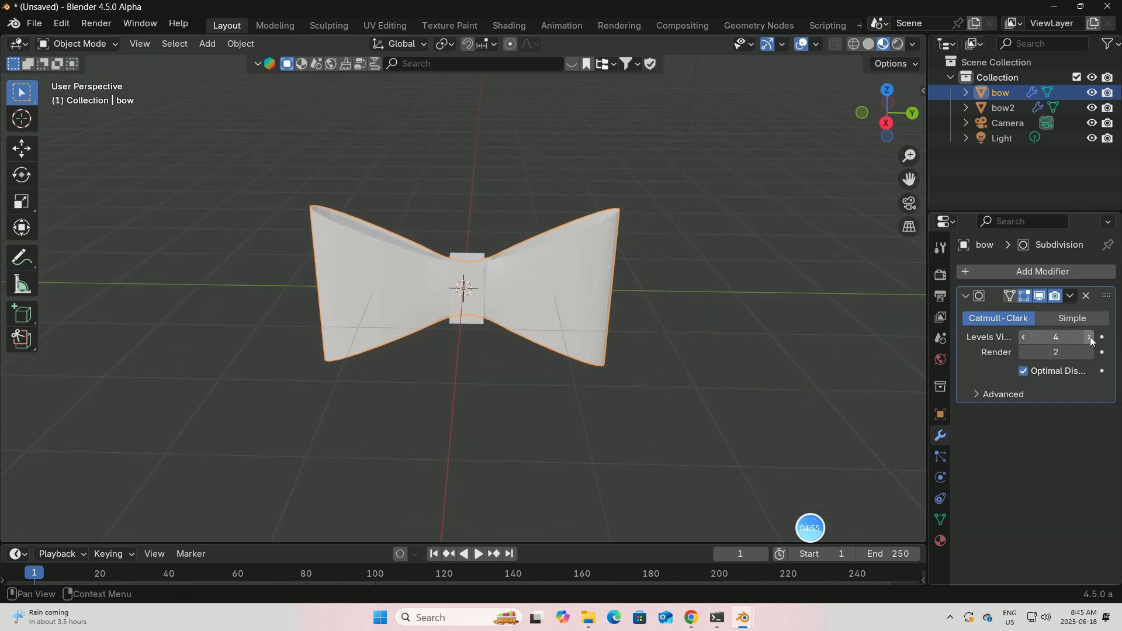
left_click(1090, 353)
left_click(1090, 352)
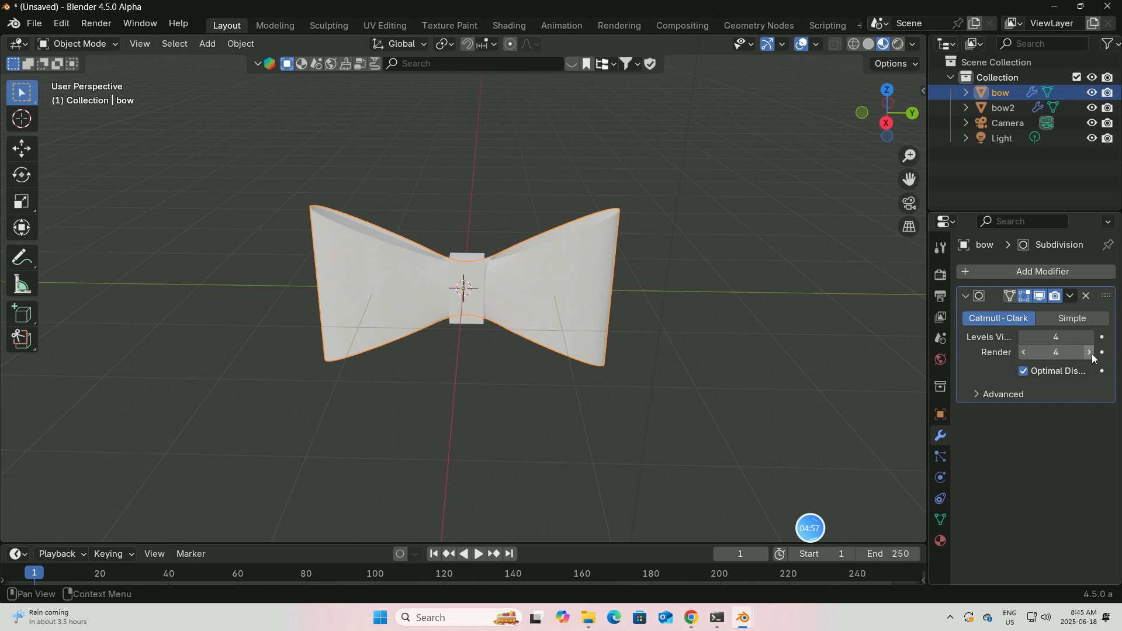
Enter Edit Mode on the bow object and bring the open upper side of its loops into view.
middle_click_drag(700, 317, 690, 270)
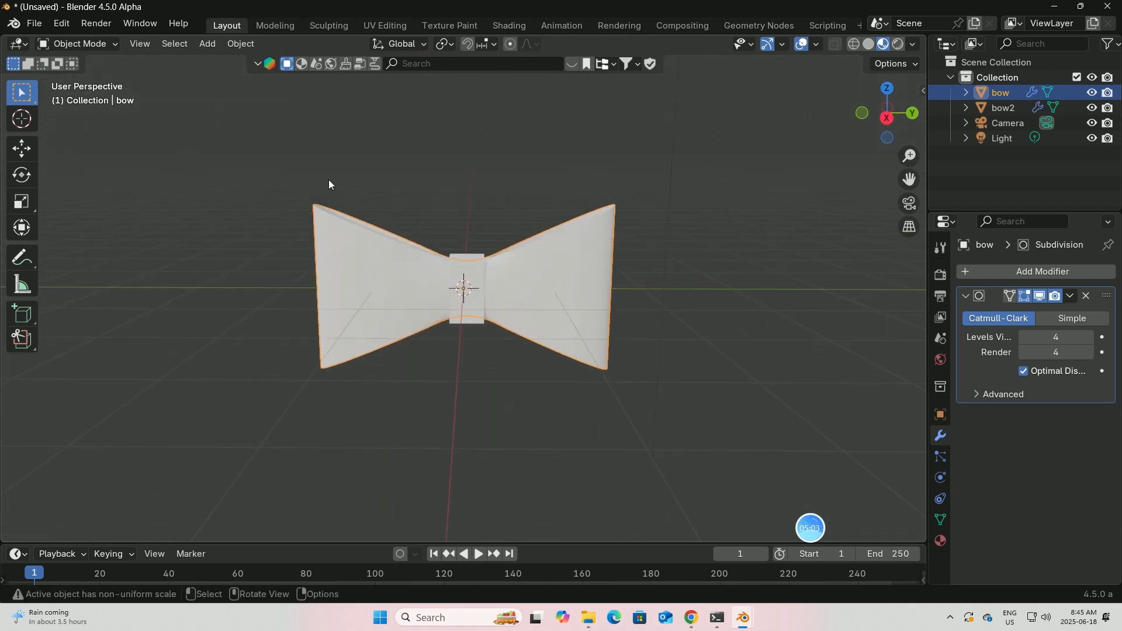
middle_click_drag(609, 301, 593, 245)
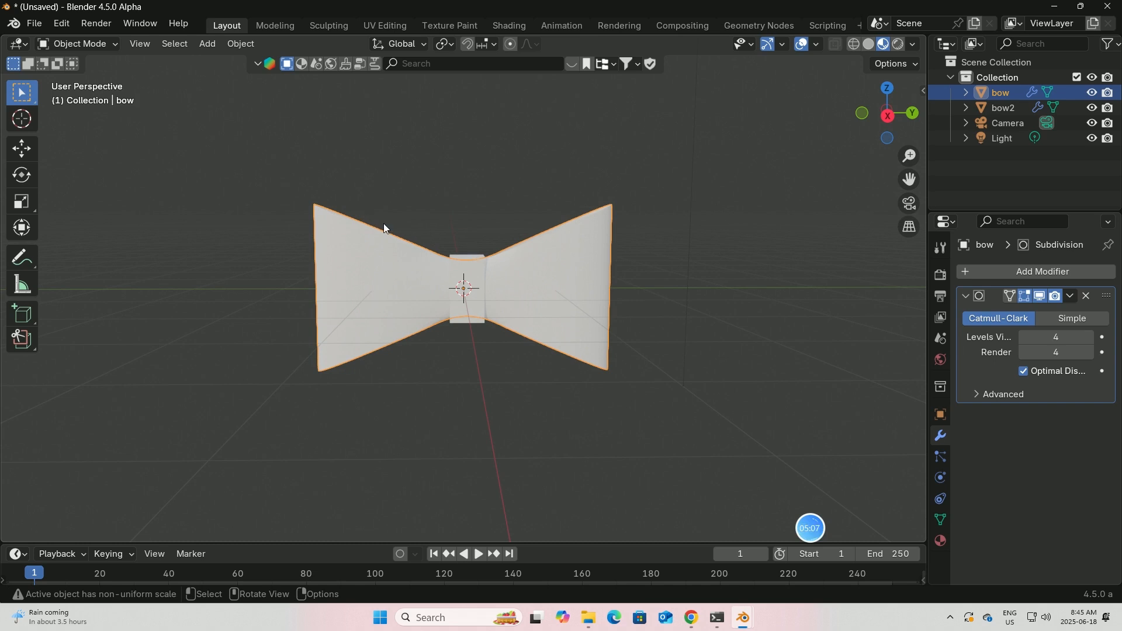
middle_click_drag(861, 286, 728, 266)
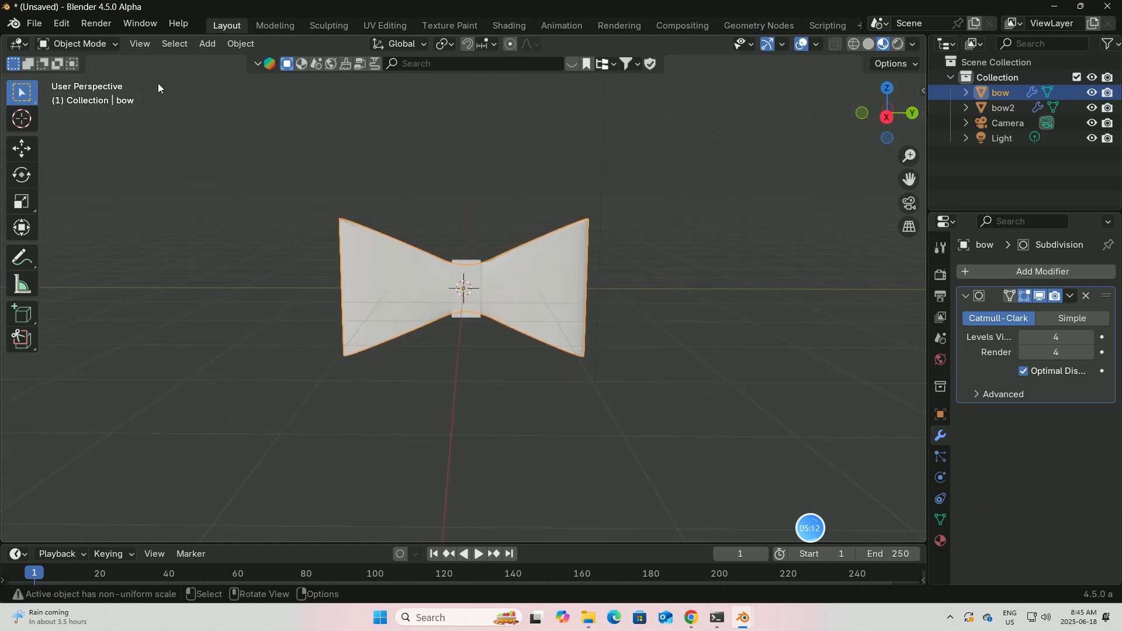
left_click(113, 42)
left_click(71, 79)
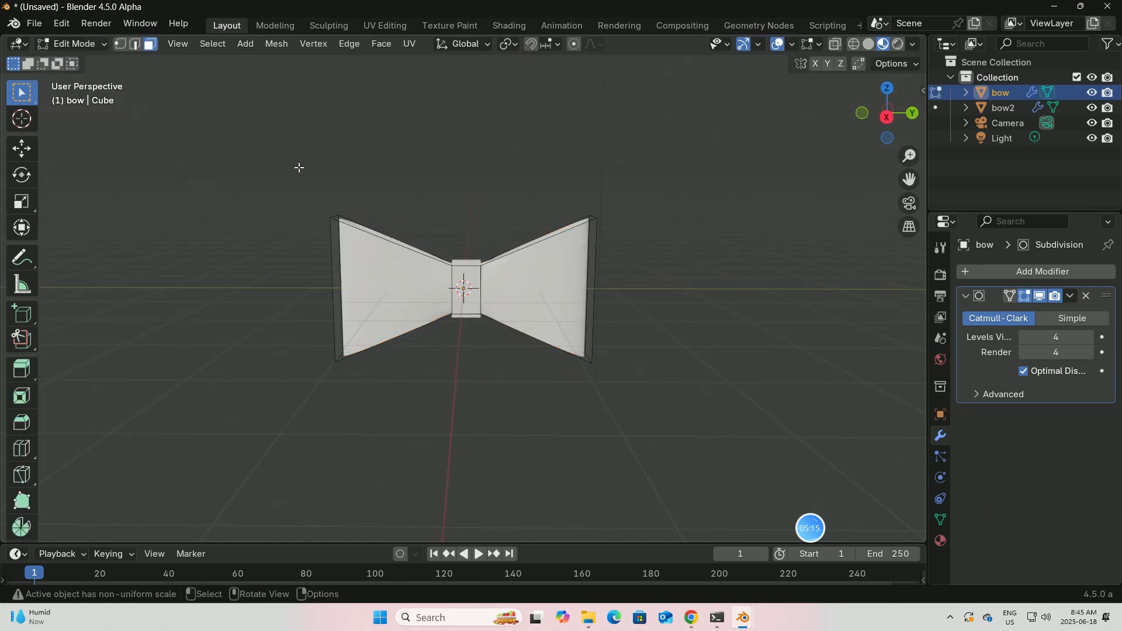
mouse_move(301, 168)
middle_mouse_down()
mouse_move(321, 188)
mouse_move(313, 173)
middle_mouse_up()
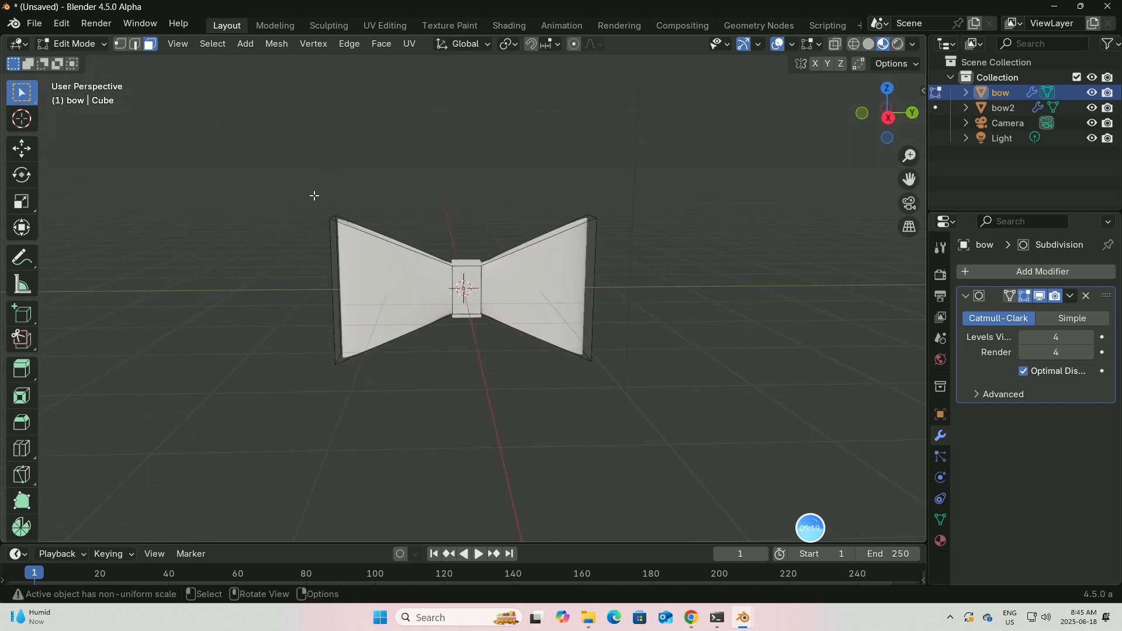
middle_click_drag(464, 226, 586, 225)
scroll(600, 220, "up", 2)
middle_click_drag(673, 199, 664, 218)
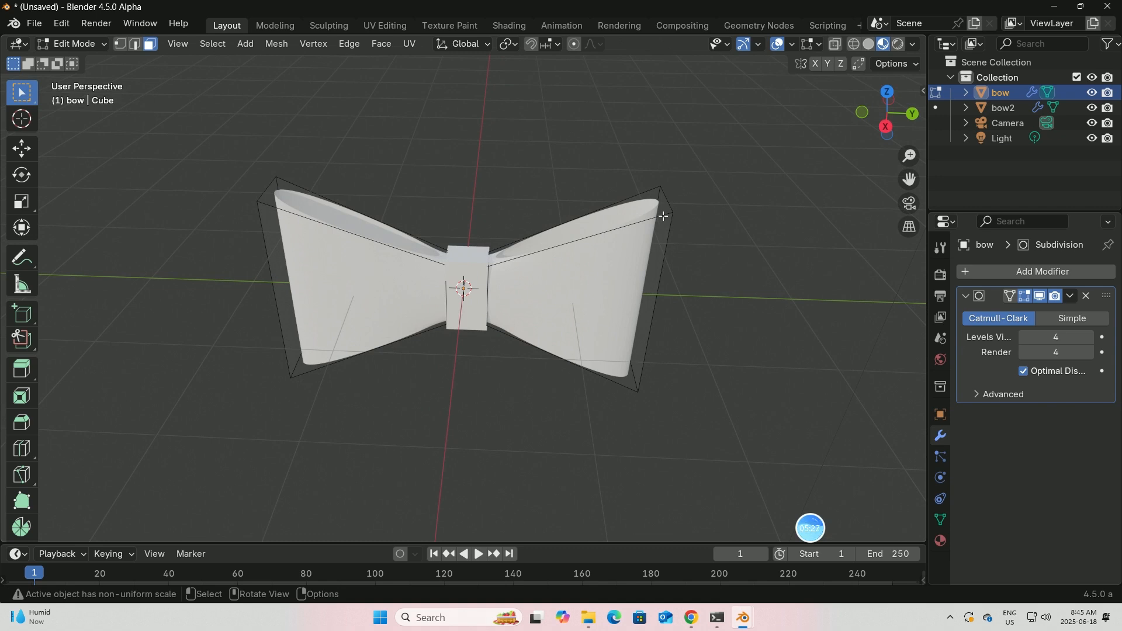
Select the front and end faces of both loops and try to bevel them.
left_click_drag(620, 156, 695, 234)
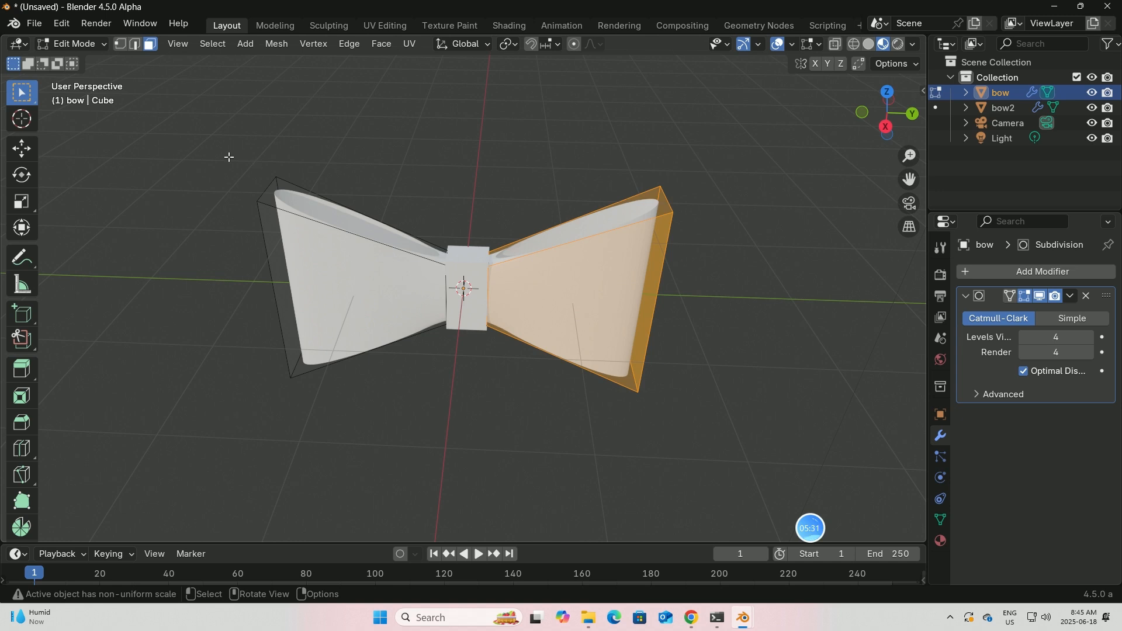
left_click_drag(229, 158, 265, 222, "shift")
middle_click_drag(315, 184, 321, 152)
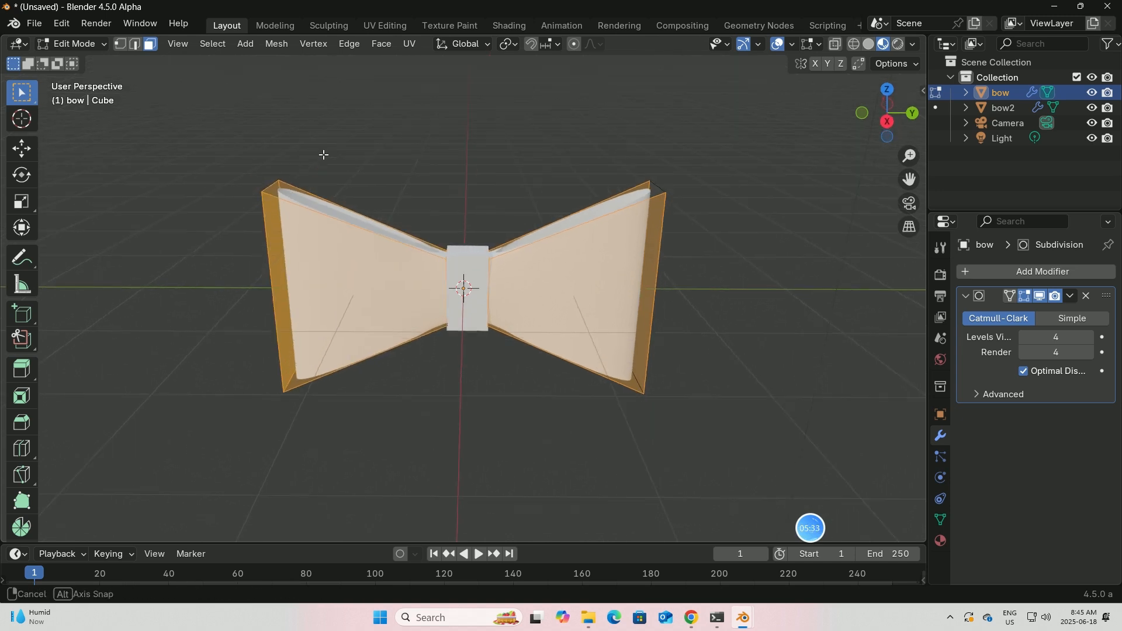
left_click(23, 423)
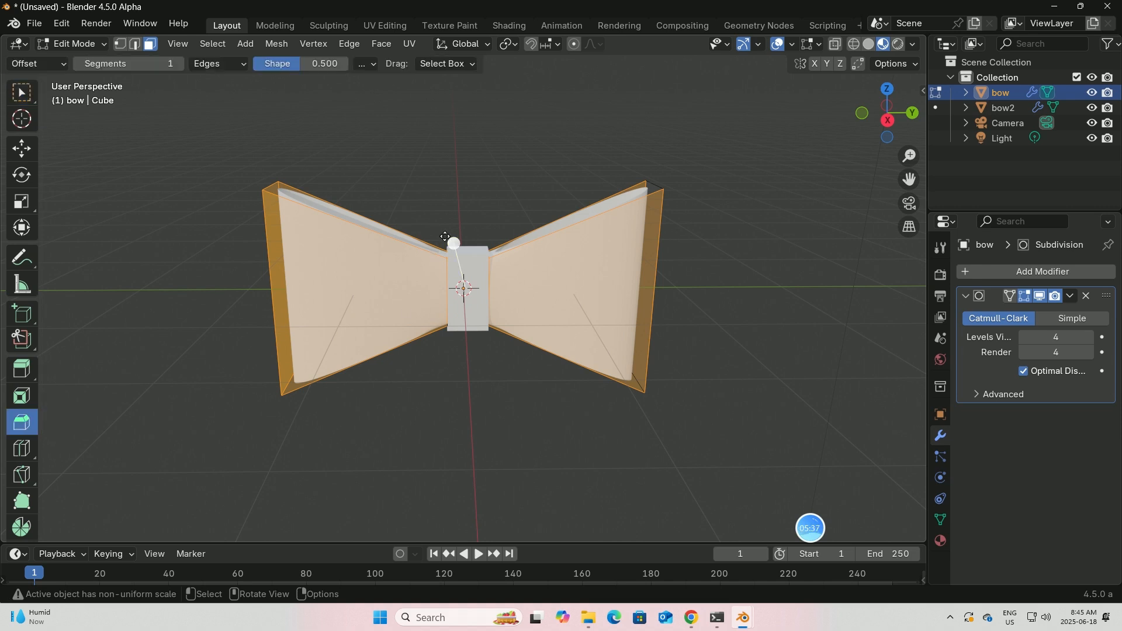
left_click_drag(454, 242, 465, 241)
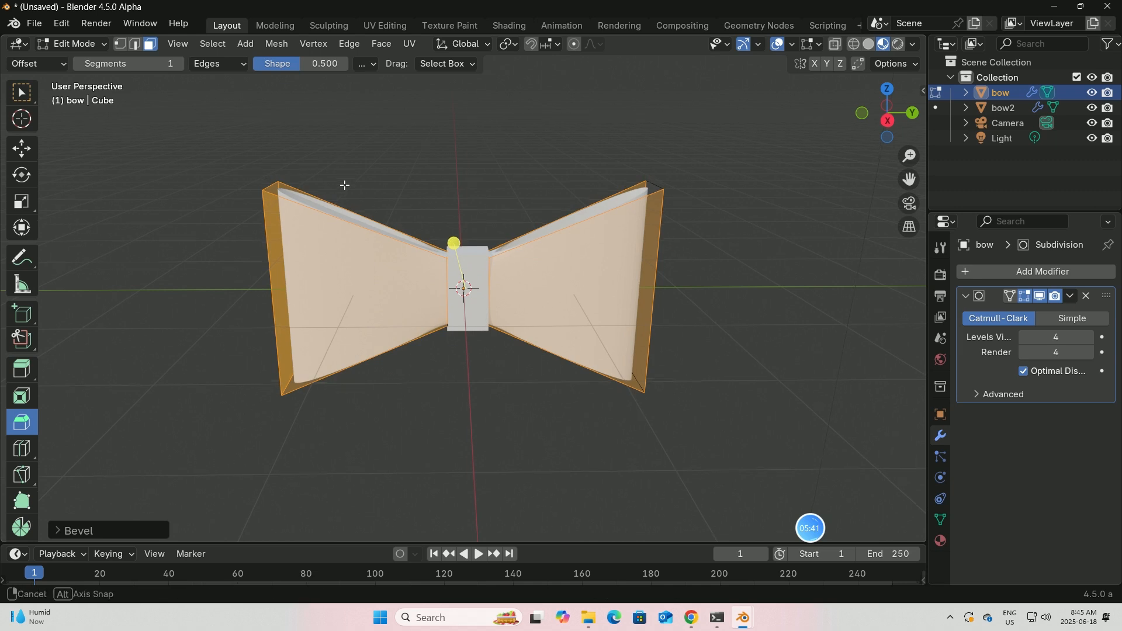
middle_click_drag(343, 183, 306, 174)
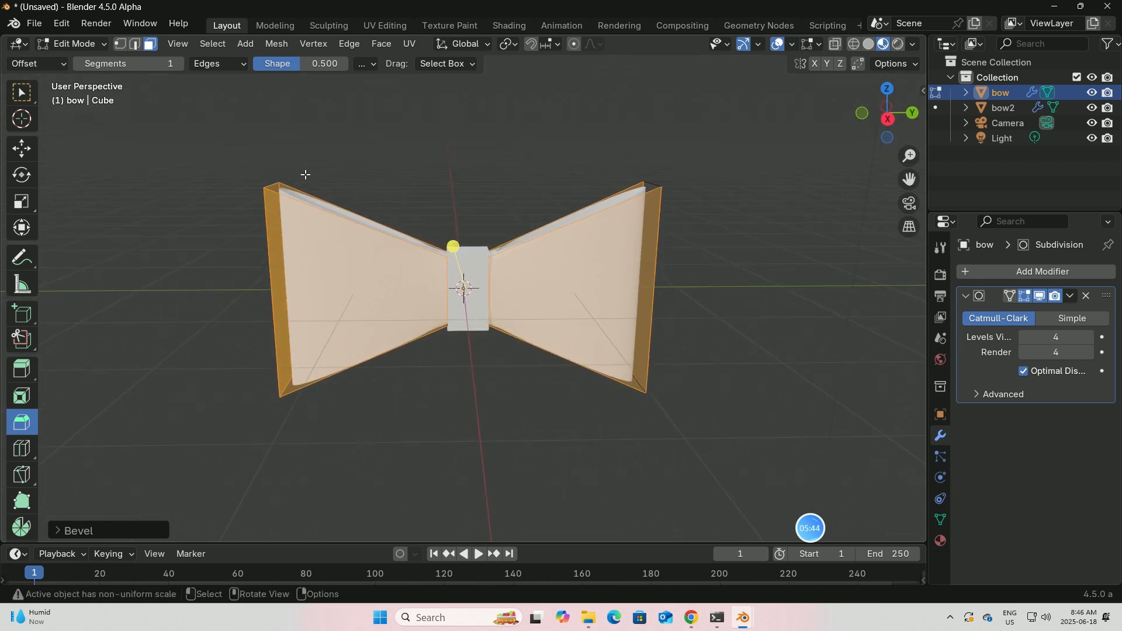
left_click(650, 185)
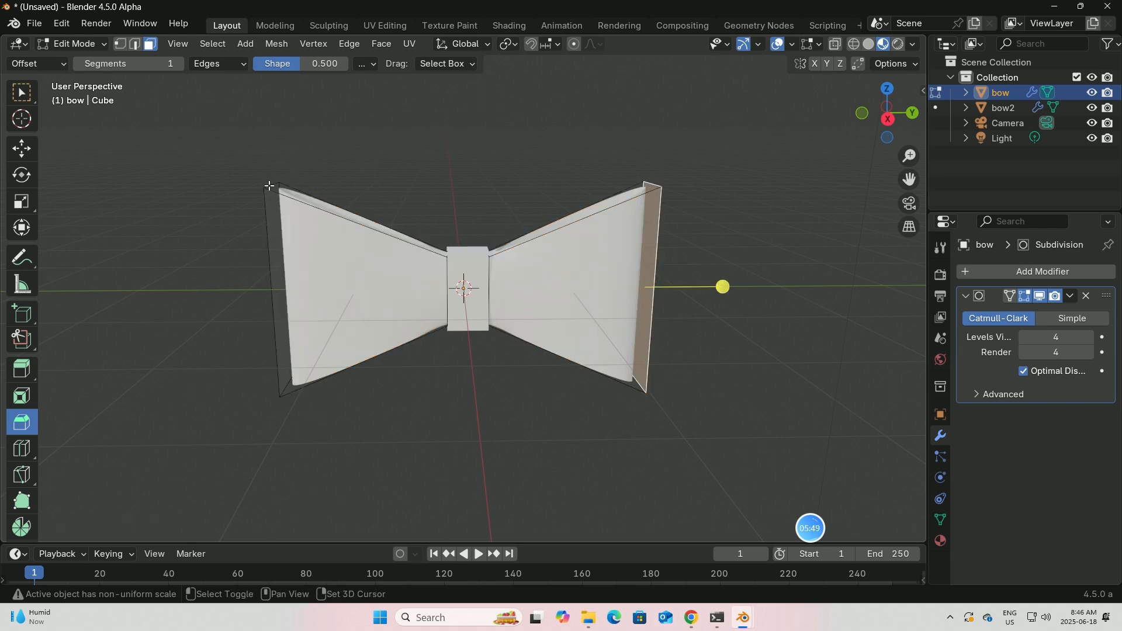
middle_click_drag(268, 183, 229, 154)
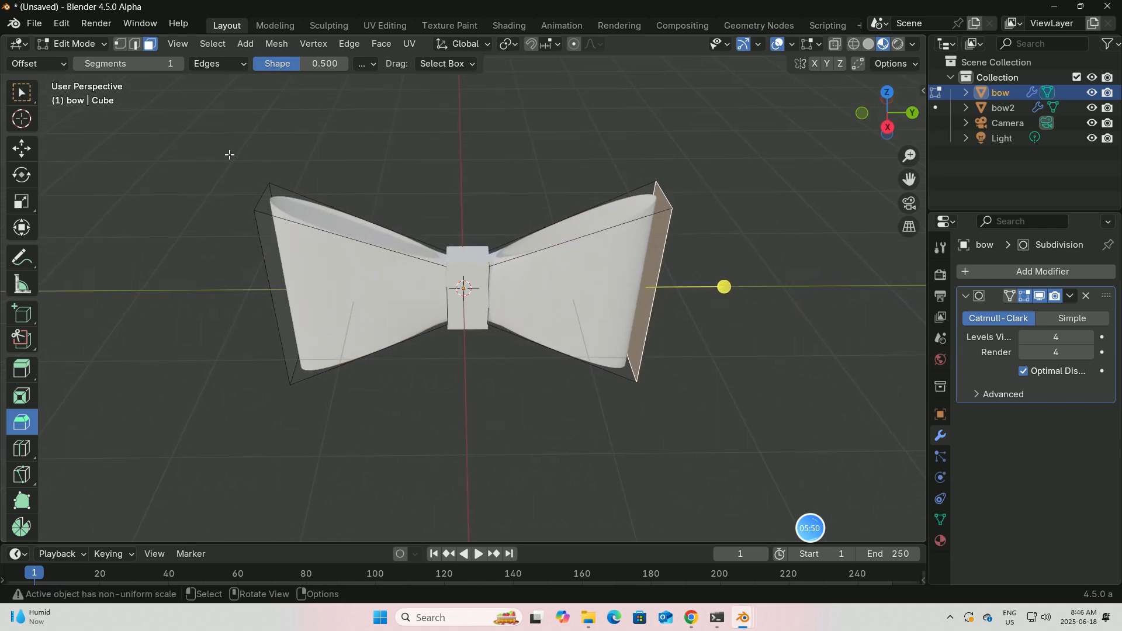
left_click(135, 44)
left_click(261, 192, "shift")
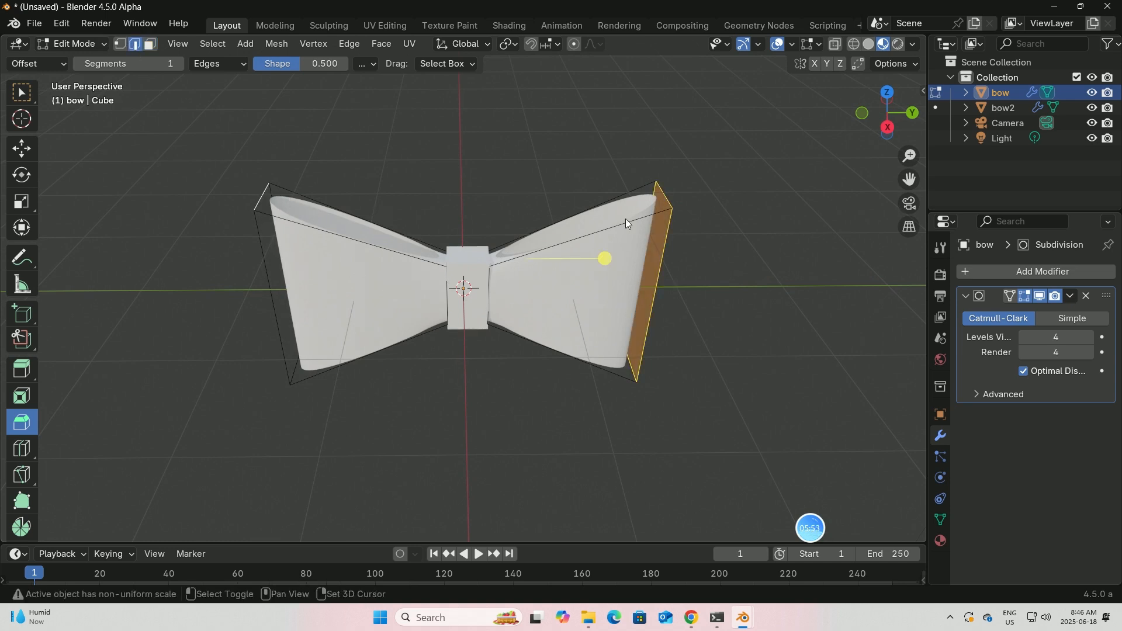
left_click(667, 200, "shift")
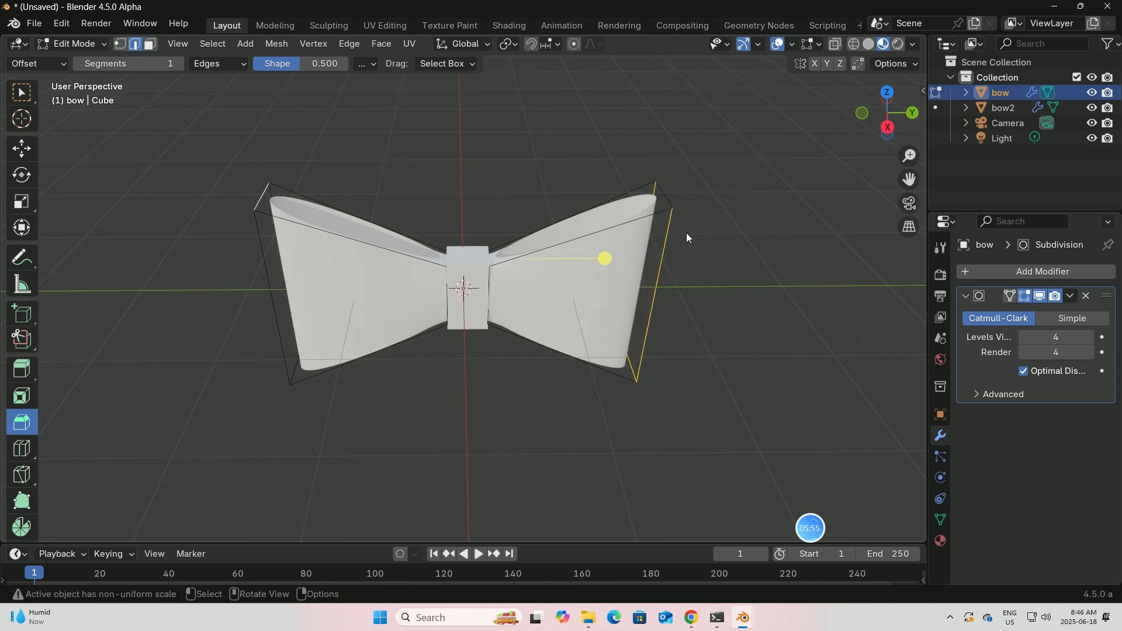
left_click(665, 195, "shift")
middle_click_drag(682, 208, 718, 190)
left_click(718, 190)
Select the upper outer edges of both loops and try to bevel them.
middle_click_drag(288, 186, 271, 216)
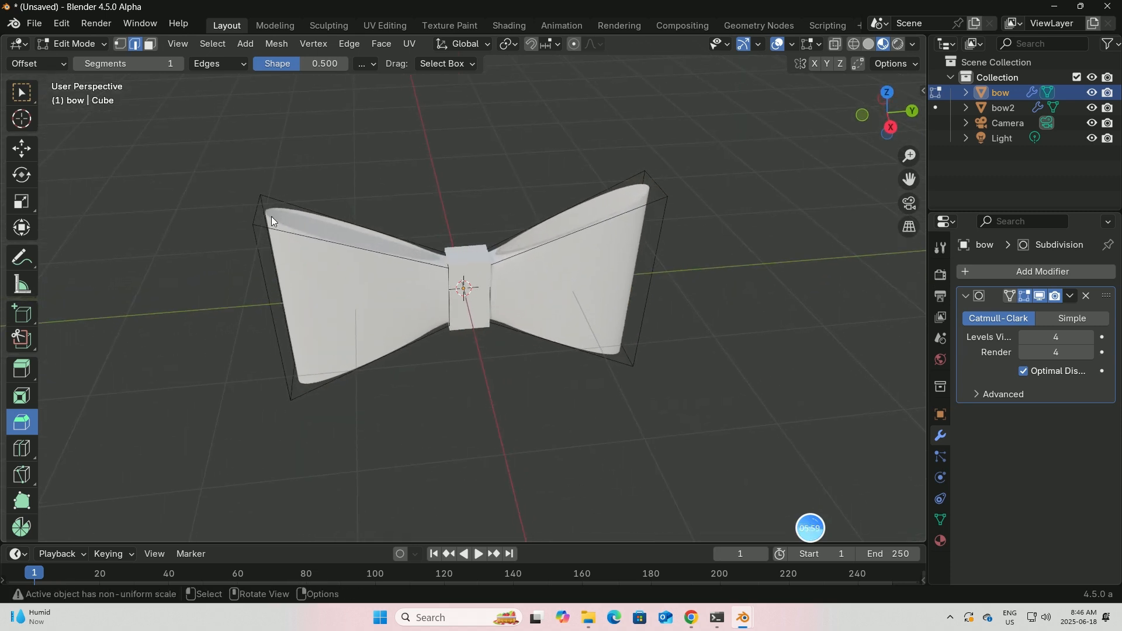
left_click(655, 183, "shift")
left_click_drag(541, 191, 494, 184)
middle_click_drag(493, 184, 468, 124)
middle_click_drag(347, 154, 204, 62)
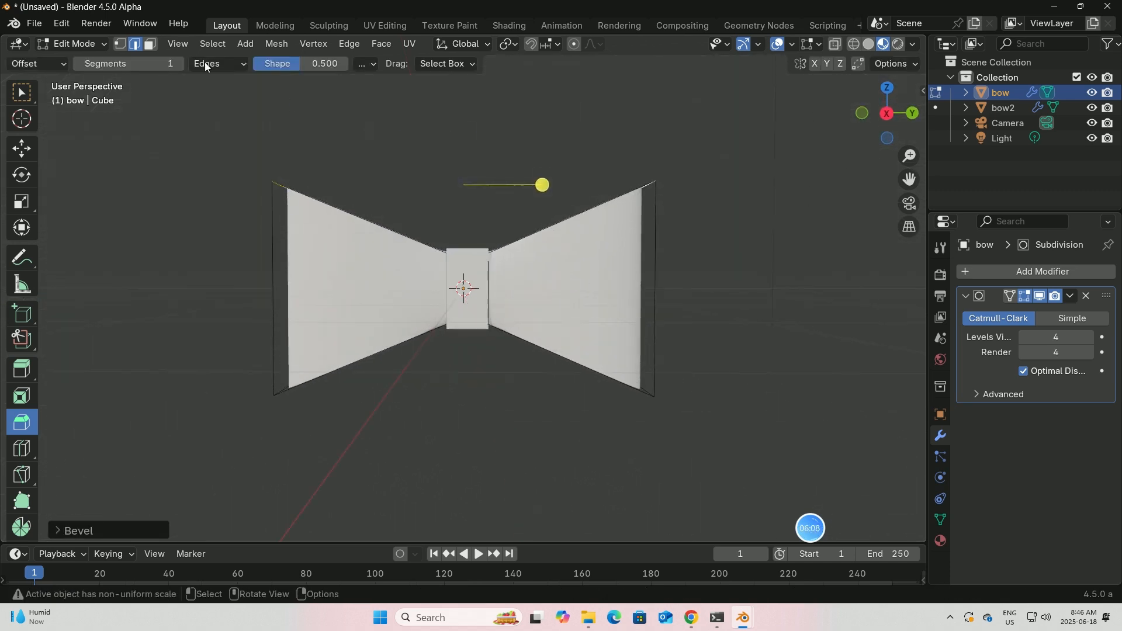
Select the bow's whole mesh and scale it down slightly along the Z axis.
left_click(104, 42)
key("a")
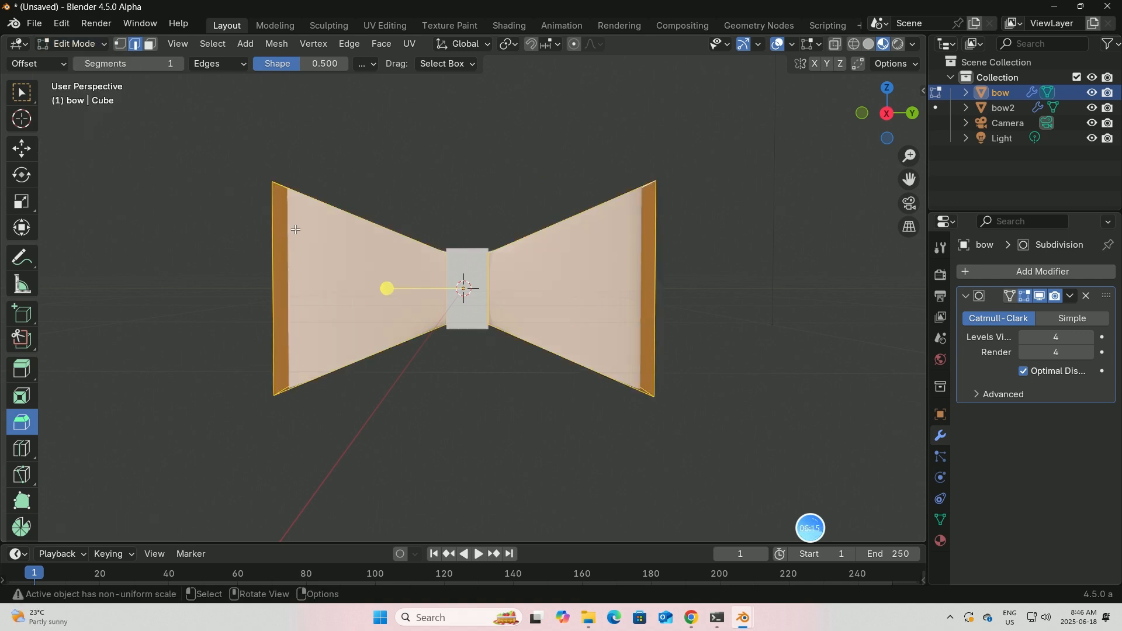
middle_click_drag(295, 229, 266, 238)
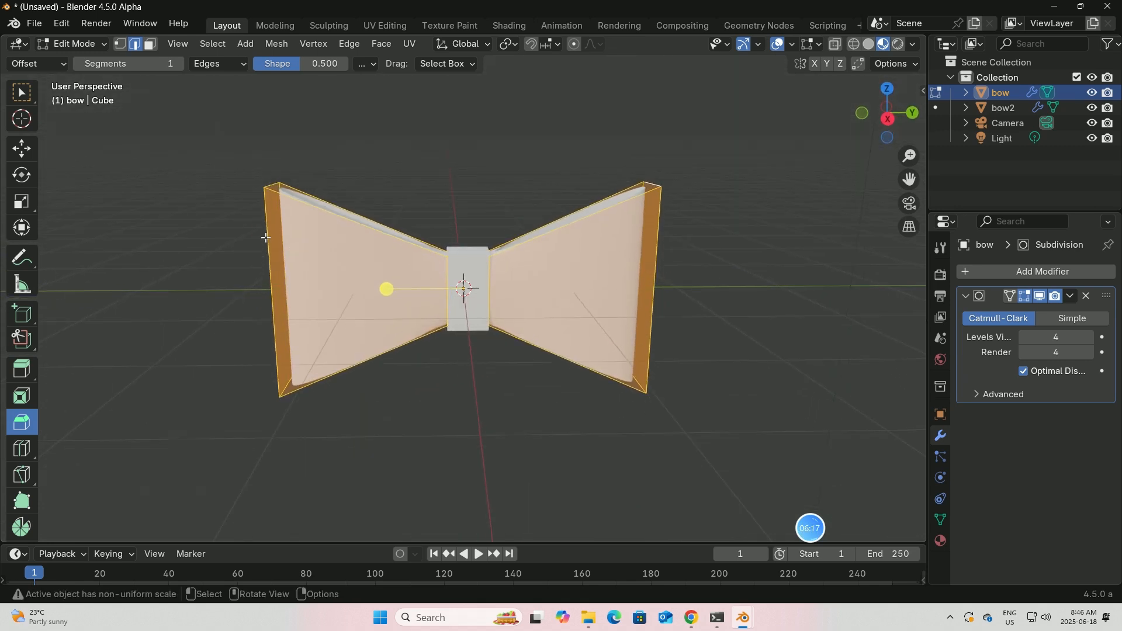
left_click(22, 201)
left_click_drag(467, 228, 469, 233)
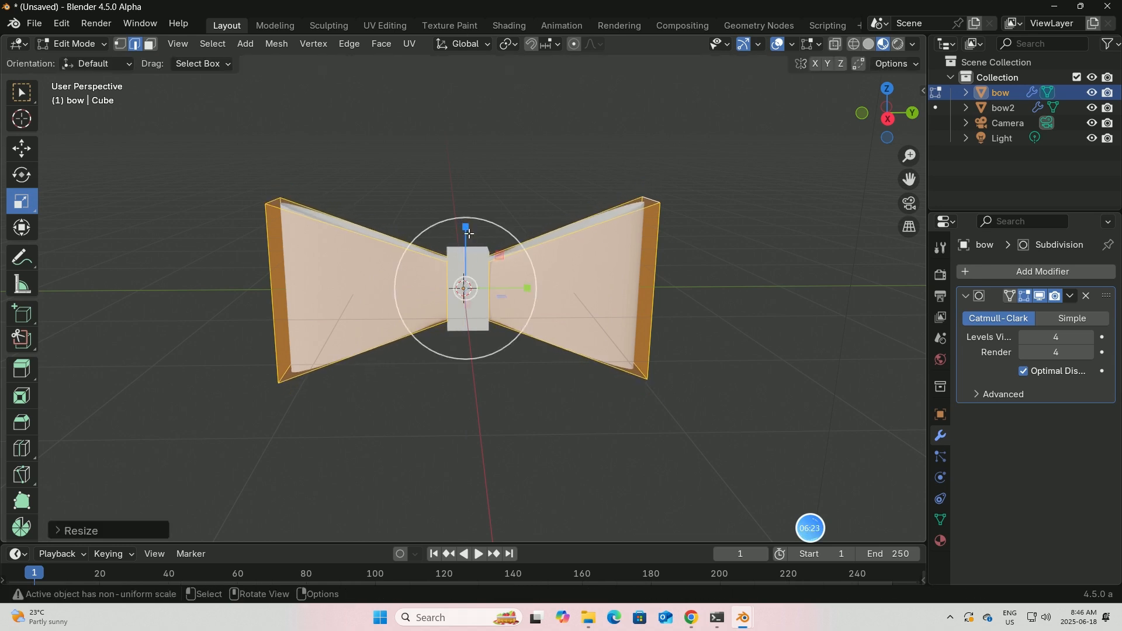
mouse_move(399, 160)
middle_mouse_down()
mouse_move(391, 187)
mouse_move(391, 155)
middle_mouse_up()
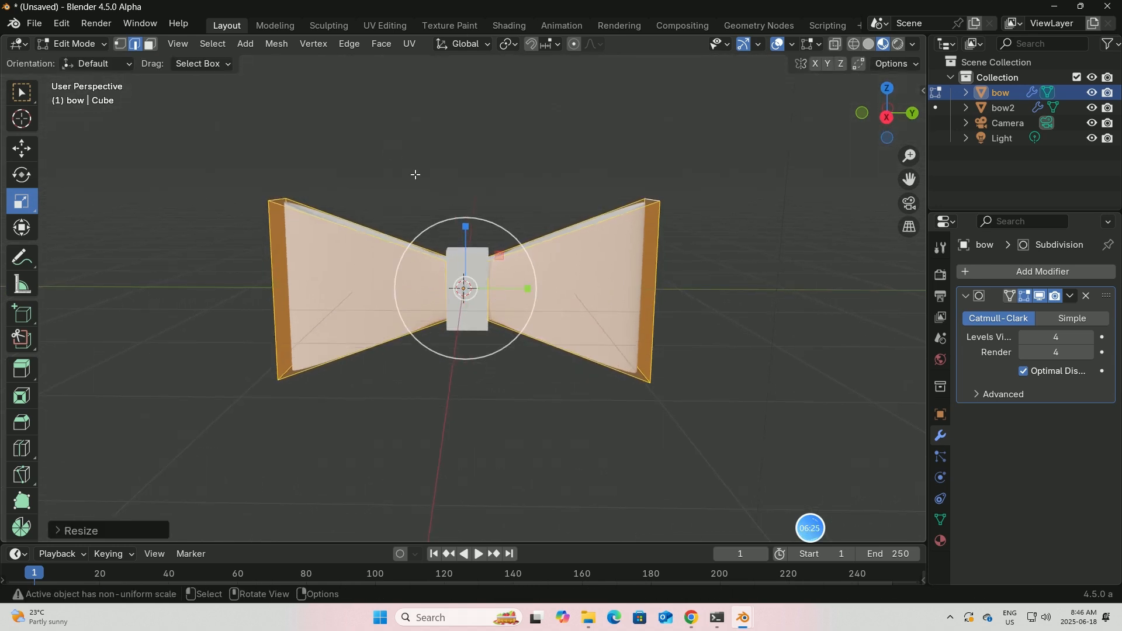
middle_click_drag(529, 213, 518, 230)
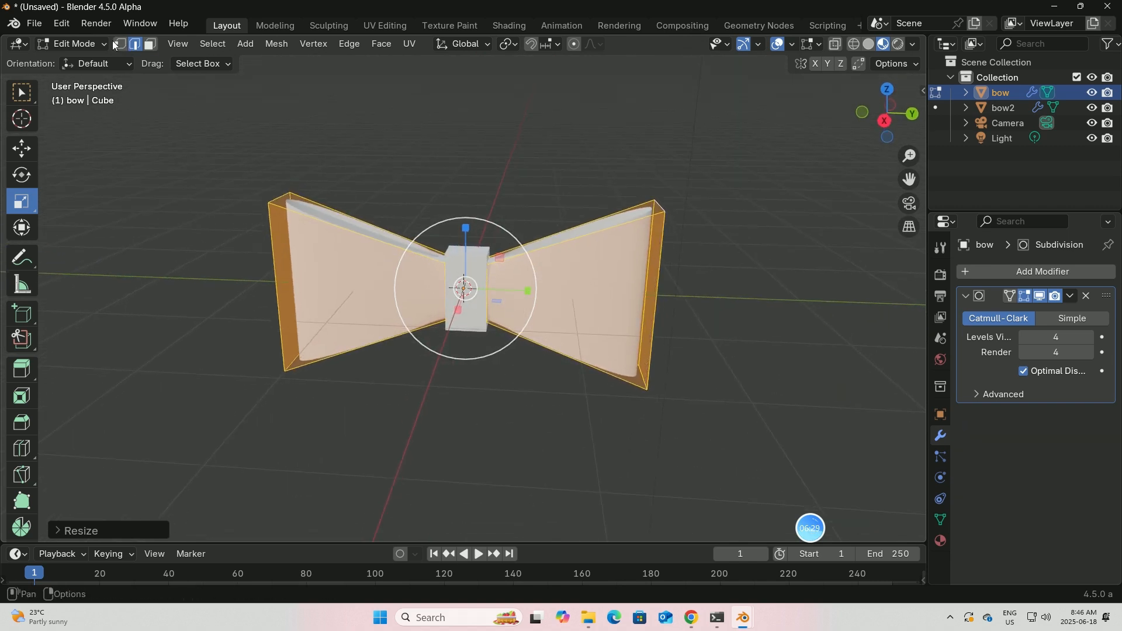
Scale the bow's whole mesh up slightly along the X axis in Edit Mode and return to Object Mode.
left_click(73, 44)
left_click(95, 62)
middle_click_drag(310, 100, 498, 233)
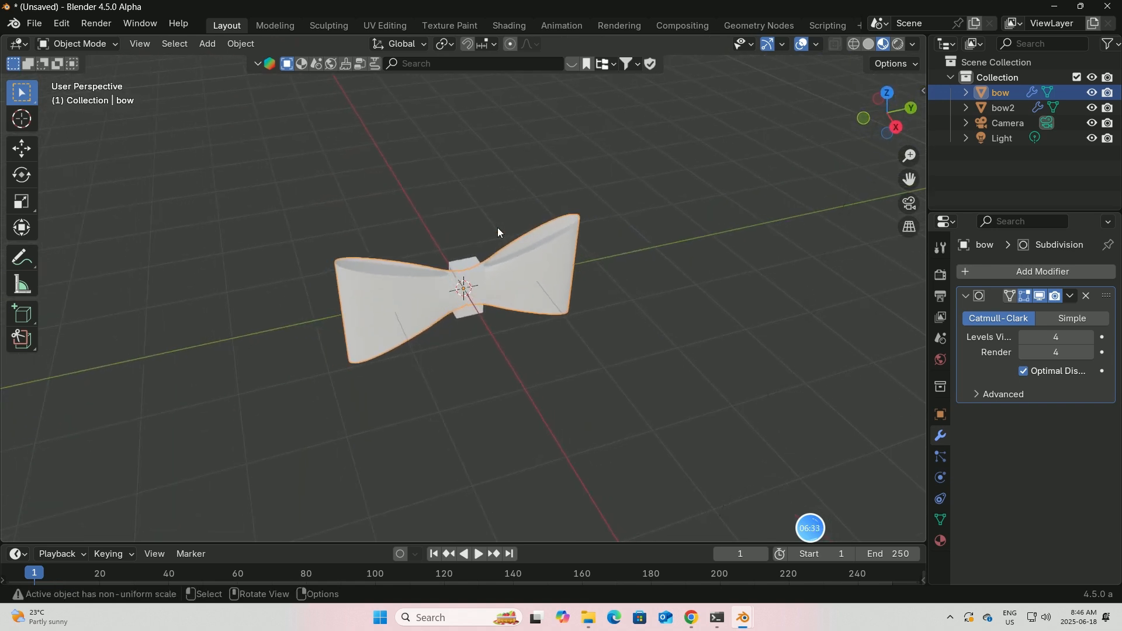
left_click(117, 43)
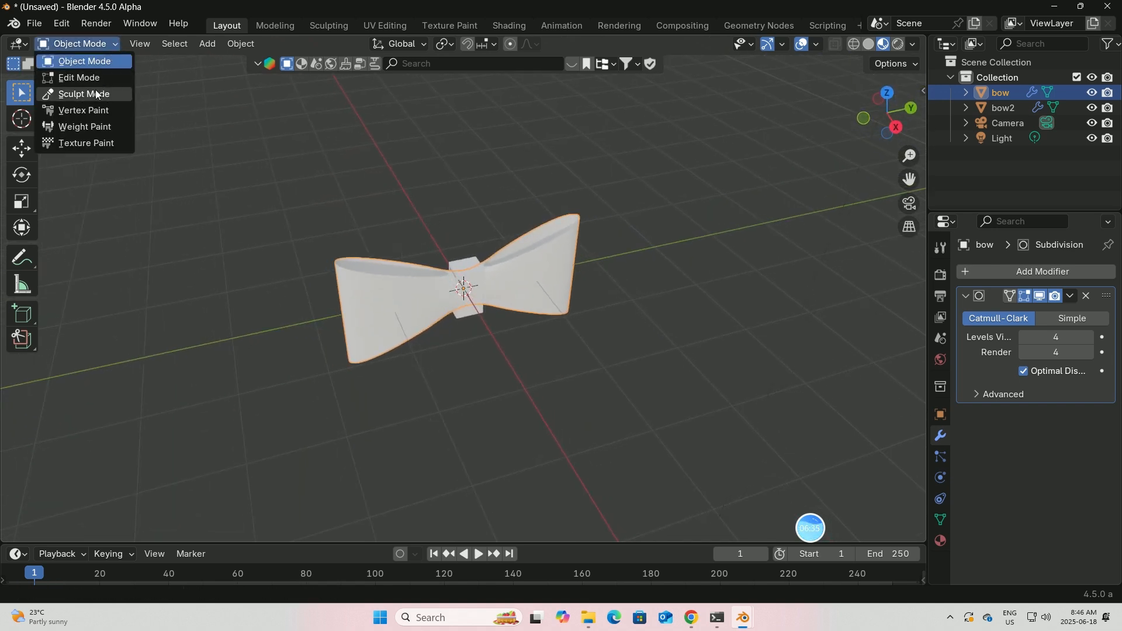
left_click(89, 76)
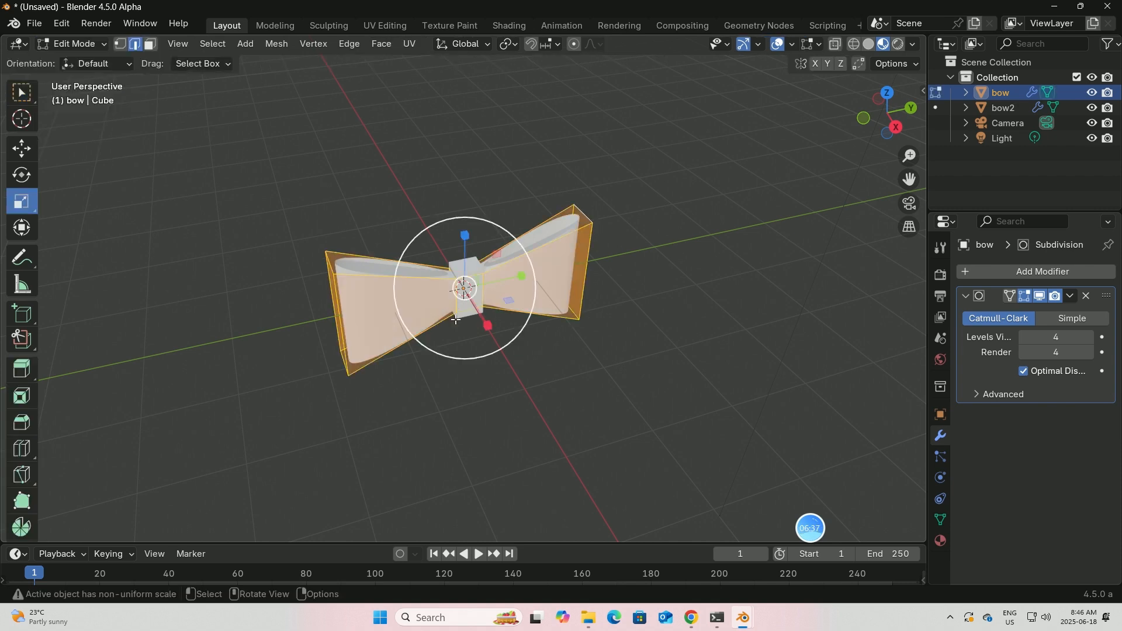
left_click_drag(488, 324, 491, 325)
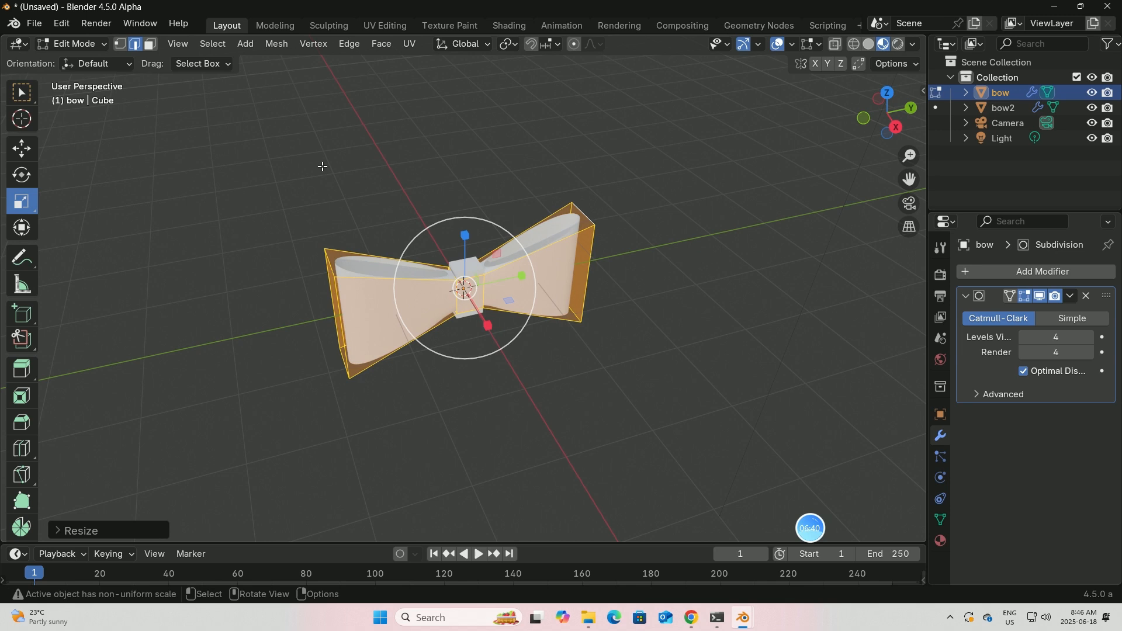
left_click(114, 45)
left_click(96, 61)
middle_click_drag(356, 158, 390, 171)
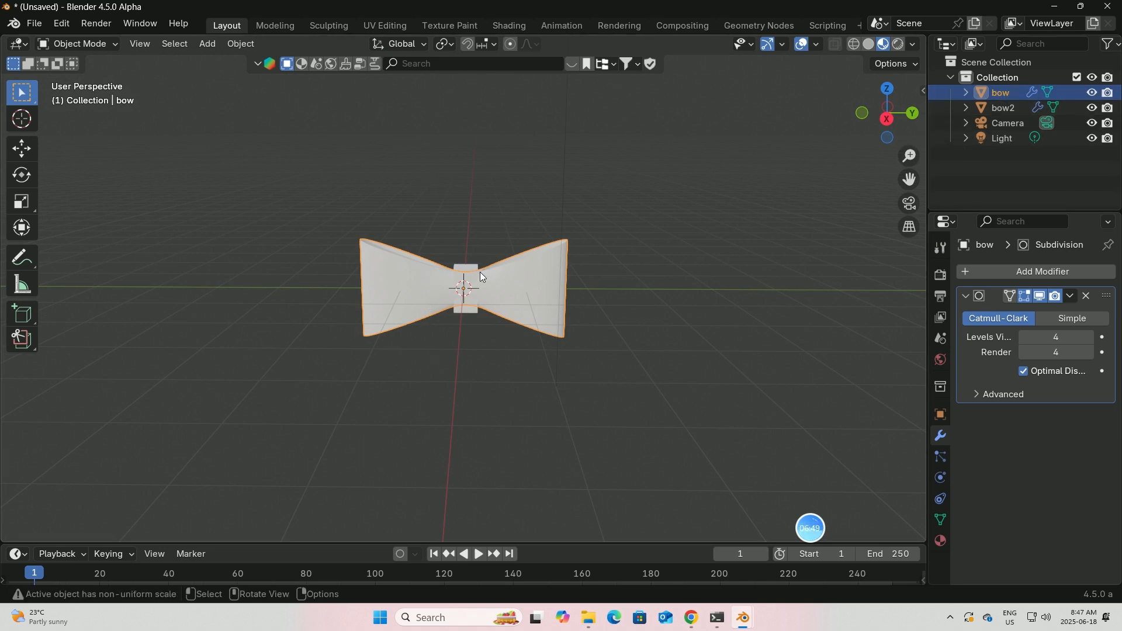
Select only the centre knot object, bow2, and scale it up slightly in all directions.
left_click(465, 270, "shift")
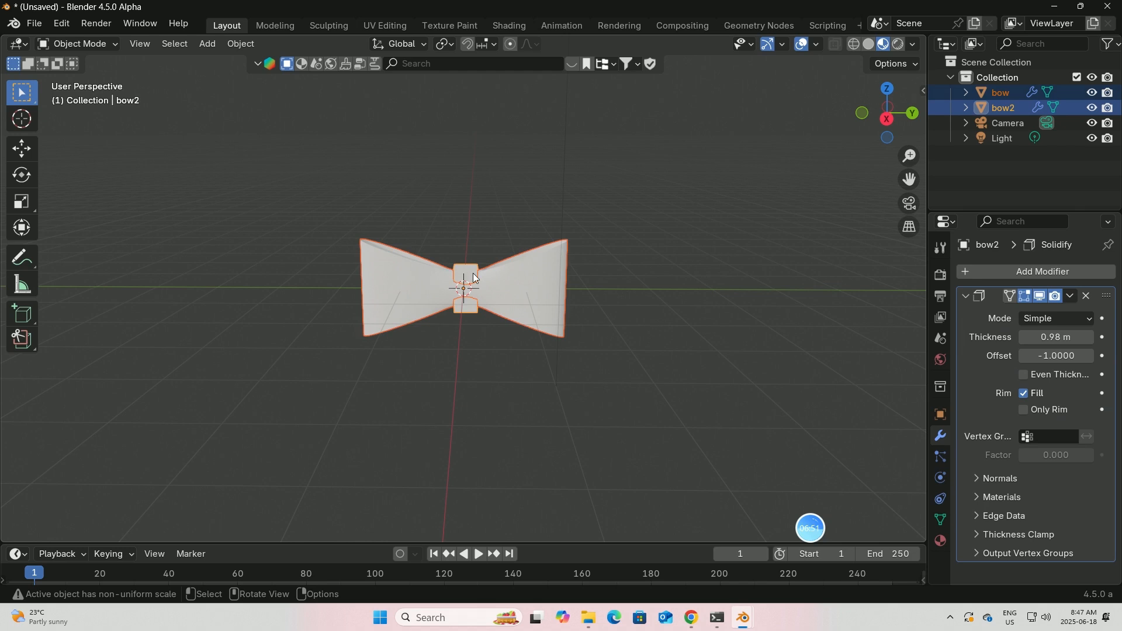
middle_click_drag(473, 275, 478, 246)
scroll(575, 278, "up", 5)
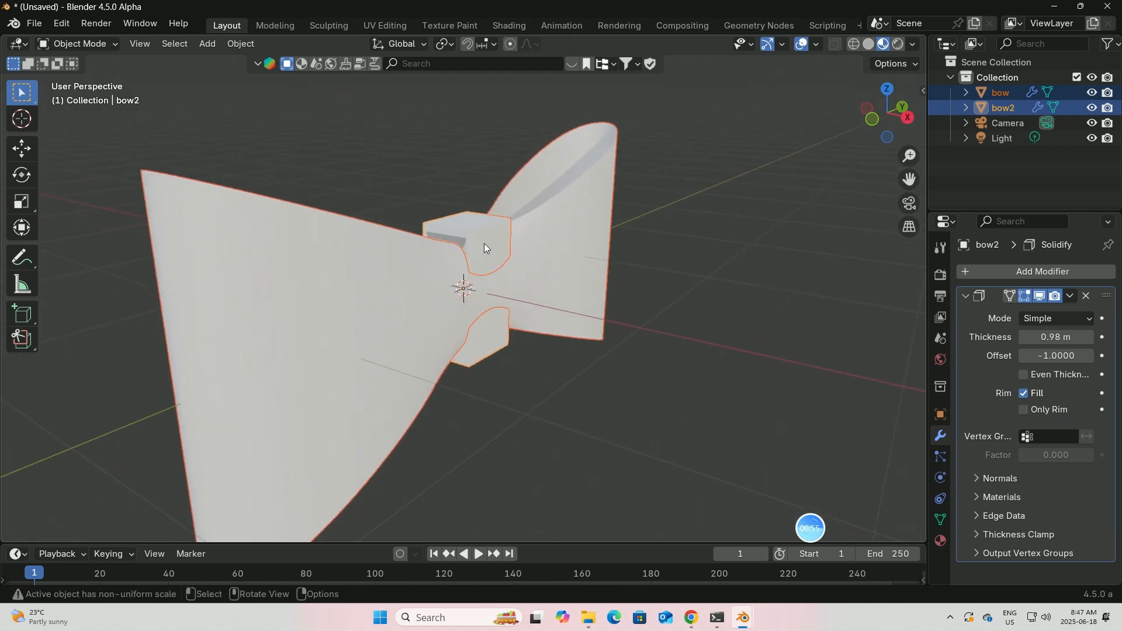
left_click(484, 244)
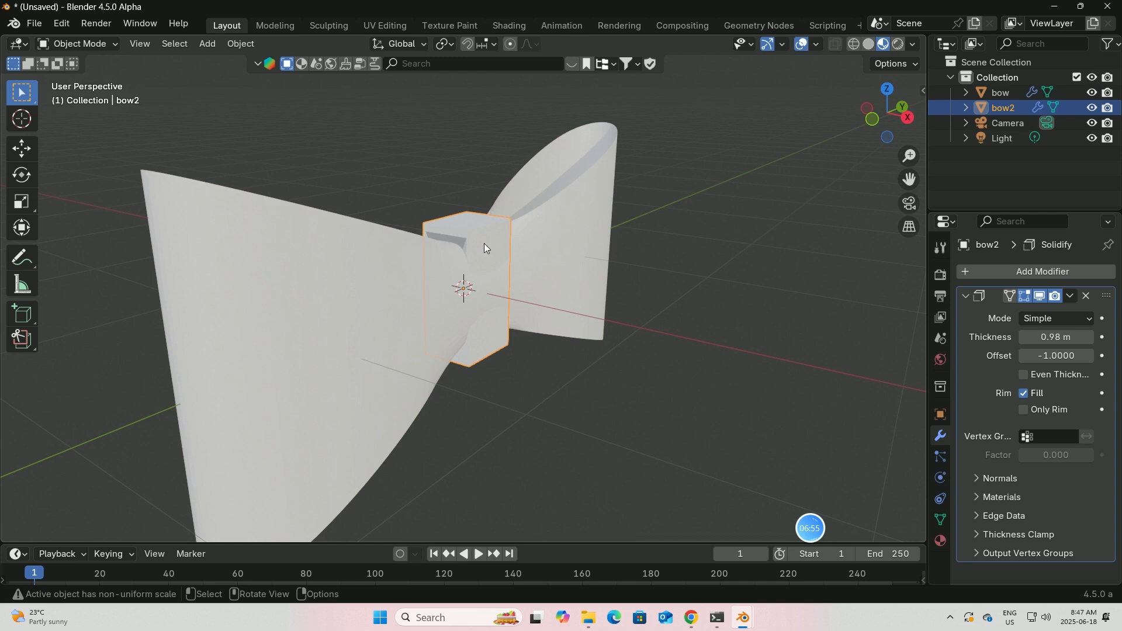
left_click(21, 149)
left_click(22, 202)
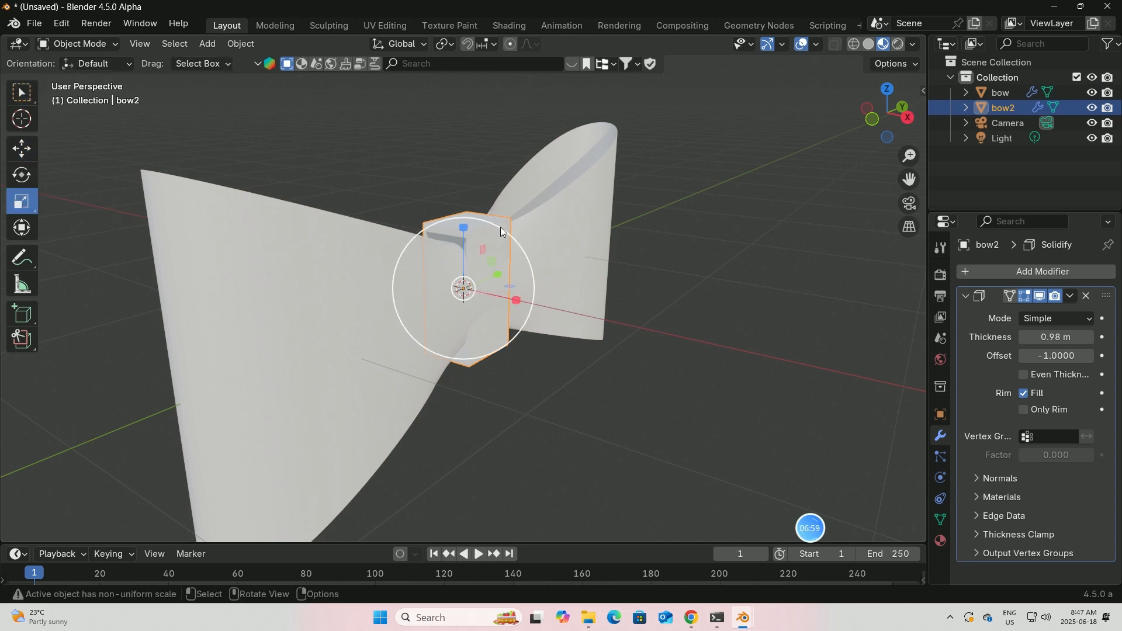
left_click_drag(500, 227, 506, 222)
middle_click_drag(563, 255, 453, 240)
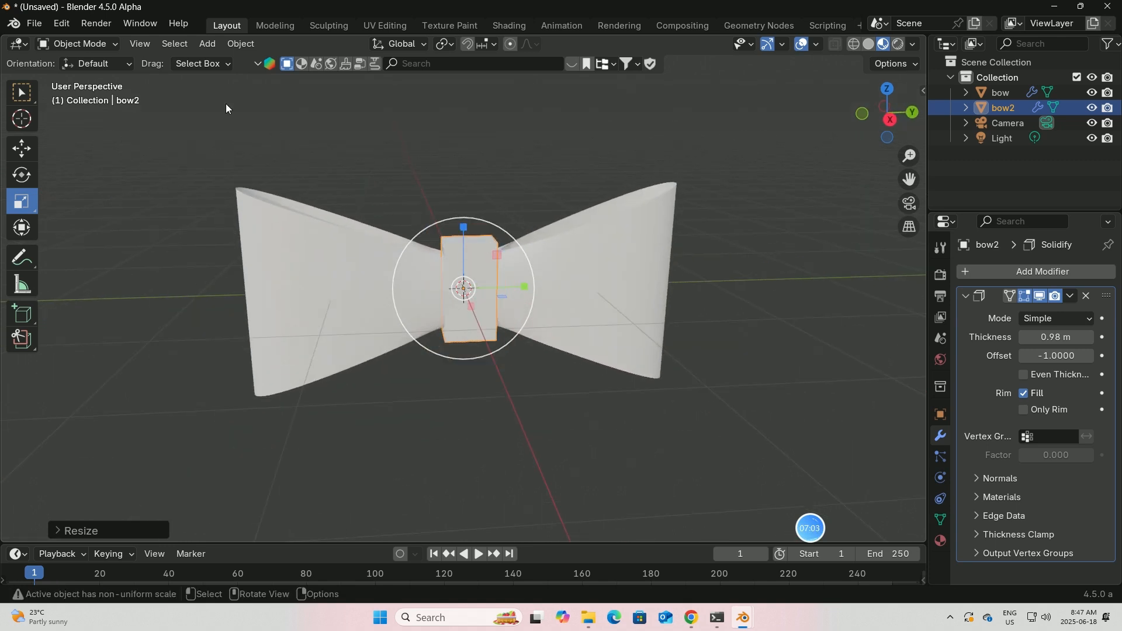
Select the bow loops together with the centre knot and move both to a new collection named "mesh bow".
left_click(321, 257)
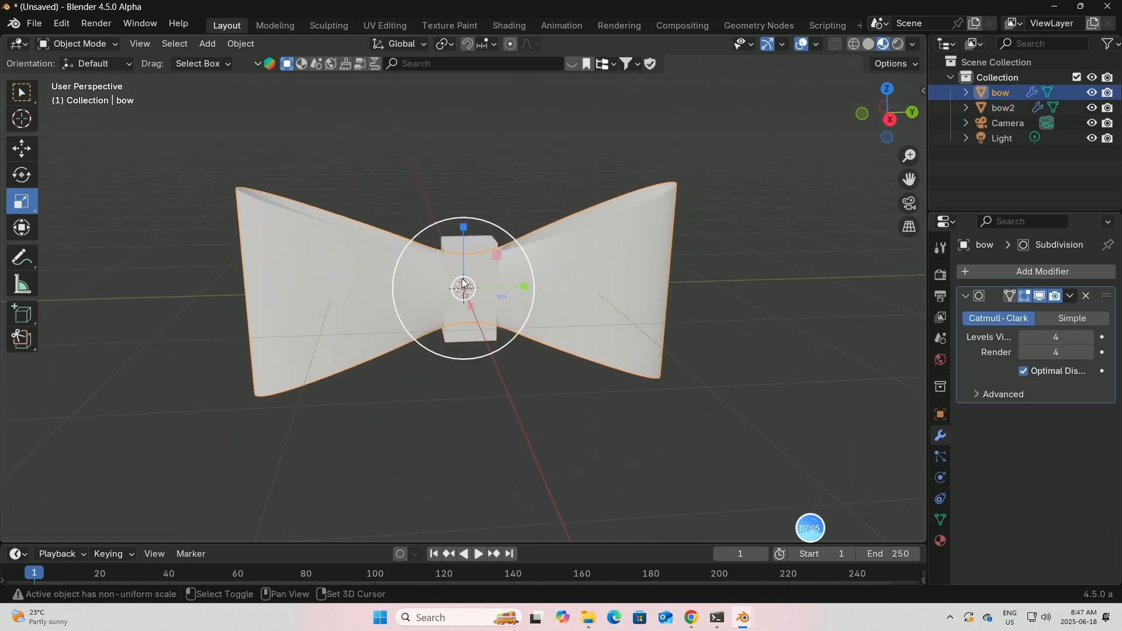
left_click(477, 243, "shift")
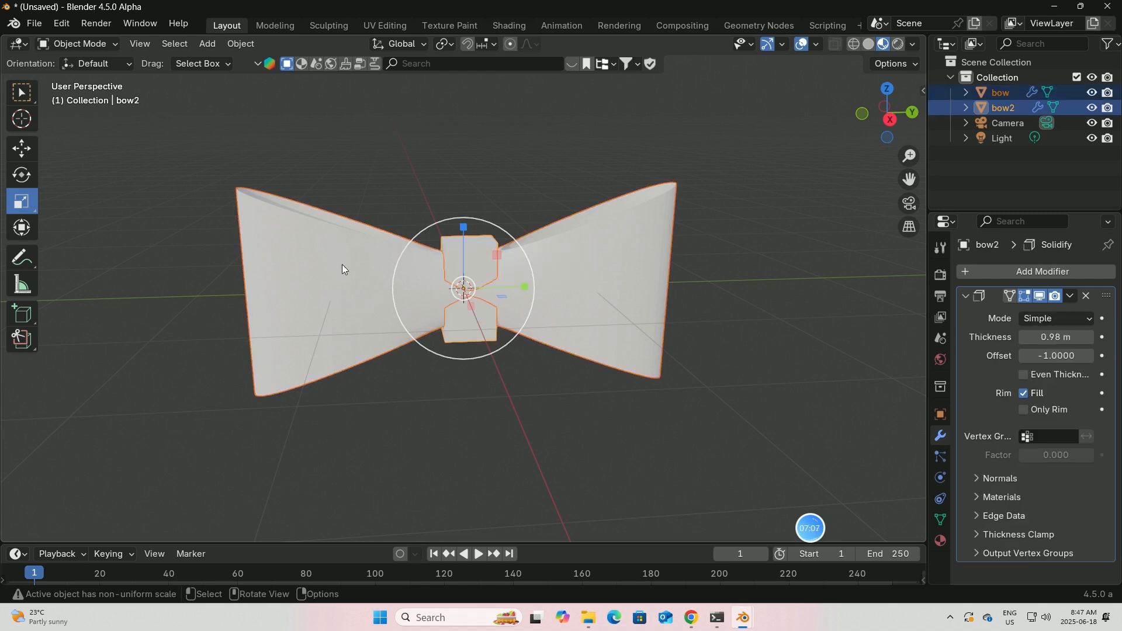
mouse_move(459, 268)
middle_mouse_down()
mouse_move(488, 266)
mouse_move(480, 260)
middle_mouse_up()
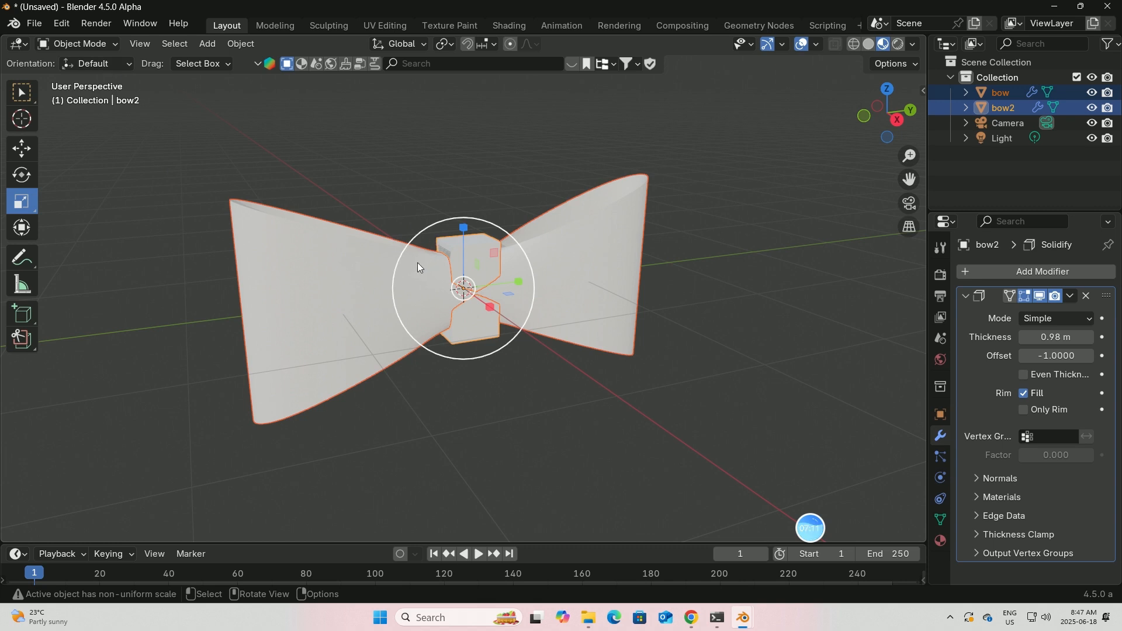
key("m")
left_click(381, 263)
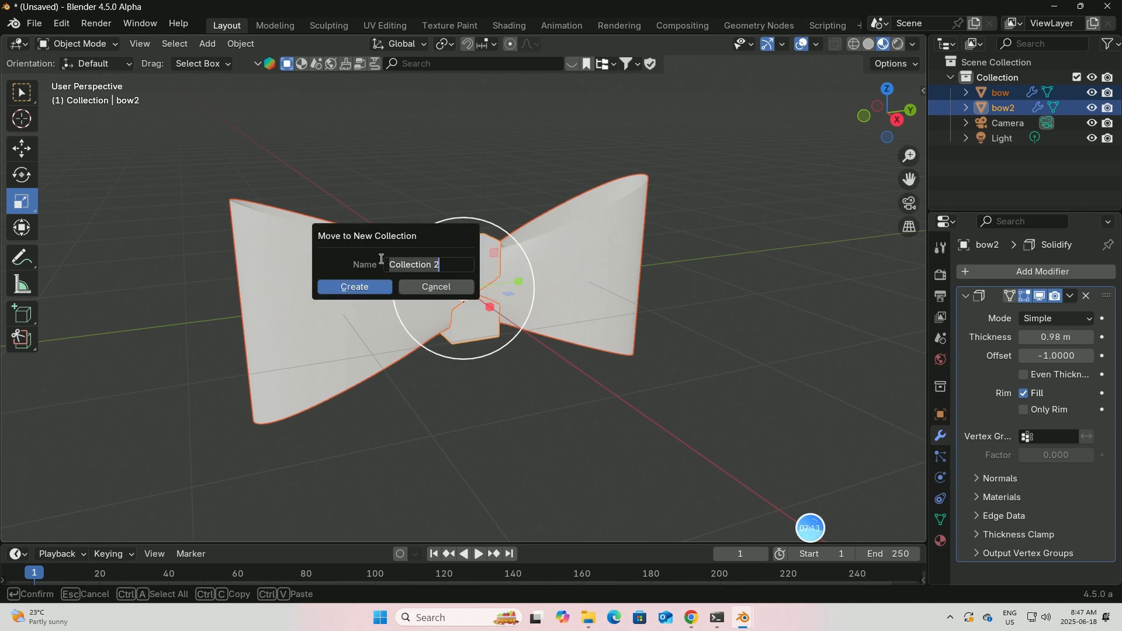
key("BackSpace")
type("b")
type("esh bow")
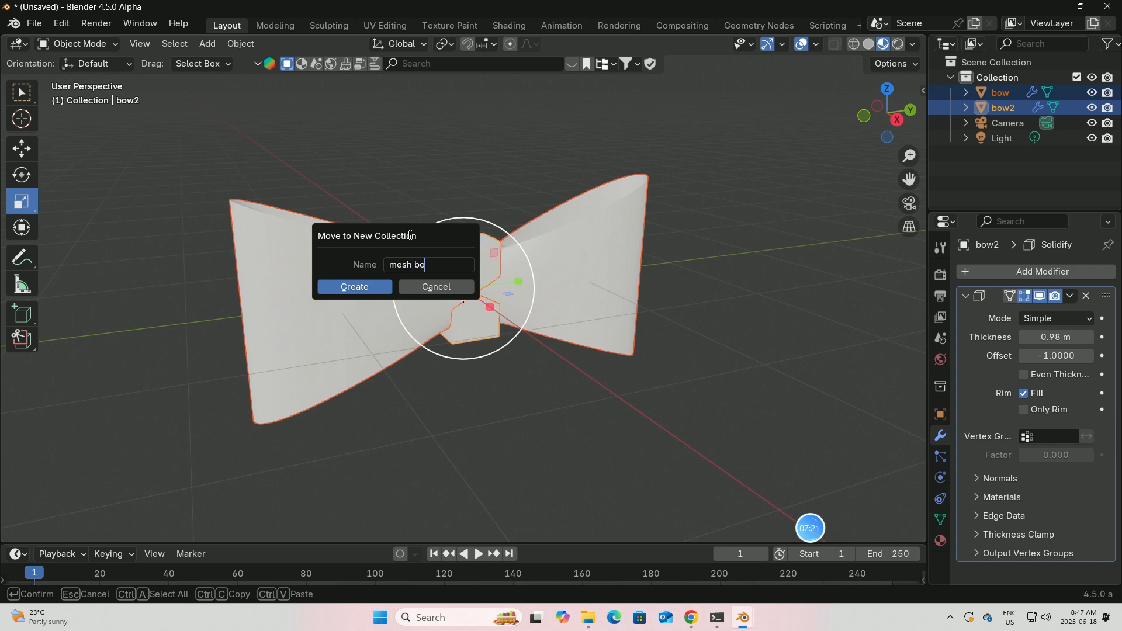
left_click(358, 287)
middle_click_drag(454, 166, 434, 165)
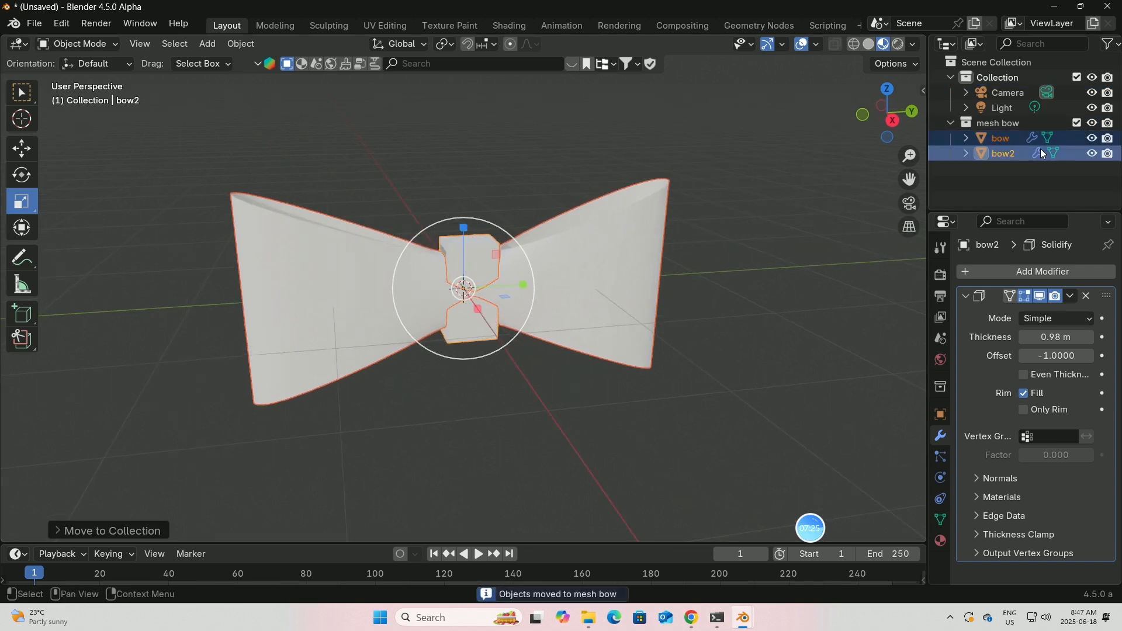
Exclude the mesh bow collection from the view layer and add a mesh plane at the origin.
left_click(1077, 123)
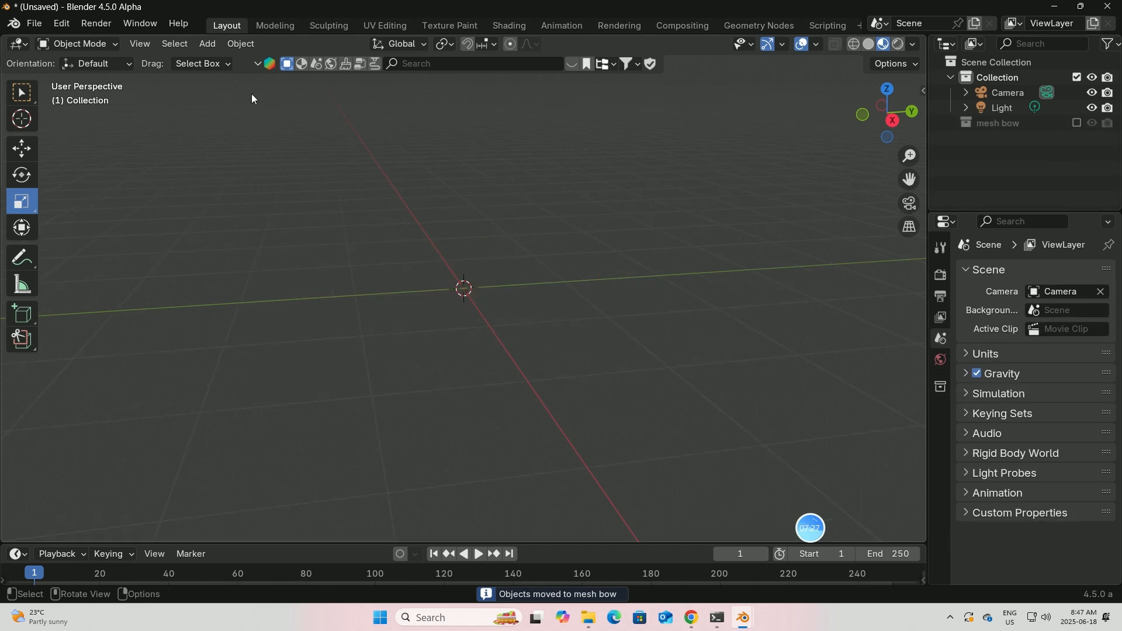
left_click(207, 44)
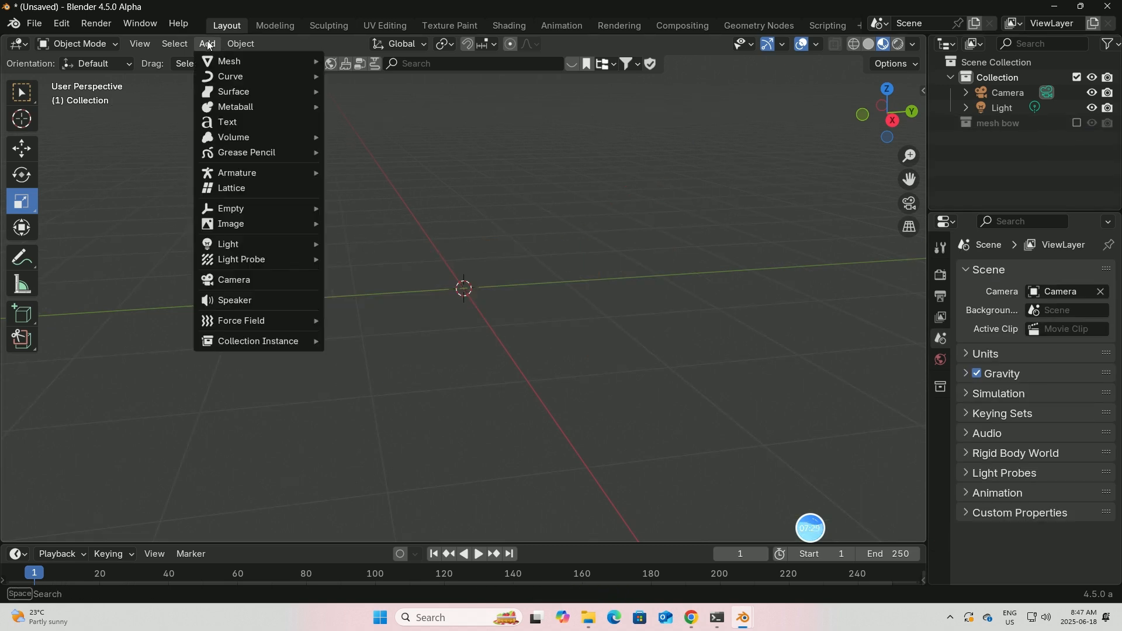
mouse_move(225, 61)
left_click(359, 59)
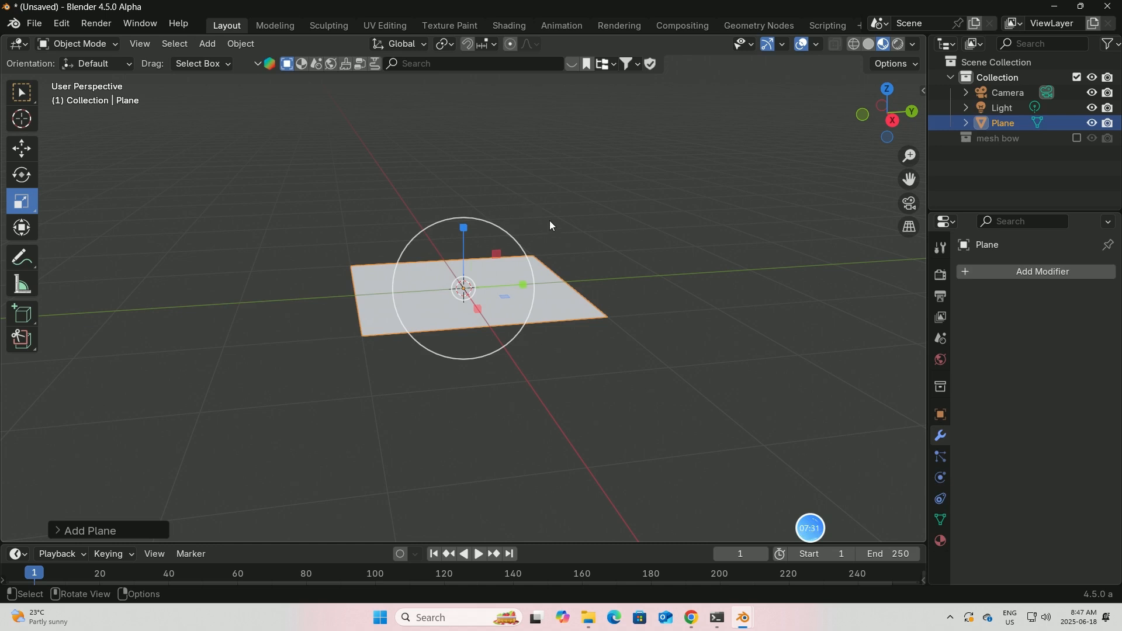
Stand the plane upright by setting its Y rotation to 90°.
left_click(941, 414)
left_click(32, 173)
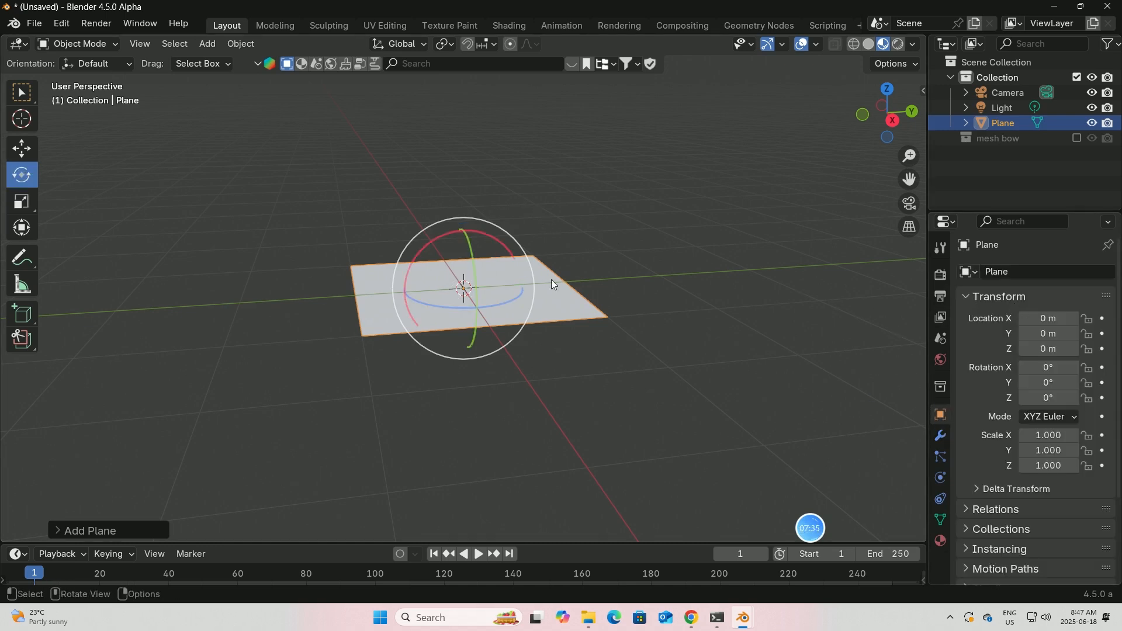
left_click_drag(468, 237, 469, 274)
left_click(1059, 383)
key("BackSpace")
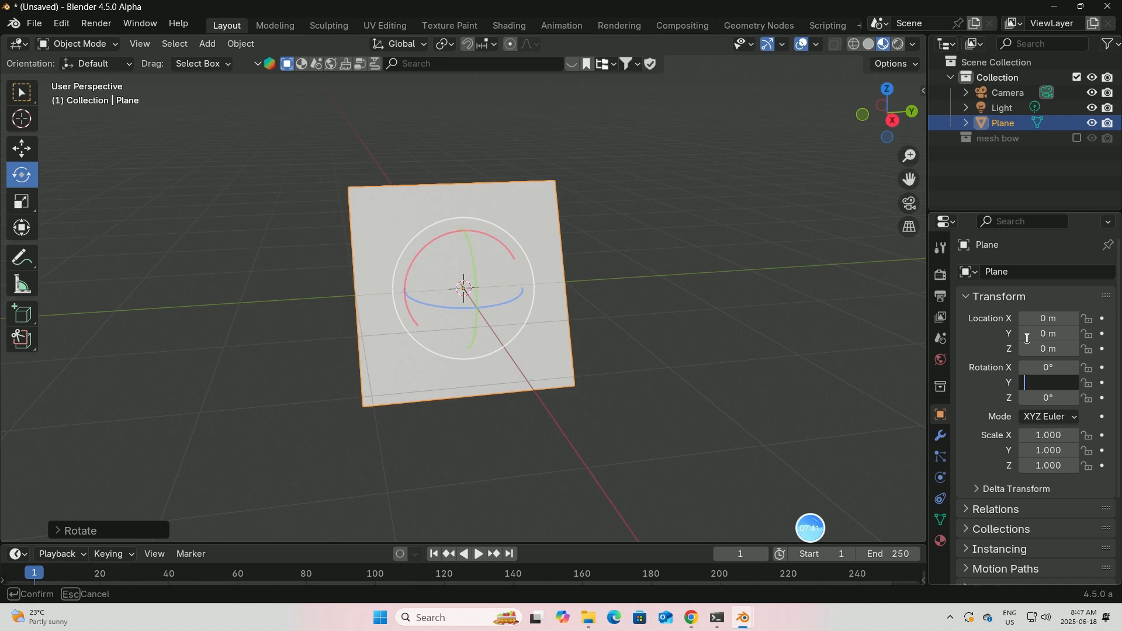
type("90")
key("Return")
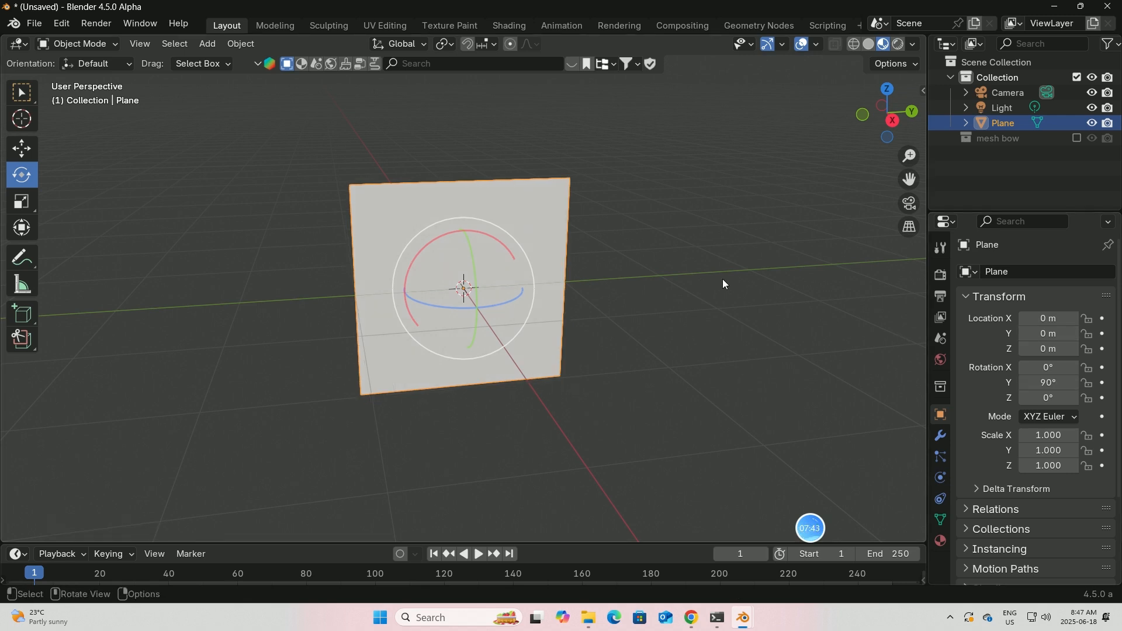
Scale the upright plane into a tall, narrow strip, with scale about 1.637 on X and 0.380 on Y.
left_click(22, 201)
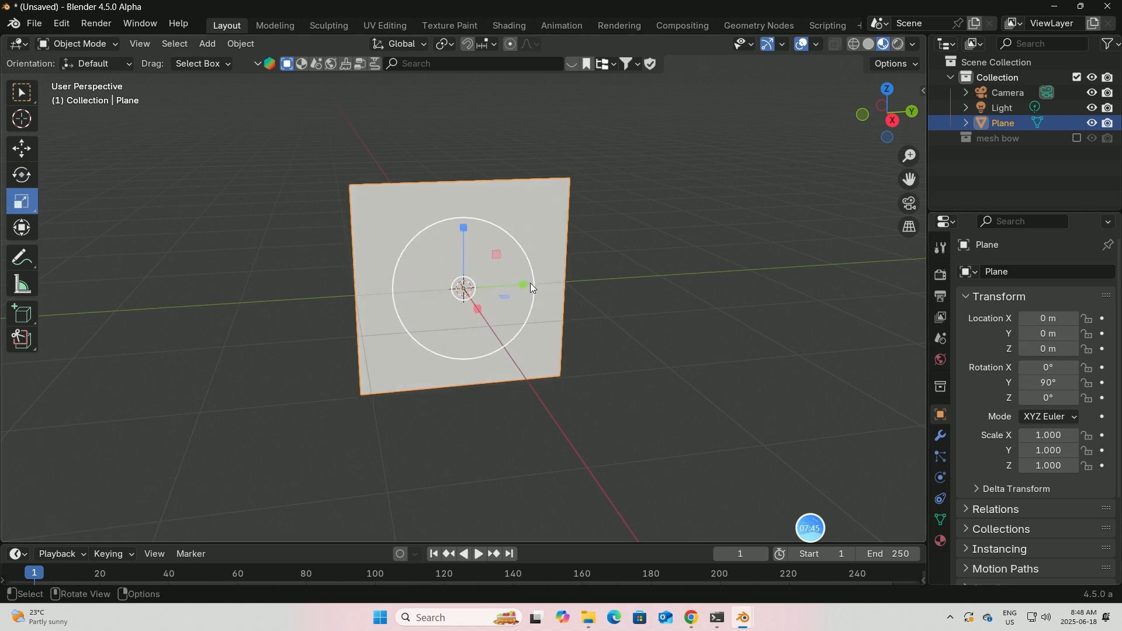
left_click_drag(523, 284, 485, 285)
left_click_drag(464, 223, 462, 175)
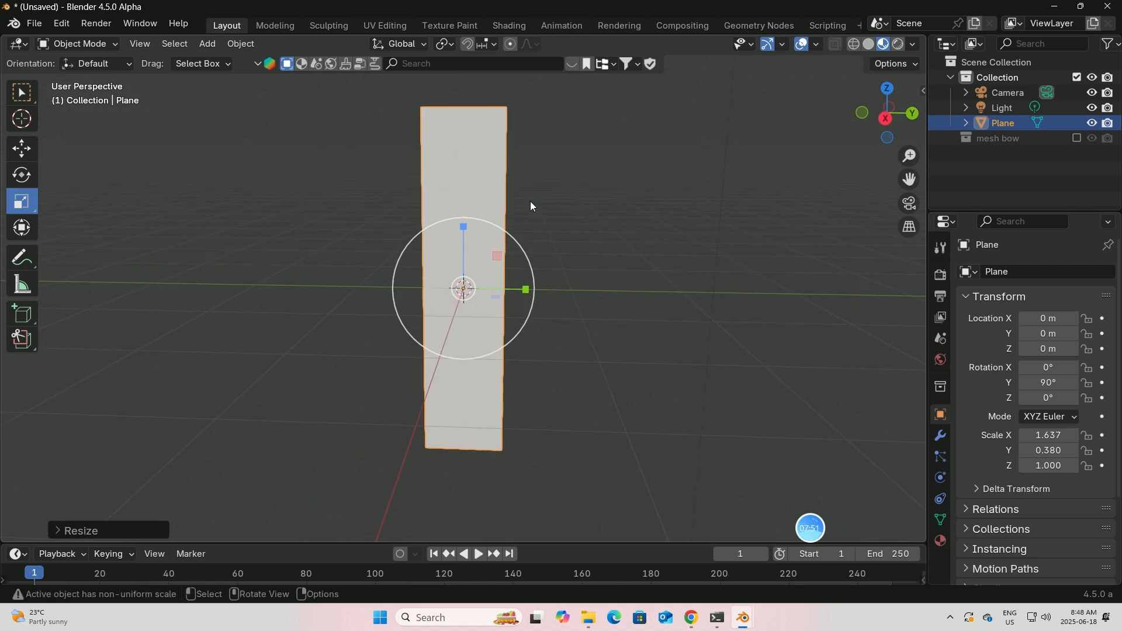
Enter Edit Mode on the strip and add one lengthwise loop cut down its centre.
left_click(116, 44)
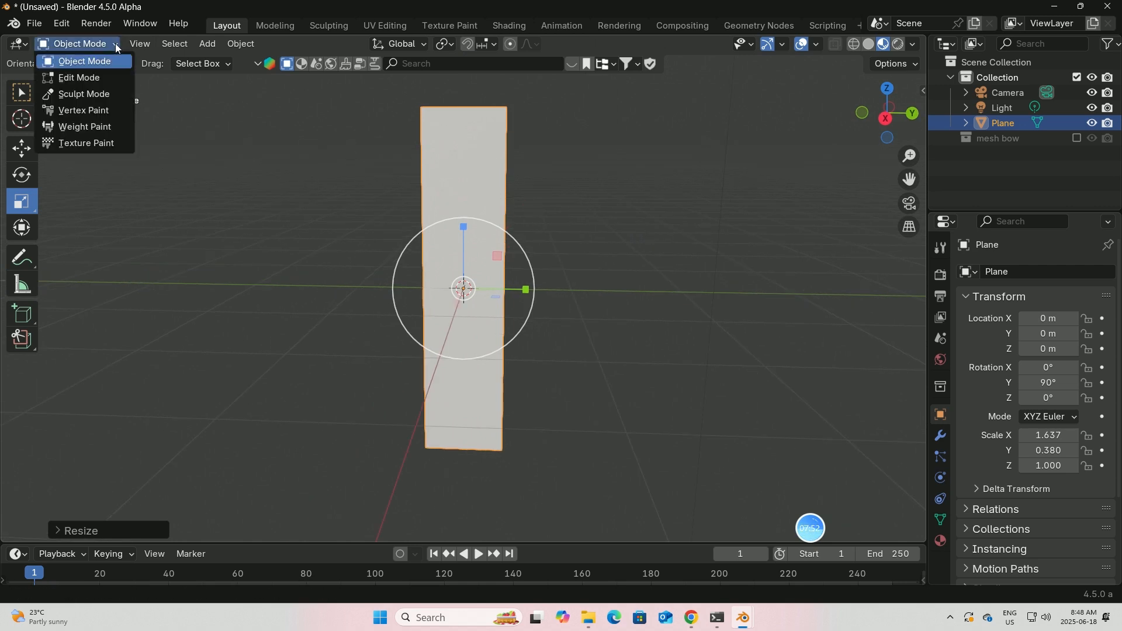
left_click(97, 75)
middle_click_drag(194, 141, 222, 153)
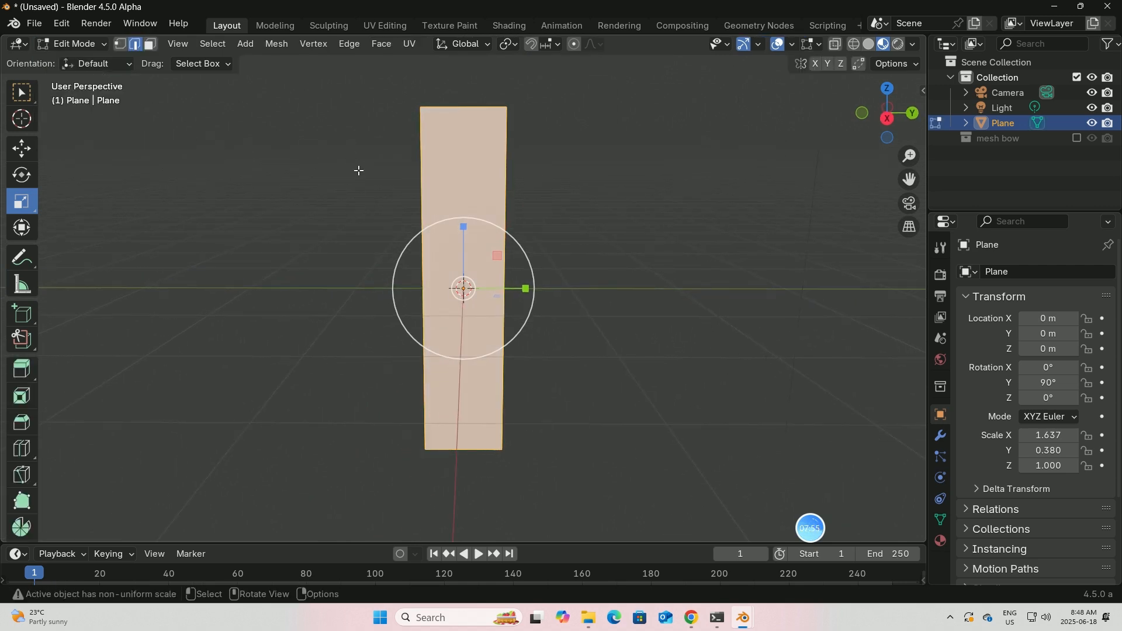
left_click(22, 449)
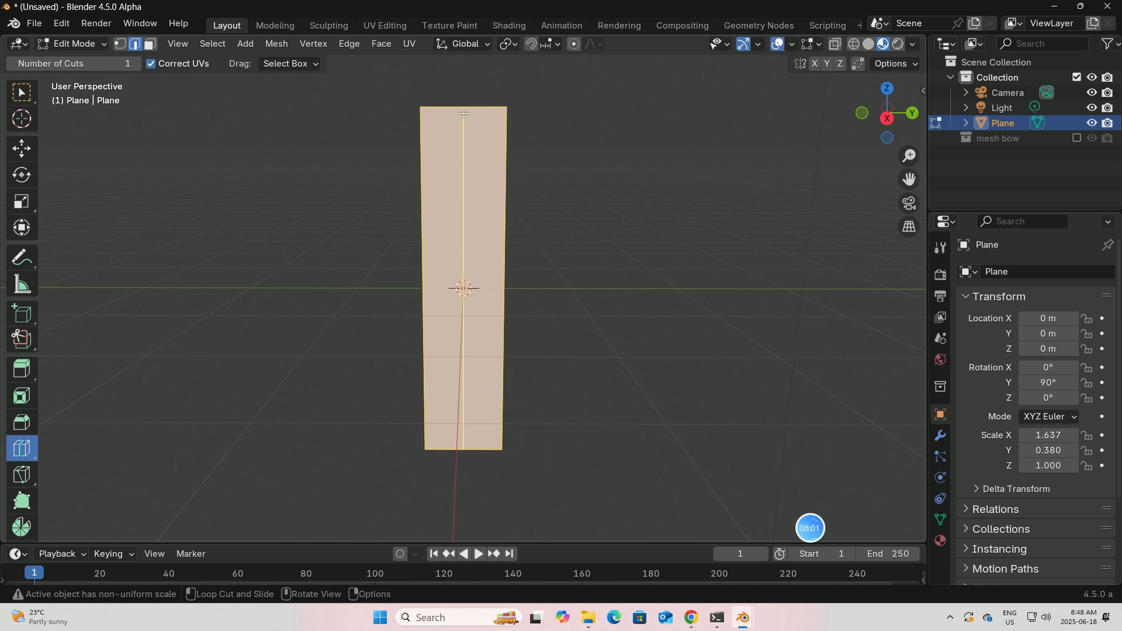
left_click(464, 112)
mouse_move(203, 167)
middle_mouse_down()
mouse_move(220, 163)
mouse_move(207, 164)
middle_mouse_up()
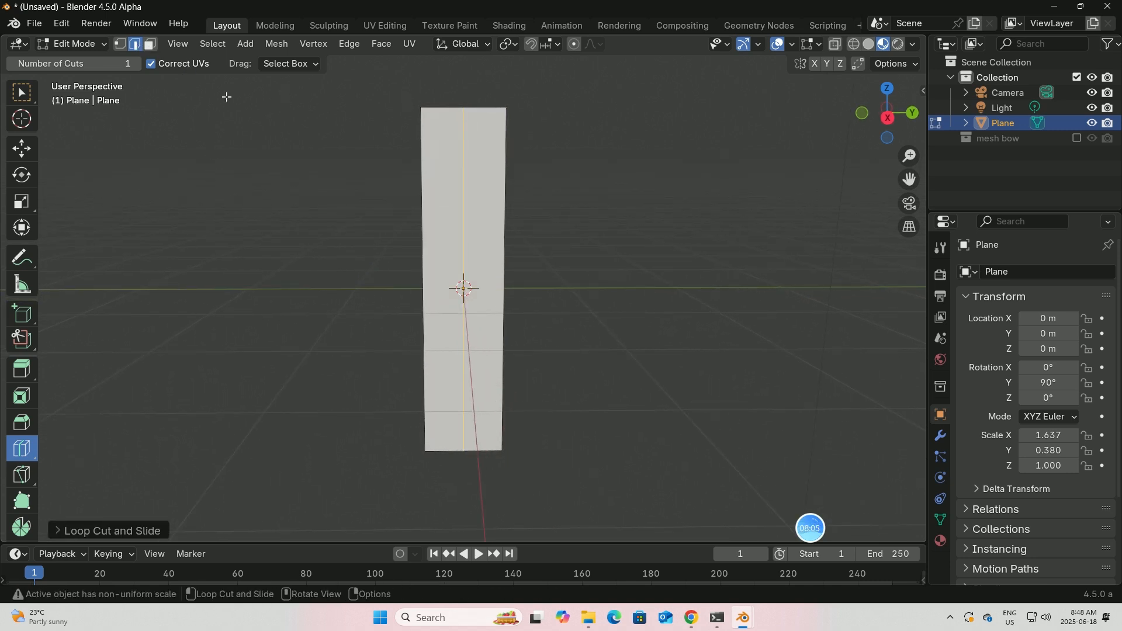
Taper the strip along the Y axis by narrowing its upper end edges to about half and widening its lower end edges.
left_click(22, 92)
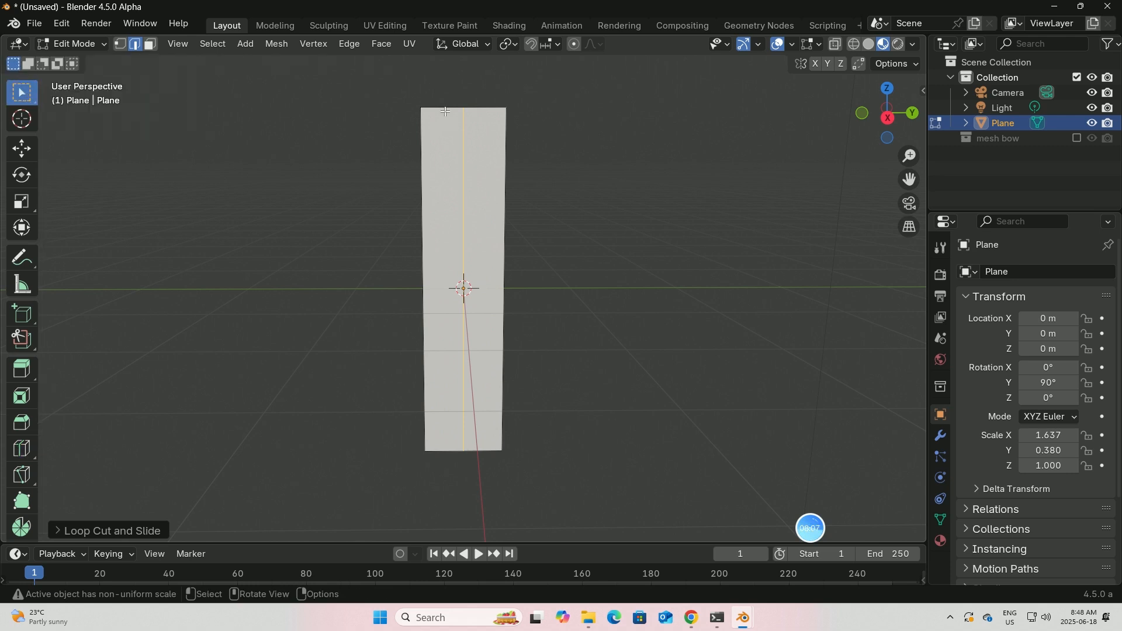
key("alt+a")
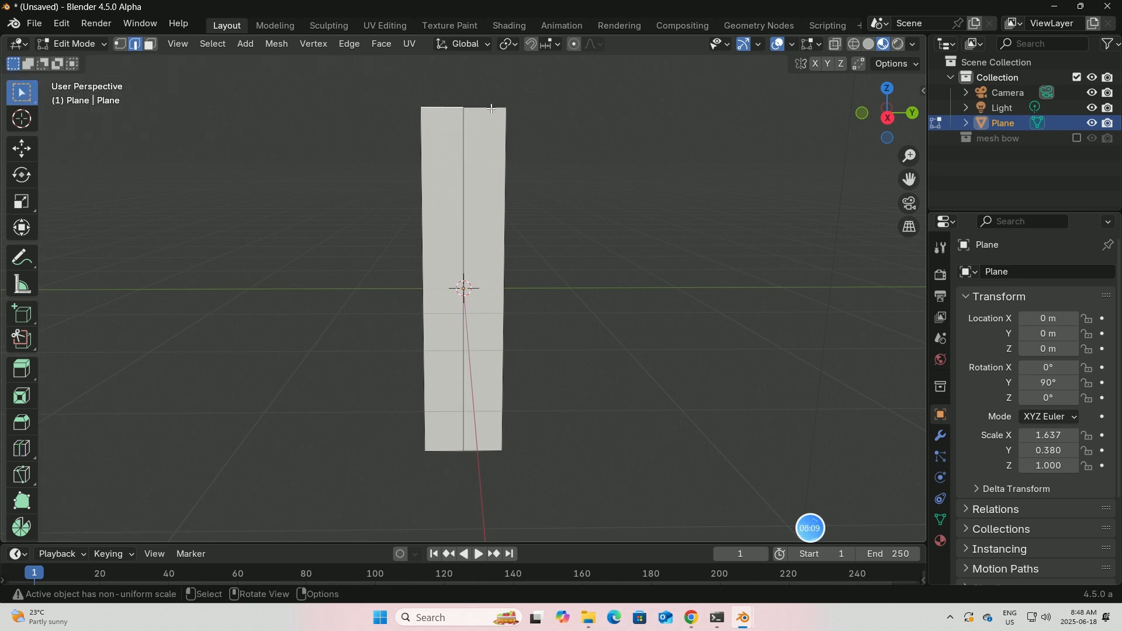
left_click_drag(384, 81, 563, 134, "shift")
left_click(23, 200)
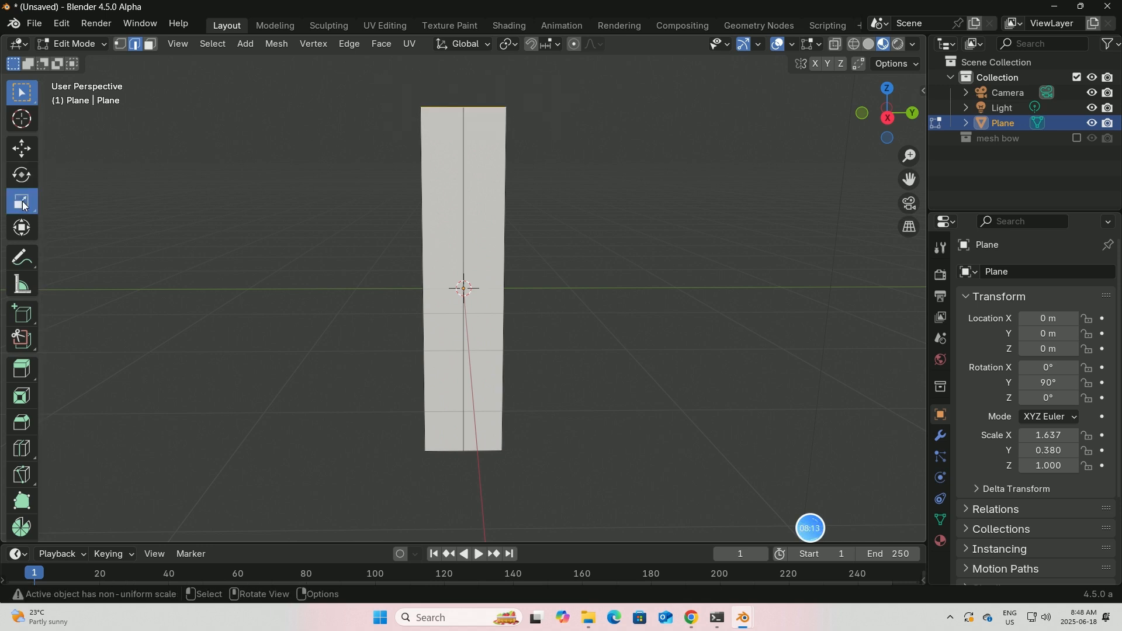
left_click_drag(525, 107, 493, 106)
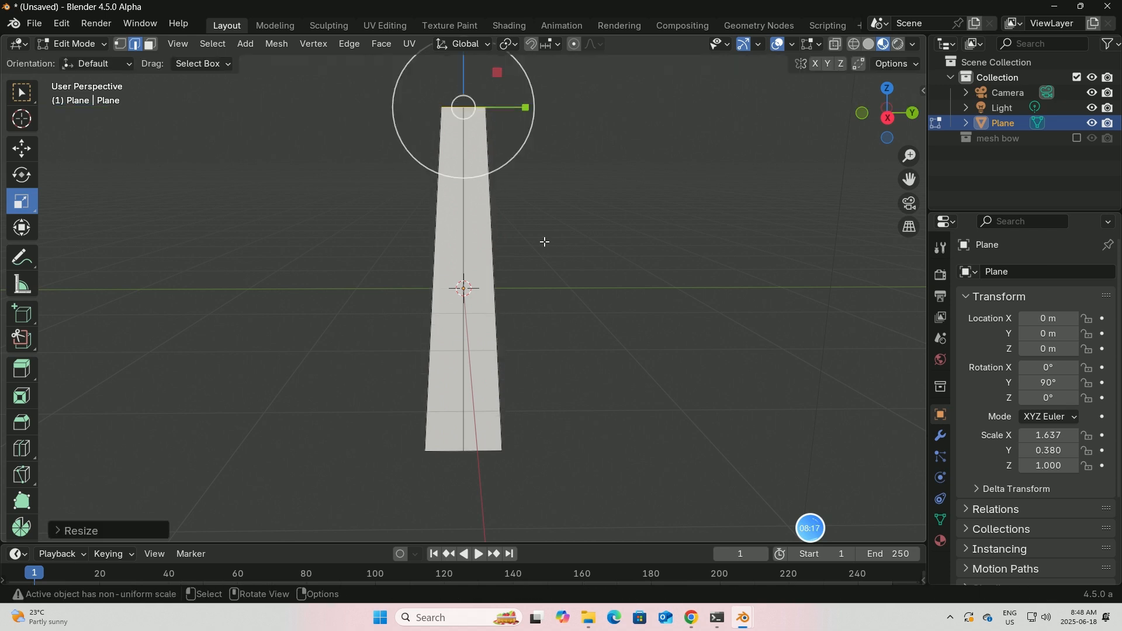
left_click_drag(404, 432, 556, 496)
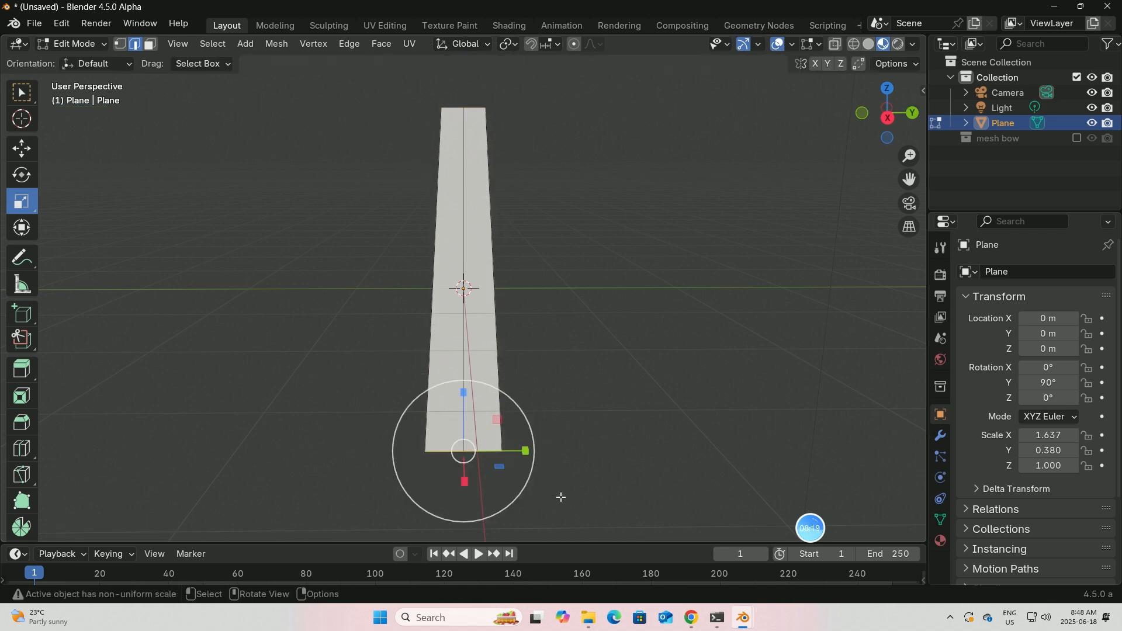
mouse_move(528, 450)
left_mouse_down()
mouse_move(566, 453)
mouse_move(527, 451)
left_mouse_up()
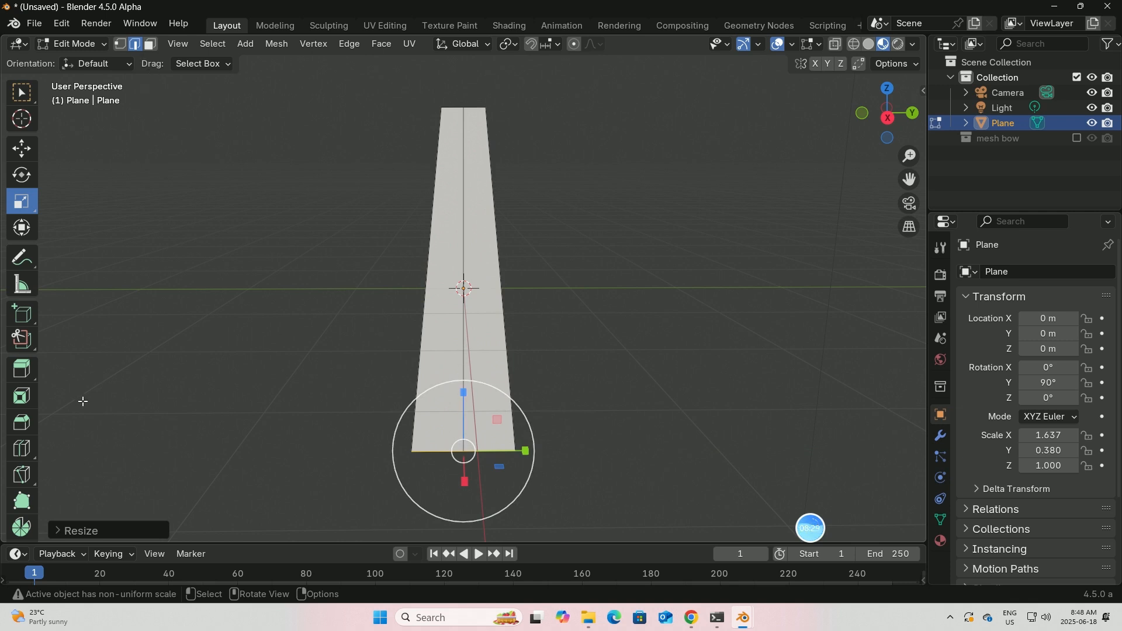
Add a crosswise loop cut near the strip's lower end and raise the bottom middle vertex to it, forming a V-shaped notch.
left_click(21, 448)
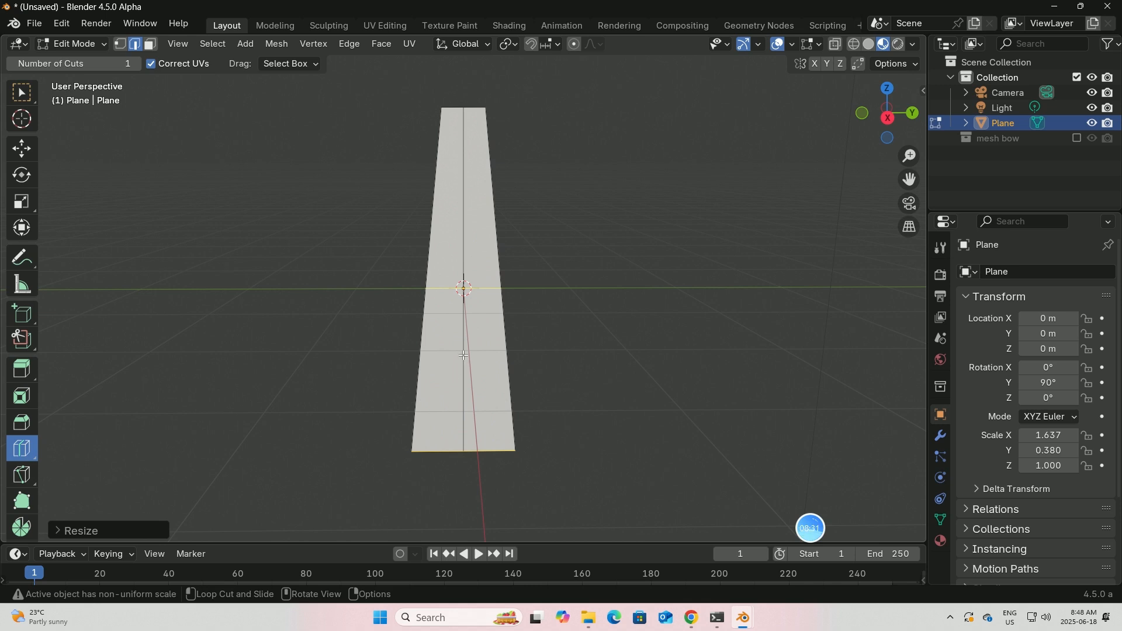
left_click_drag(453, 288, 468, 383)
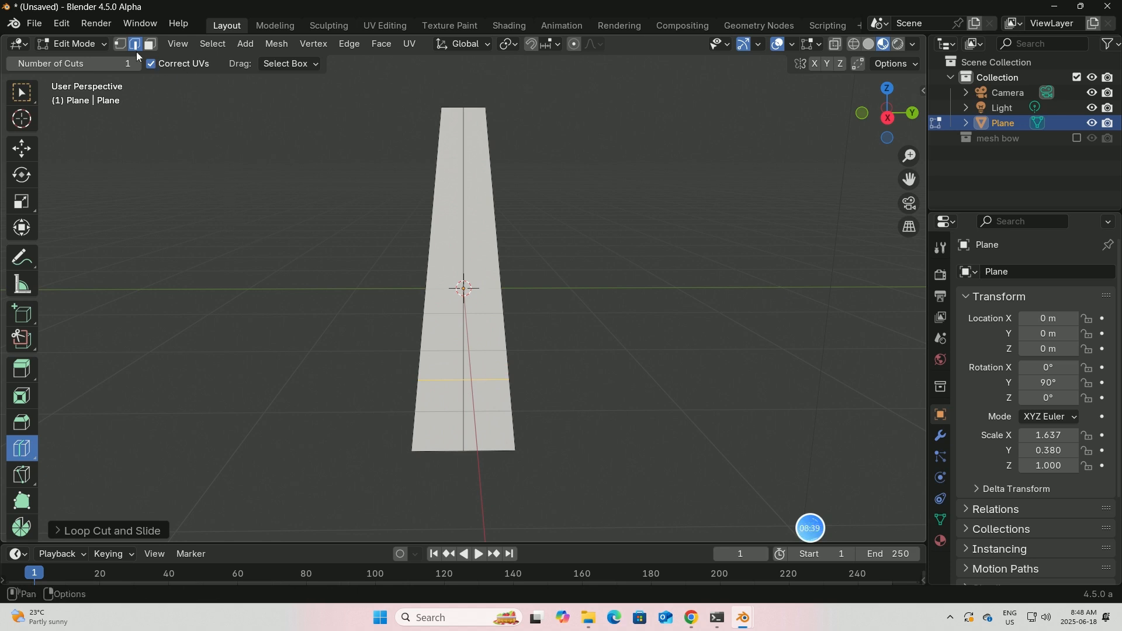
left_click(120, 44)
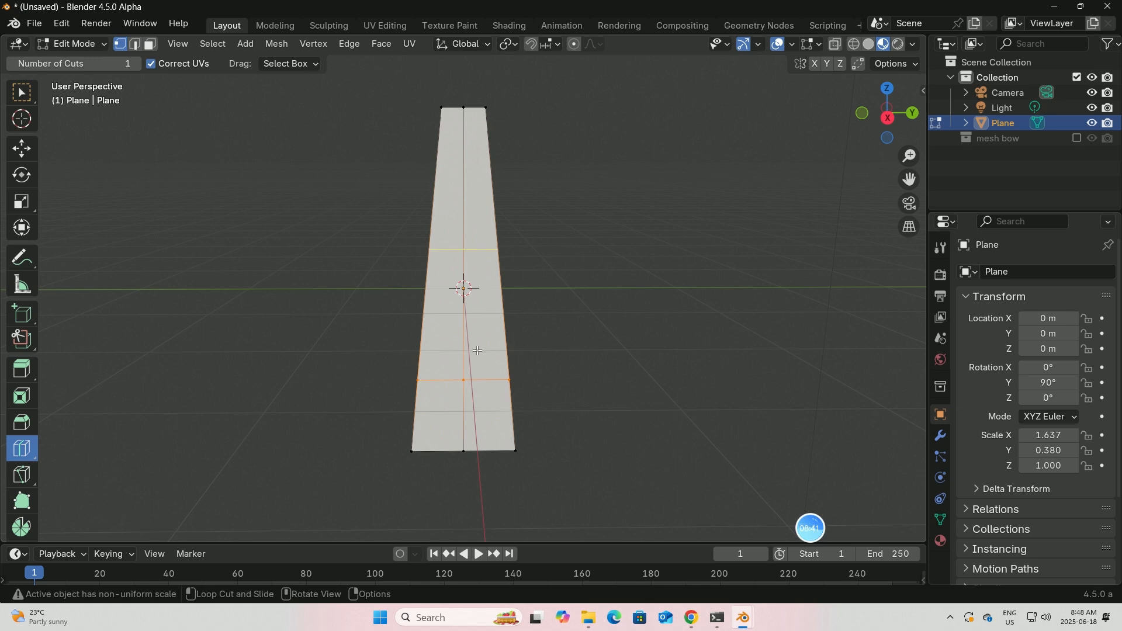
left_click(18, 91)
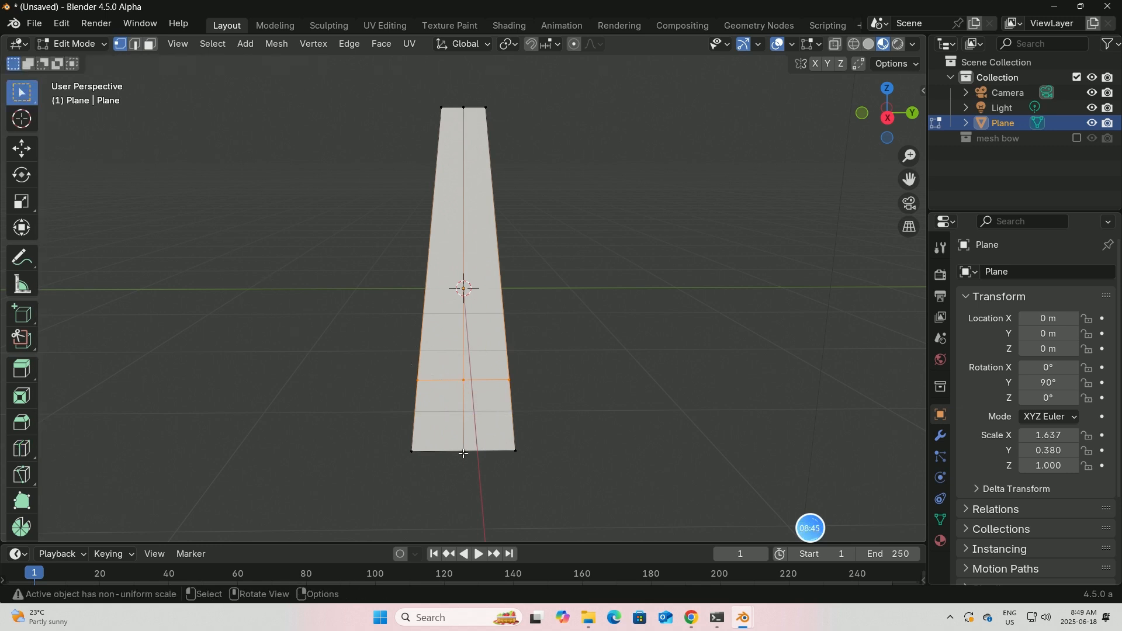
left_click(463, 450)
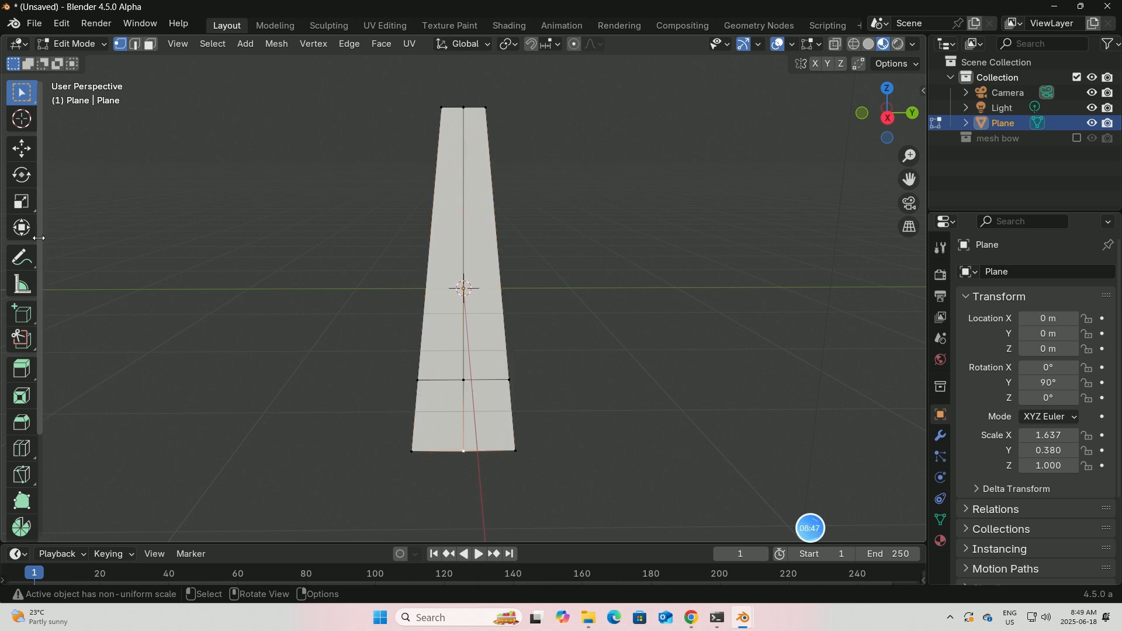
left_click(23, 150)
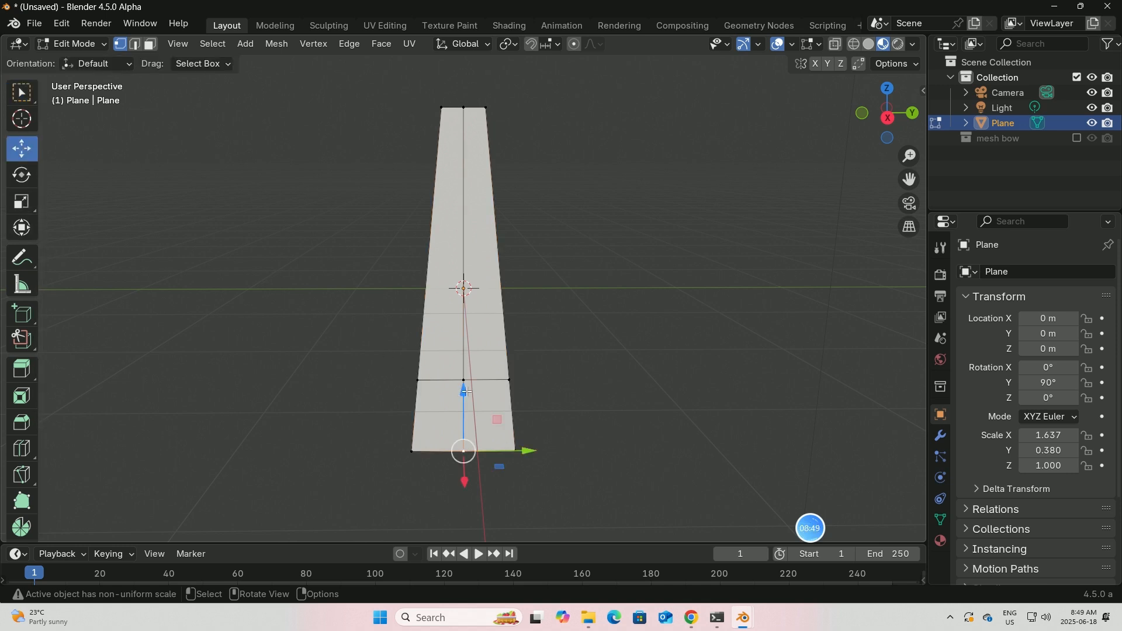
left_click_drag(463, 390, 461, 318)
Merge the notch's tip vertex with the loop cut's middle vertex at their center.
middle_click_drag(497, 374, 496, 342)
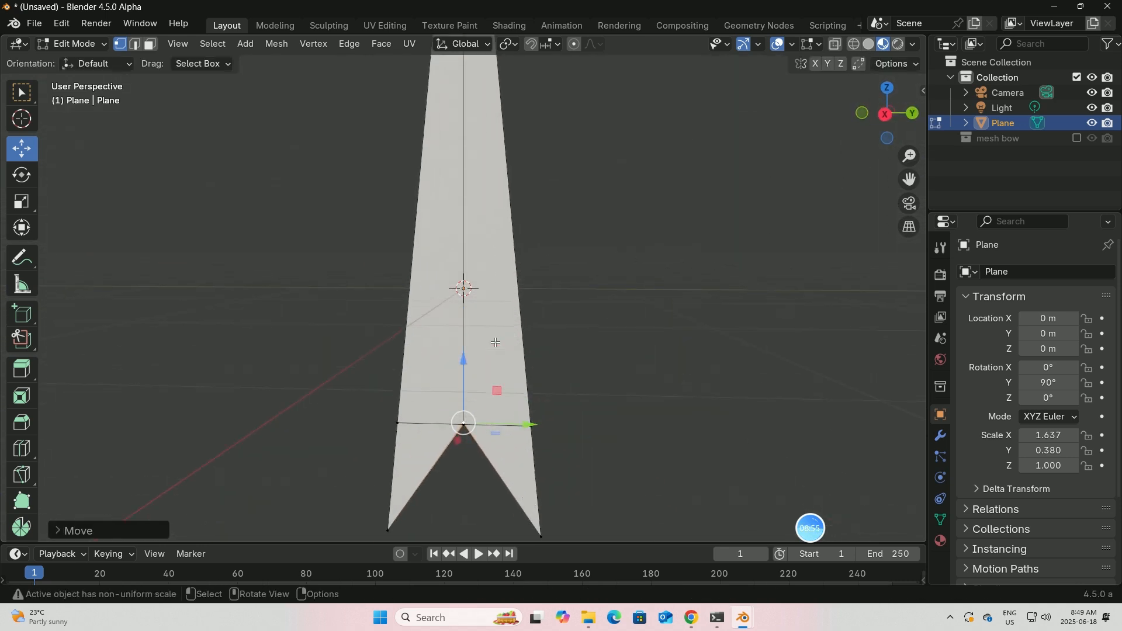
left_click_drag(909, 179, 915, 82)
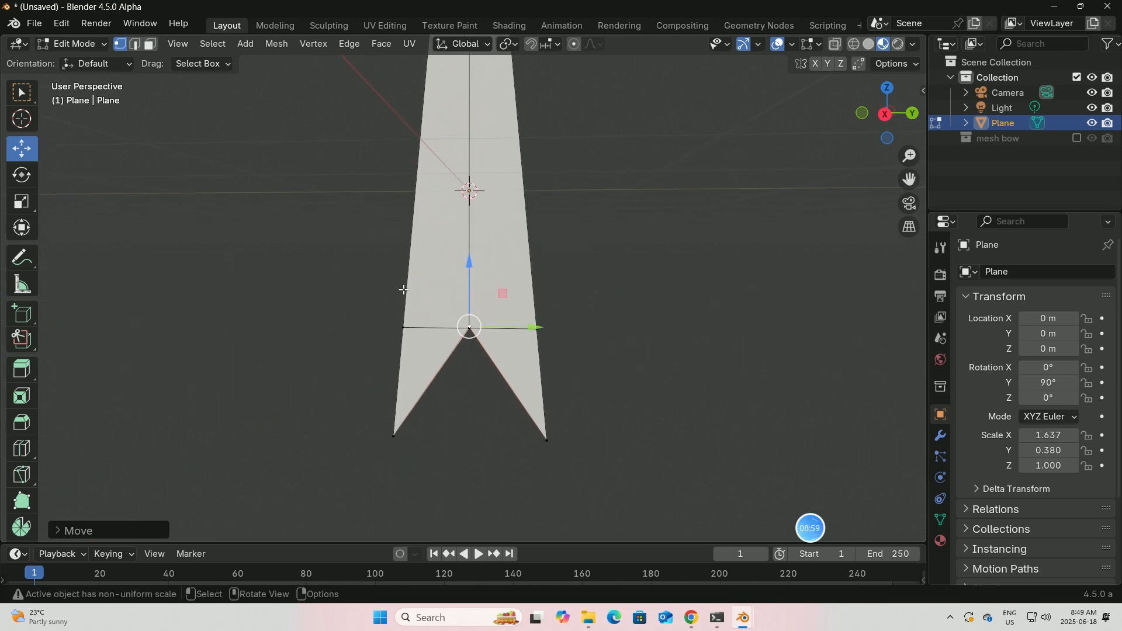
left_click(470, 328)
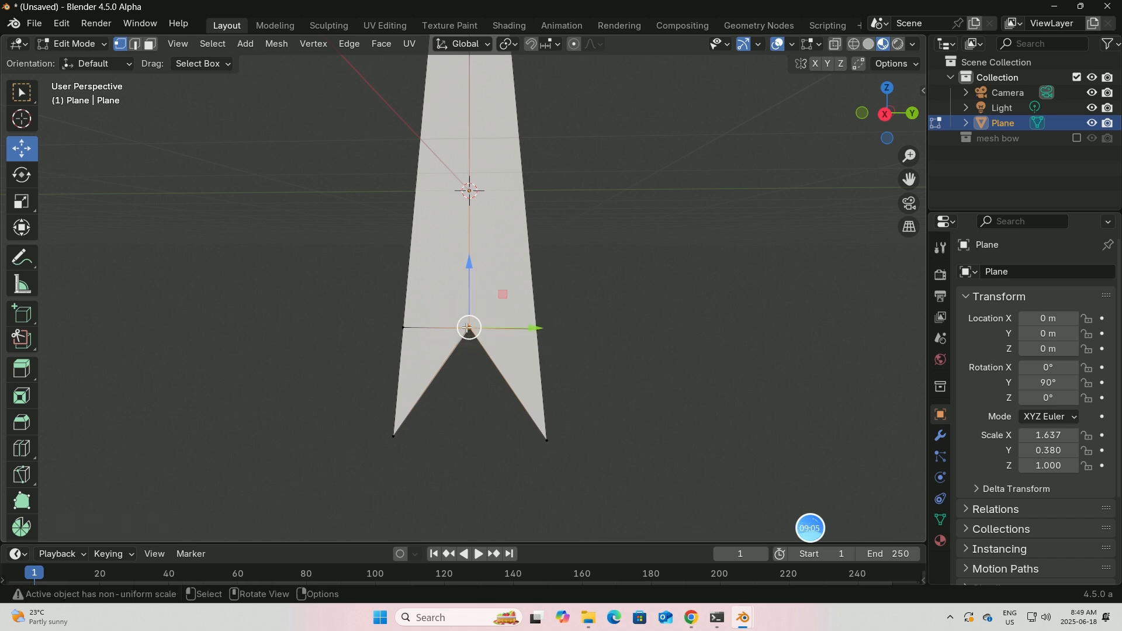
key("m")
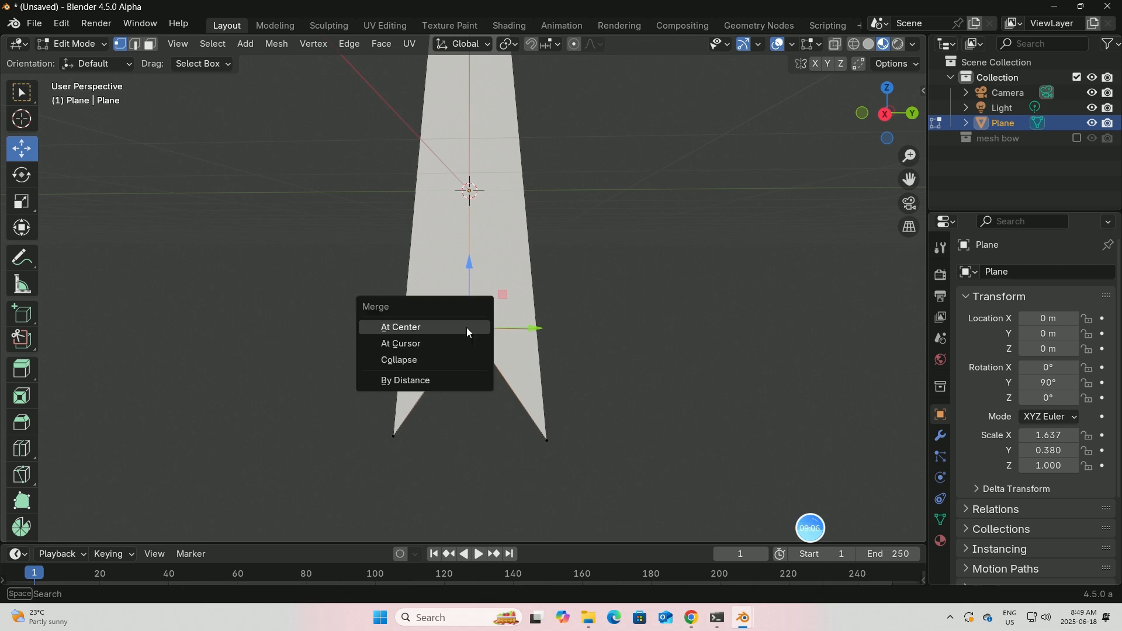
left_click(417, 330)
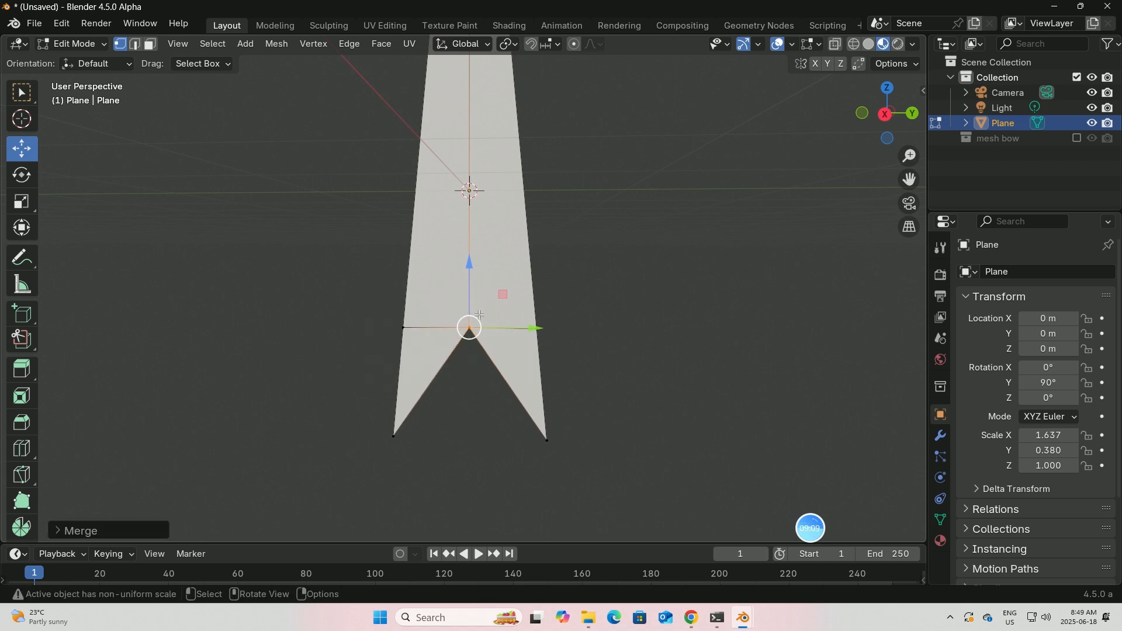
Enable the mesh bow collection again and return the strip to Object Mode.
scroll(530, 275, "down", 3)
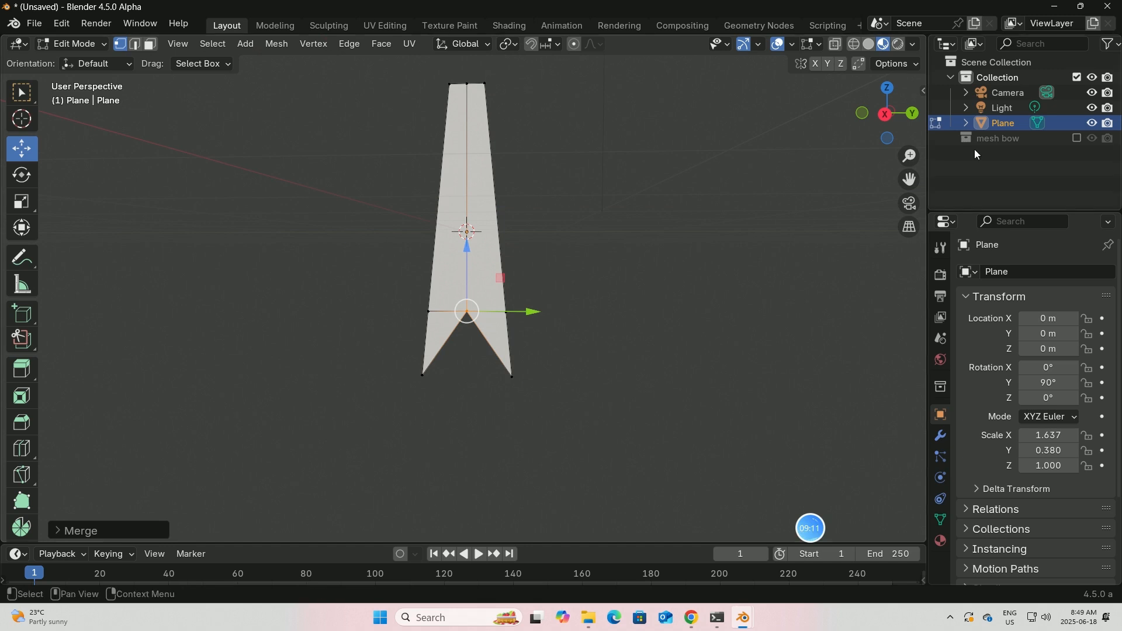
left_click(1077, 138)
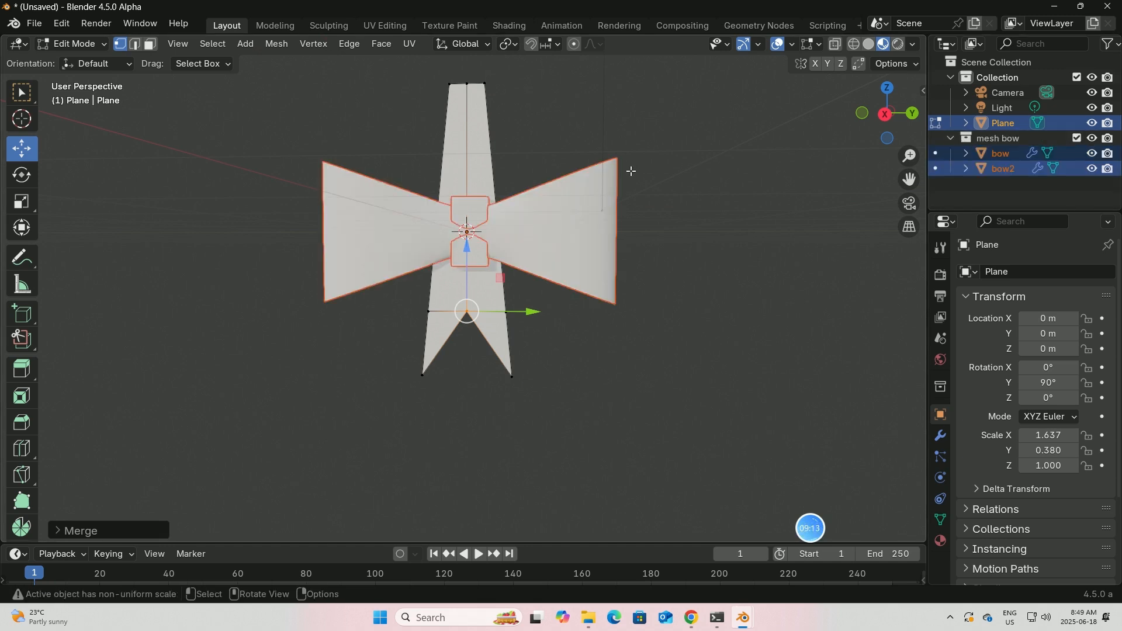
middle_click_drag(631, 170, 514, 138)
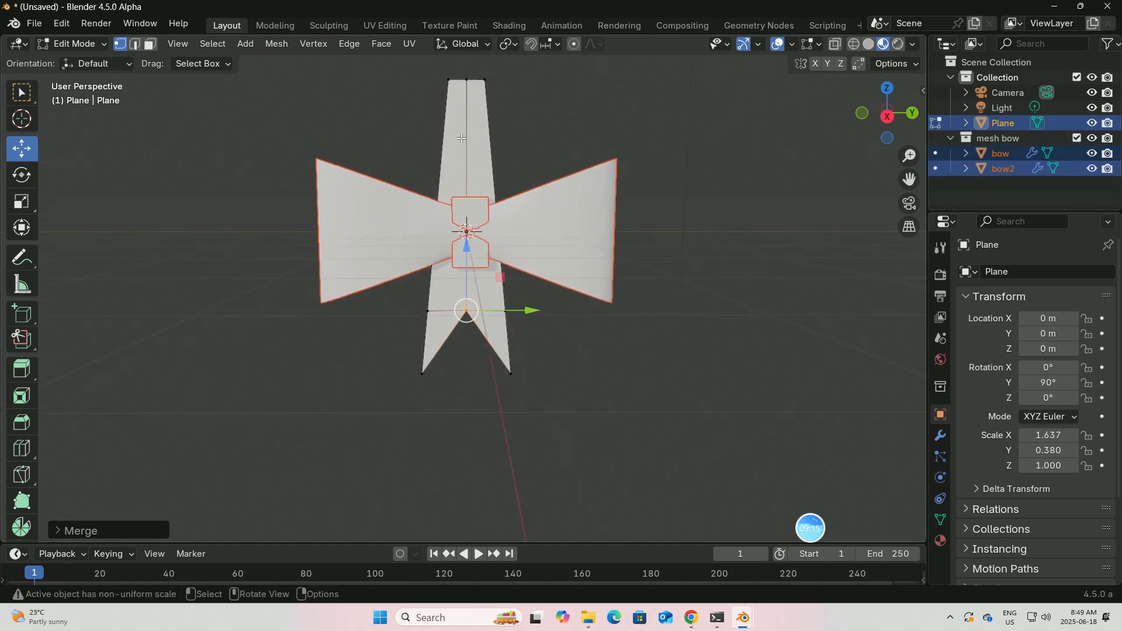
left_click(457, 117)
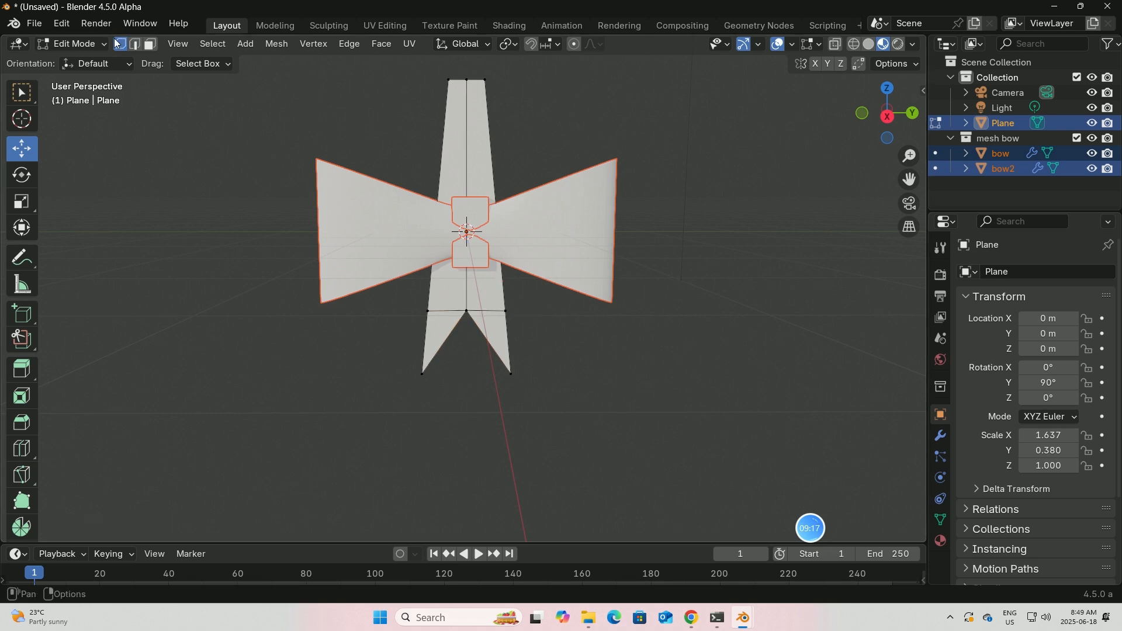
left_click(73, 44)
left_click(67, 61)
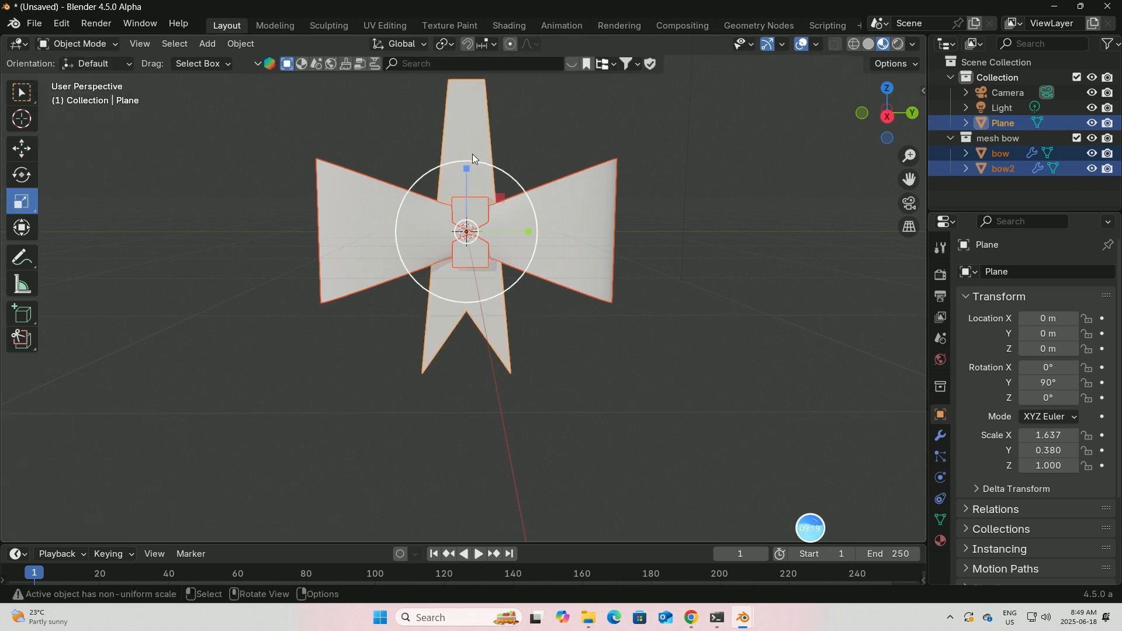
Move only the notched strip down to about Z -1.5085 m so it hangs from the bow's knot.
left_click(469, 113)
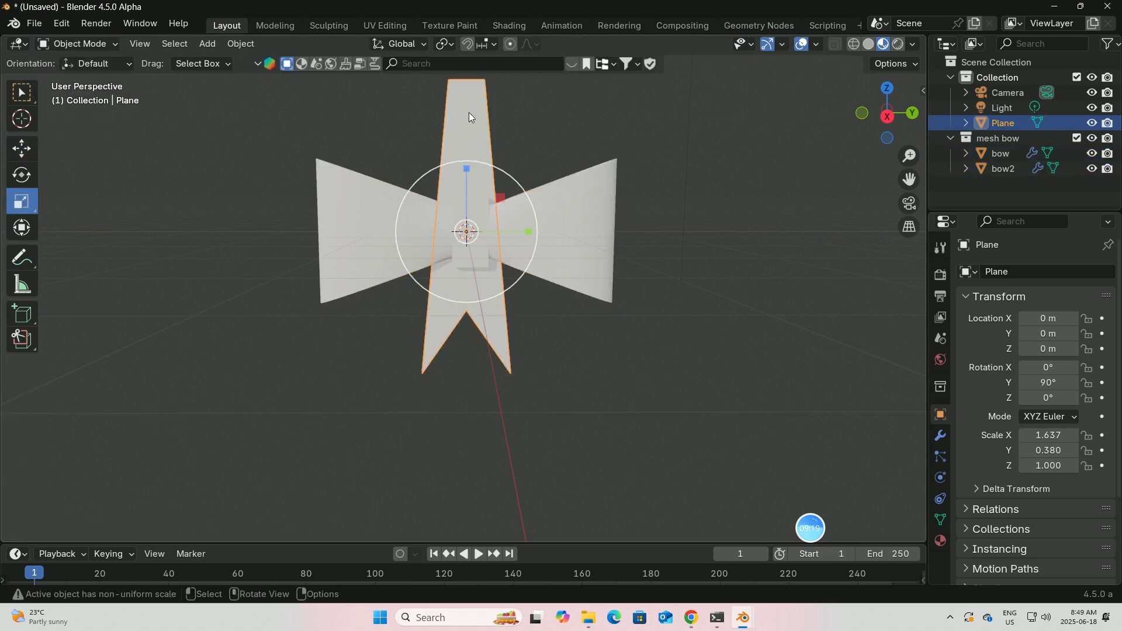
left_click(29, 146)
left_click_drag(463, 165, 458, 332)
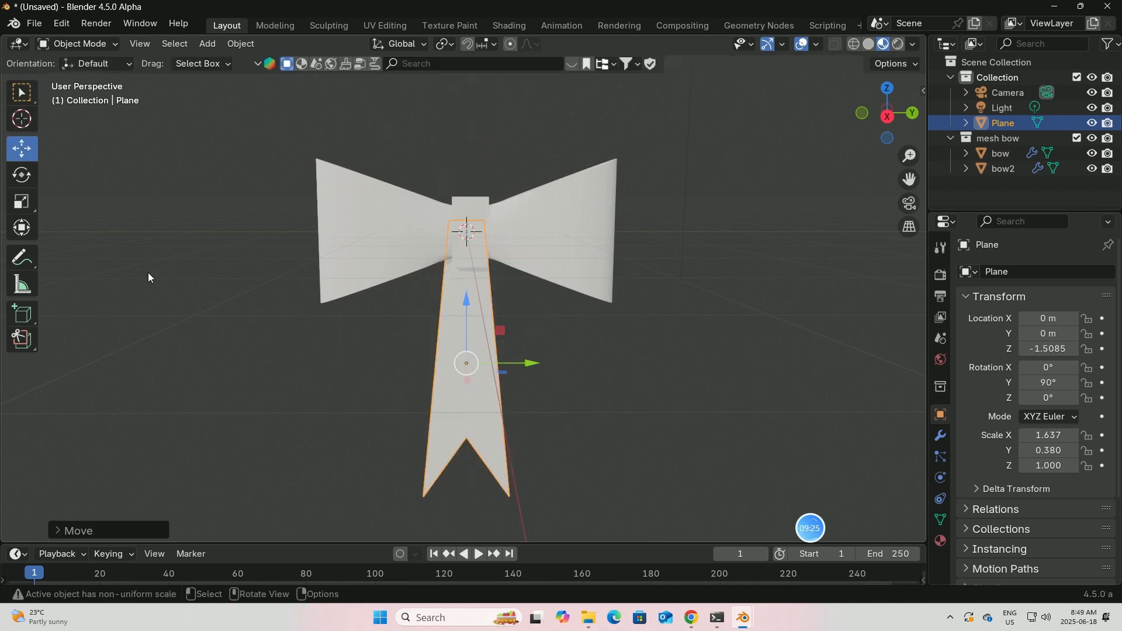
Duplicate the strip and place the two strips side by side, at about Y 0.477 m and Y -0.389 m.
key("shift+d")
right_click(458, 332)
left_click_drag(522, 355, 493, 366)
left_click(467, 343)
Rotate both strips about the X axis by about 14° in opposite directions so their notched ends spread apart below the knot.
left_click(32, 182)
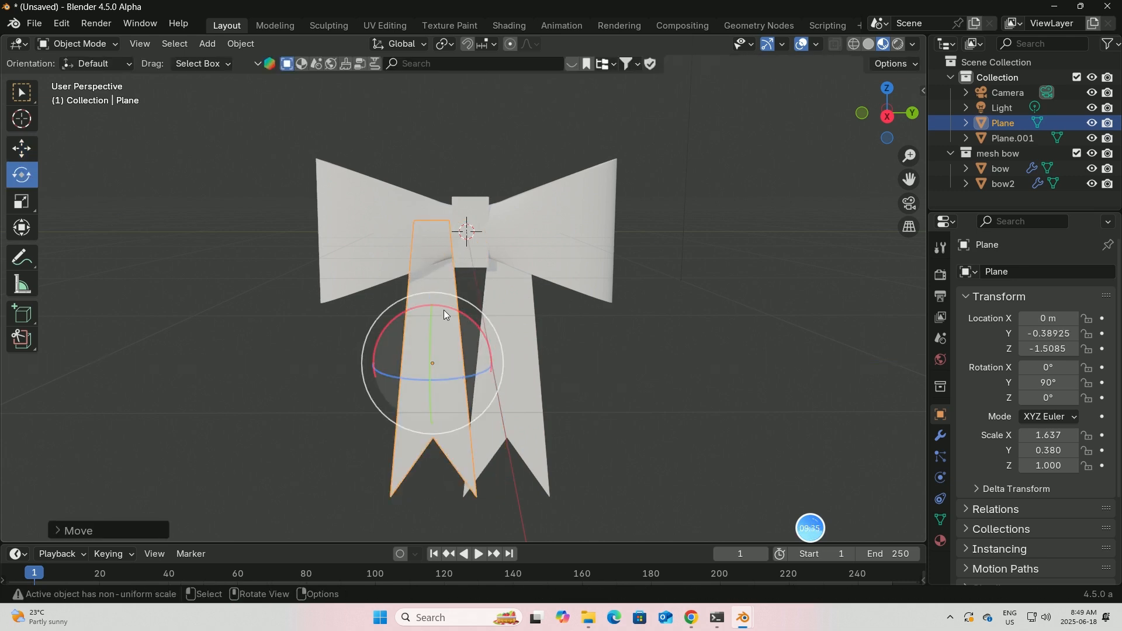
left_click_drag(443, 310, 458, 314)
left_click(514, 346)
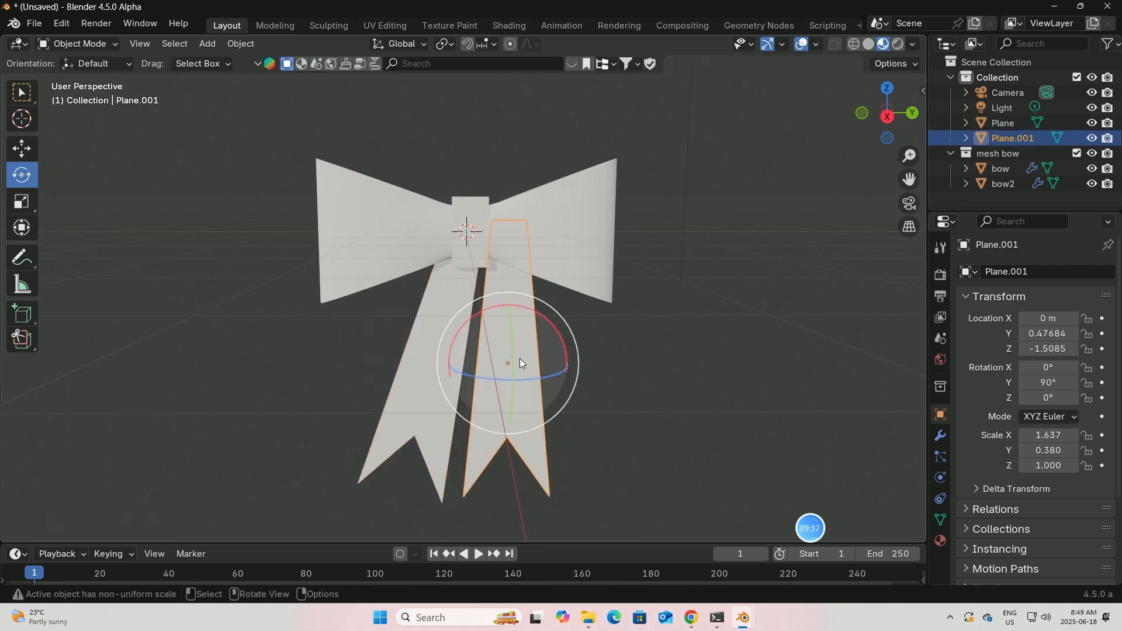
left_click_drag(542, 314, 526, 311)
Move both ribbon tails into the mesh bow collection and select the bow loops.
middle_click_drag(557, 293, 455, 255)
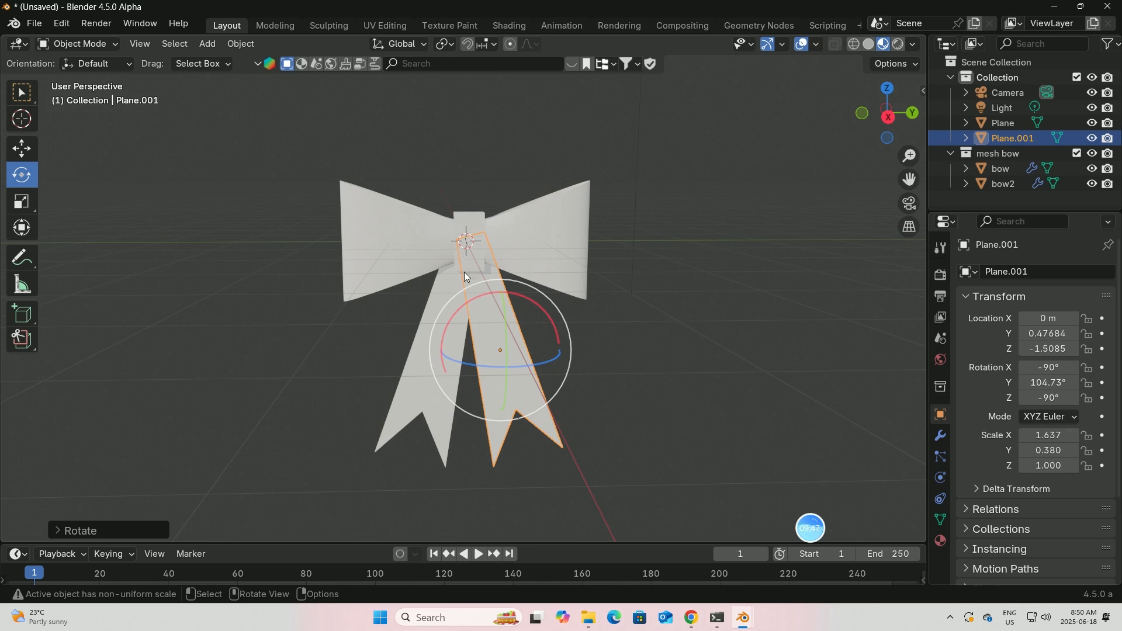
left_click(443, 287, "shift")
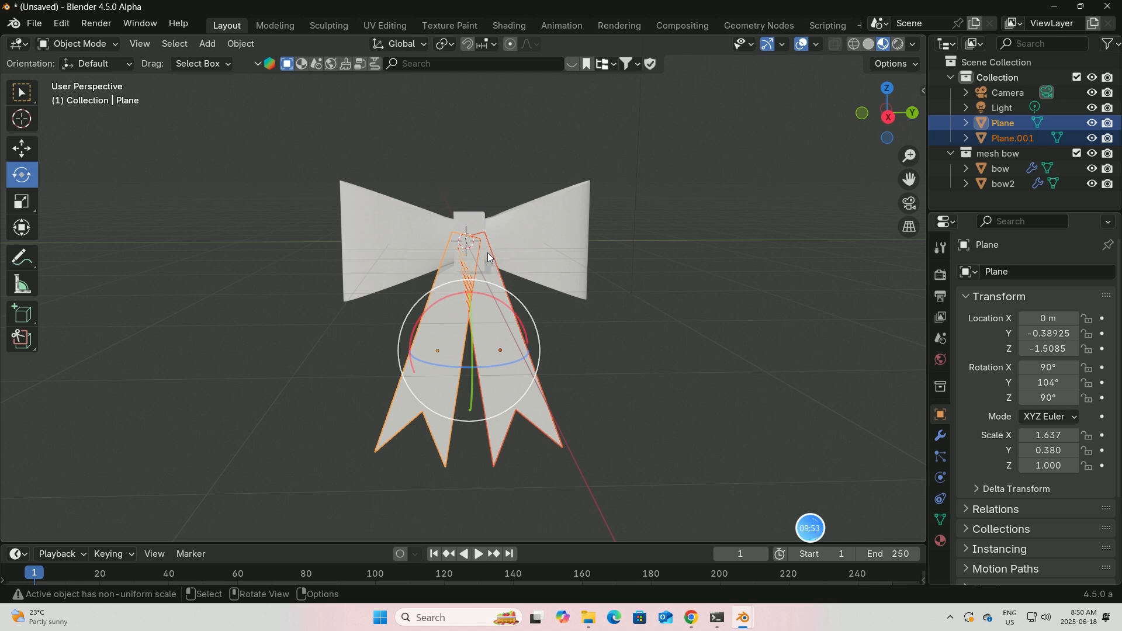
left_click(21, 92)
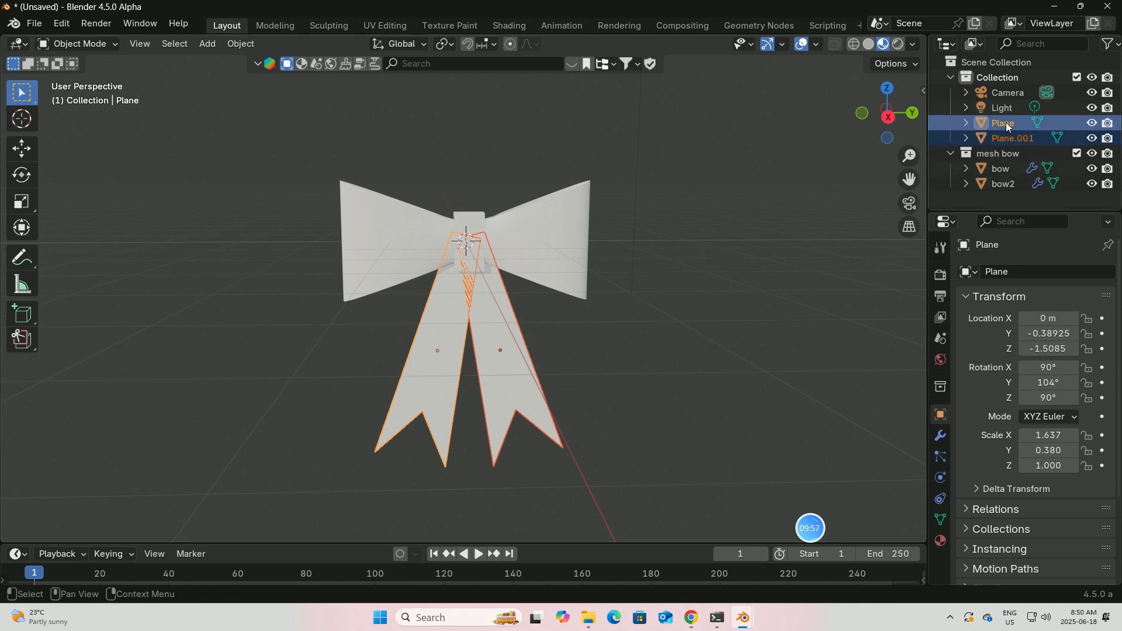
left_click_drag(1005, 121, 986, 186)
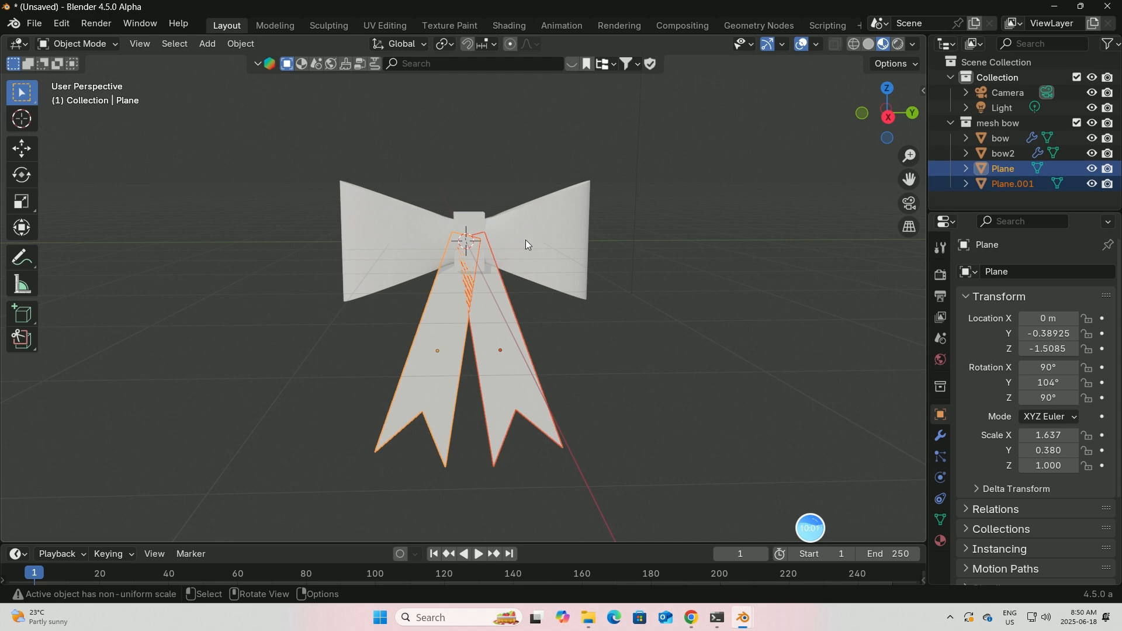
left_click(547, 250)
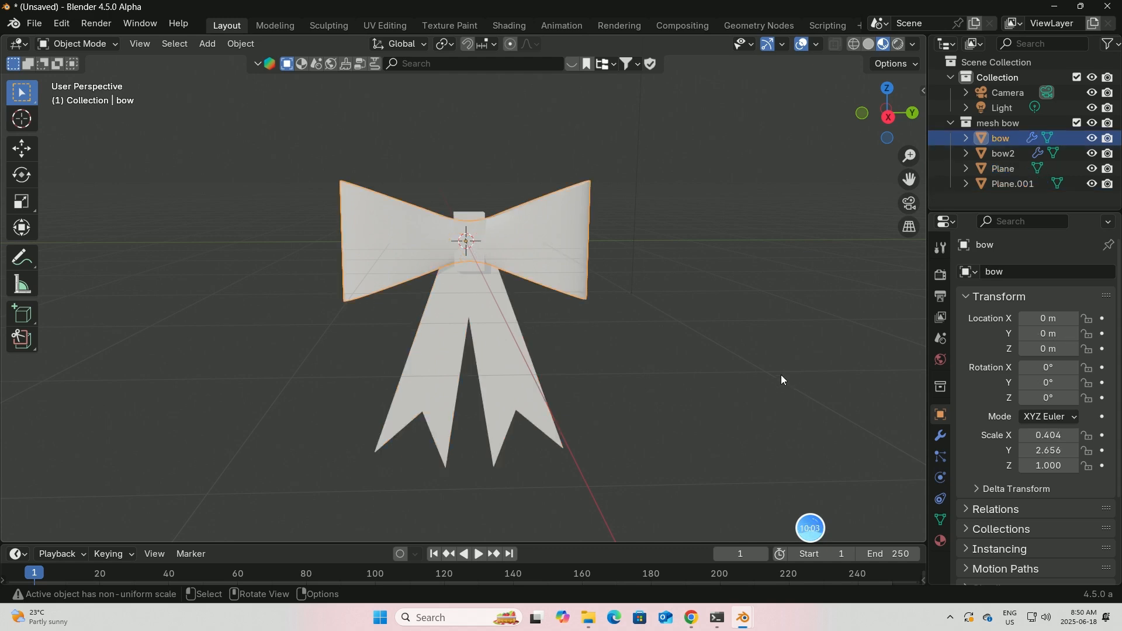
Switch to Chrome, show the Fence 003 page on ambientCG and highlight the site's base address.
left_click(691, 618)
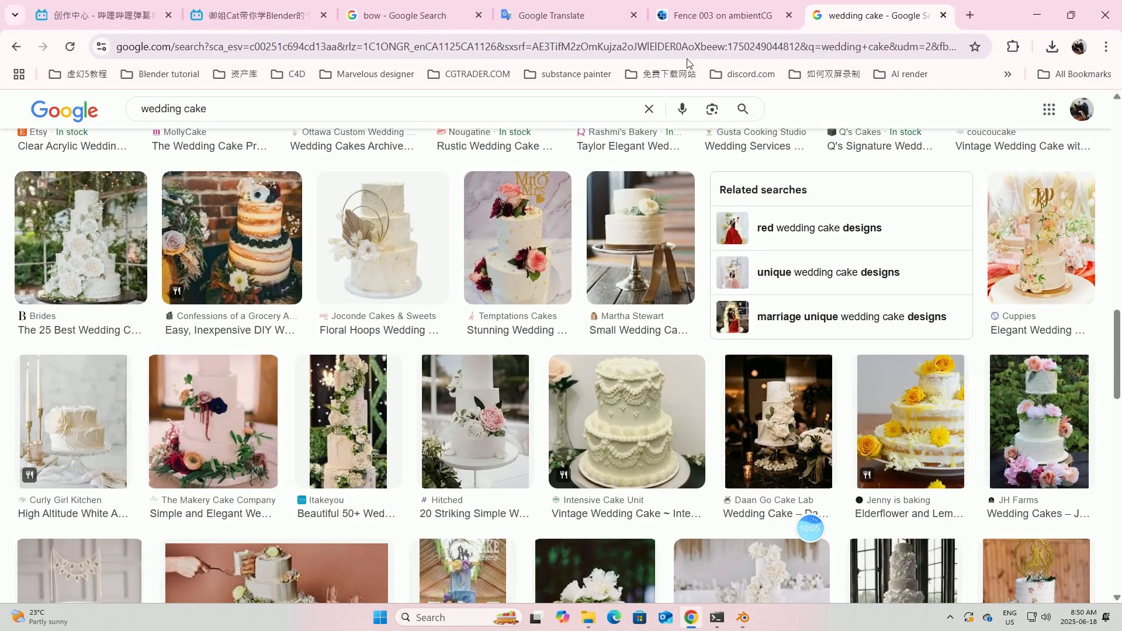
left_click(702, 20)
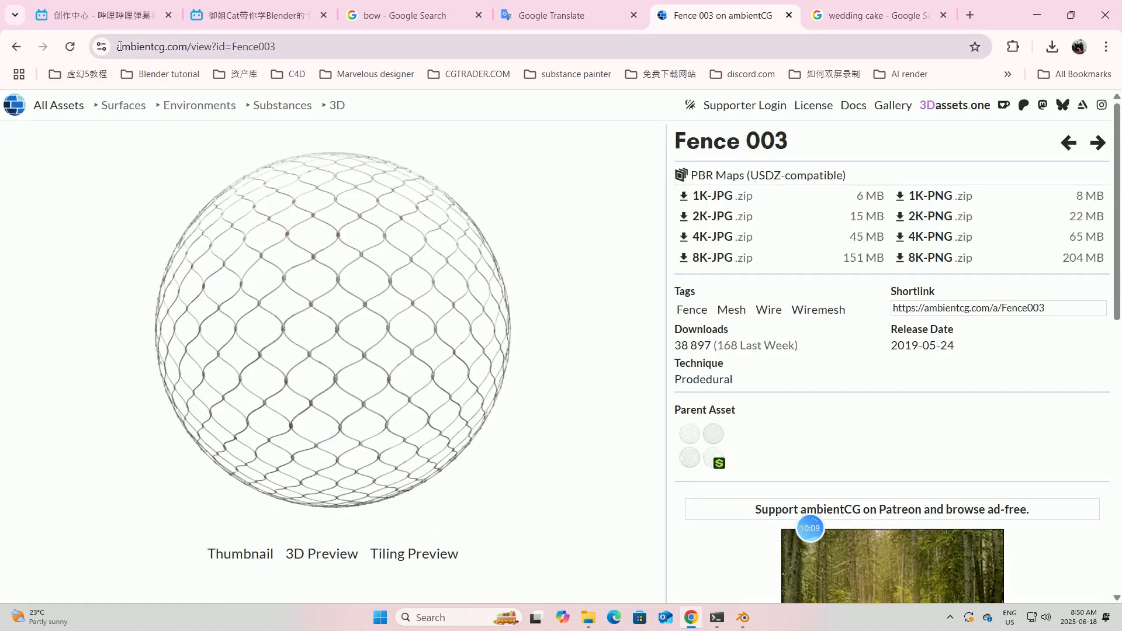
left_click_drag(119, 46, 183, 45)
left_click_drag(186, 45, 187, 46)
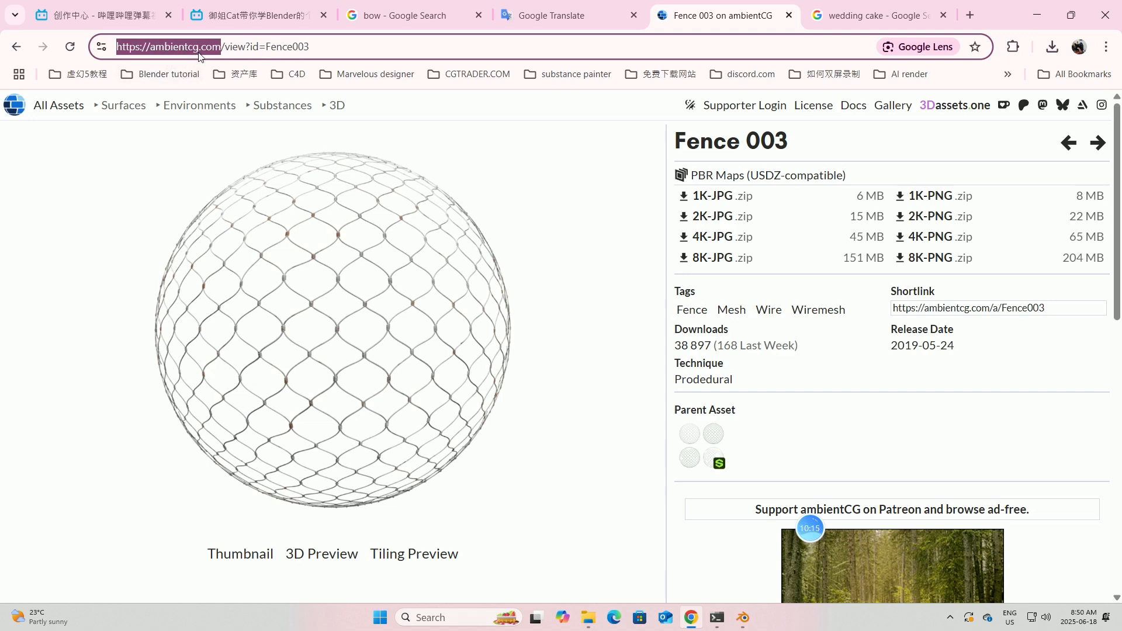
Open the ambientCG home page in a new browser tab using the earlier cc0texture search.
left_click(970, 14)
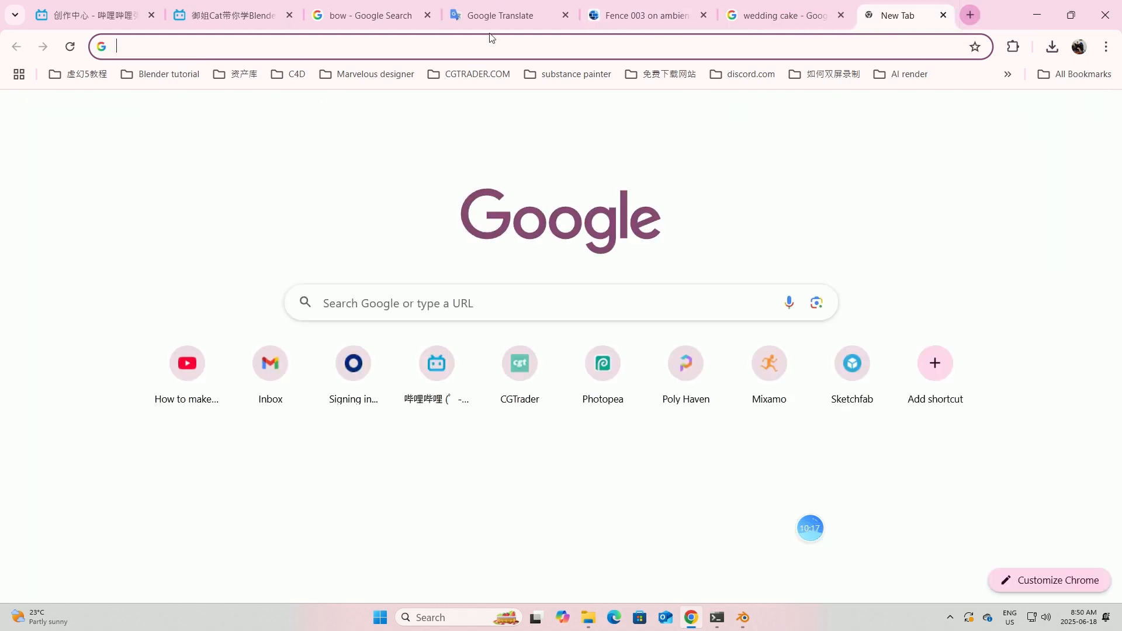
left_click(332, 47)
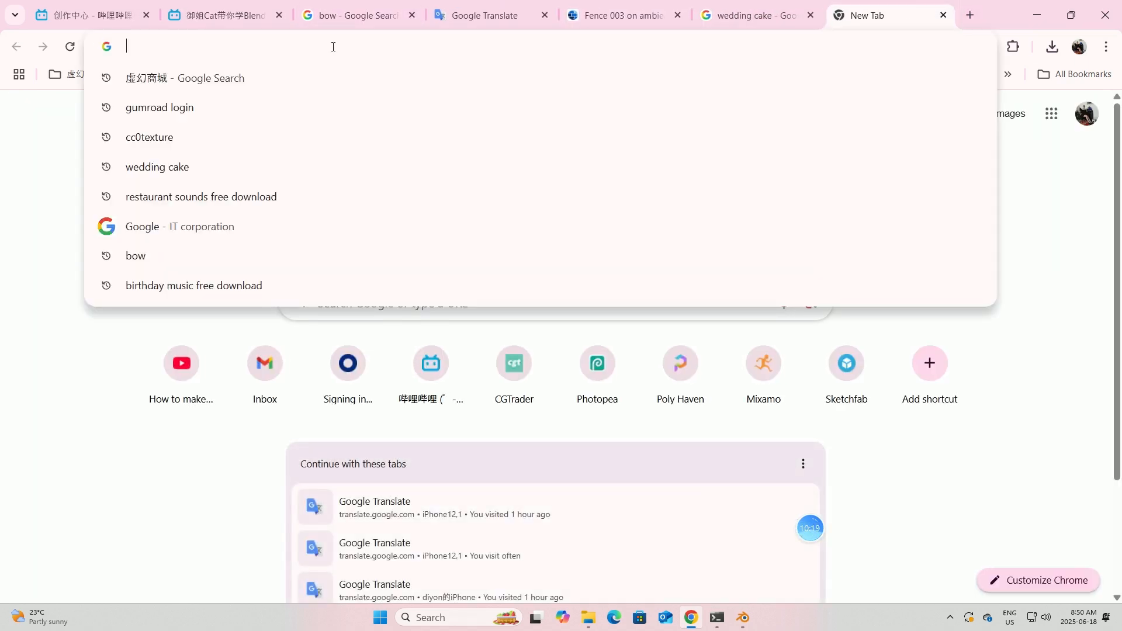
left_click(155, 138)
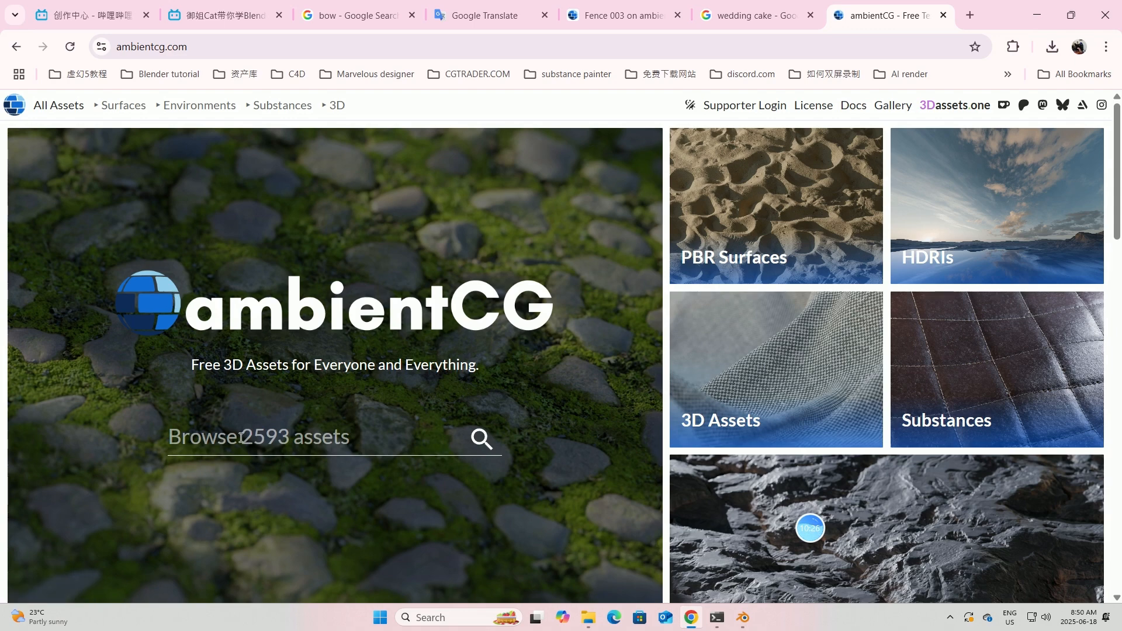
Search ambientCG for "mesh" and look through the material results for a suitable net texture.
left_click(240, 438)
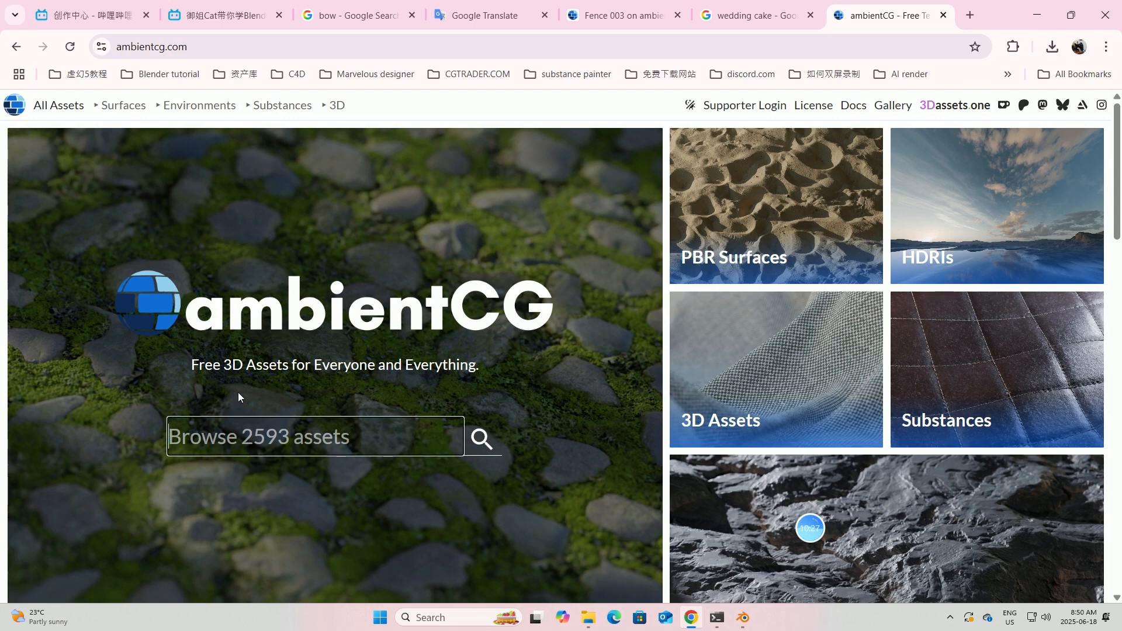
type("mesh")
key("Return")
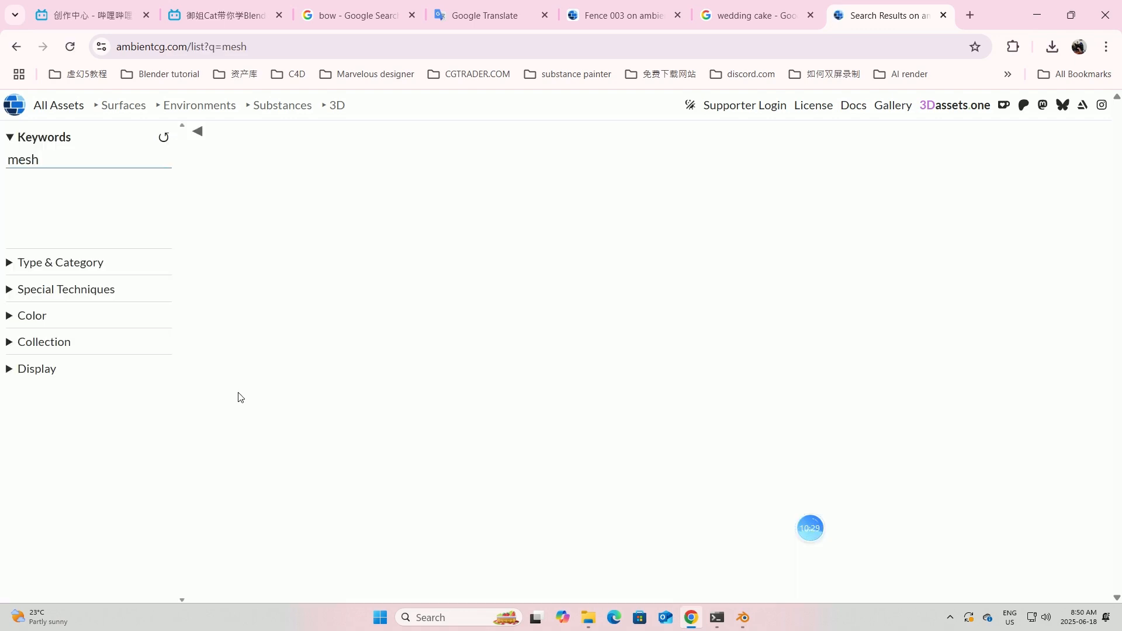
scroll(739, 447, "down", 5)
scroll(739, 447, "down", 1)
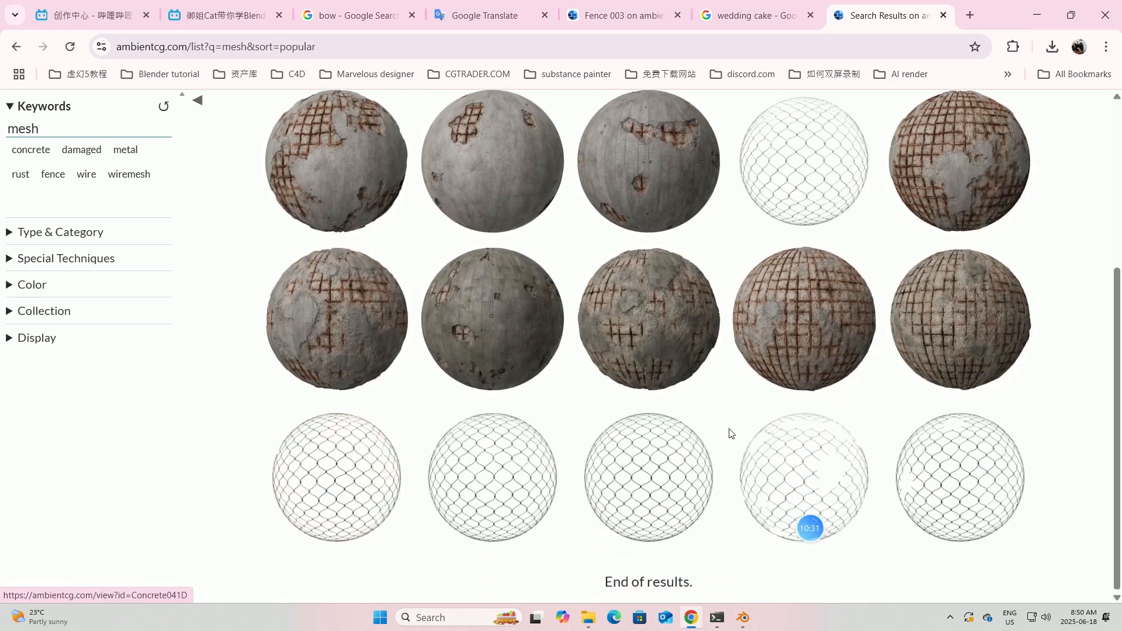
scroll(727, 406, "up", 3)
scroll(739, 383, "down", 1)
scroll(760, 386, "down", 1)
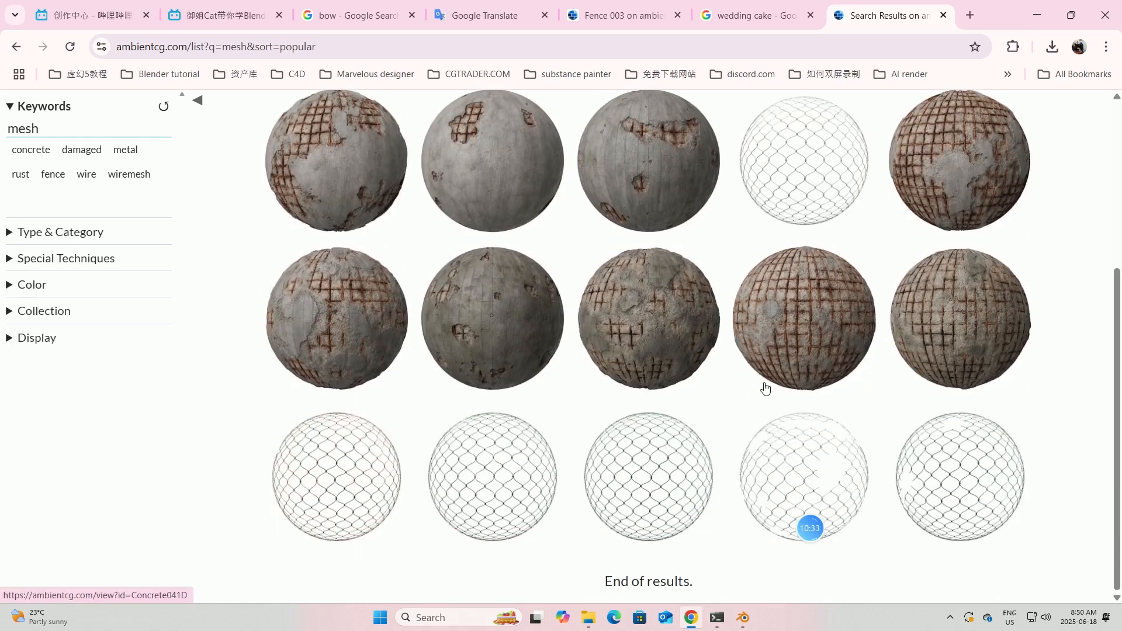
Open the Fence 002 texture page from the mesh results and show the Downloads folder beside its download options.
scroll(702, 404, "up", 1)
scroll(658, 445, "down", 1)
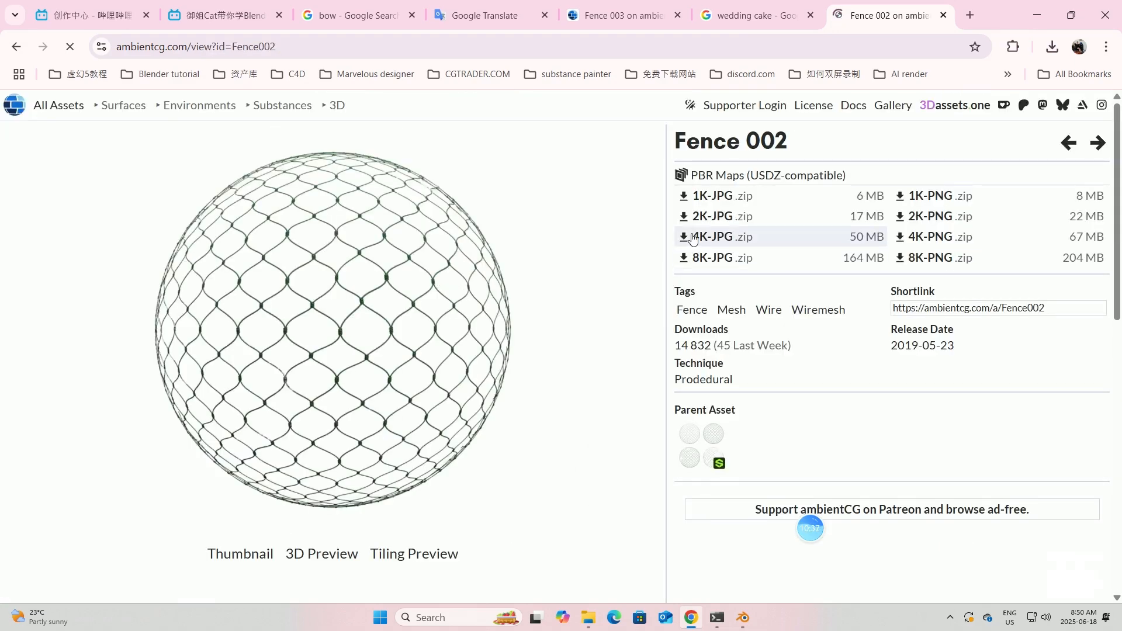
mouse_move(587, 617)
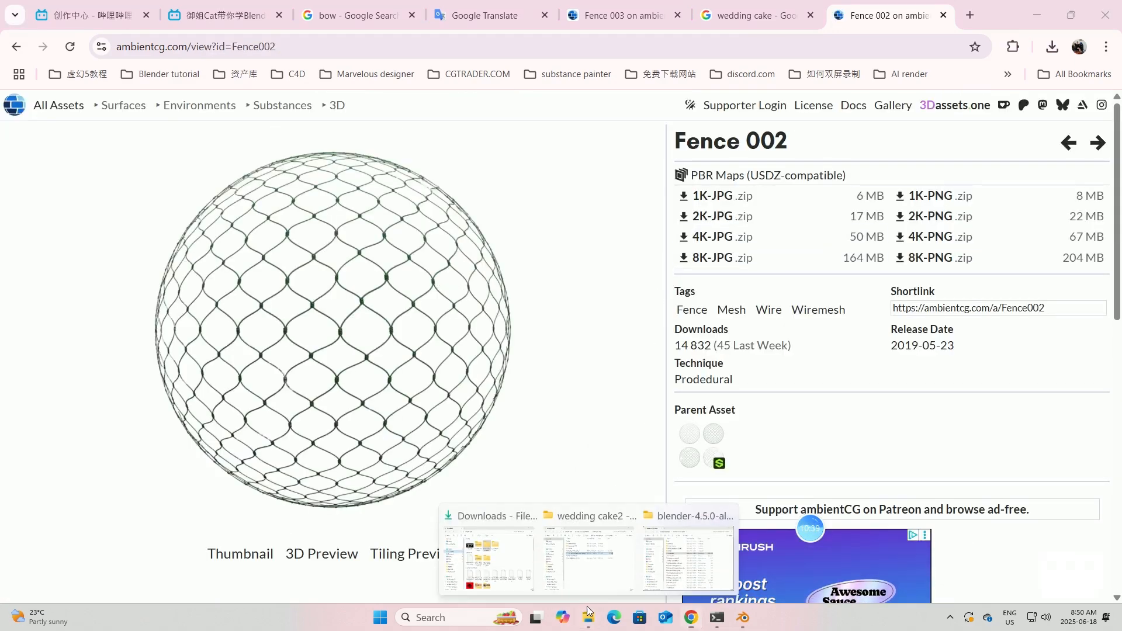
left_click(522, 571)
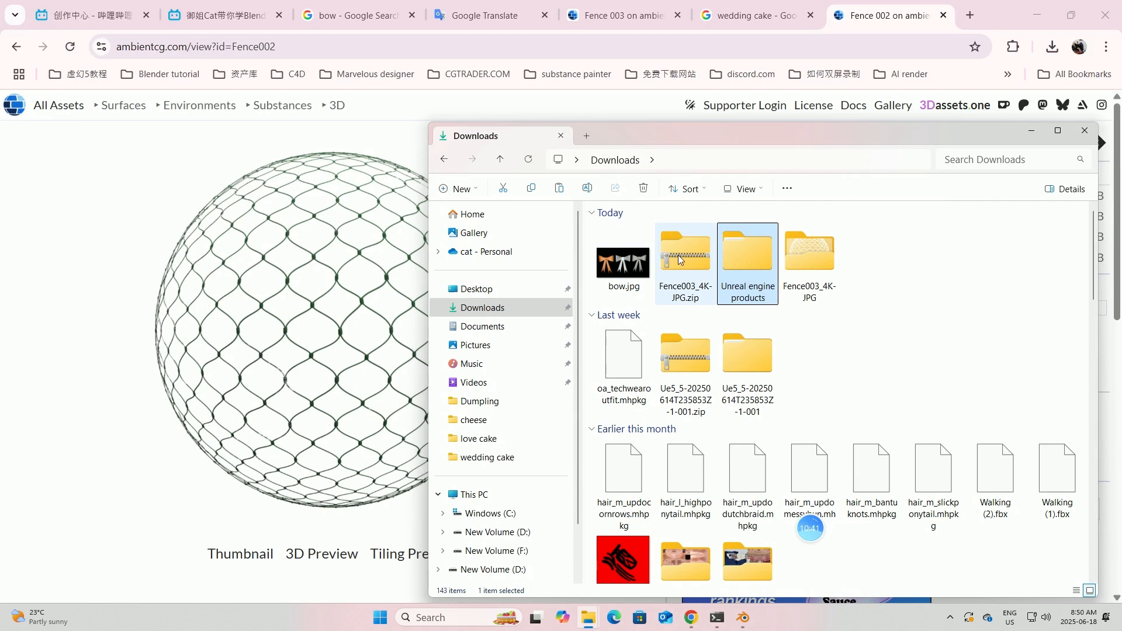
left_click_drag(814, 131, 579, 224)
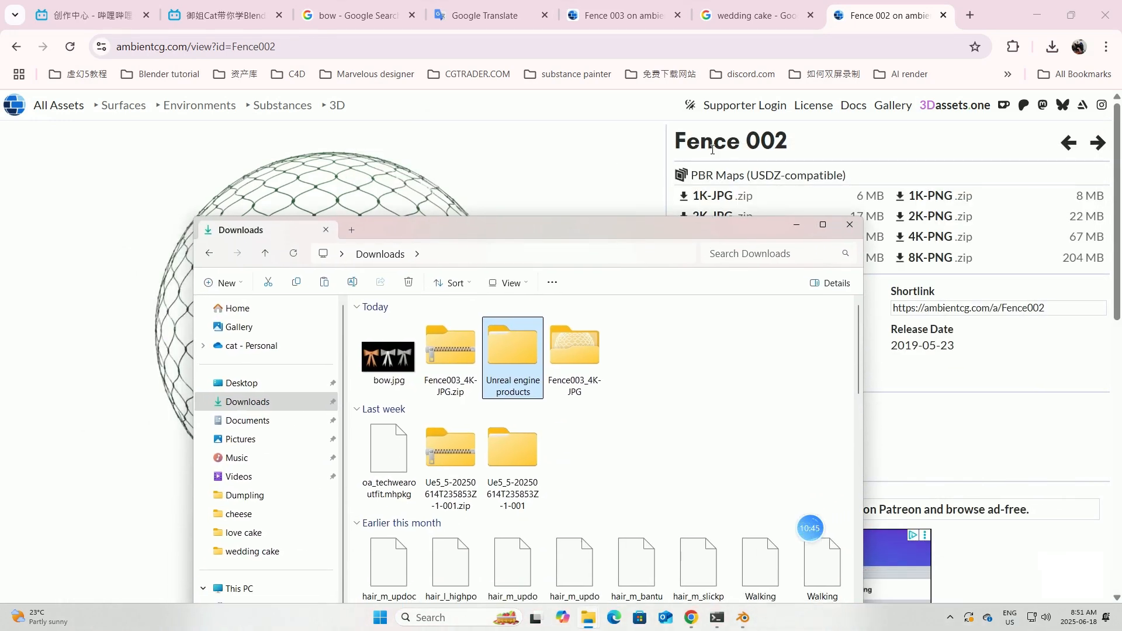
Return to the ambientCG mesh search results and look through the net textures again.
left_click(16, 47)
scroll(733, 411, "down", 1)
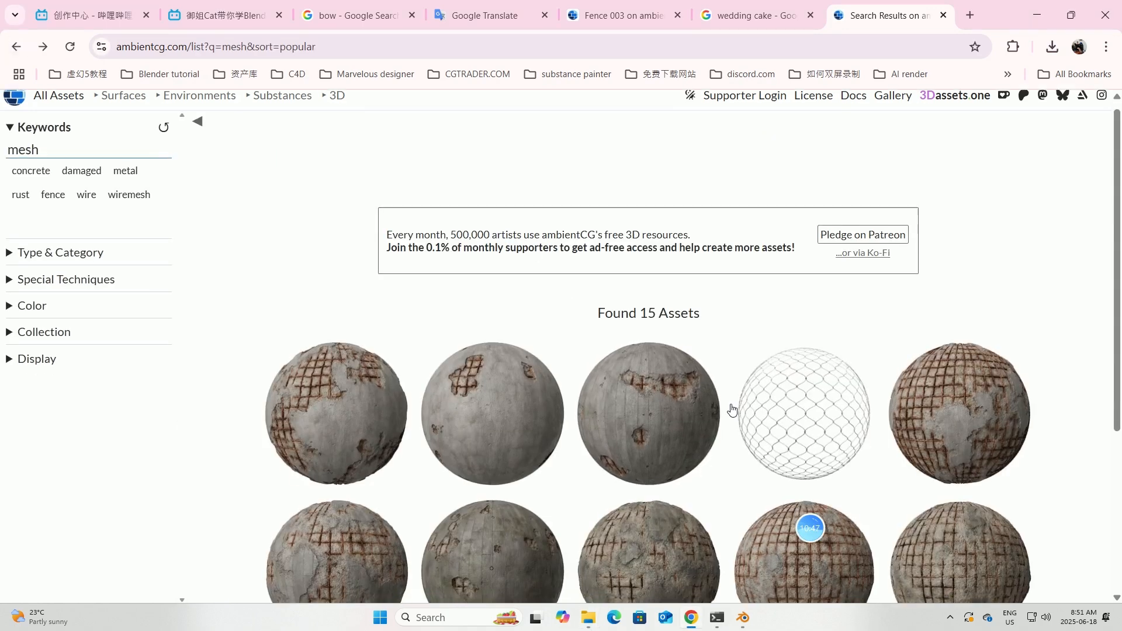
scroll(733, 410, "down", 2)
scroll(817, 290, "down", 2)
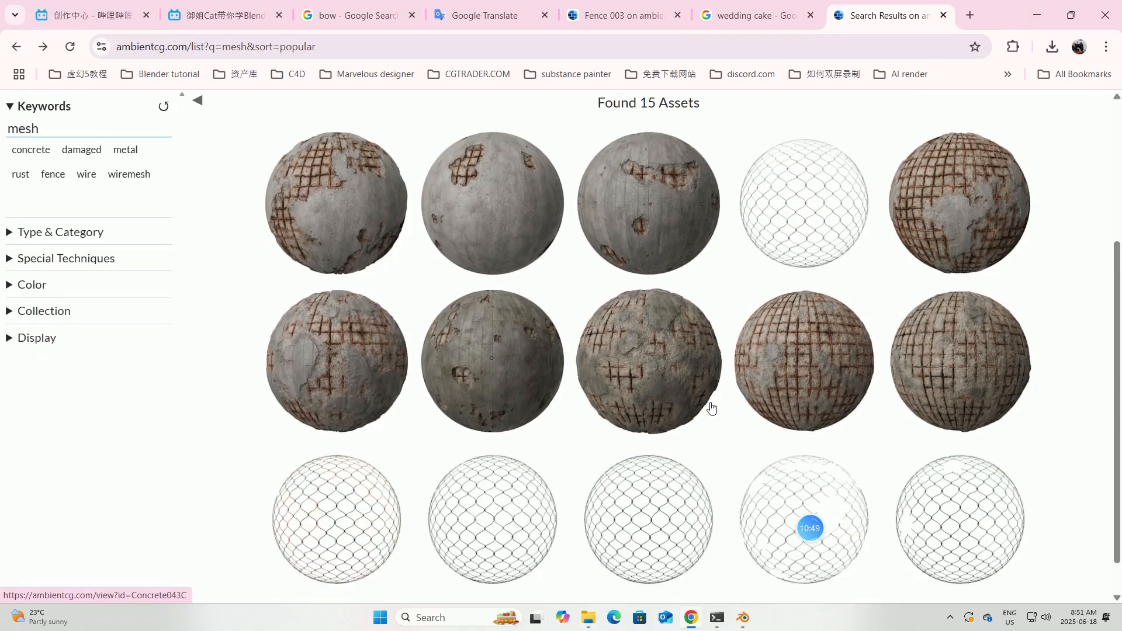
Bring up the Downloads folder and try to extract all files from Fence003_4K-JPG.zip.
mouse_move(743, 617)
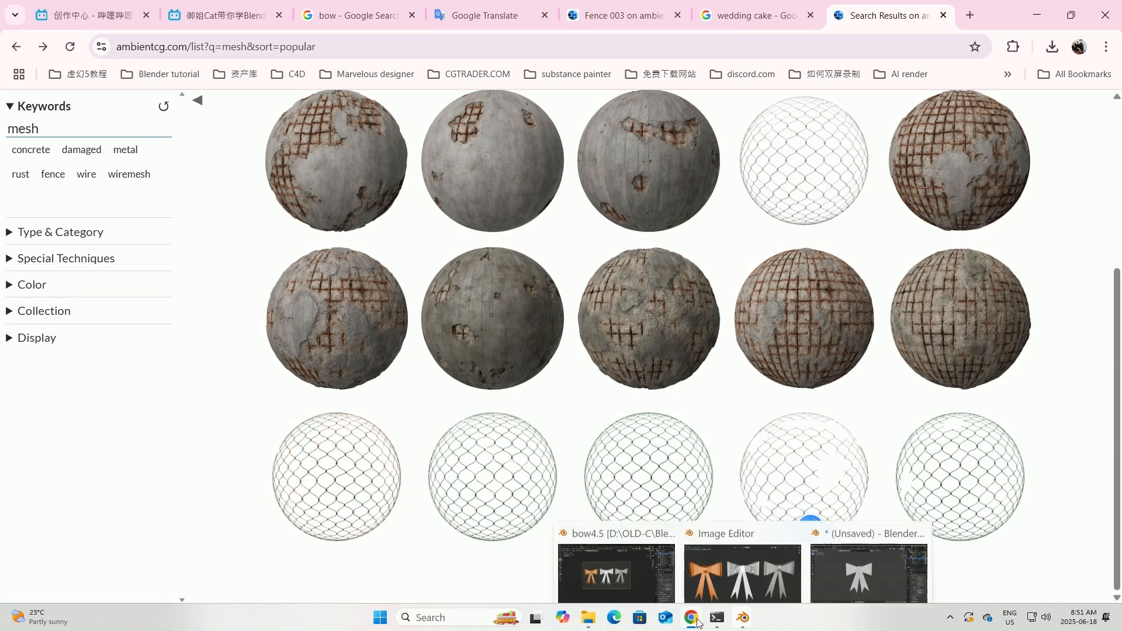
mouse_move(595, 615)
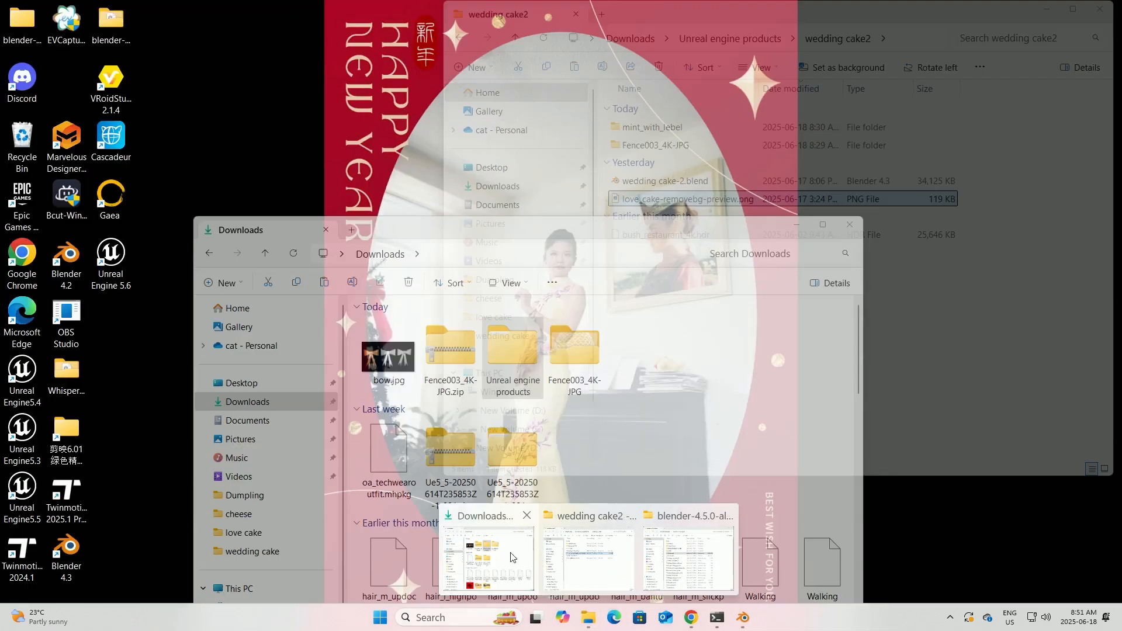
left_click(489, 560)
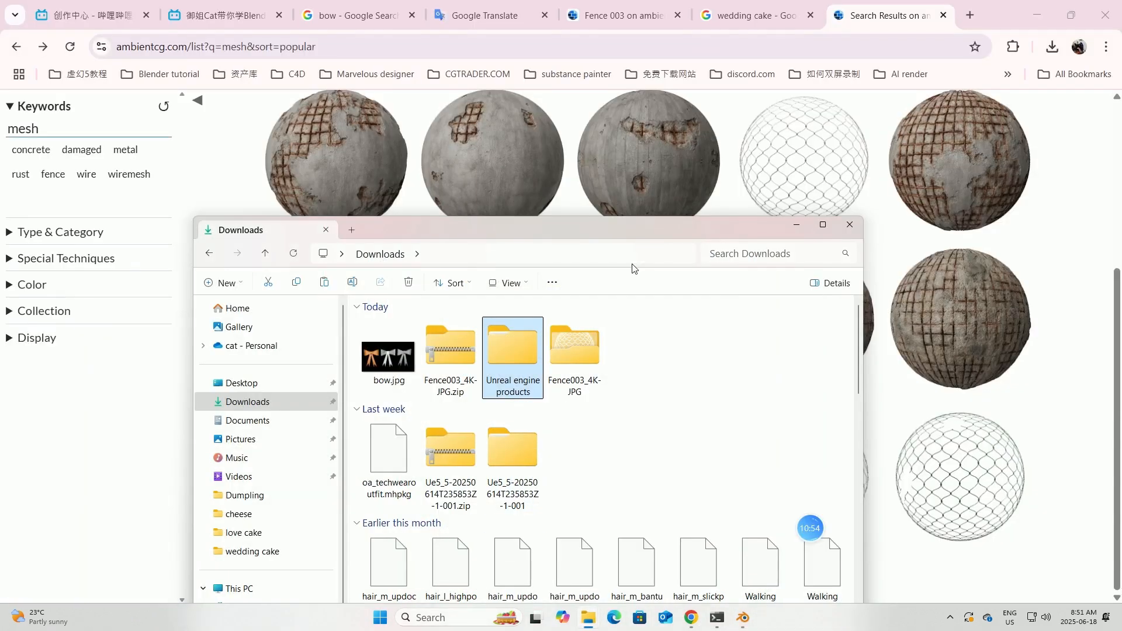
left_click(446, 358)
right_click(446, 355)
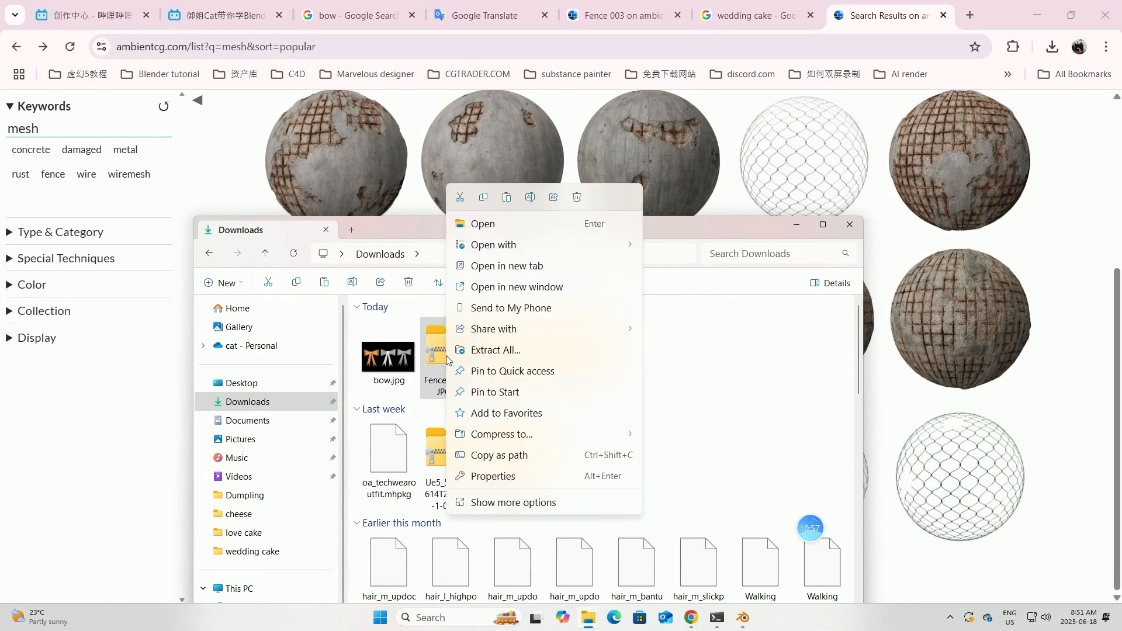
left_click(473, 350)
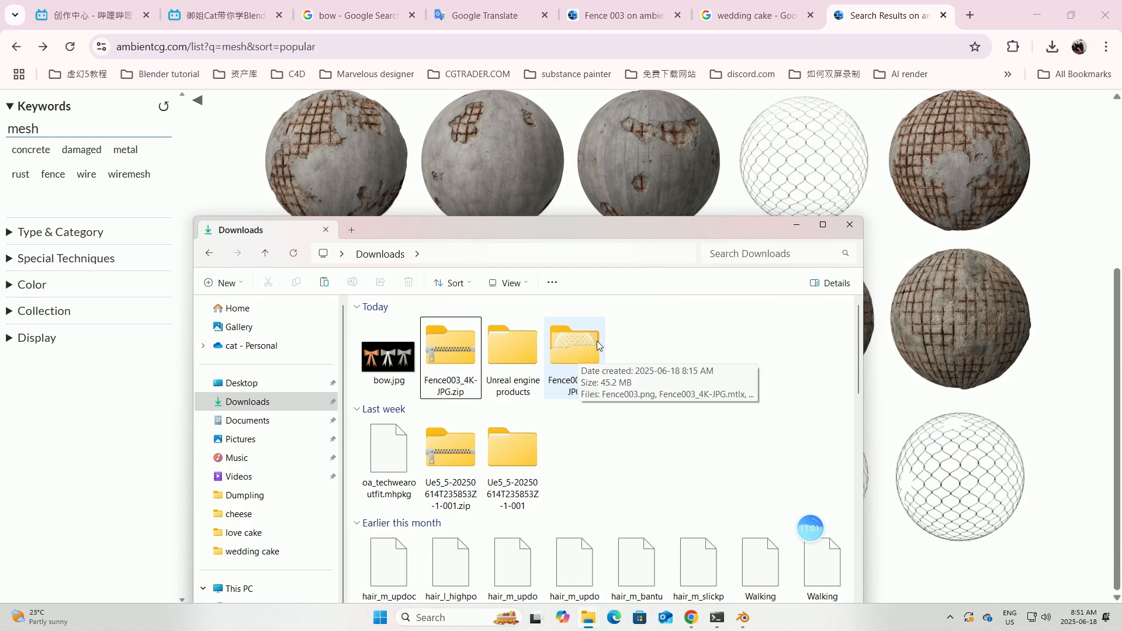
Switch to the unsaved Blender scene and enlarge the timeline area below the 3D viewport.
mouse_move(744, 618)
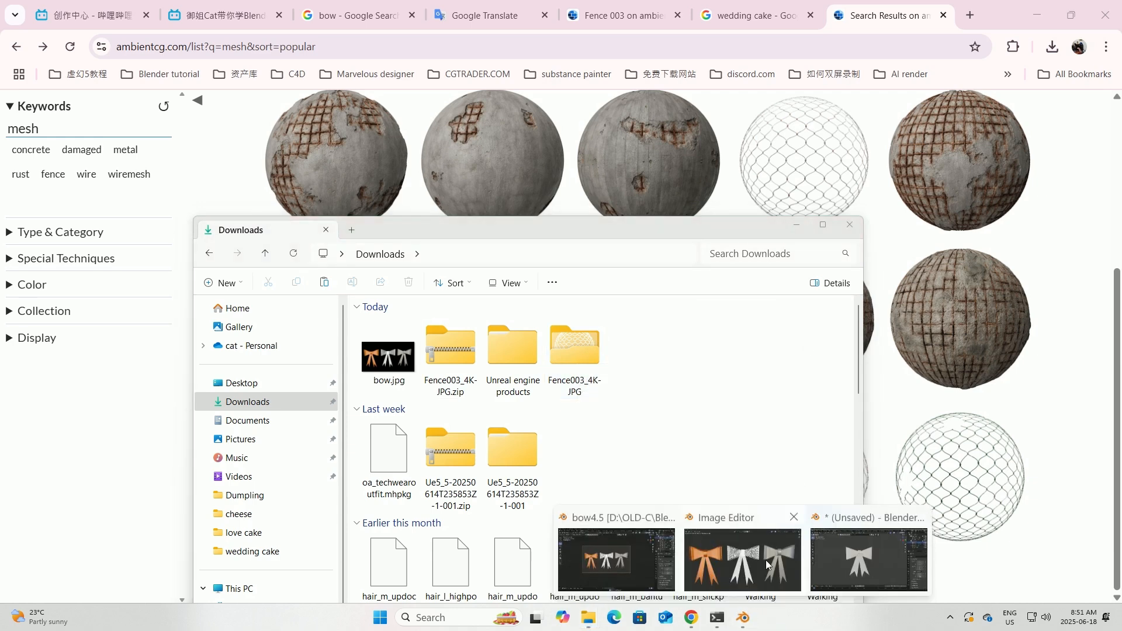
left_click(849, 563)
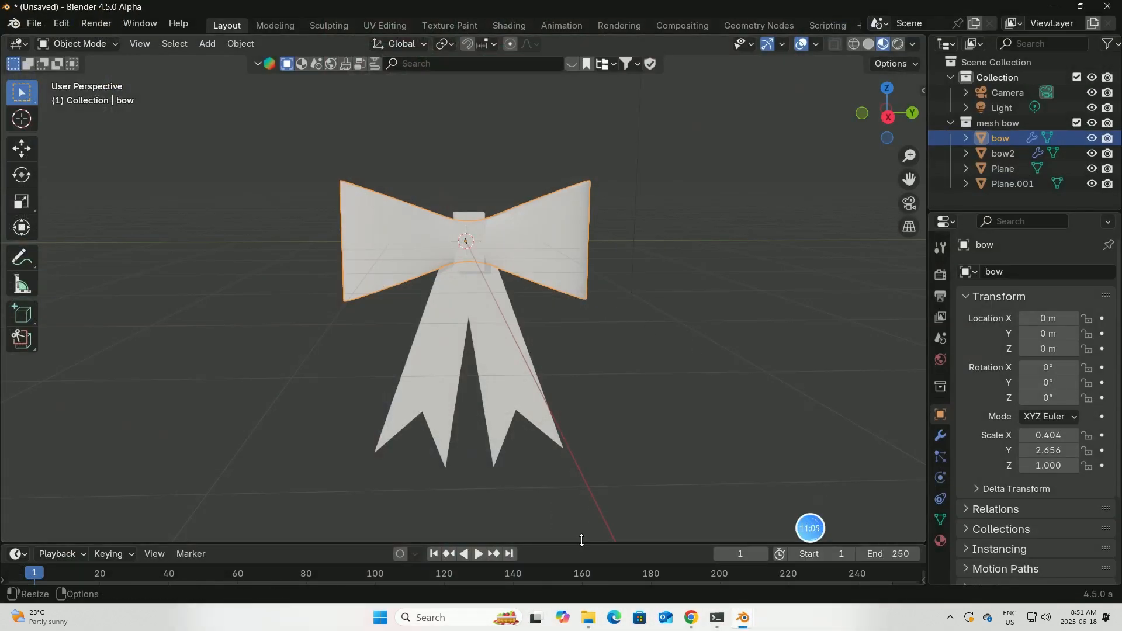
left_click_drag(581, 542, 594, 323)
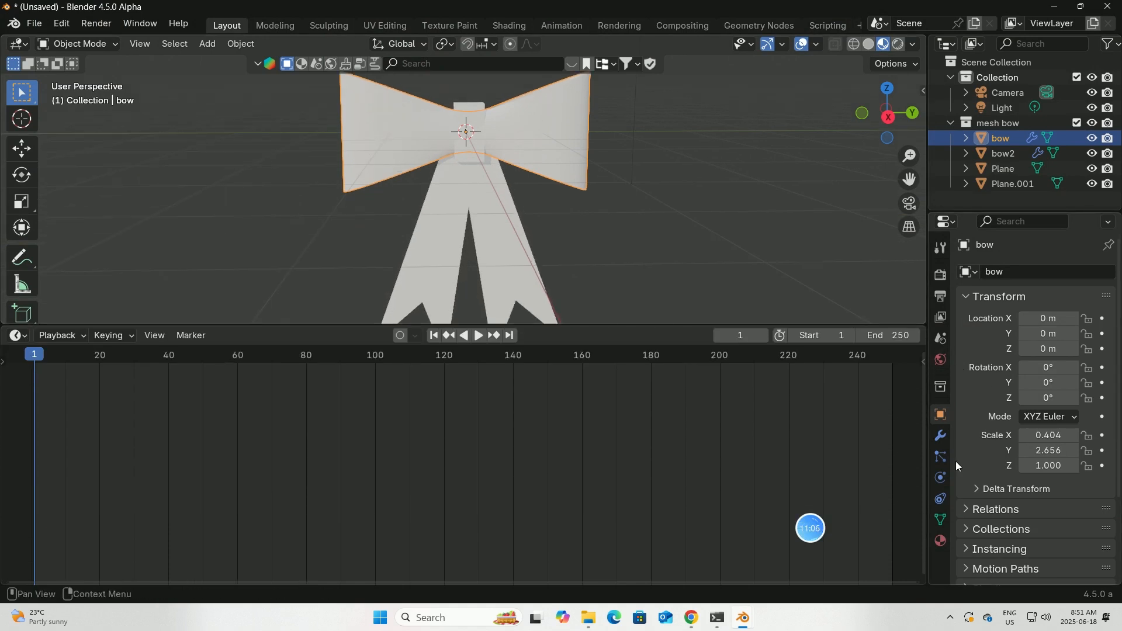
Rename the material of the bow loops to "mesh bow".
left_click(940, 542)
double_click(1011, 334)
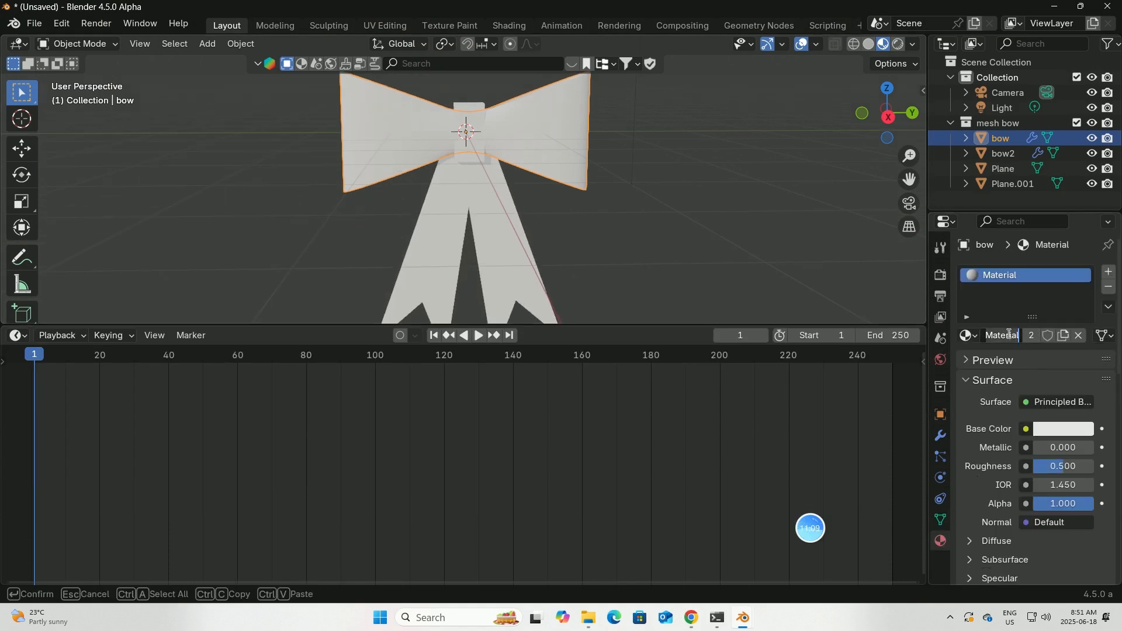
key("BackSpace")
type("mes")
type("h ")
type("bow")
key("Return")
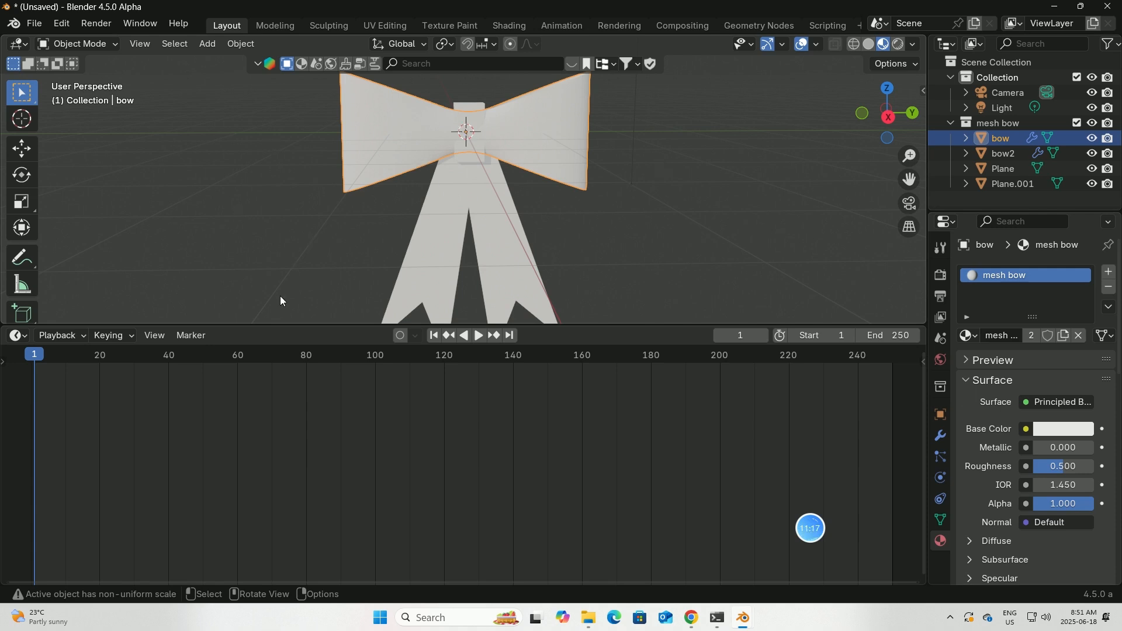
Change the timeline area to the Shader Editor, hide its sidebar and frame the mesh bow material nodes.
left_click(19, 335)
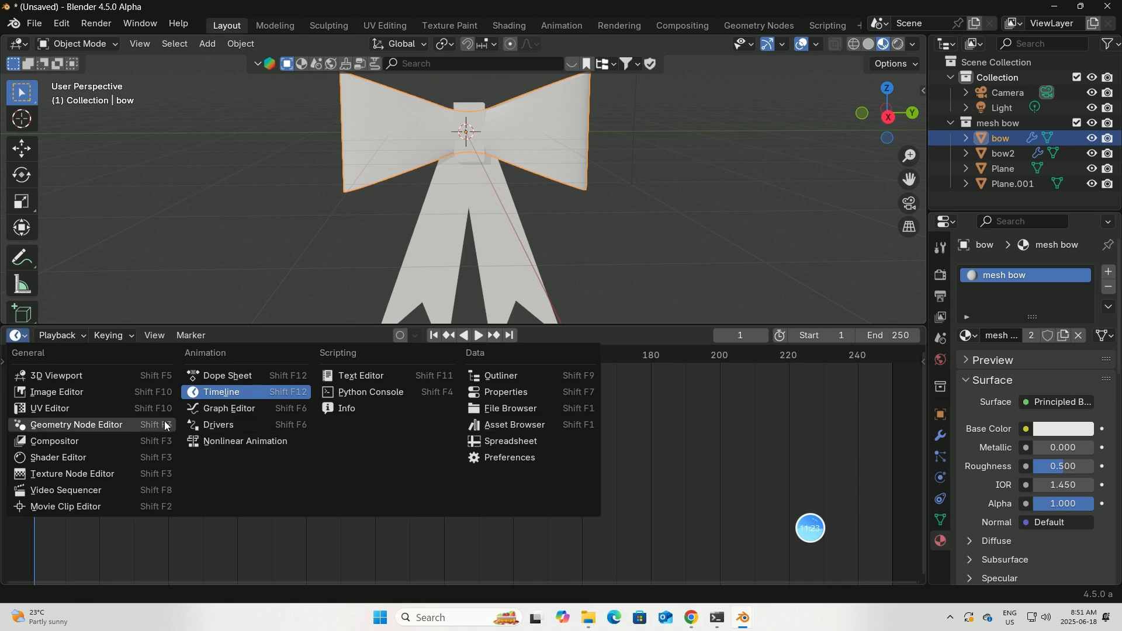
left_click(58, 457)
scroll(574, 384, "up", 10)
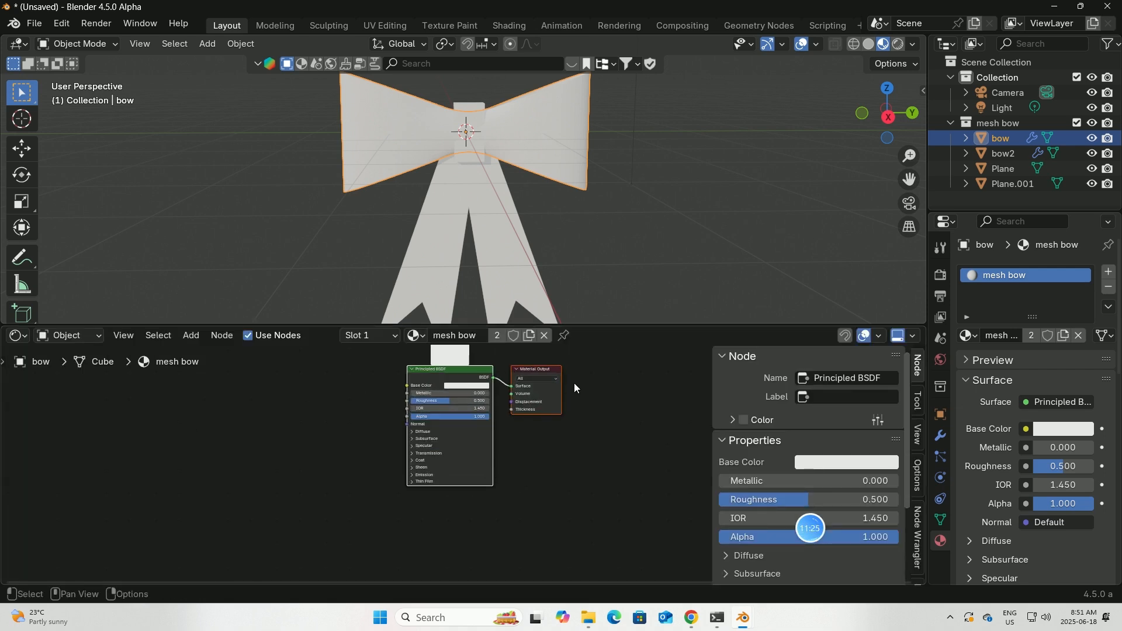
middle_click_drag(579, 406, 540, 508)
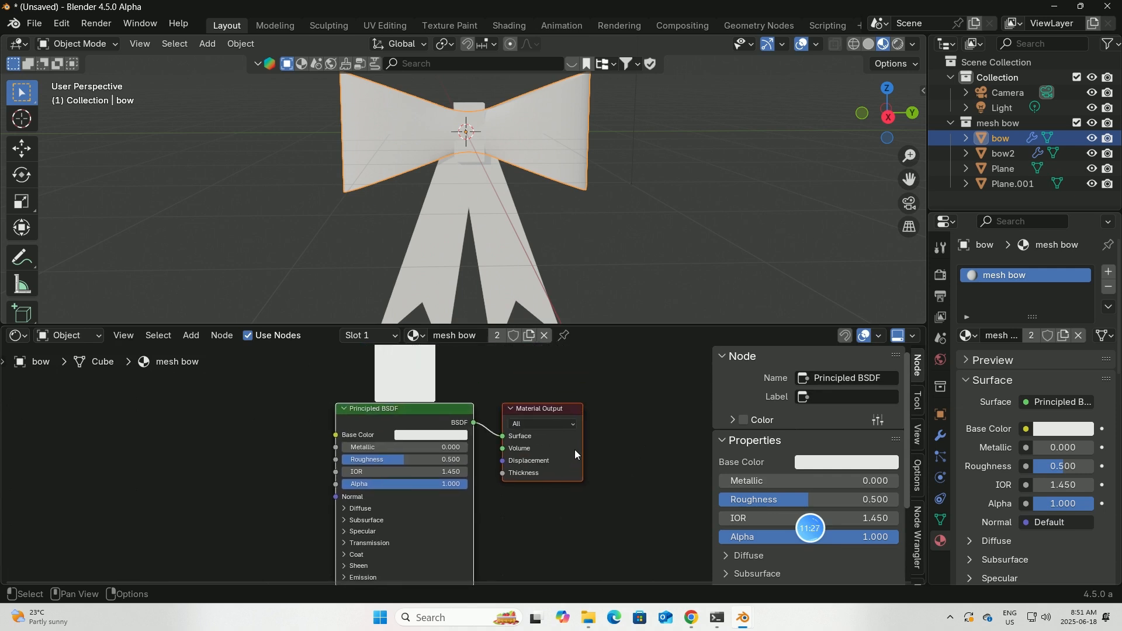
key("n")
scroll(626, 412, "up", 1)
middle_click_drag(627, 413, 757, 388)
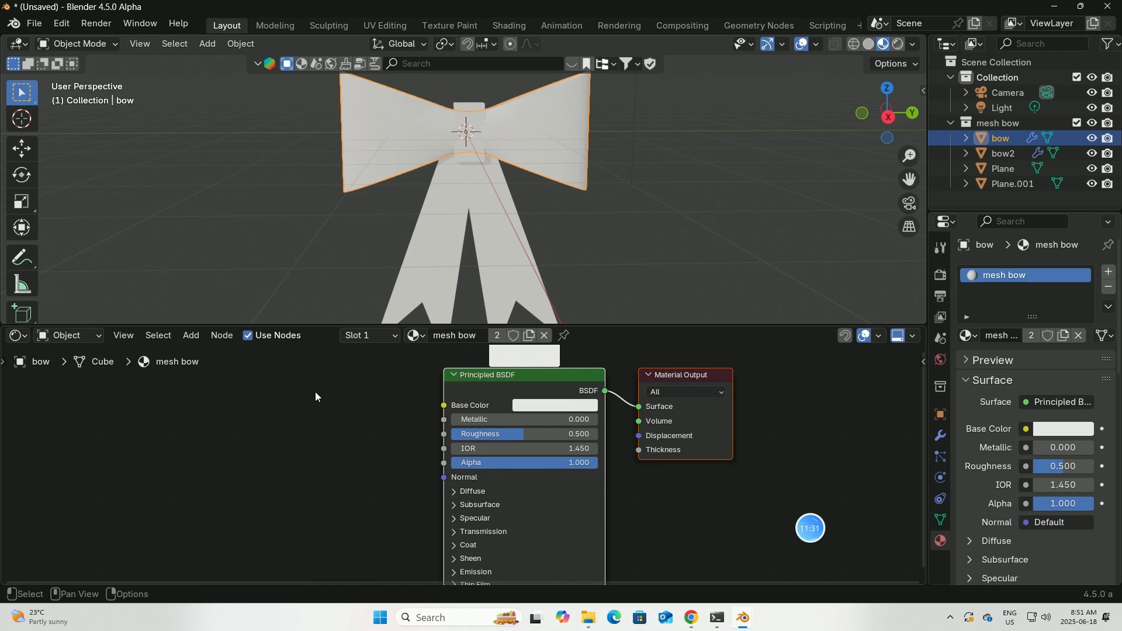
Switch to Chrome and show the bilibili tutorial channel's video collections as a compact grid.
left_click(692, 618)
left_click(250, 18)
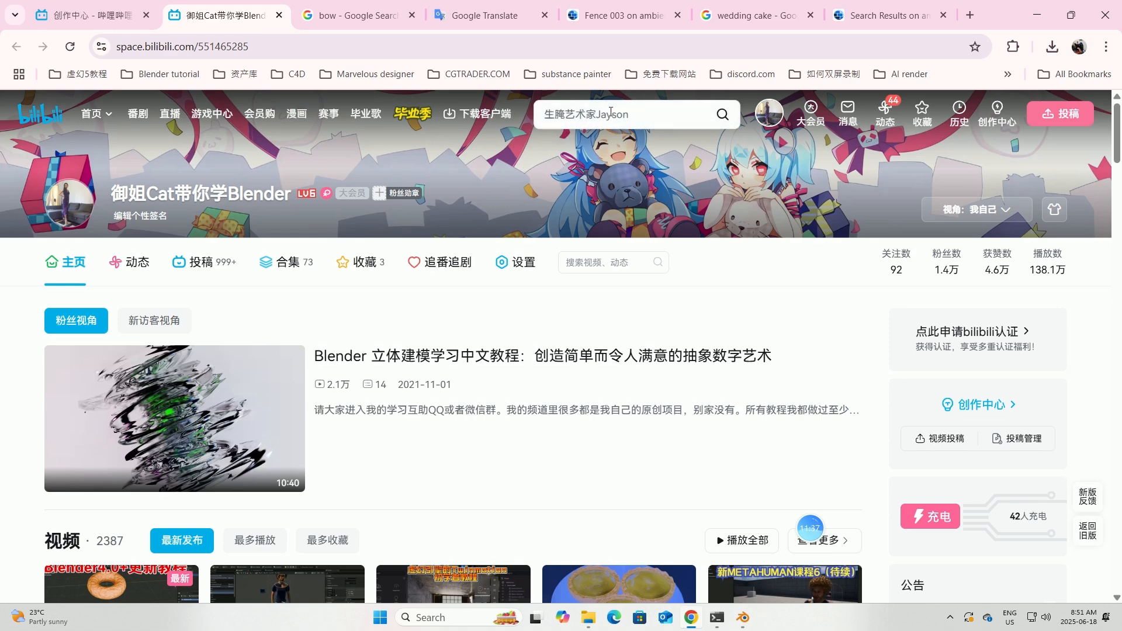
left_click(281, 262)
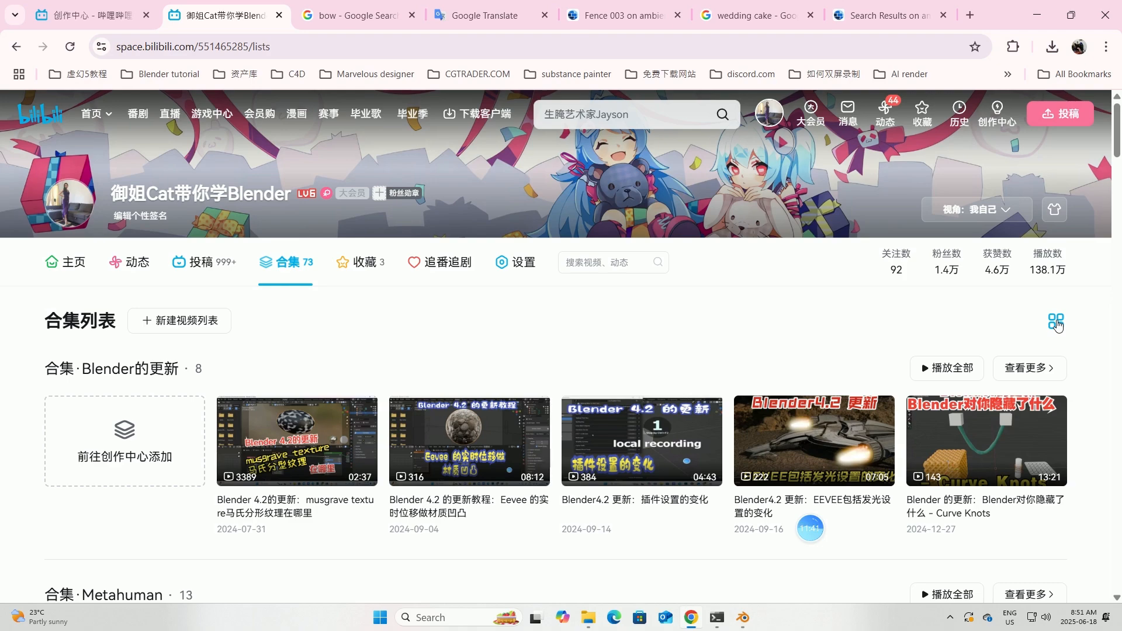
left_click(1057, 323)
scroll(608, 392, "down", 10)
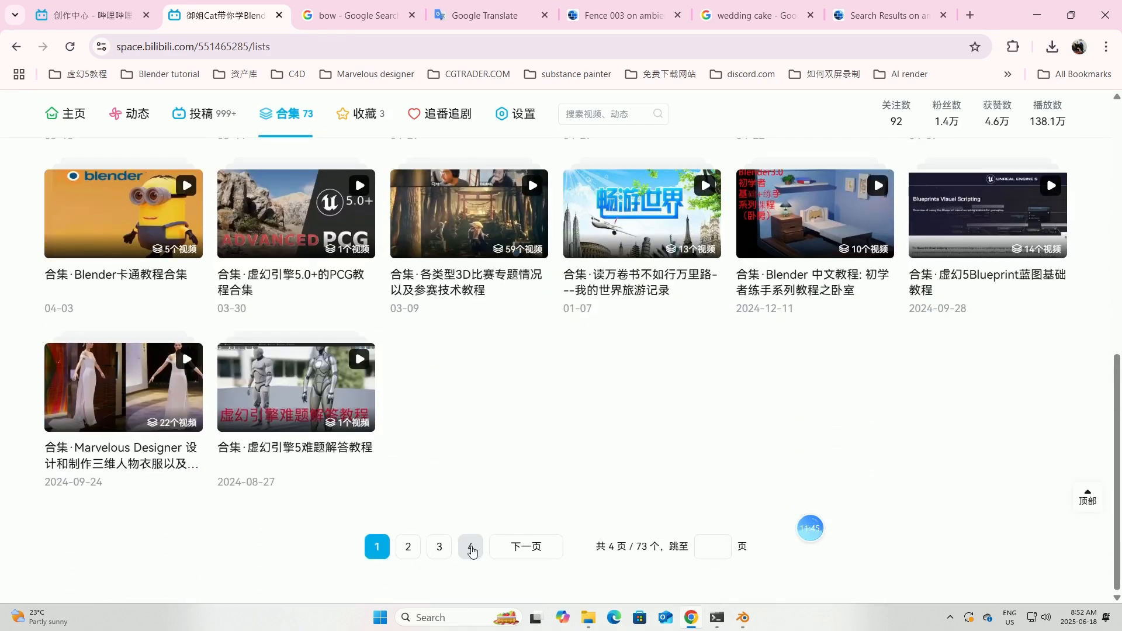
Look through page 2 of the collections and examine the material node lessons in Blender最基础系列教程2.
left_click(409, 547)
scroll(425, 411, "down", 10)
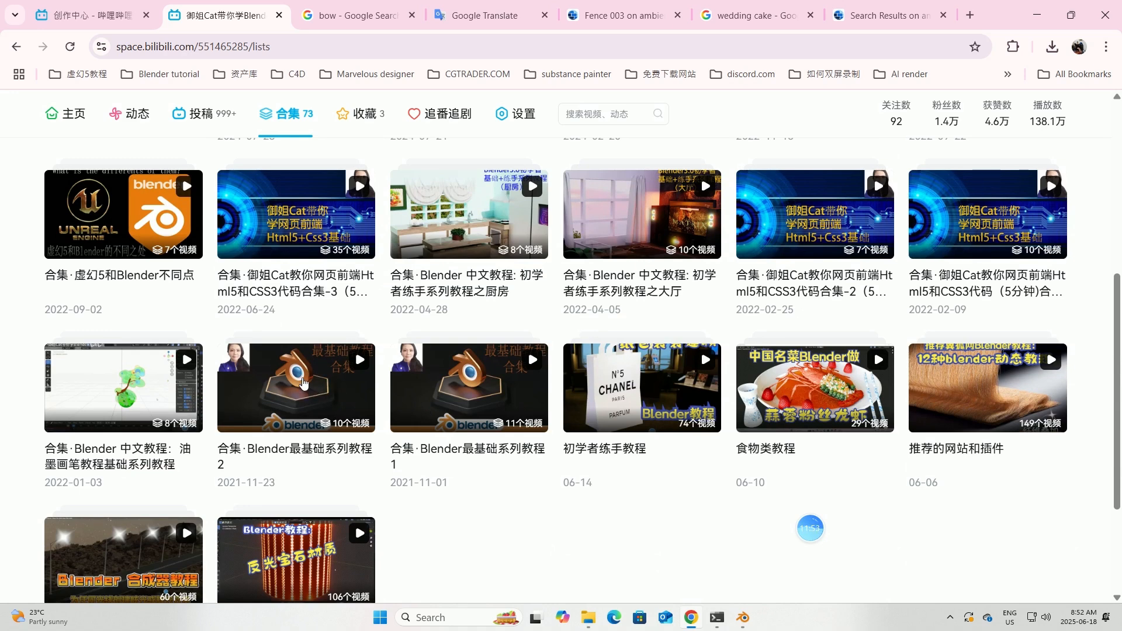
left_click(303, 382)
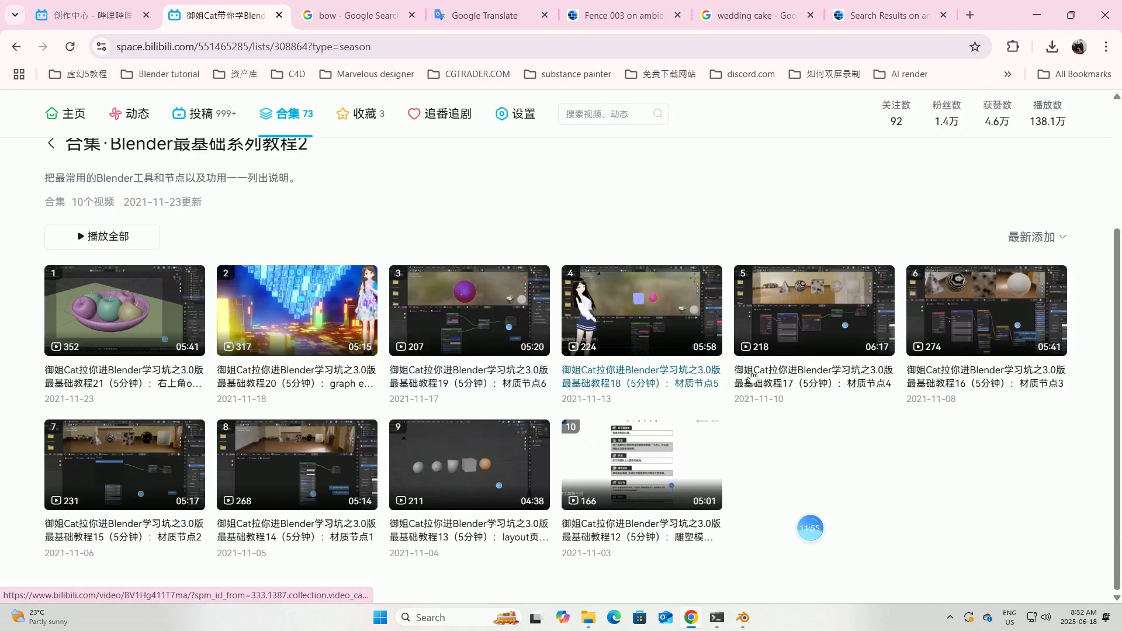
left_click(16, 46)
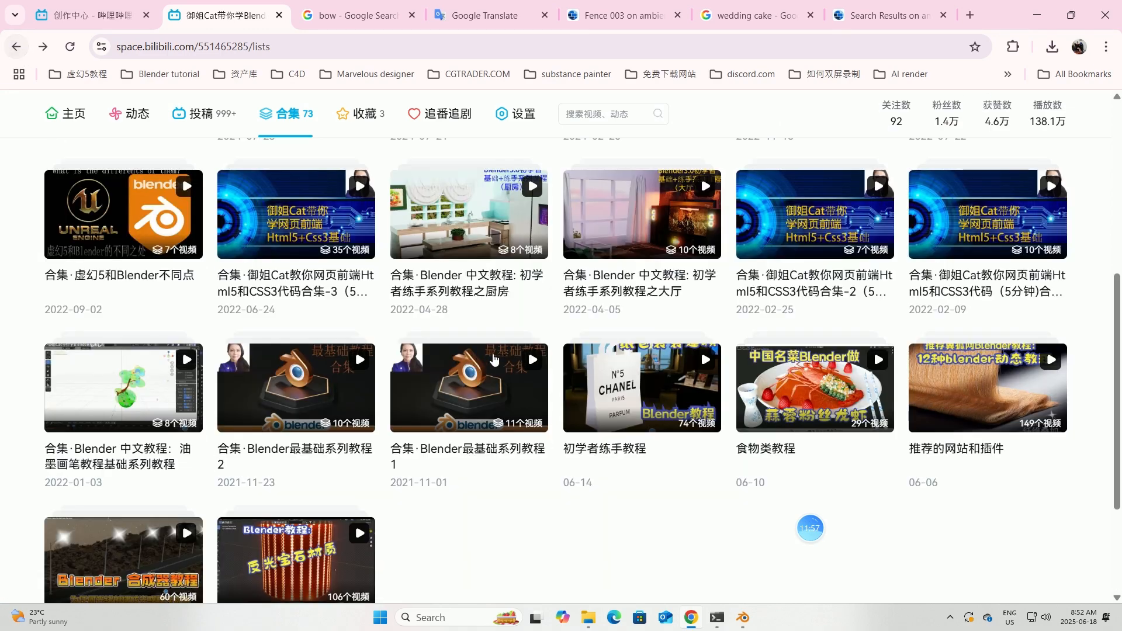
scroll(700, 349, "up", 5)
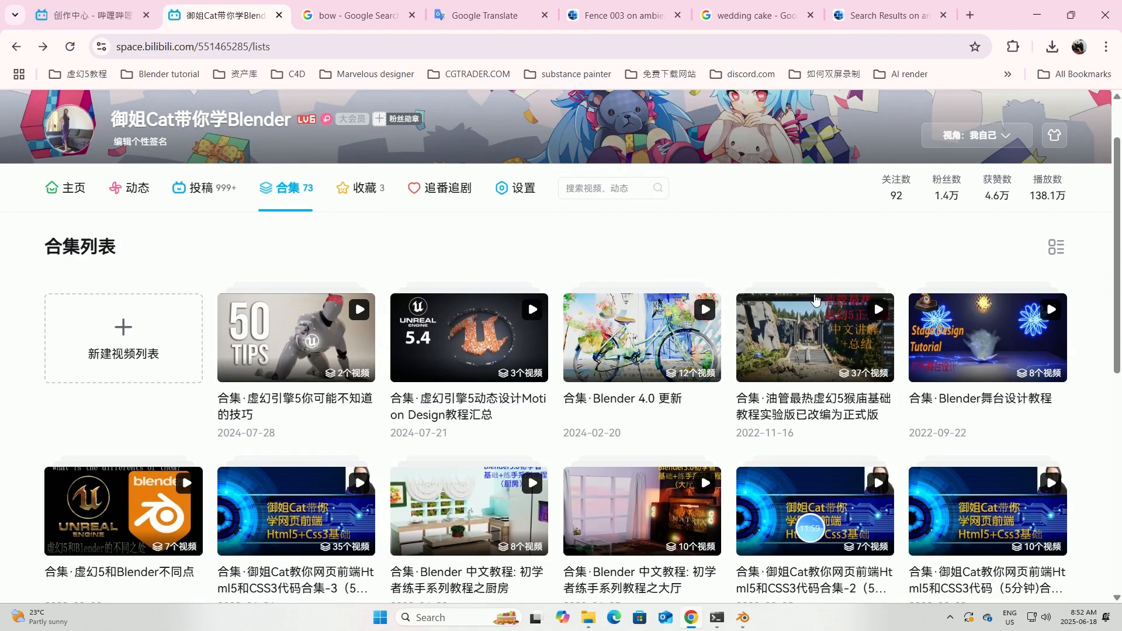
scroll(843, 356, "down", 8)
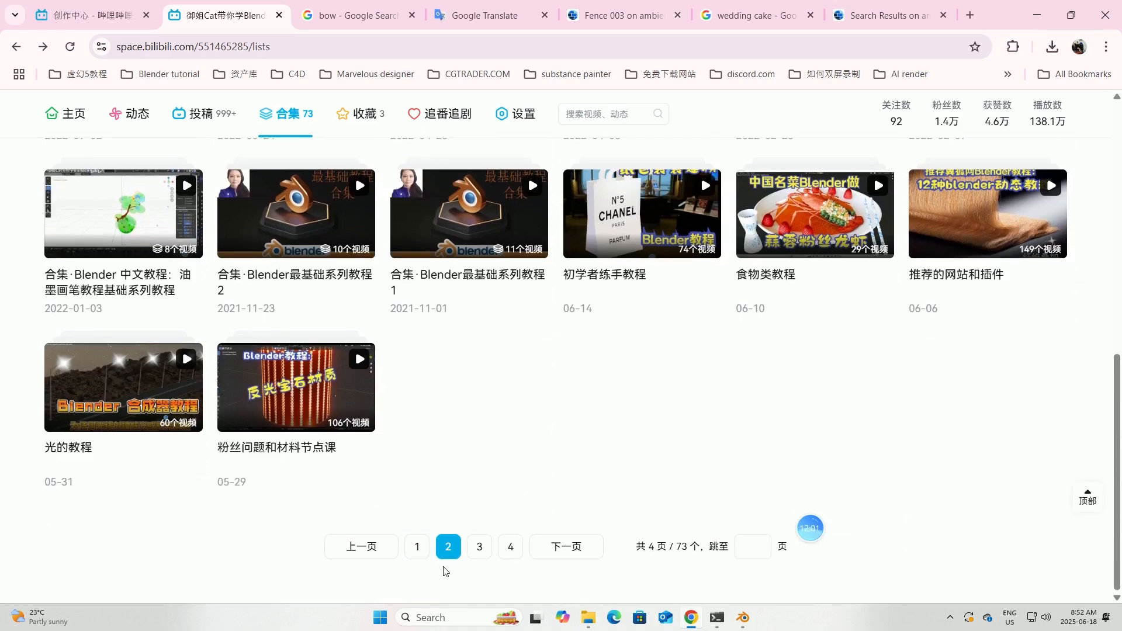
Go back to page 1 of the channel's collections and look through the Blender basics series listed there.
left_click(417, 546)
scroll(741, 404, "down", 5)
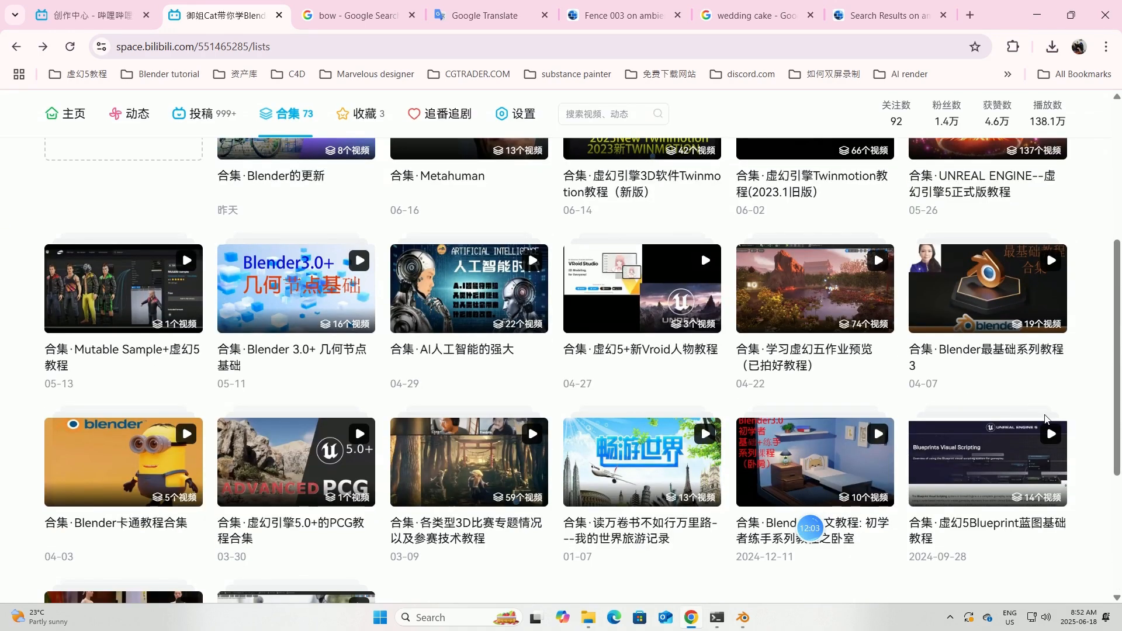
scroll(537, 275, "up", 3)
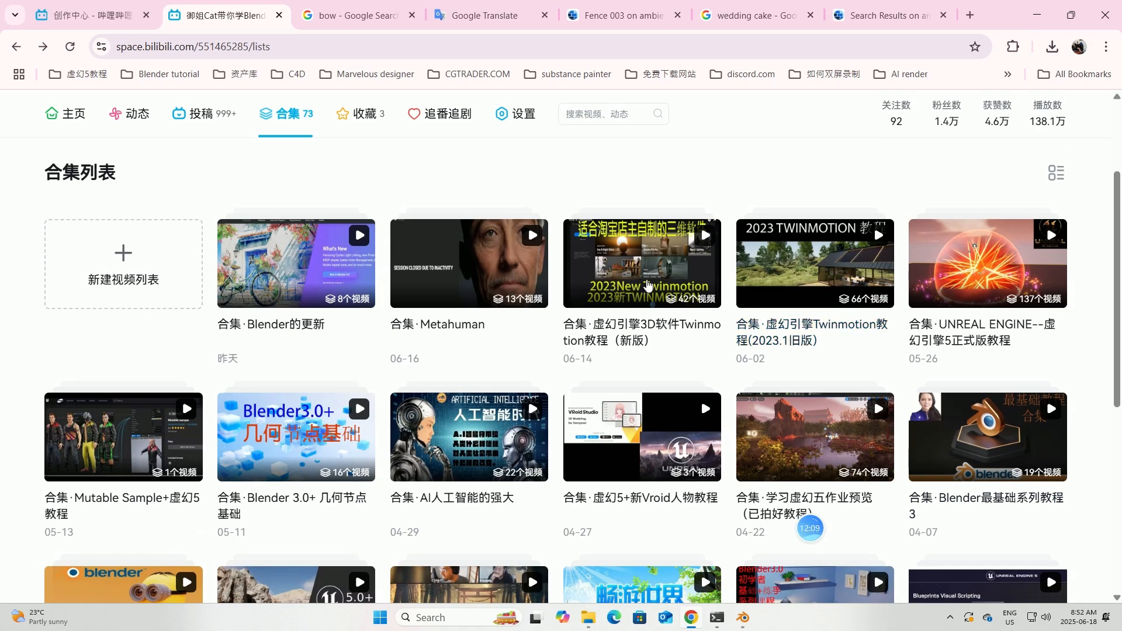
scroll(768, 299, "down", 8)
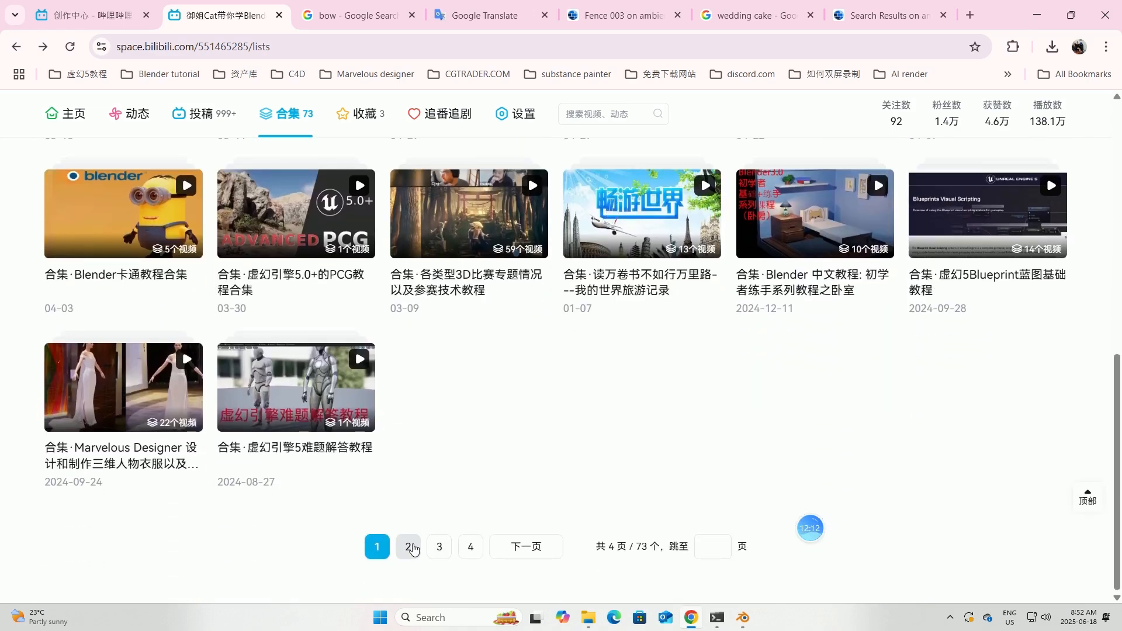
Look through page 2 of the channel's collections, view the 光的教程 light tutorials list and return to the collections.
left_click(409, 547)
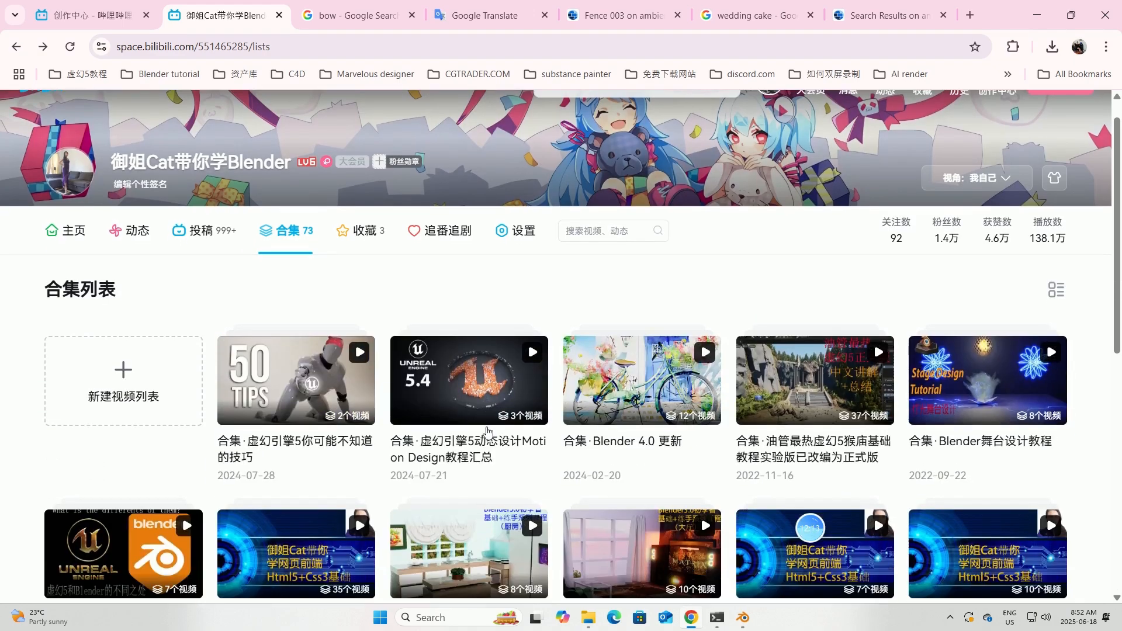
scroll(487, 420, "down", 10)
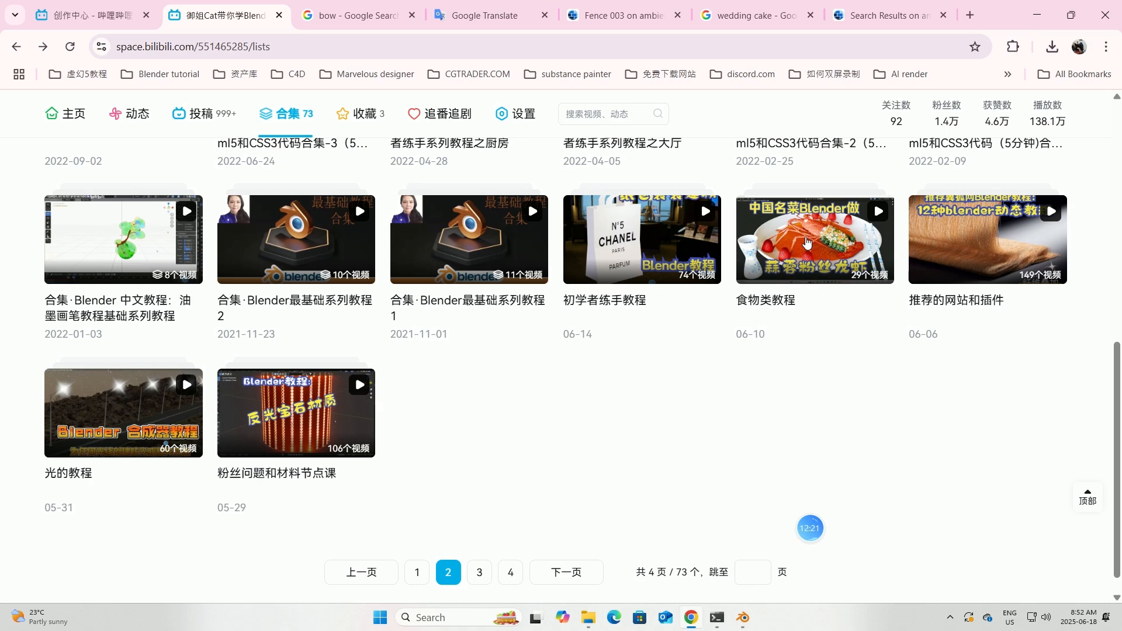
left_click(151, 432)
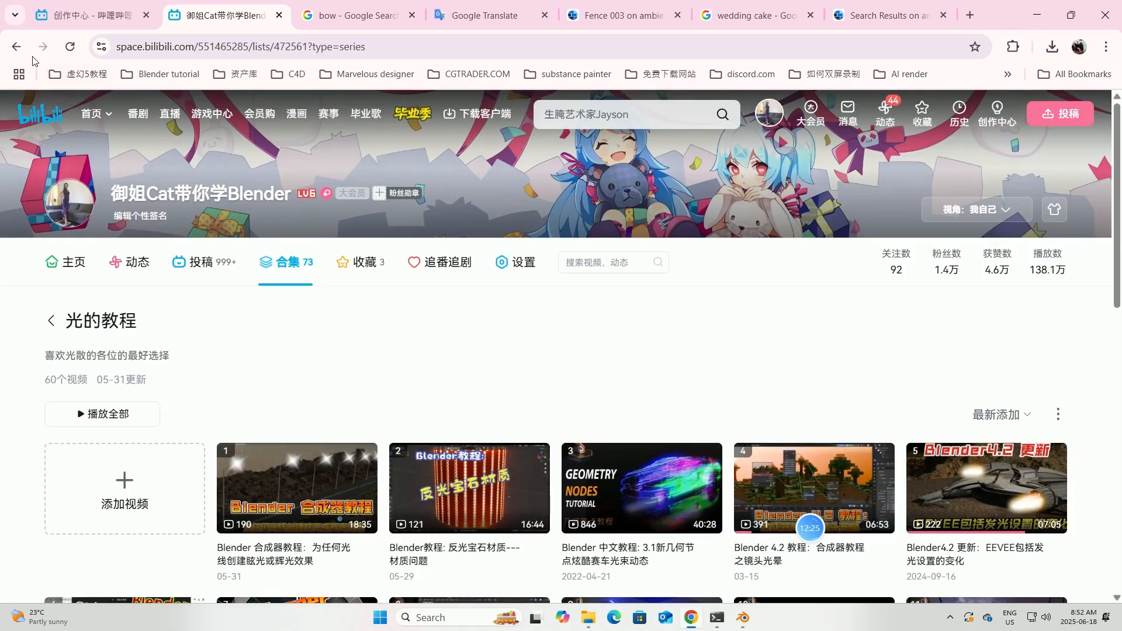
left_click(17, 47)
Open page 3 of the collections and examine the topic playlists there, including abstract, geometry nodes and compositing tutorials.
left_click(479, 566)
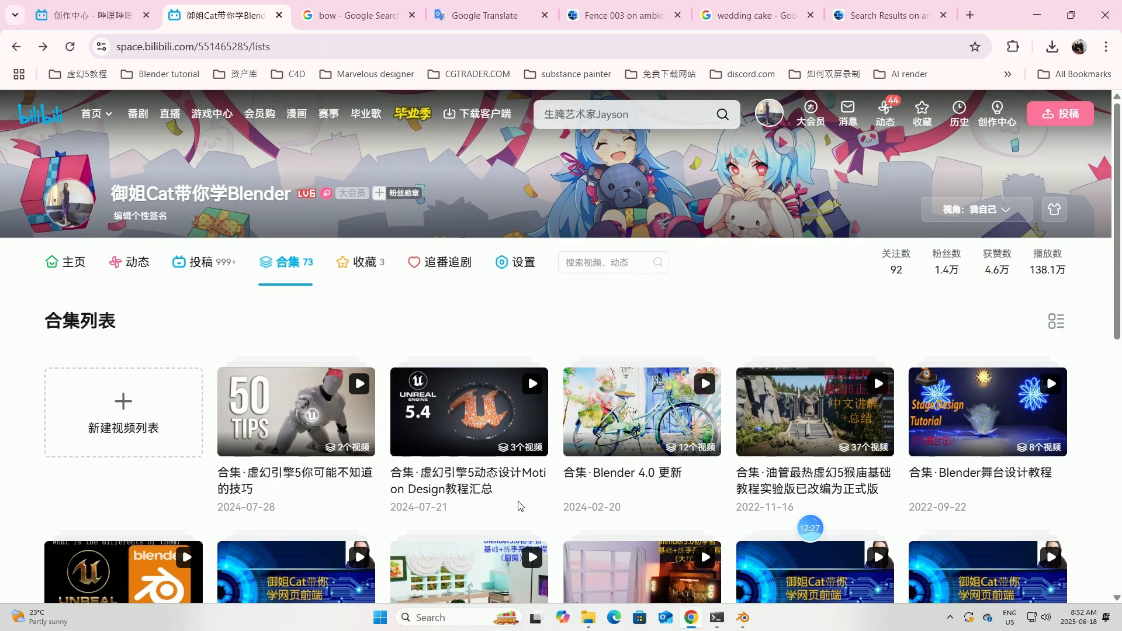
scroll(862, 328, "down", 8)
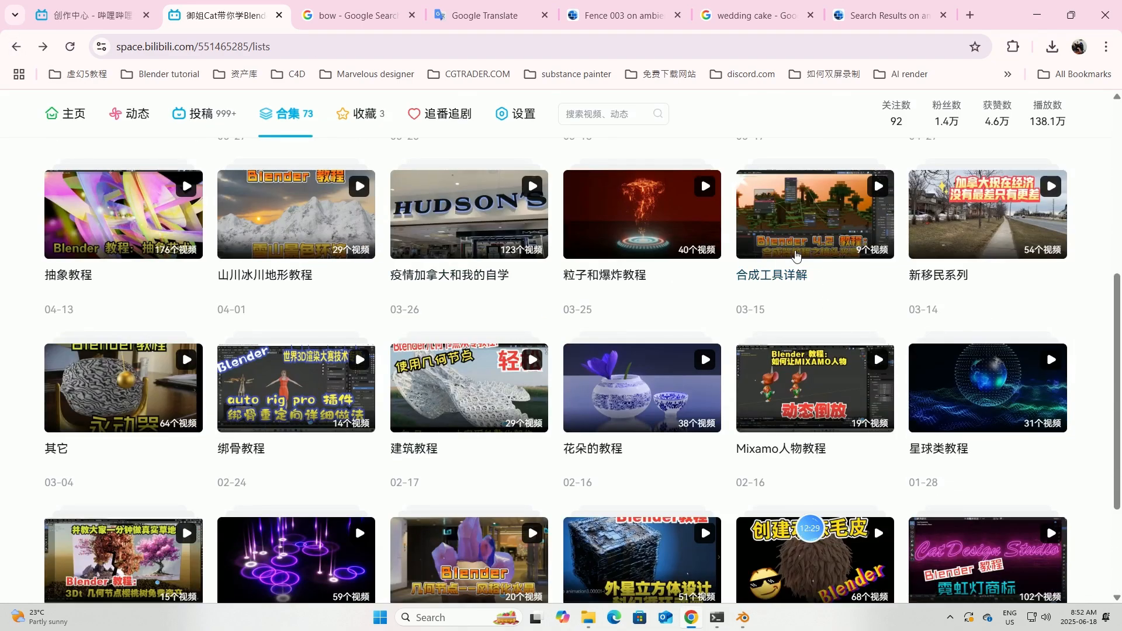
scroll(385, 412, "down", 3)
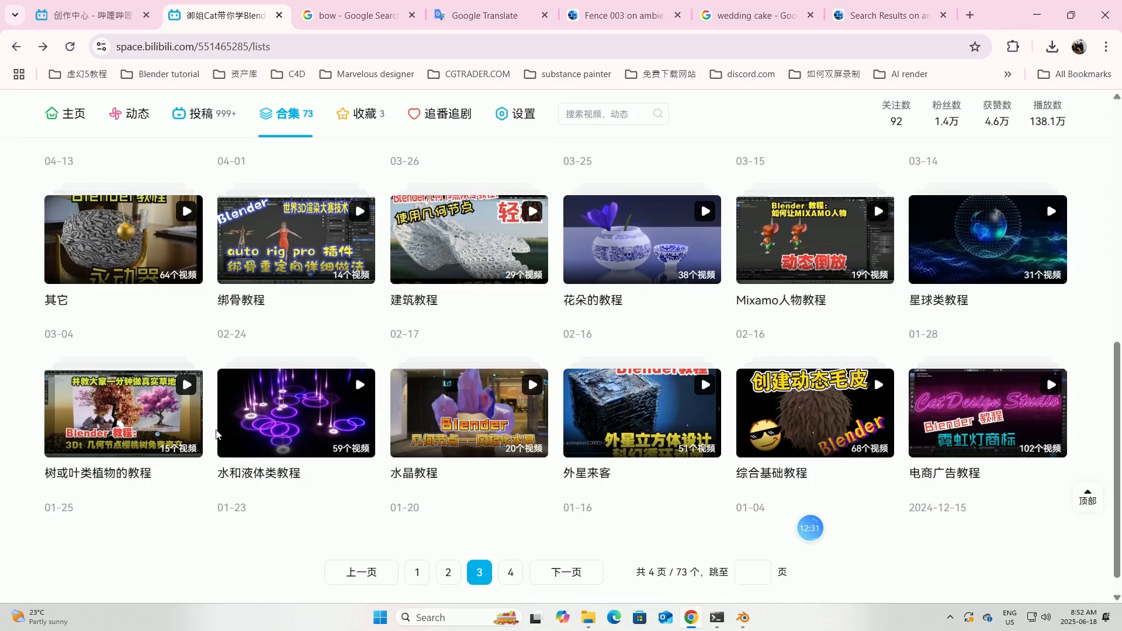
scroll(646, 402, "up", 6)
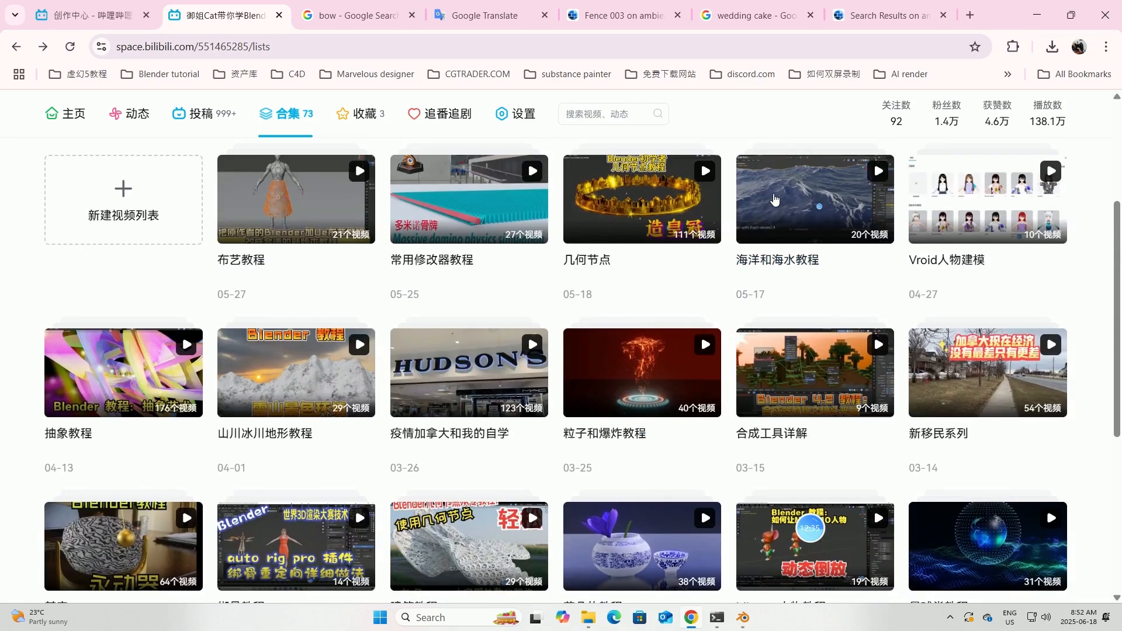
scroll(514, 346, "up", 1)
scroll(477, 360, "down", 3)
scroll(478, 360, "down", 1)
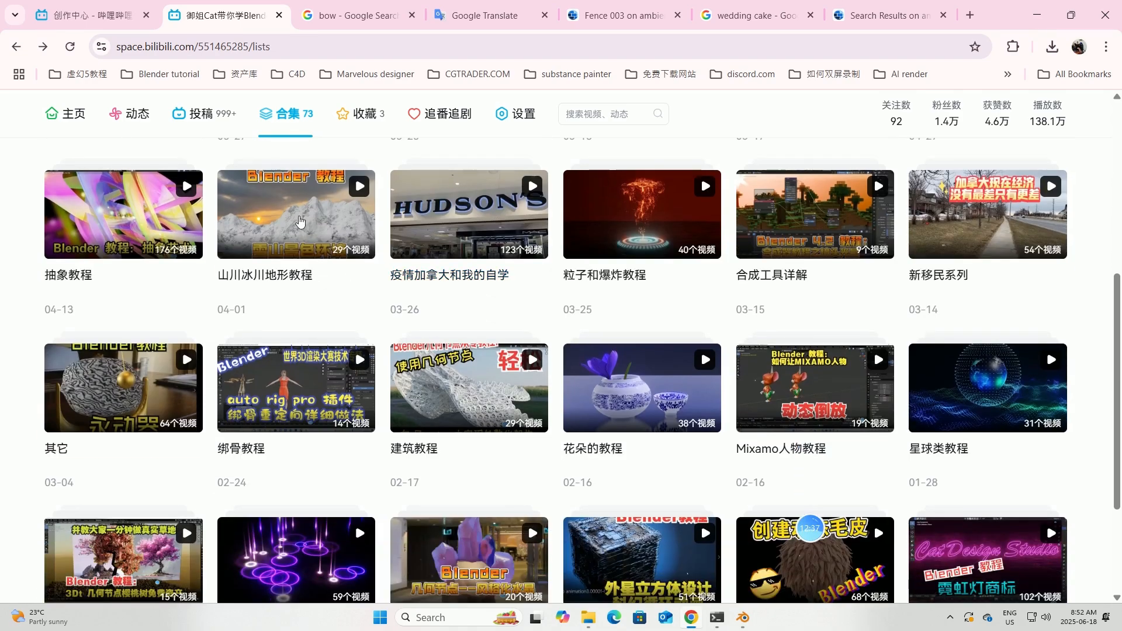
scroll(499, 412, "down", 3)
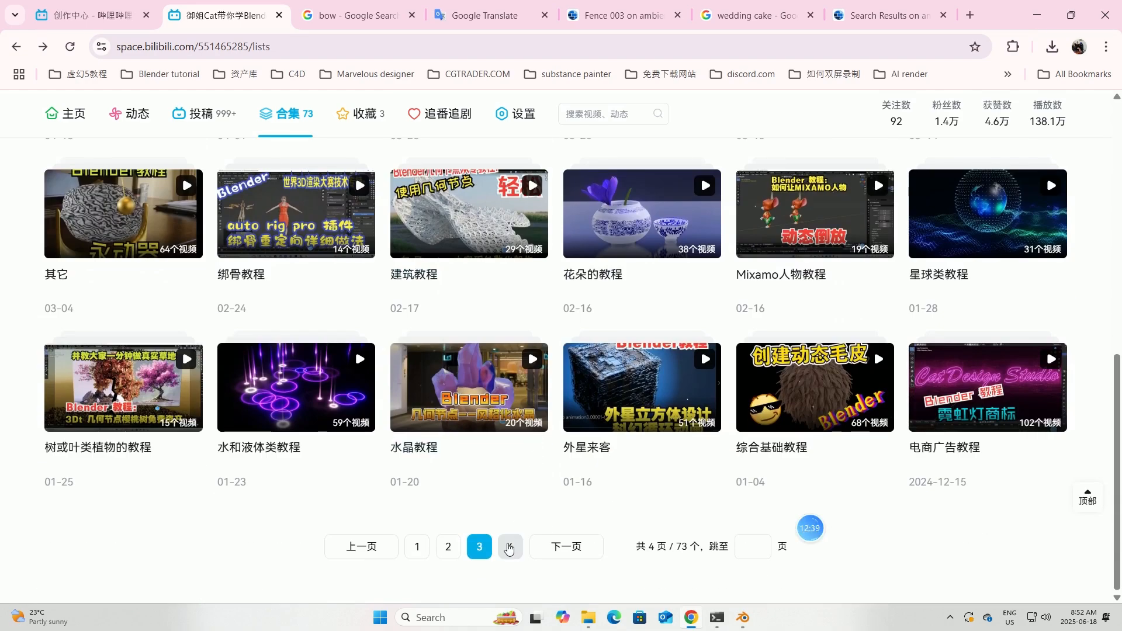
Open page 4 of the collections and look through the last tutorial playlists.
left_click(510, 547)
scroll(658, 378, "down", 1)
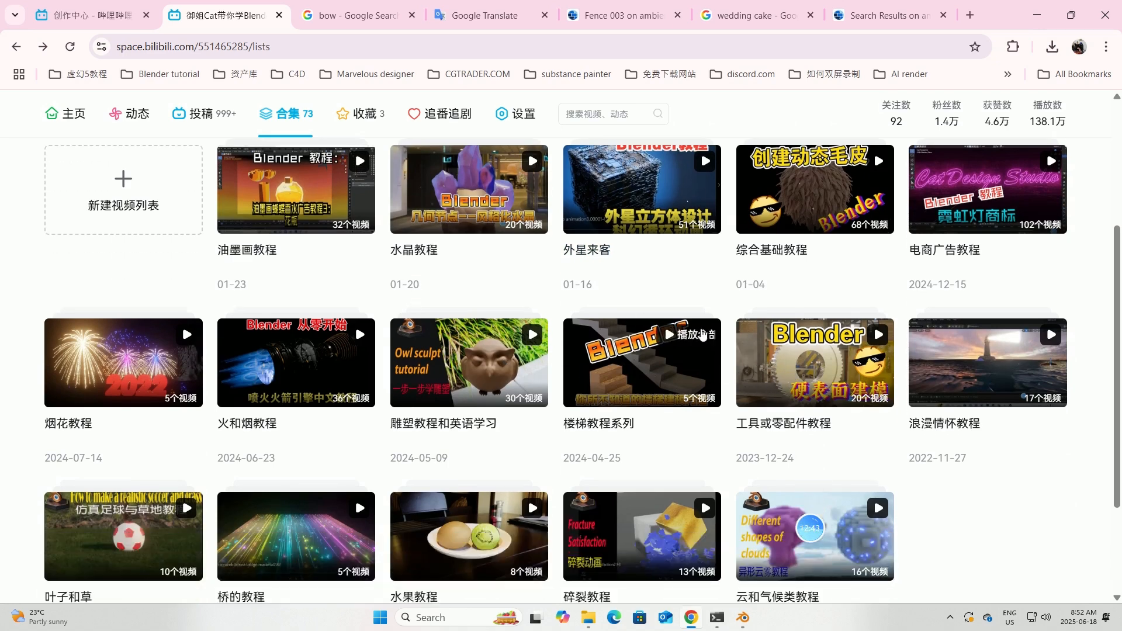
scroll(777, 360, "down", 1)
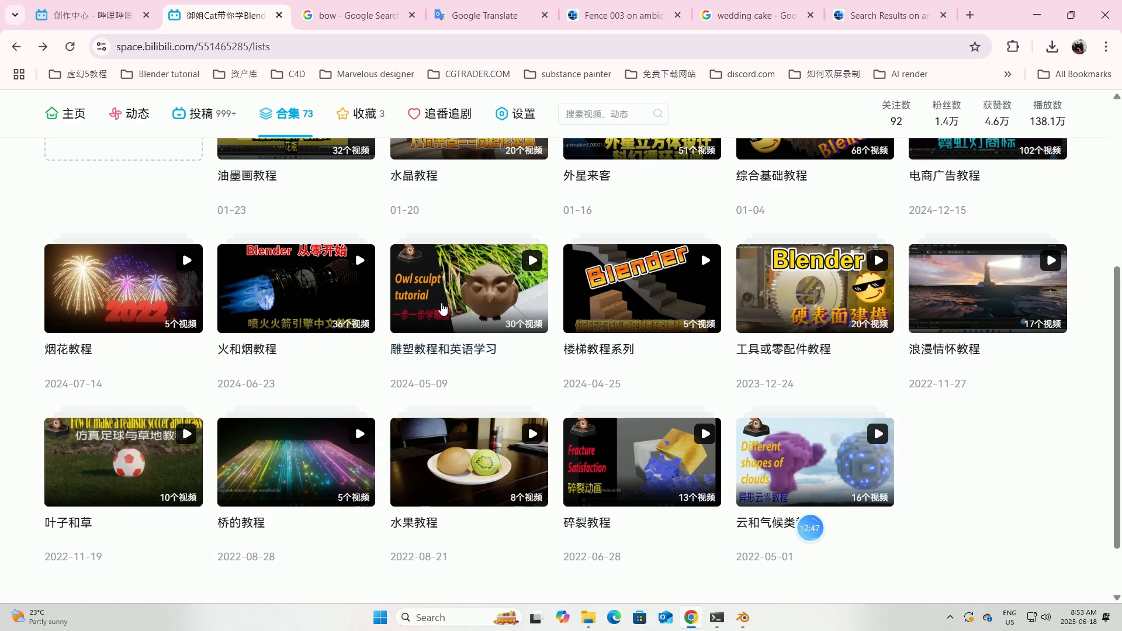
scroll(442, 308, "up", 2)
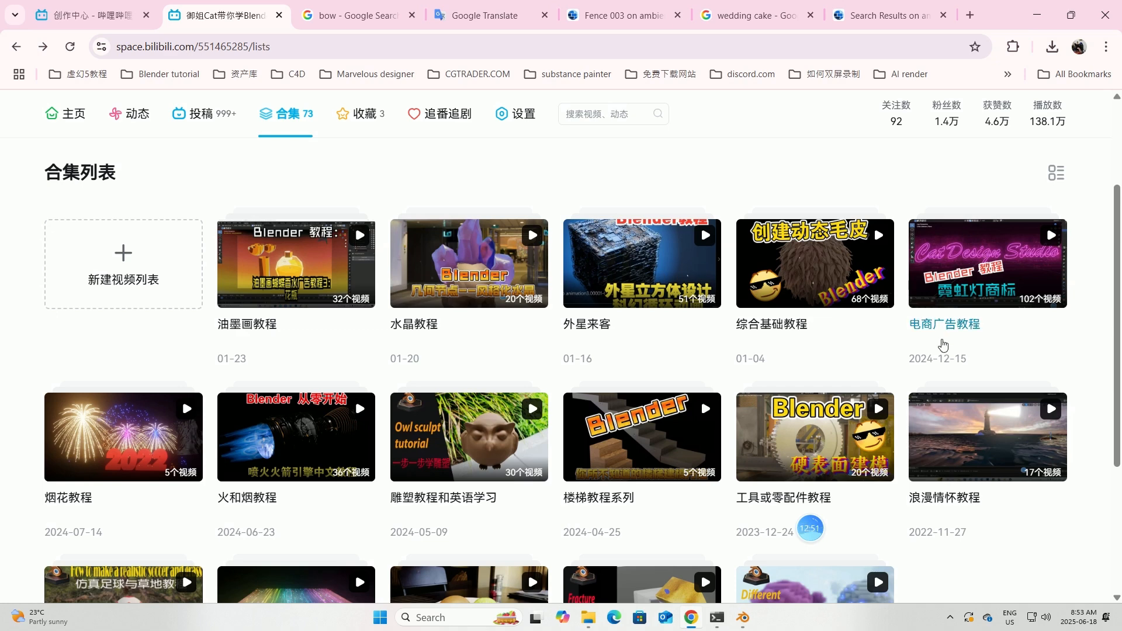
scroll(512, 457, "down", 2)
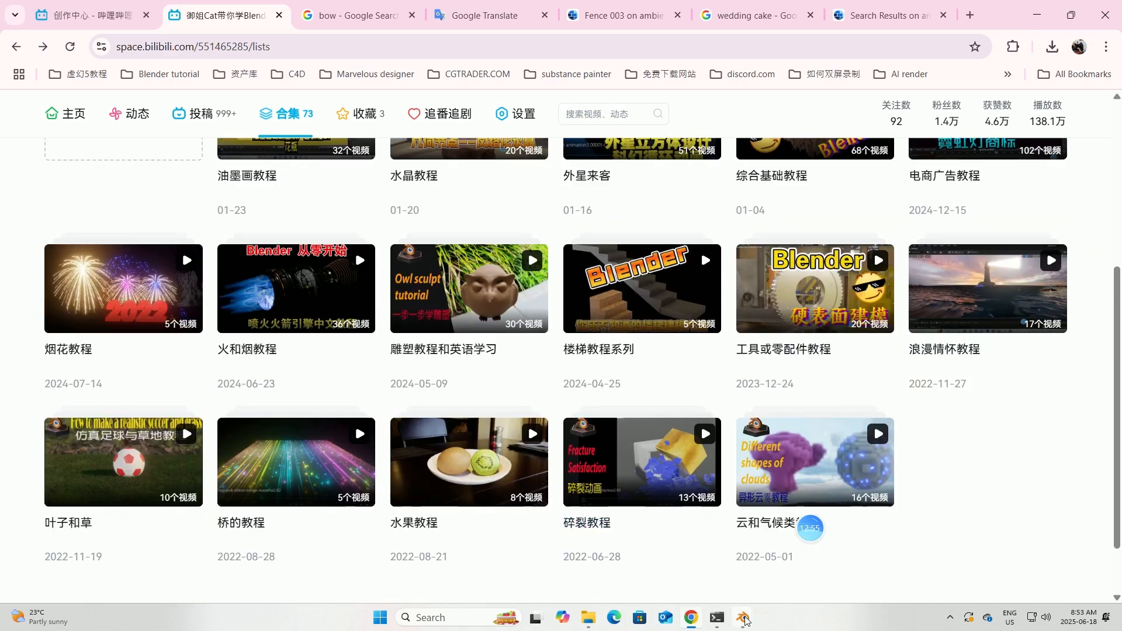
Switch to the unsaved bow file in Blender and start a Principled Texture Setup, browsing to the Downloads folder.
mouse_move(743, 617)
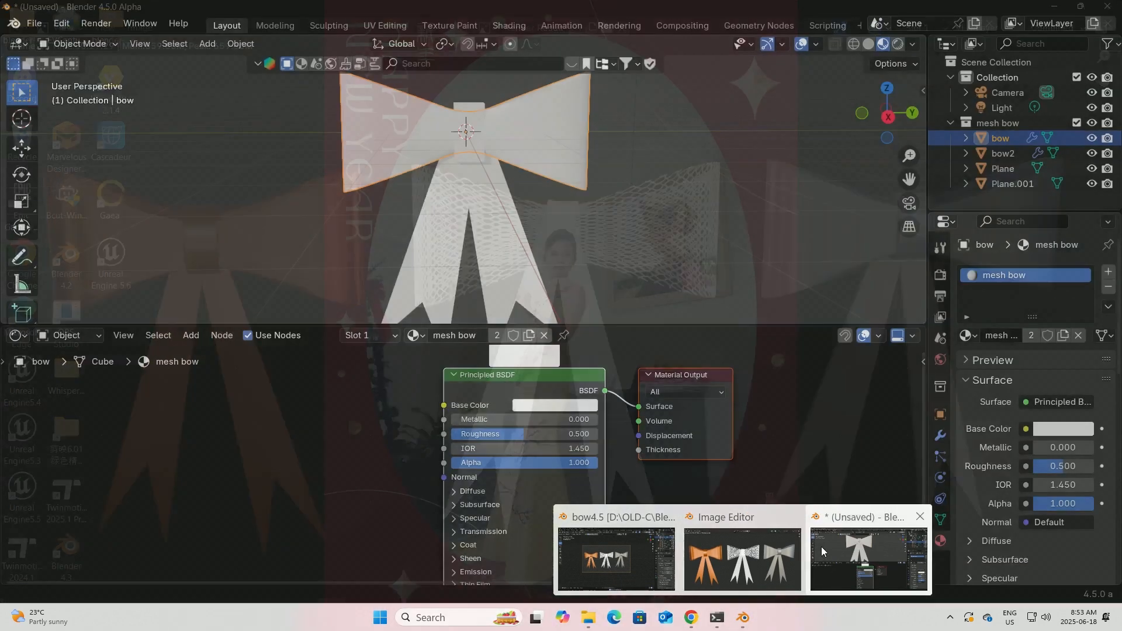
left_click(822, 546)
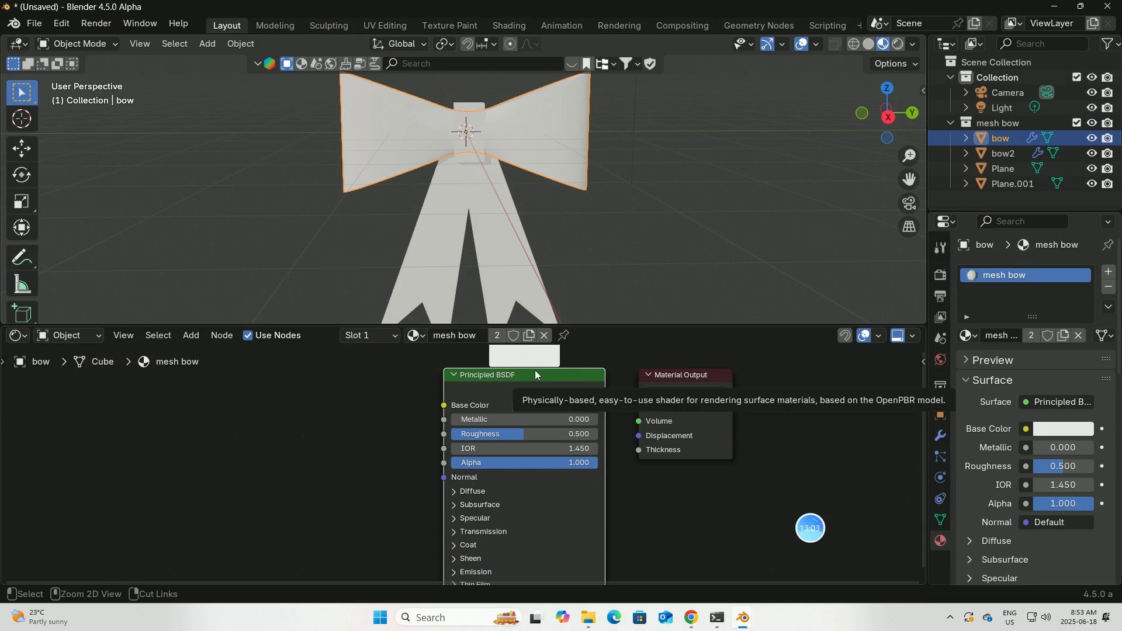
key("ctrl+shift+t")
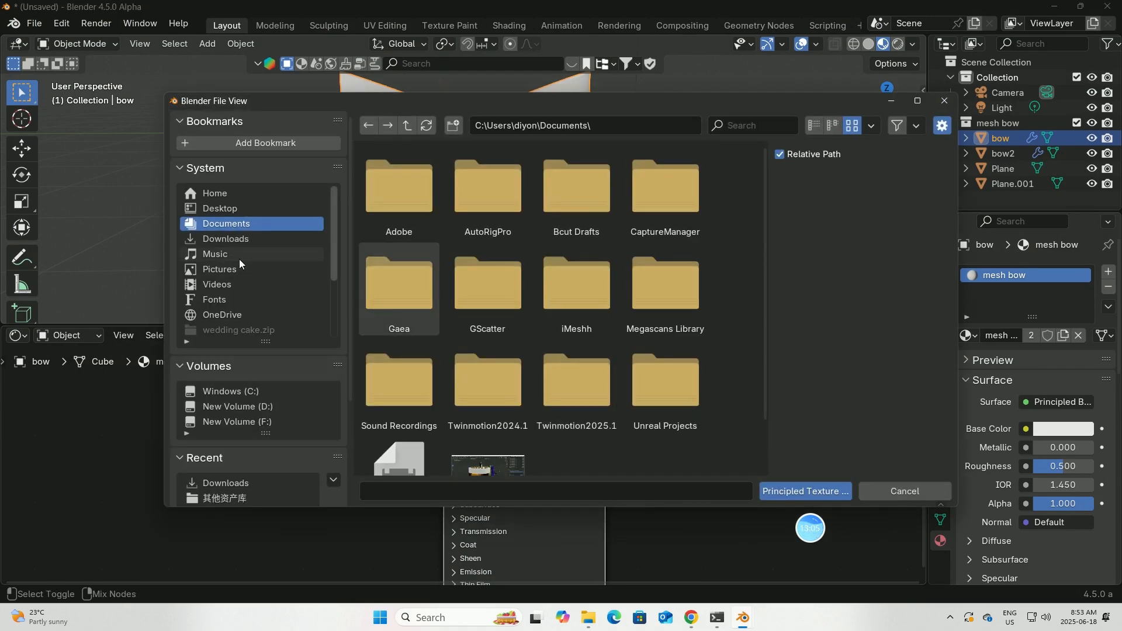
left_click(233, 239)
left_click(750, 127)
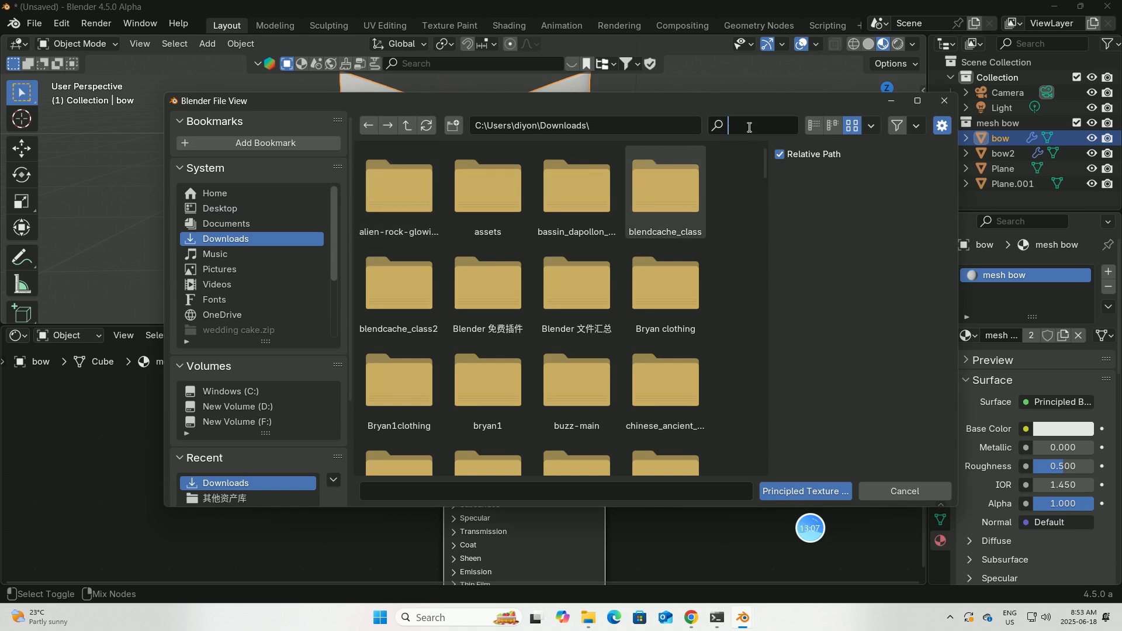
type("unre")
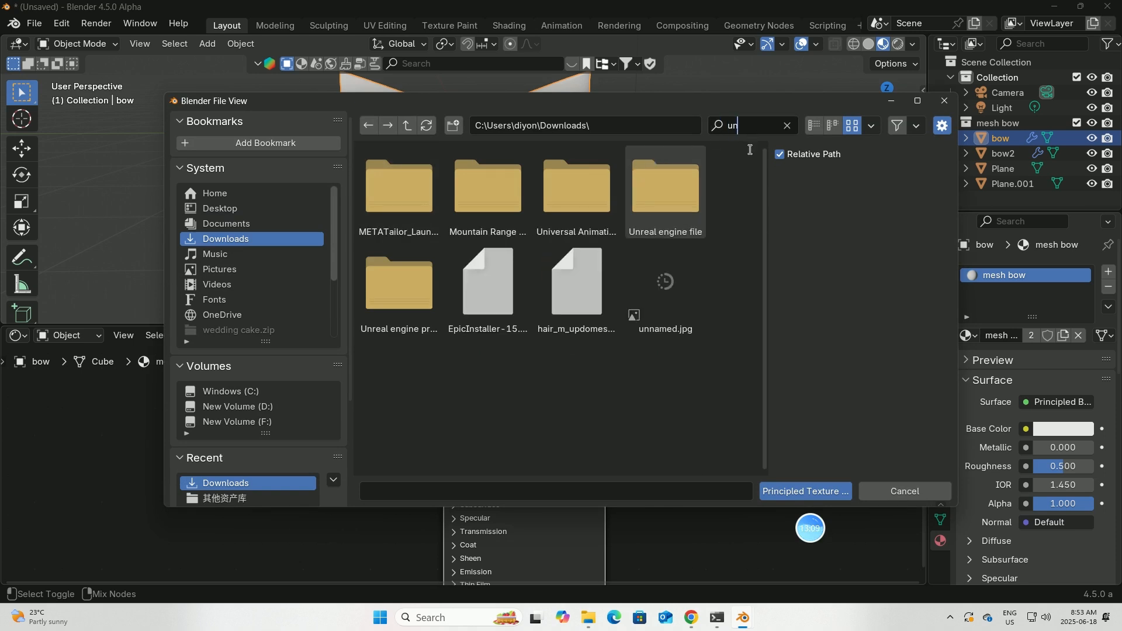
key("BackSpace")
key("BackSpace")
key("BackSpace")
key("BackSpace")
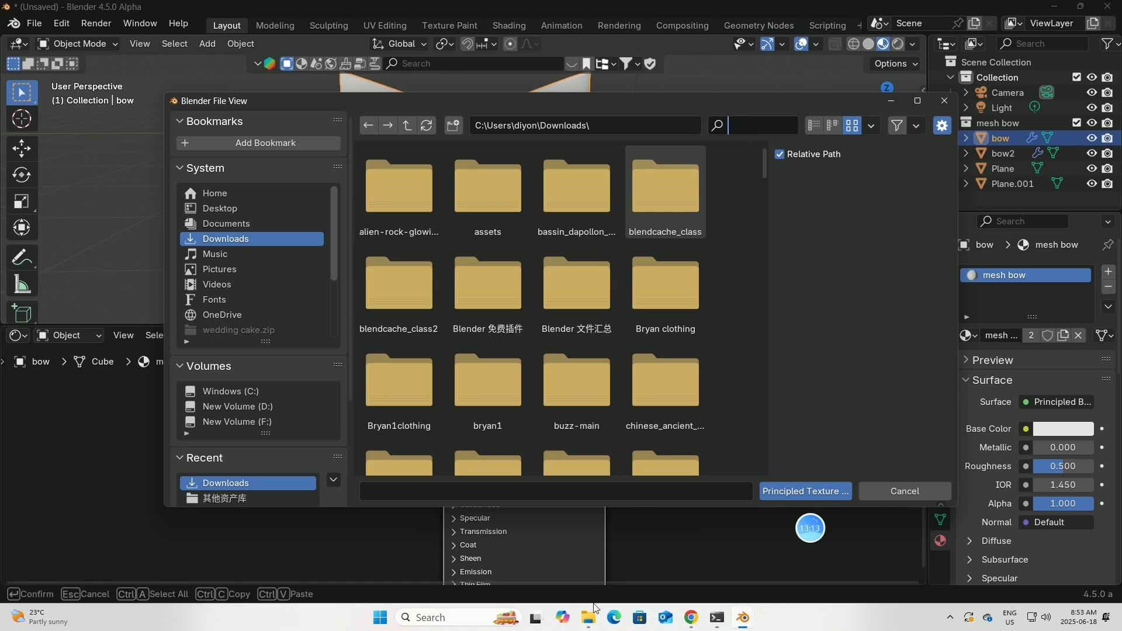
Check the name of the downloaded net texture folder in File Explorer's Downloads and minimize that window.
mouse_move(588, 617)
left_click(512, 566)
left_click(512, 566)
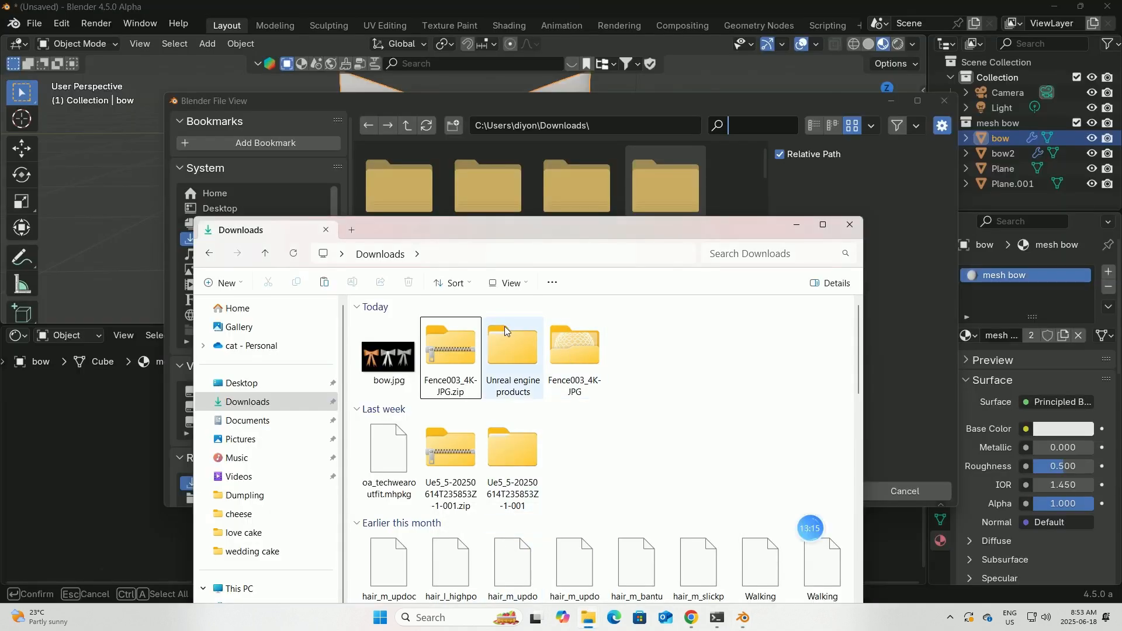
left_click(797, 225)
Filter Downloads for "fence", open the Fence003_4K-JPG folder and load all its Fence003_4K-JPG texture maps into the mesh bow material.
type("fence")
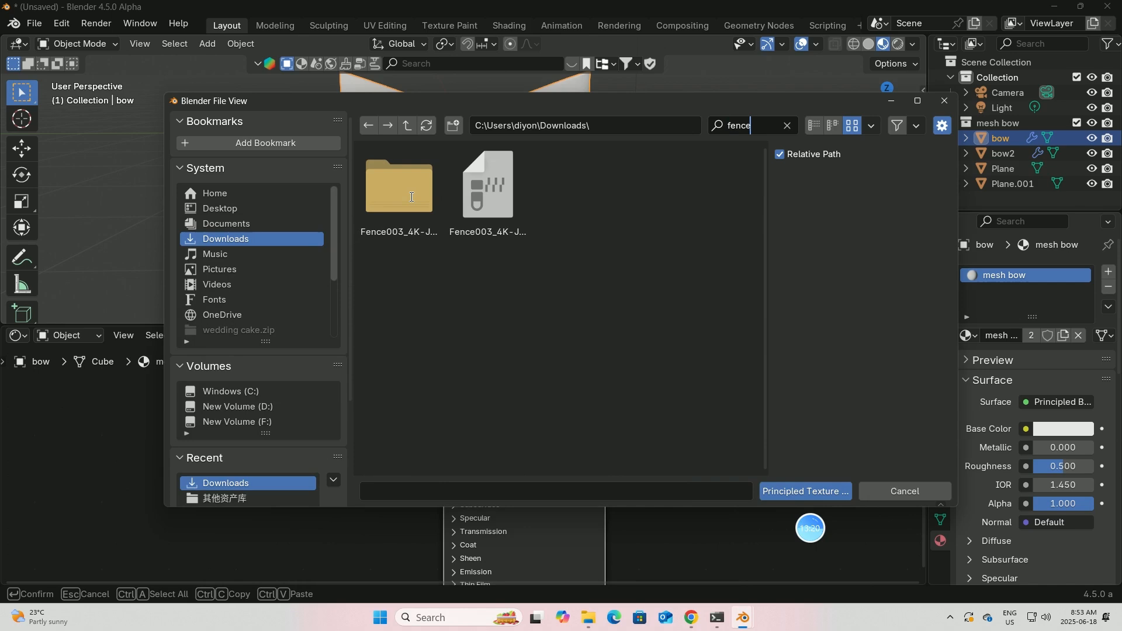
double_click(411, 197)
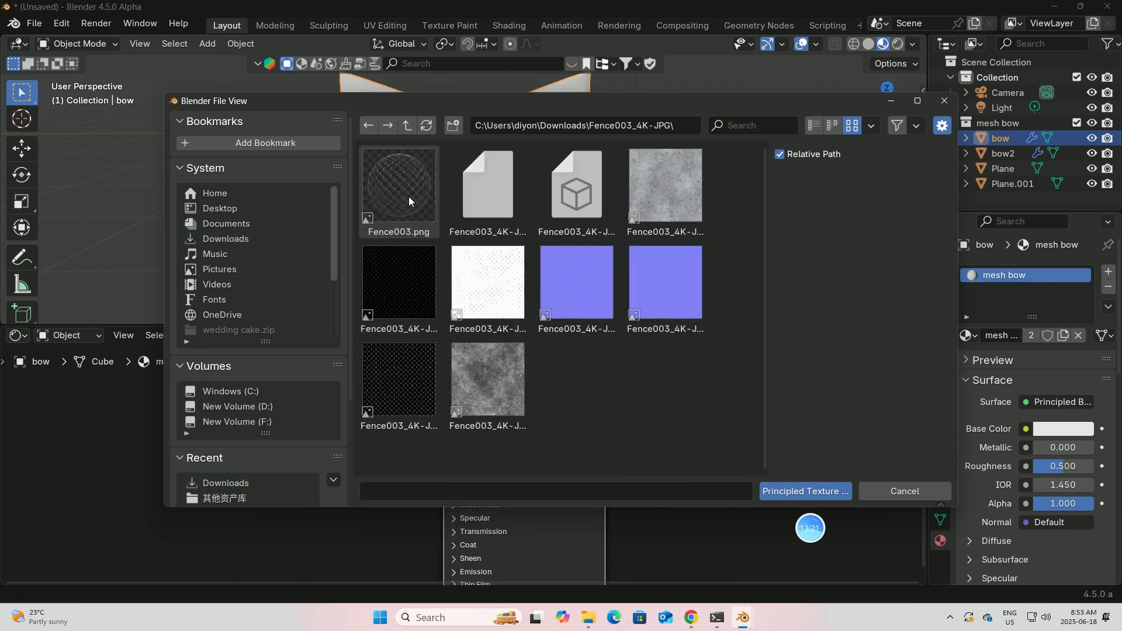
left_click(663, 189)
key("a")
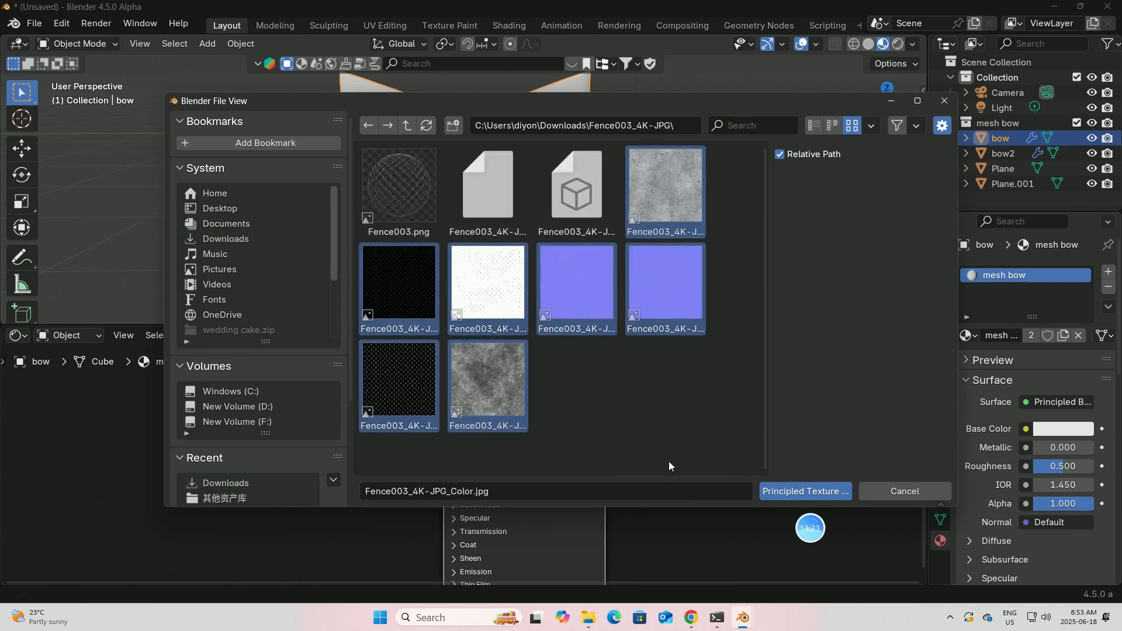
left_click(806, 491)
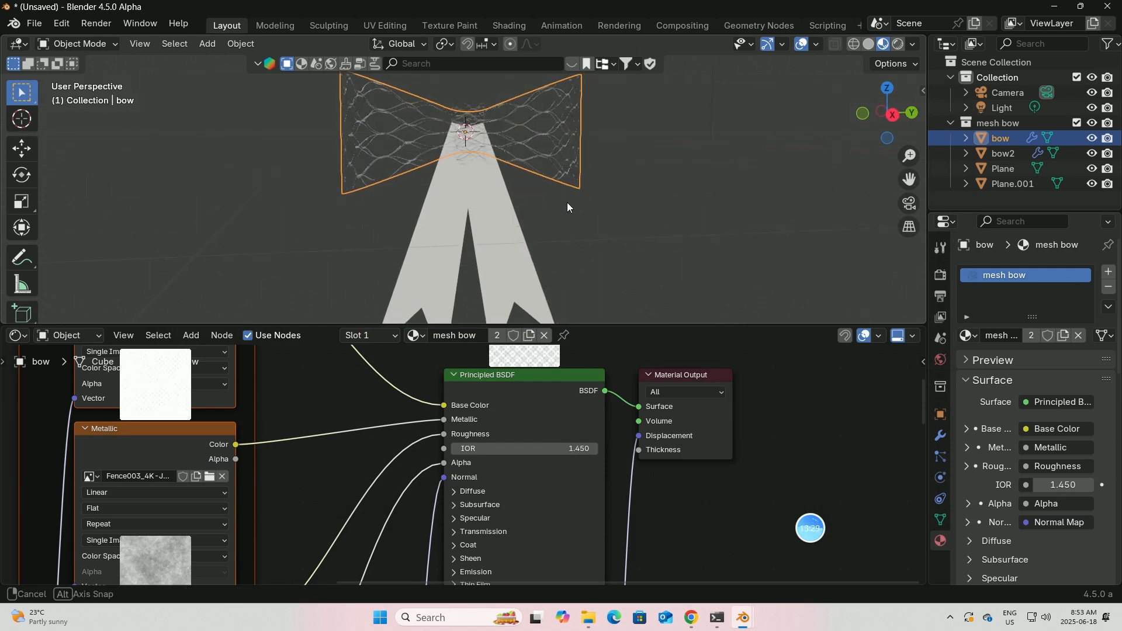
Enlarge the node editor and increase the Mapping node's scale uniformly on X, Y and Z for a finer net.
left_click_drag(602, 325, 609, 253)
middle_click_drag(606, 298, 814, 514)
middle_click_drag(176, 461, 462, 457)
mouse_move(342, 446)
middle_mouse_down()
mouse_move(467, 459)
mouse_move(412, 518)
middle_mouse_up()
left_click_drag(411, 519, 411, 543)
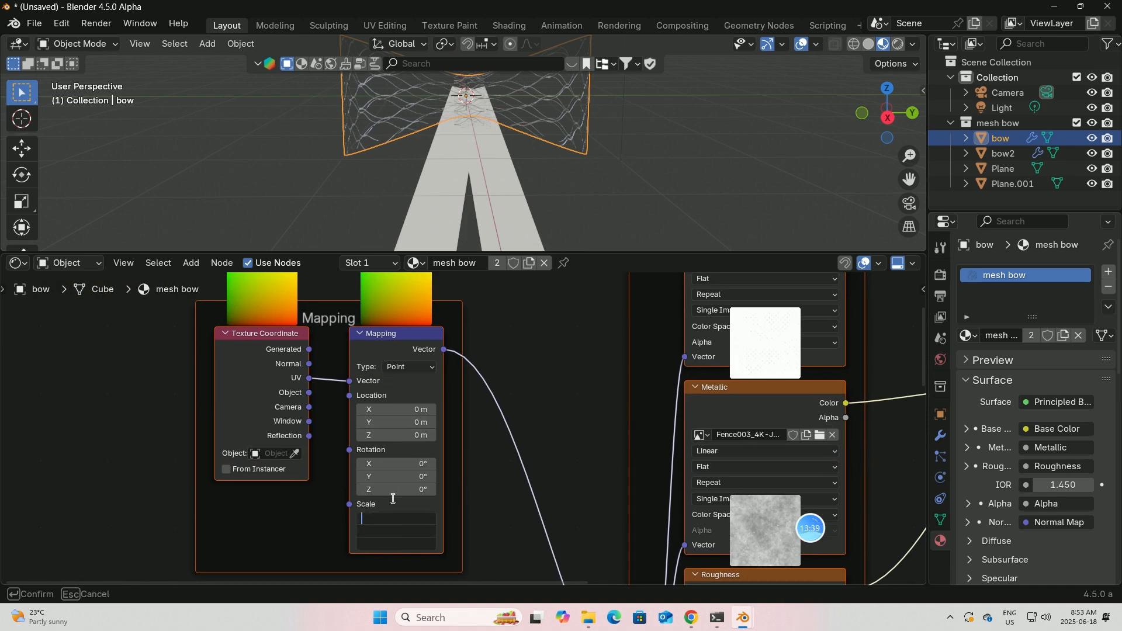
key("Return")
Enlarge the 3D viewport and assign the existing mesh bow material to both ribbon tails, Plane and Plane.001.
middle_click_drag(518, 217, 564, 232)
left_click_drag(563, 253, 558, 416)
scroll(557, 263, "up", 2)
middle_click_drag(573, 201, 461, 246)
left_click(440, 270)
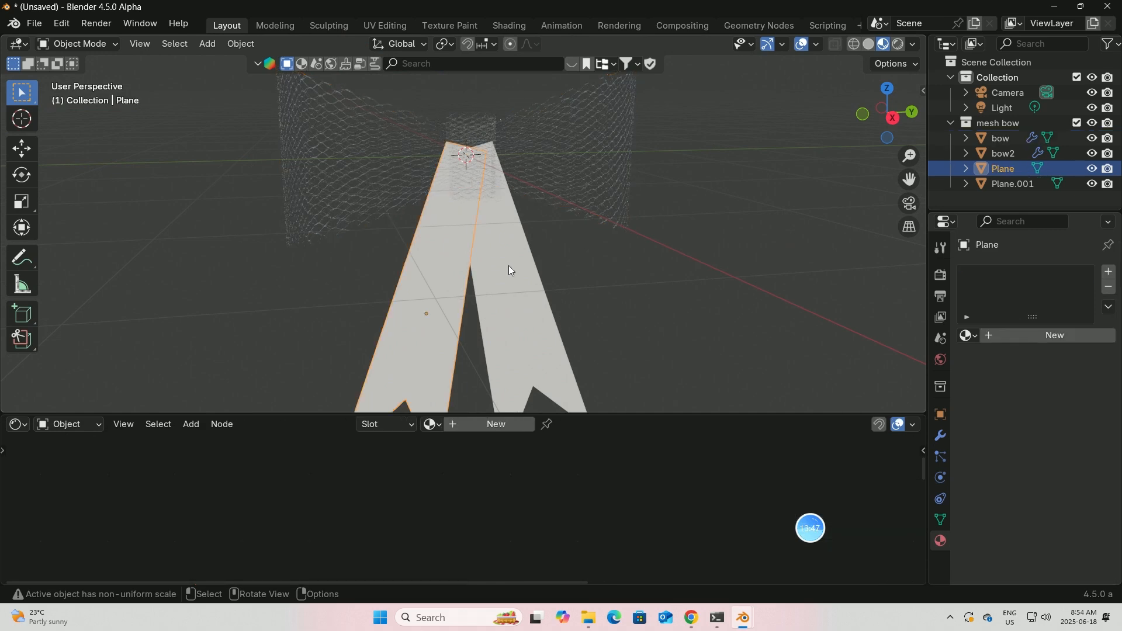
left_click(966, 336)
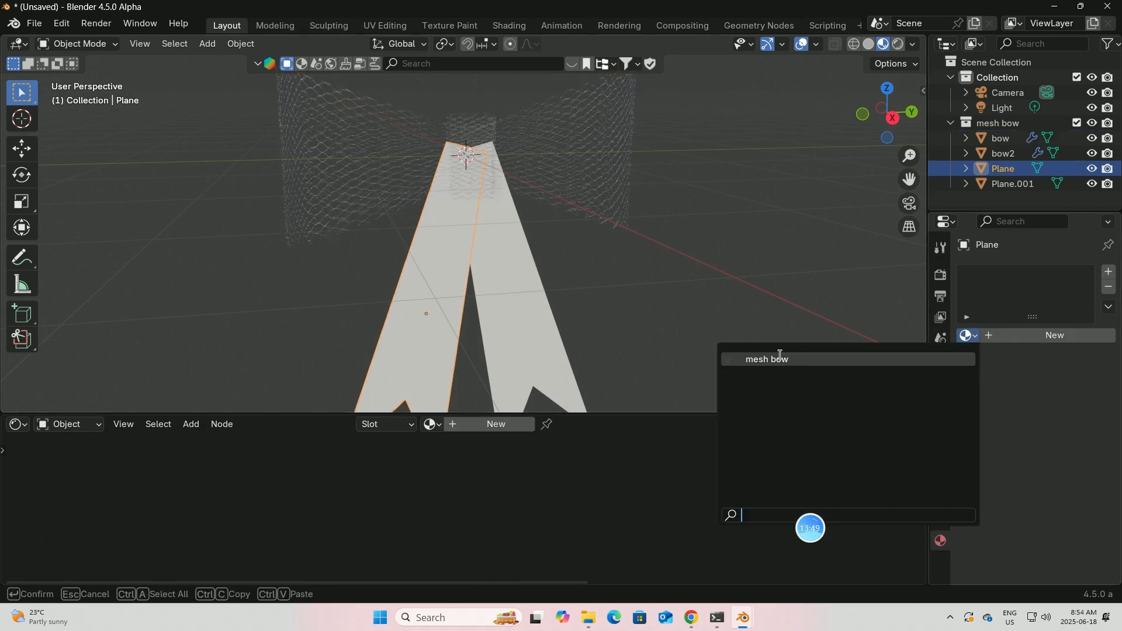
left_click(780, 355)
left_click(549, 276)
left_click(970, 336)
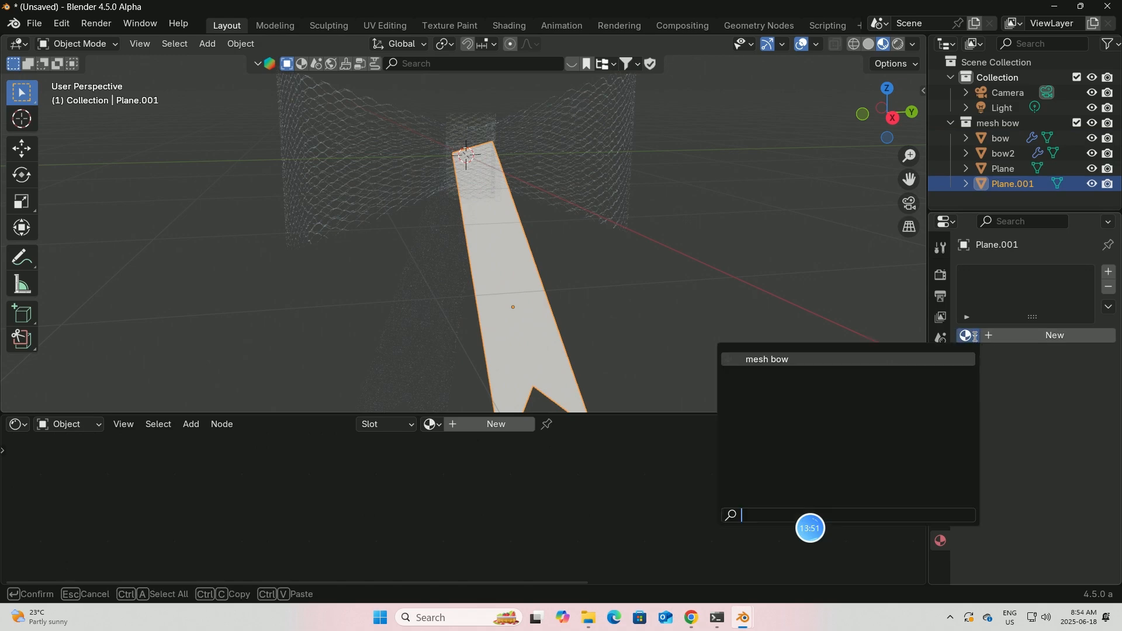
left_click(764, 360)
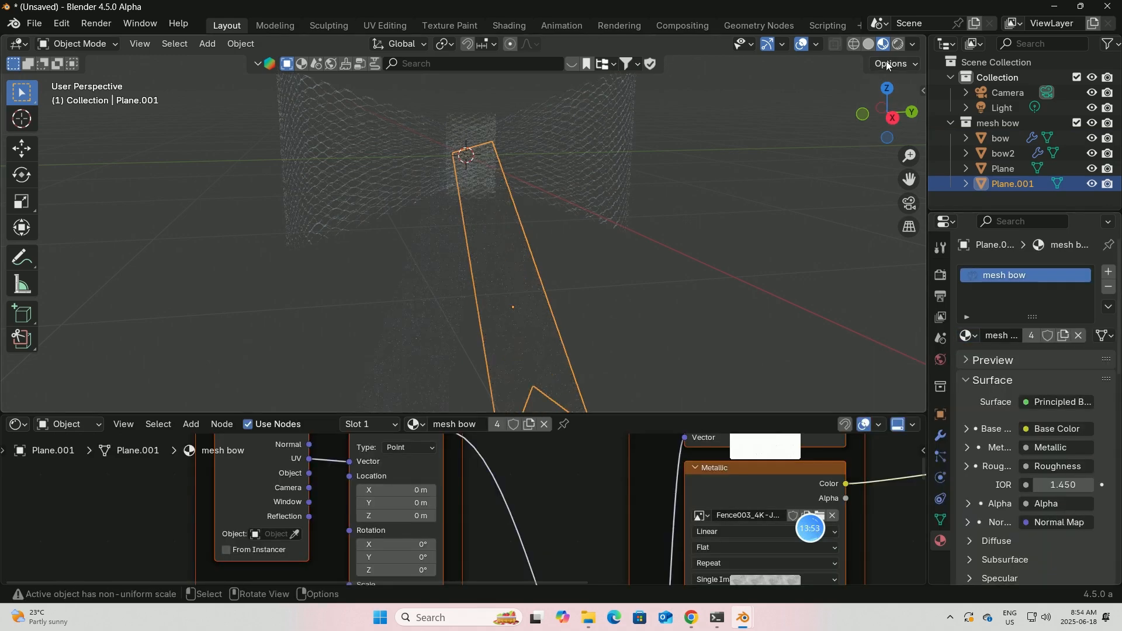
Show the viewport in rendered shading, give the world color an Environment Texture and open its image file browser.
left_click(898, 44)
left_click(941, 360)
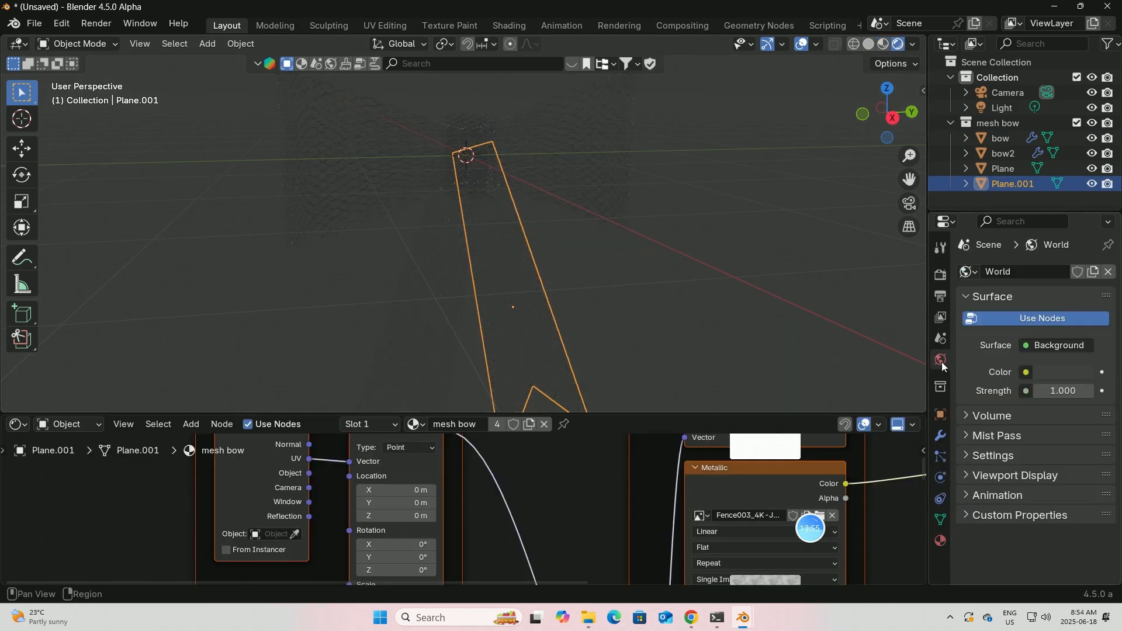
left_click(1026, 372)
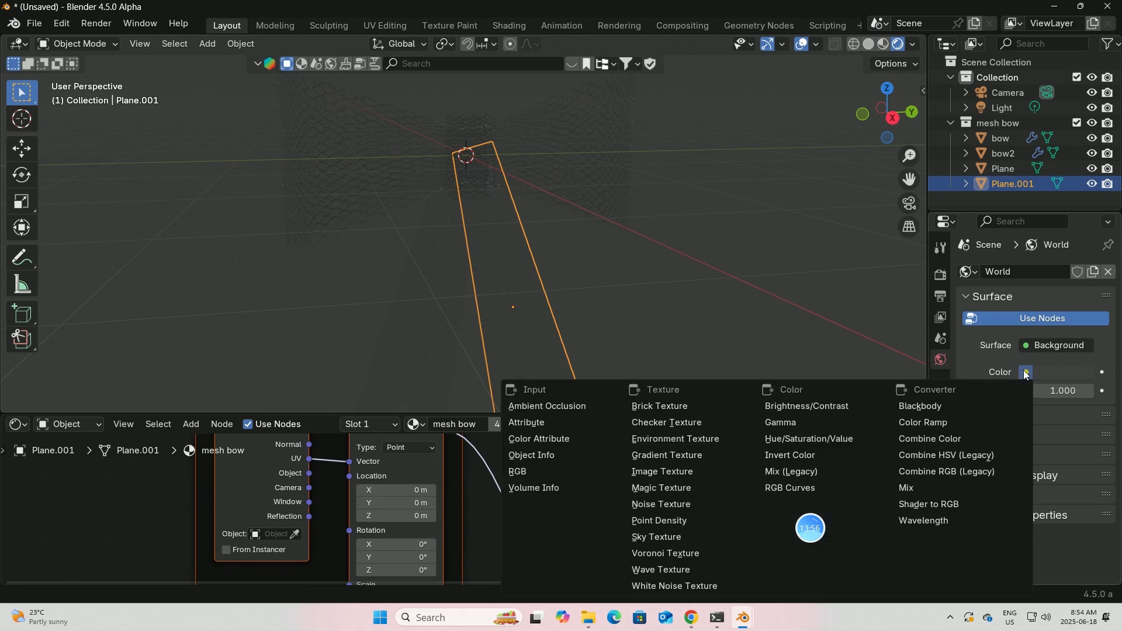
left_click(675, 436)
left_click(1069, 391)
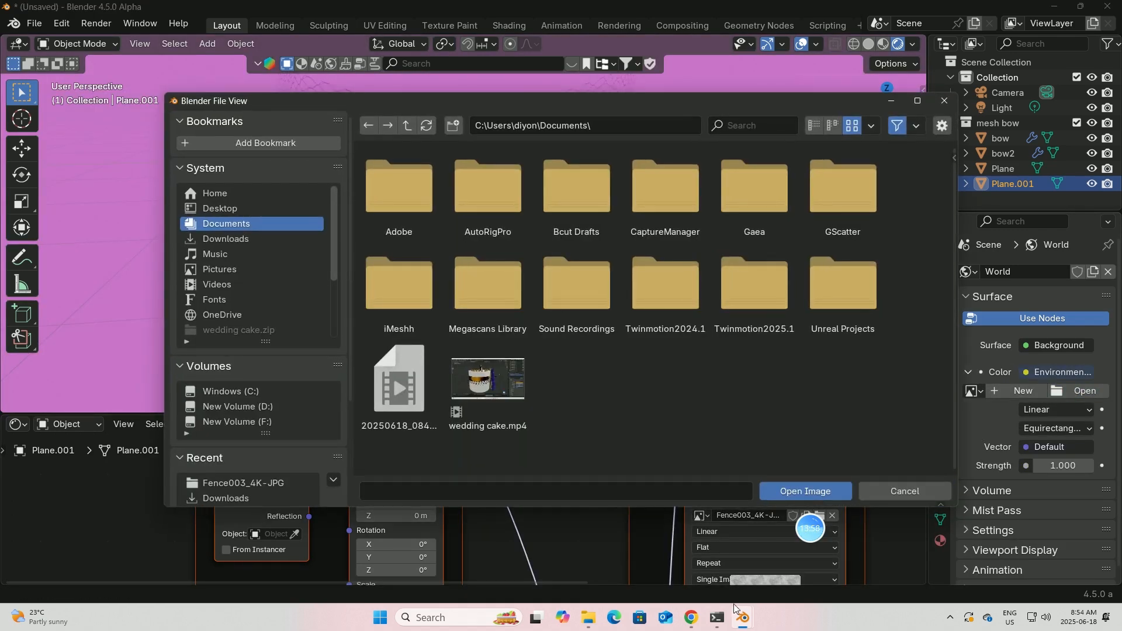
Switch to Chrome, open Poly Haven in a new tab and go to its HDRIs library.
left_click(691, 617)
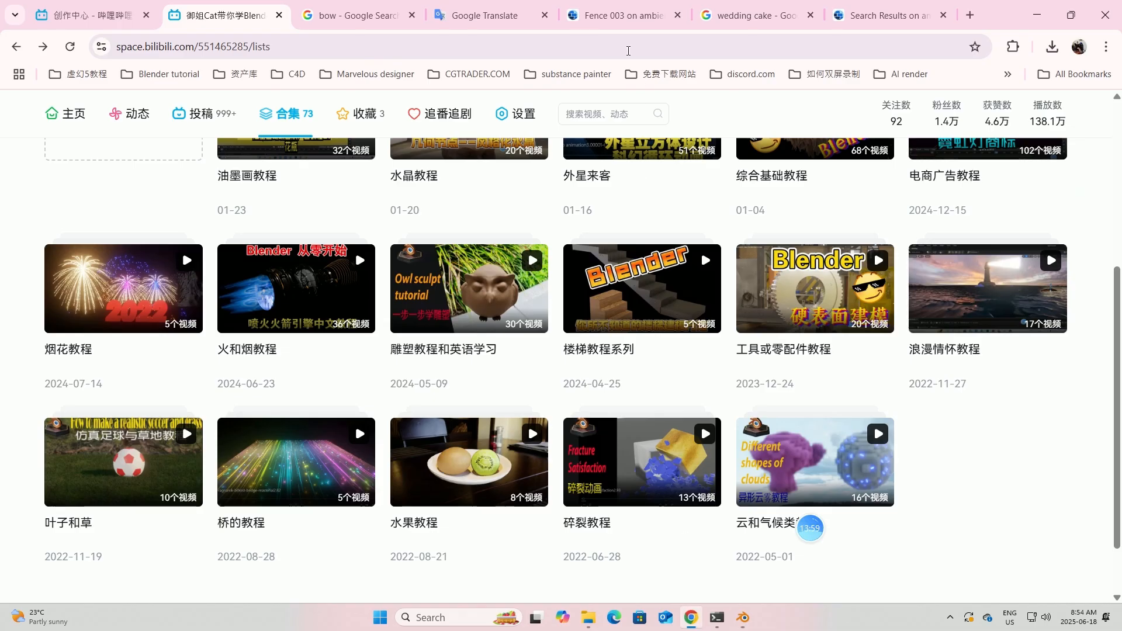
left_click(970, 15)
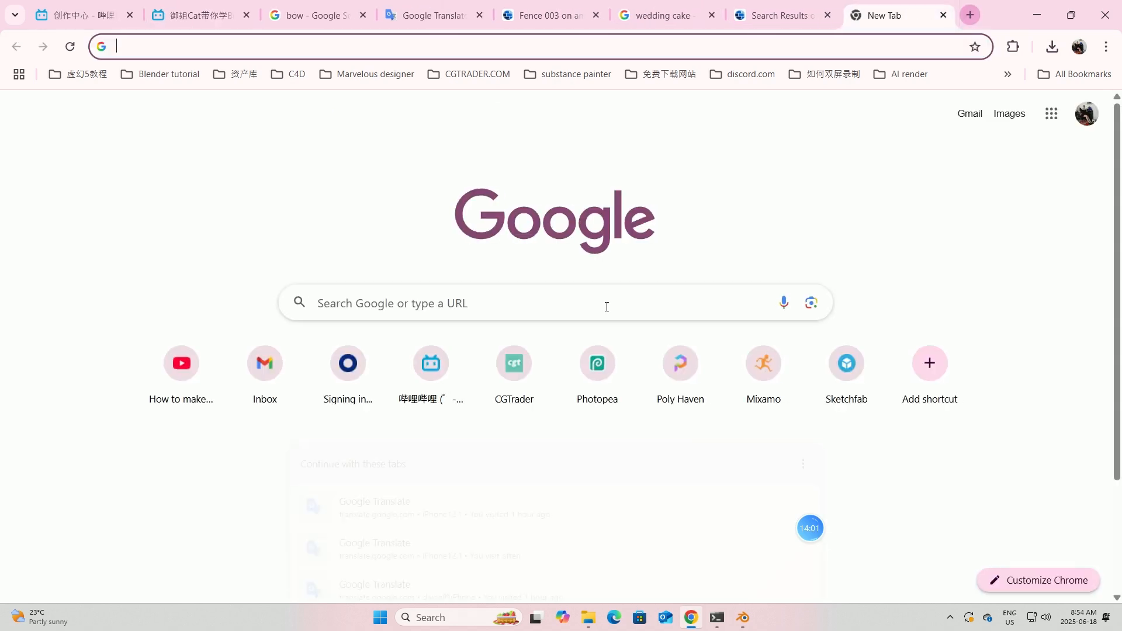
left_click(680, 371)
mouse_move(606, 114)
left_click(592, 151)
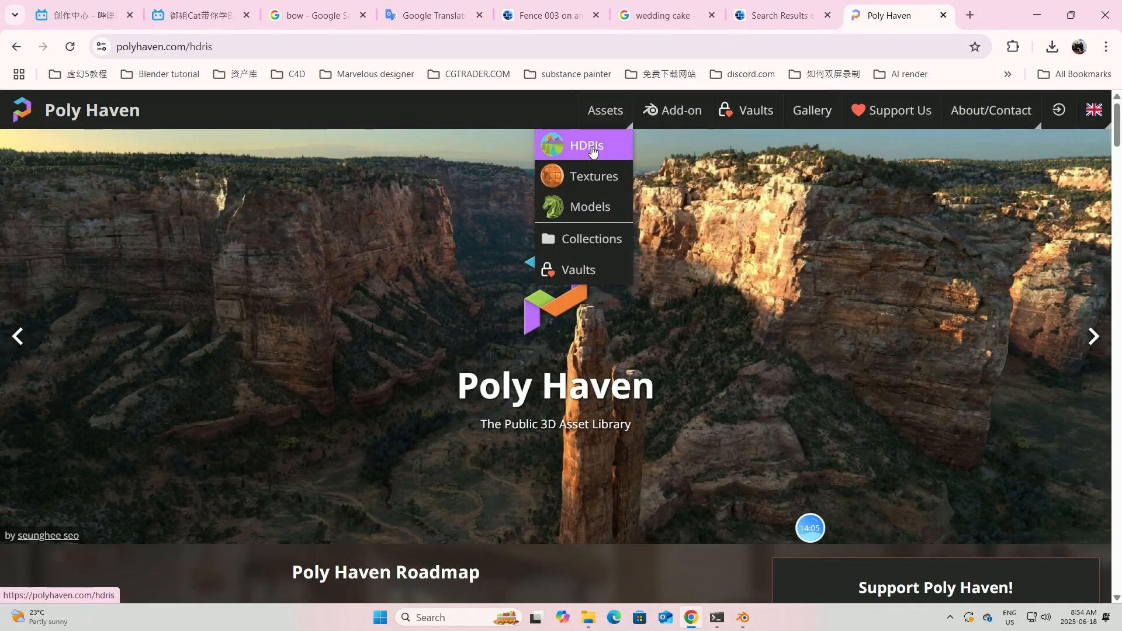
Browse the HDRI library, open the Bloem Field Sunrise page and look at its resolution and file format download options.
scroll(668, 385, "down", 3)
scroll(670, 402, "down", 5)
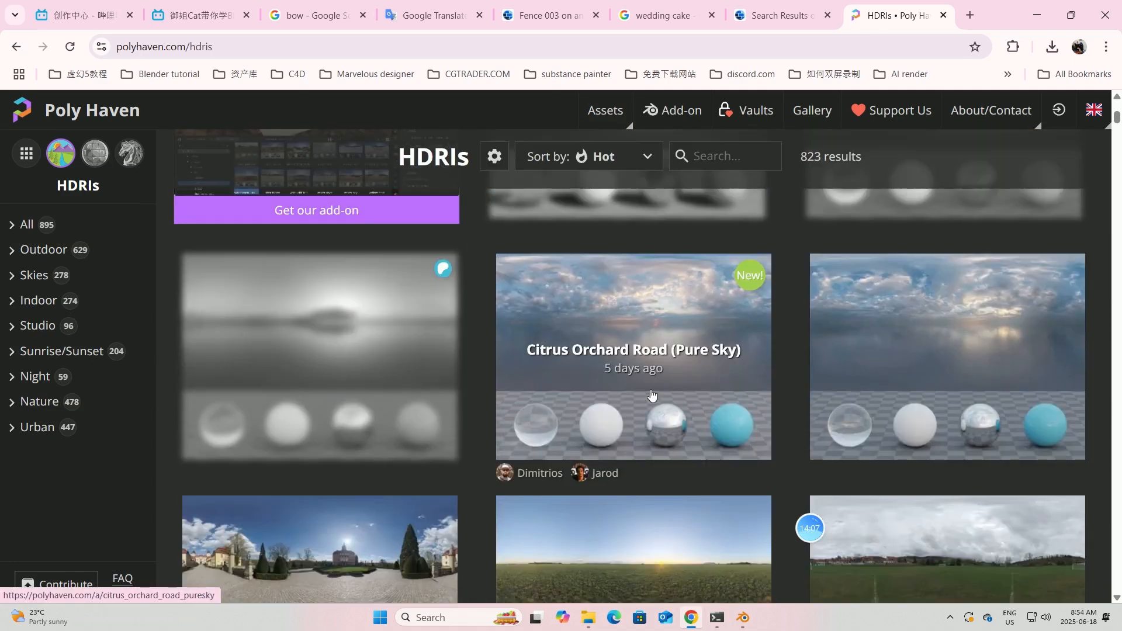
scroll(529, 383, "down", 4)
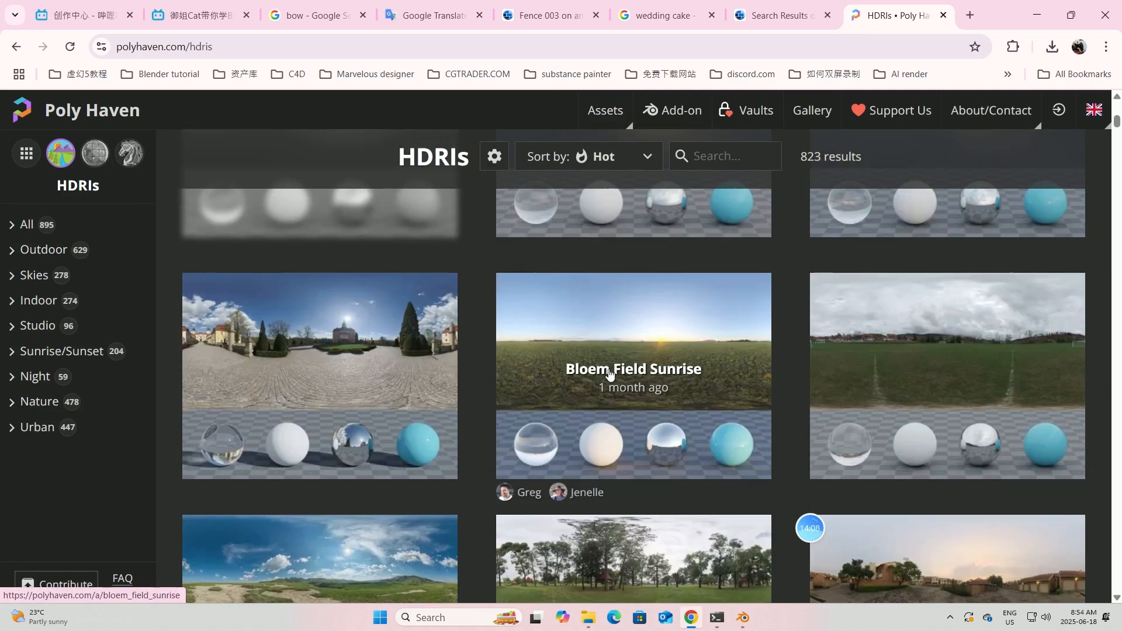
left_click(593, 342)
left_click(878, 167)
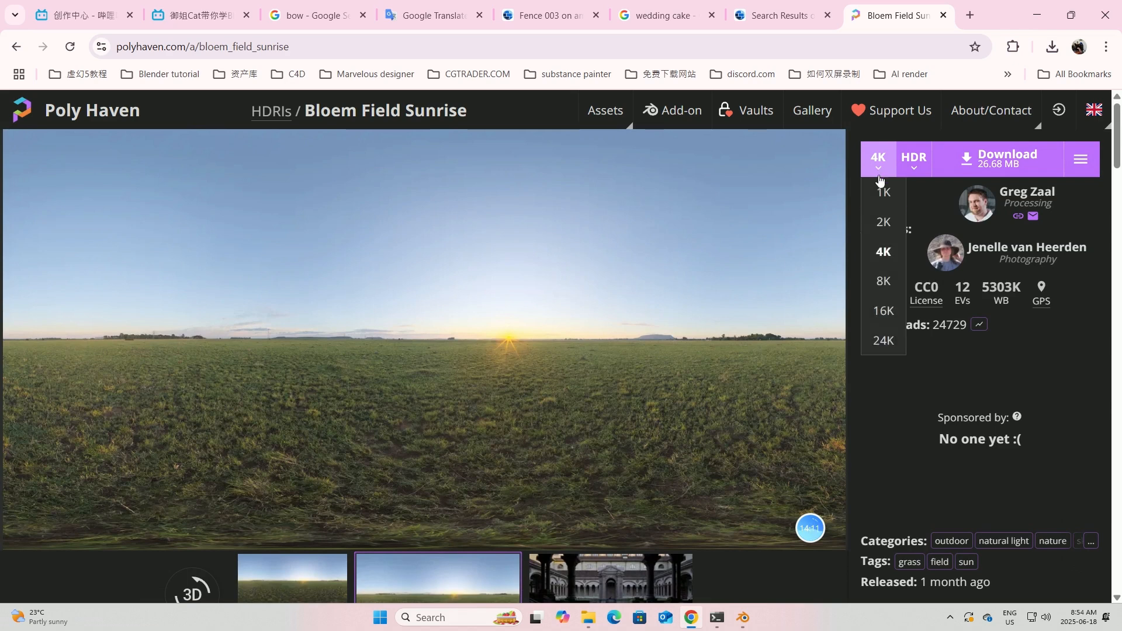
left_click(910, 164)
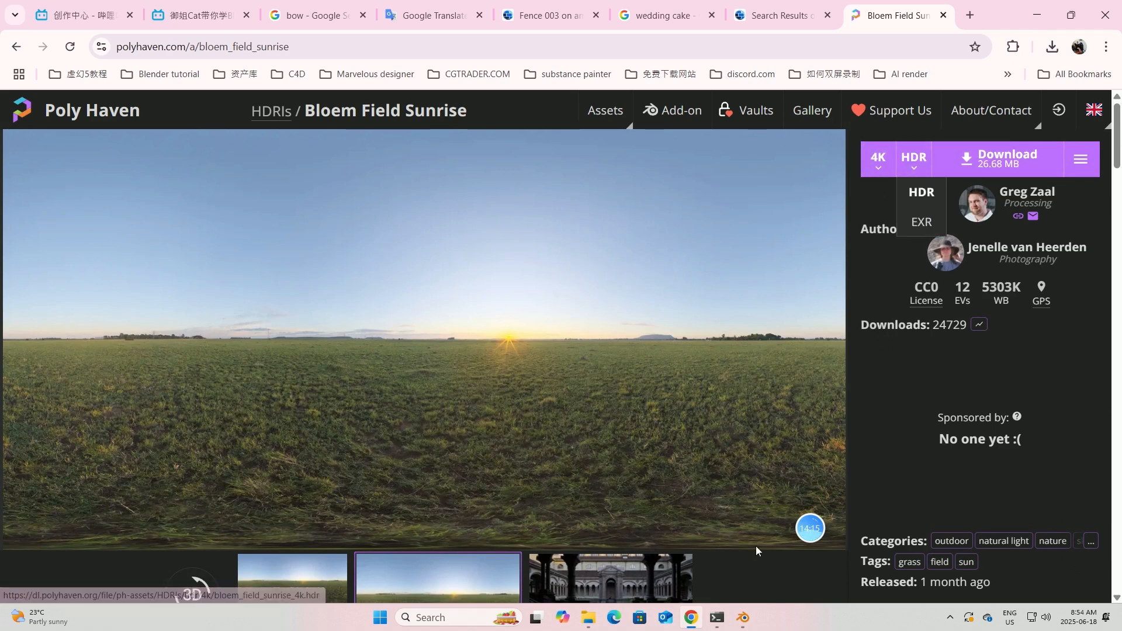
Switch back to Blender and load the bush_restaurant HDRI from Downloads, Unreal engine products, basket gift as the world's environment image.
mouse_move(743, 618)
left_click(939, 553)
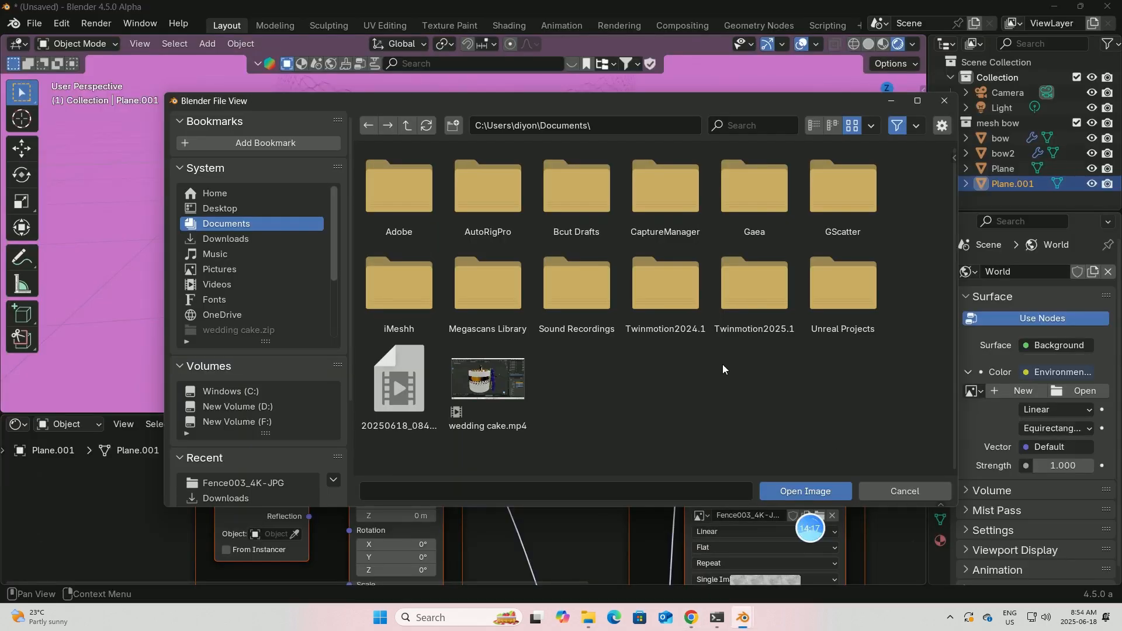
left_click(261, 239)
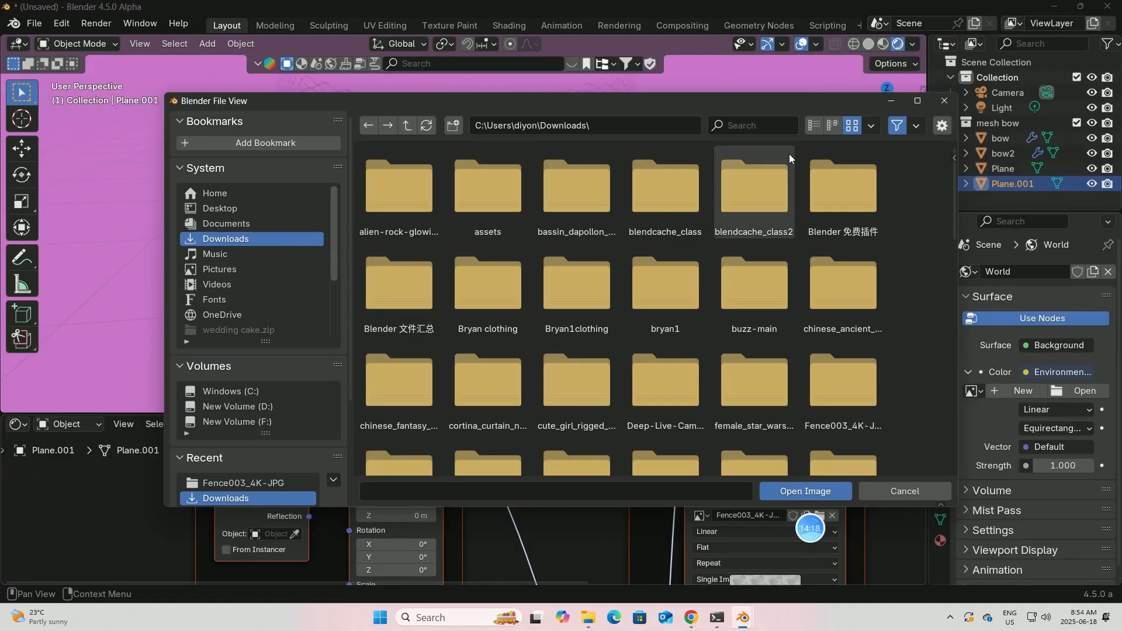
left_click(759, 120)
type("unrea")
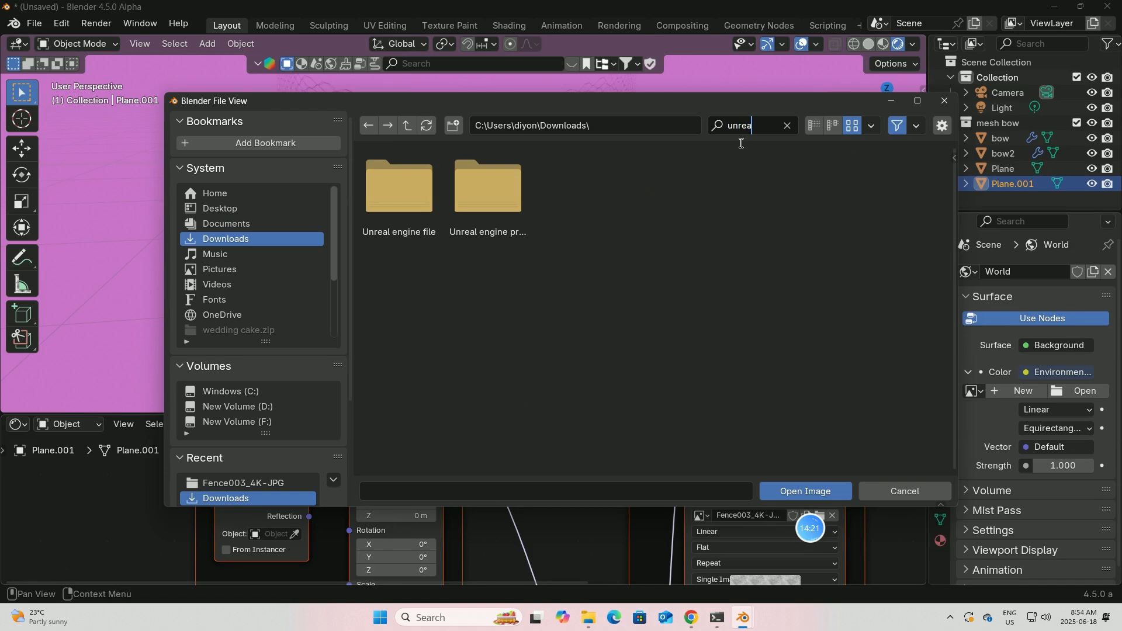
type("l")
double_click(503, 210)
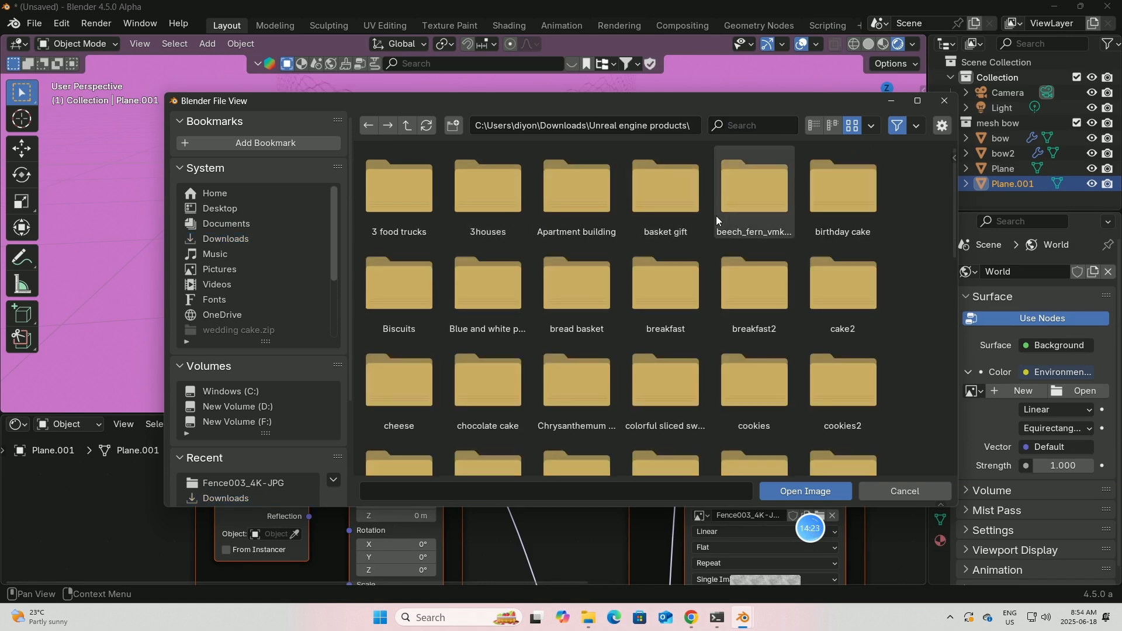
double_click(661, 206)
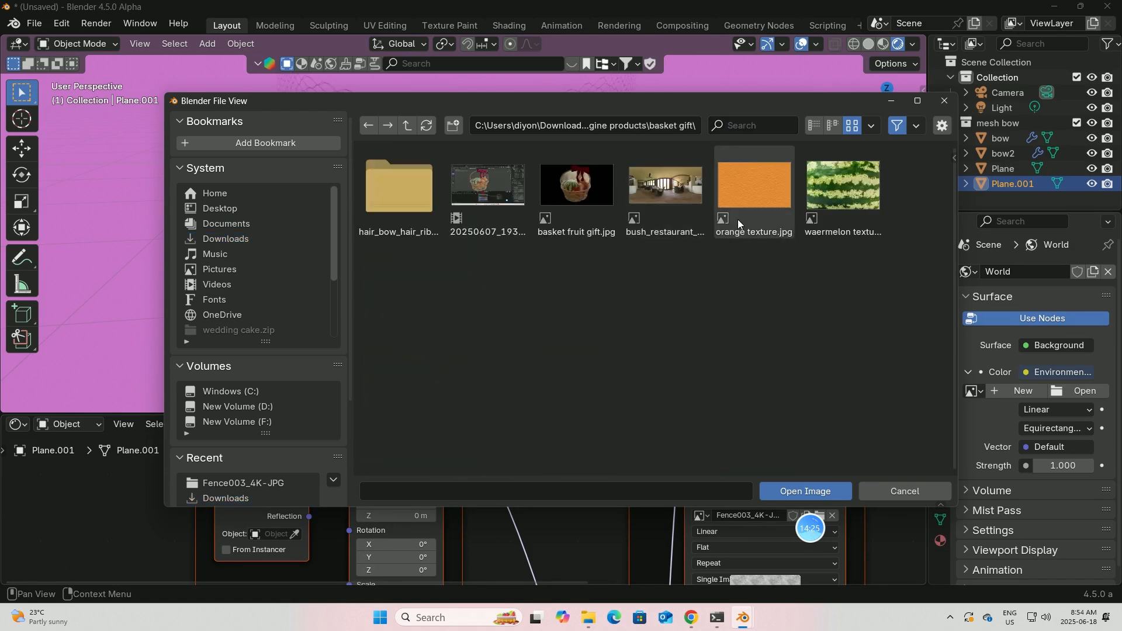
left_click(649, 196)
left_click(812, 487)
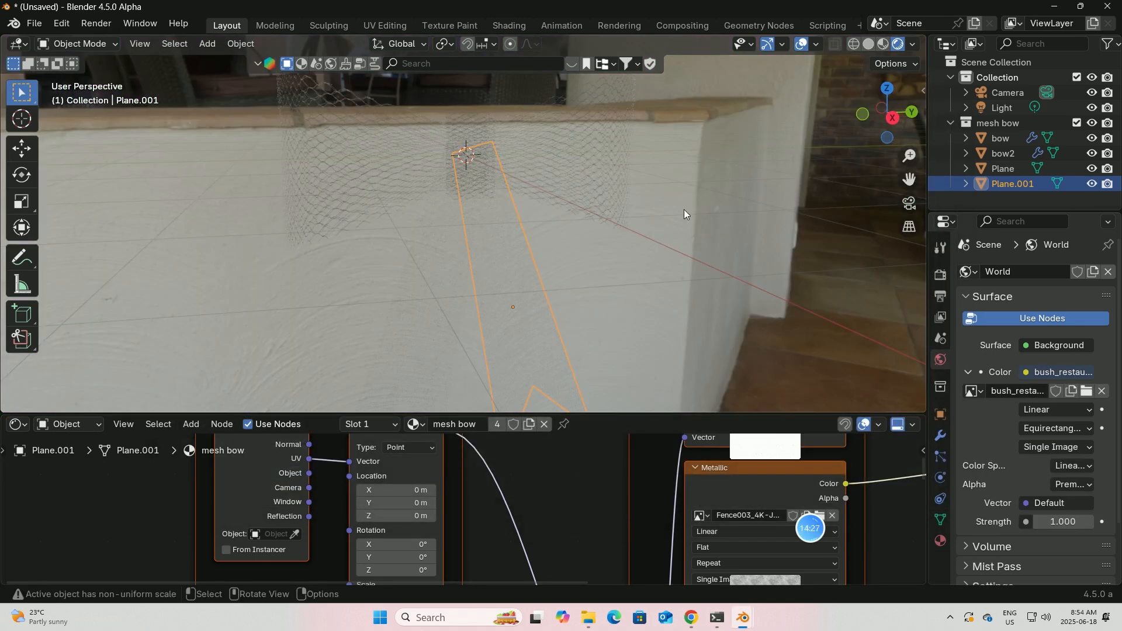
Make the render's film background transparent so the HDRI lights the scene without being shown.
left_click(941, 277)
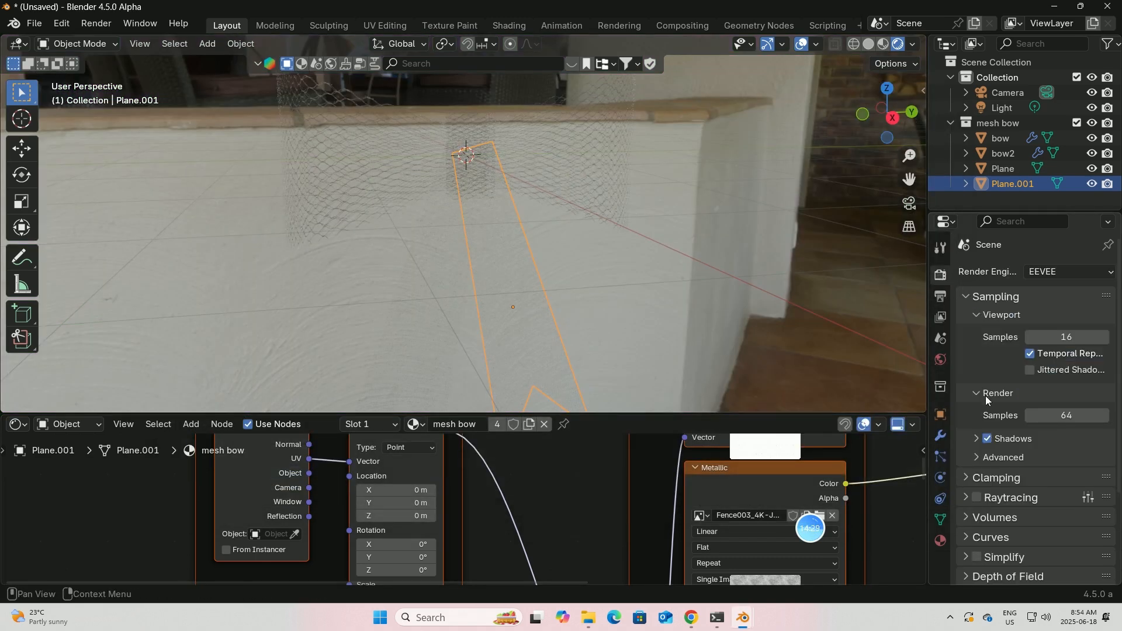
scroll(990, 454, "down", 5)
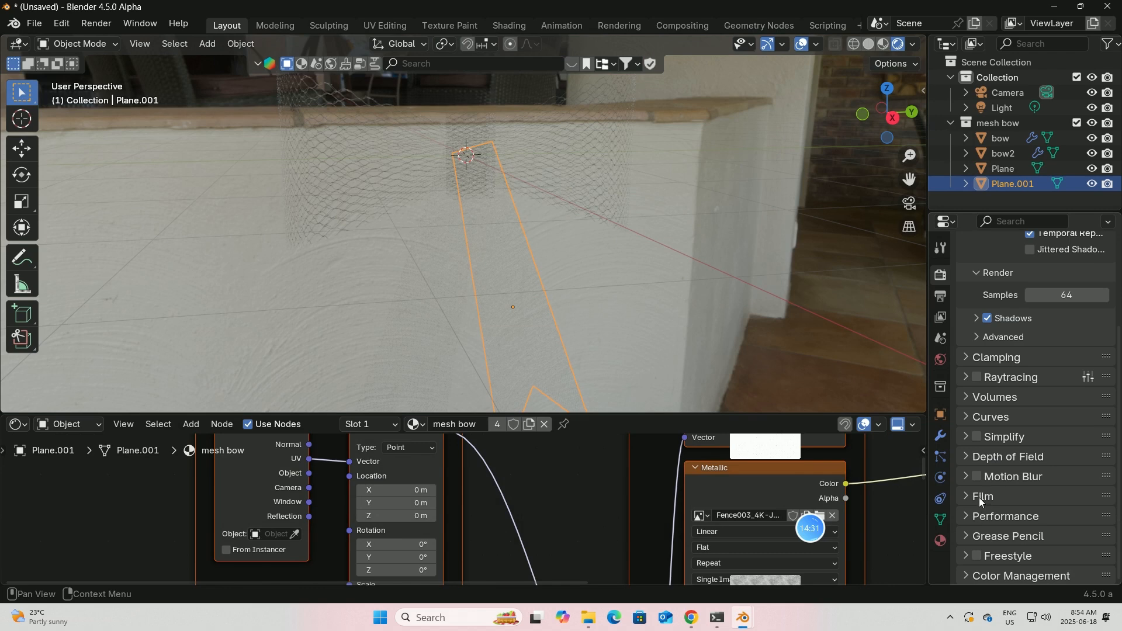
left_click(981, 497)
left_click(1023, 535)
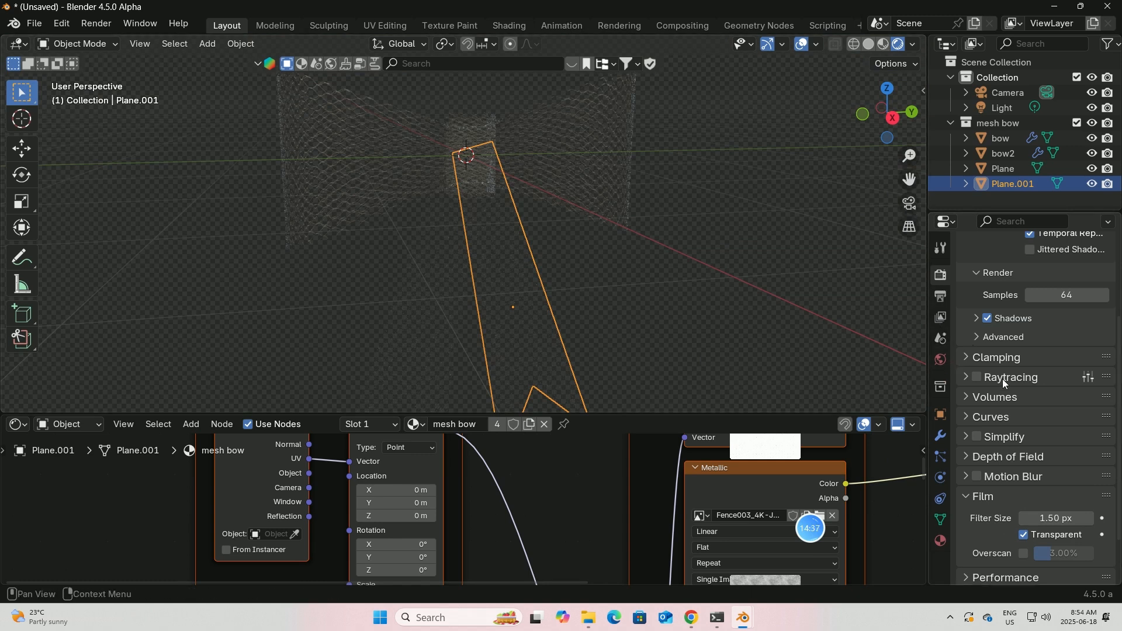
Change the render engine to Cycles and its device to GPU Compute.
scroll(1003, 377, "up", 5)
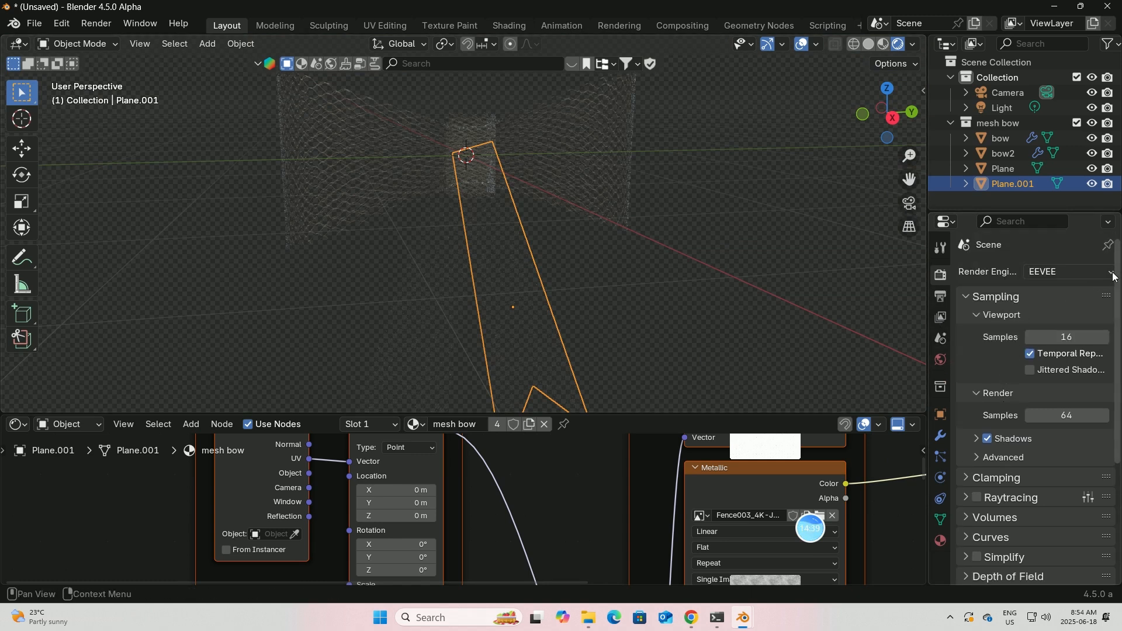
left_click(1114, 276)
left_click(1043, 320)
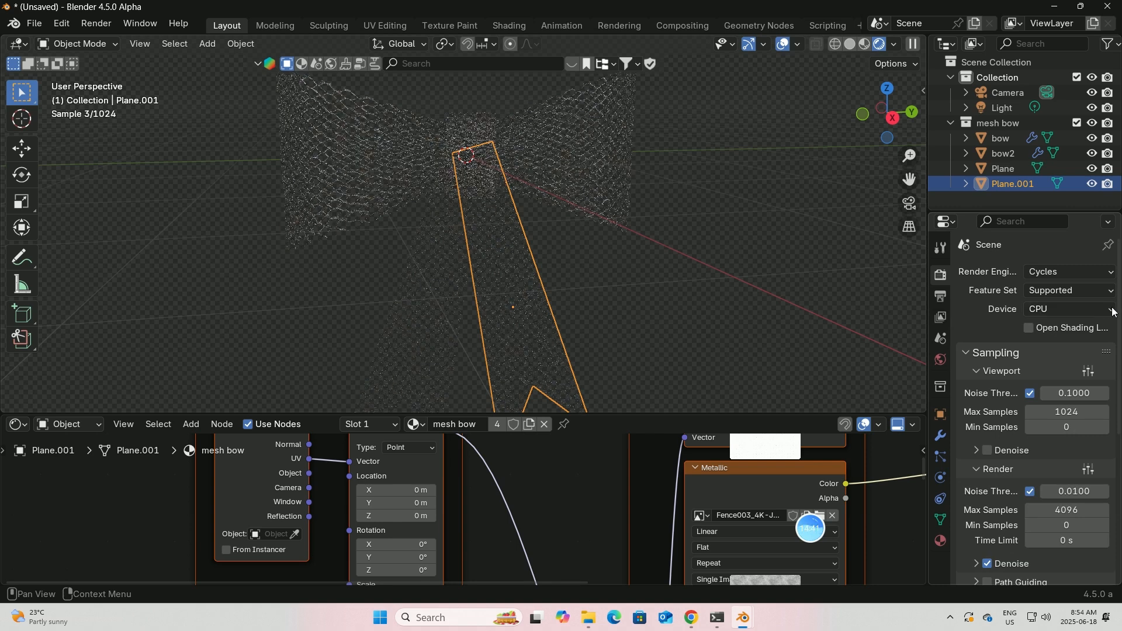
left_click(1052, 309)
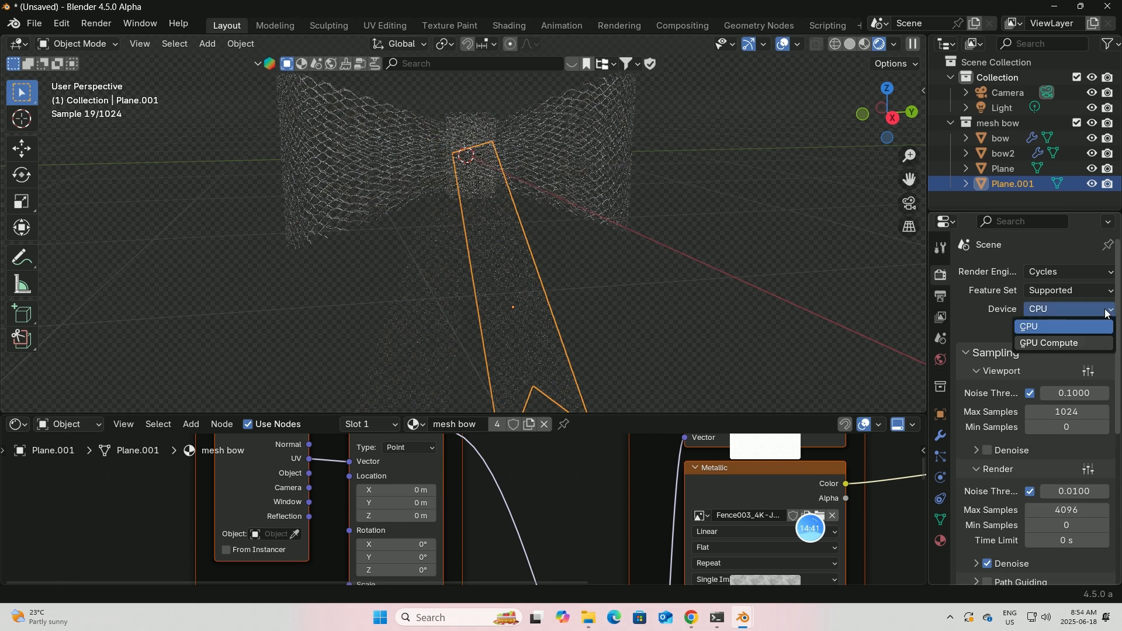
left_click(1049, 344)
Set the maximum viewport samples to 30.
left_click(1061, 409)
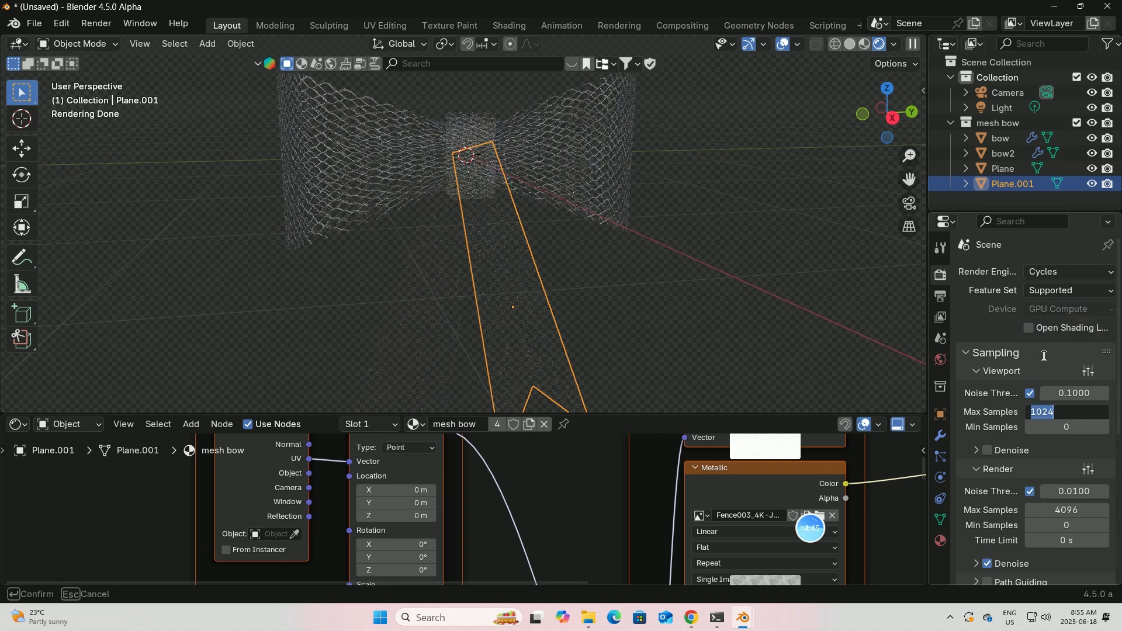
key("BackSpace")
type("30")
key("Return")
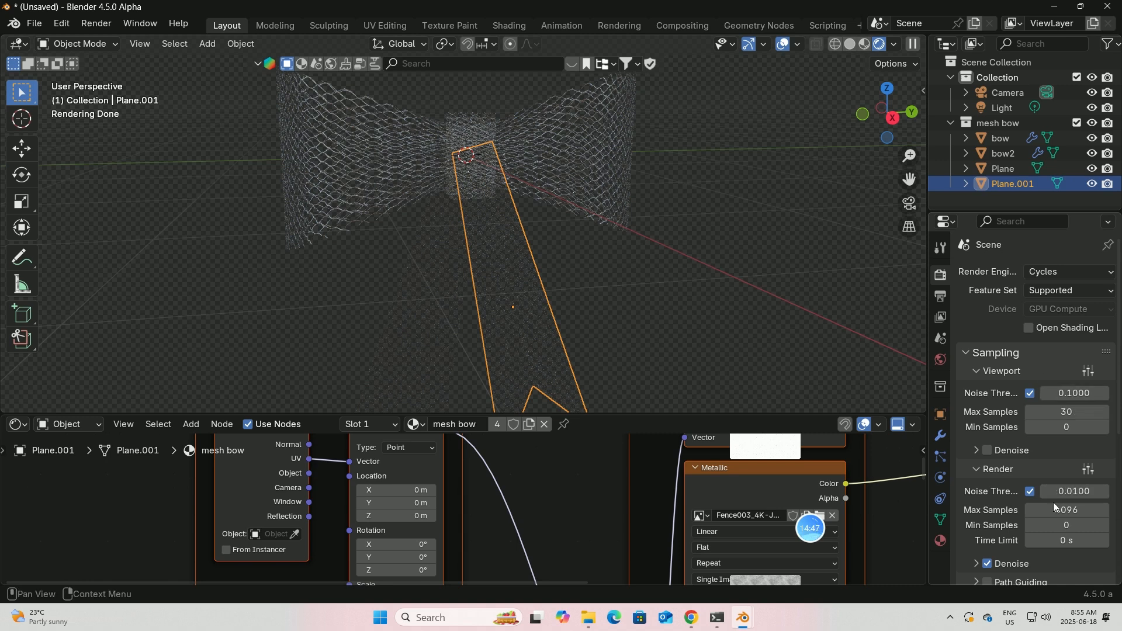
Set the final render's noise threshold to 0.5 and its maximum samples to 128.
left_click(1052, 481)
key("BackSpace")
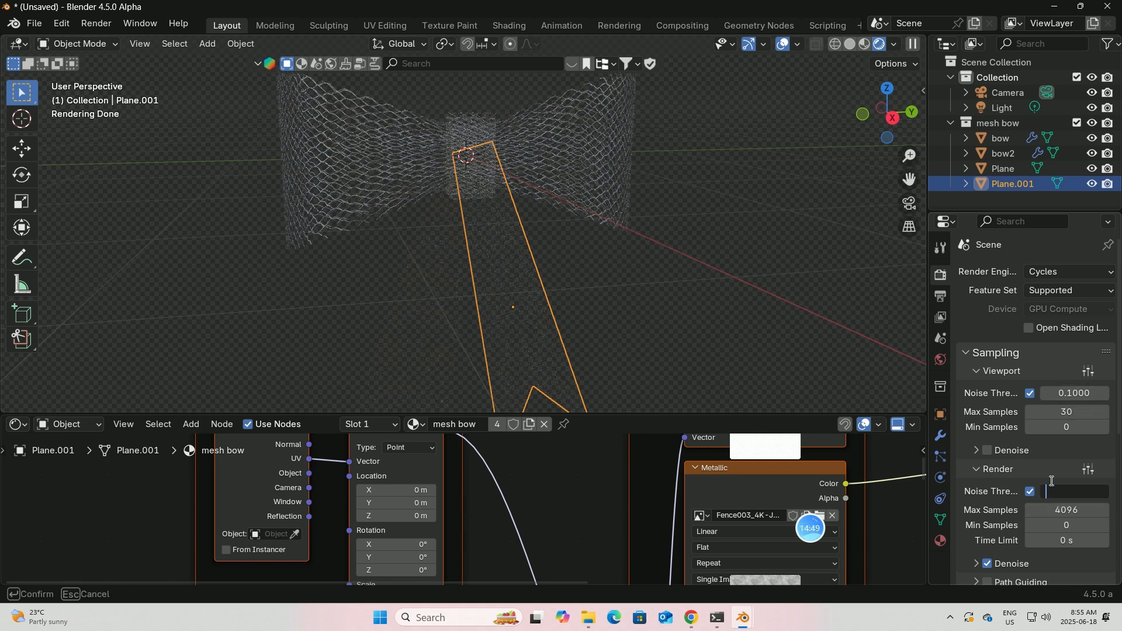
type("0.5")
key("Return")
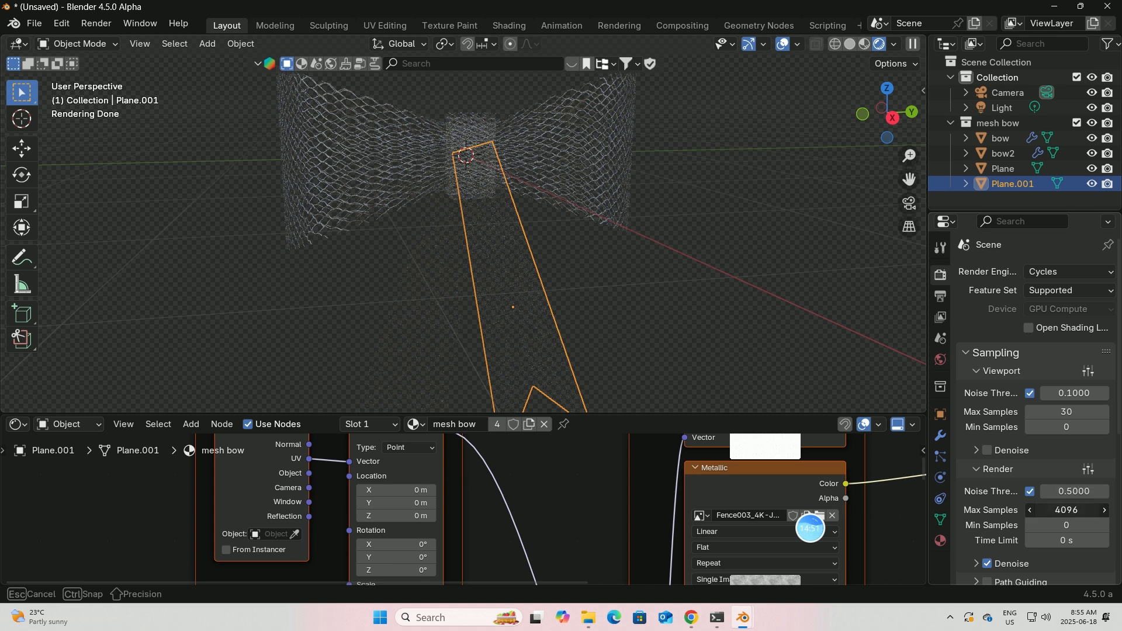
left_click(1062, 510)
key("BackSpace")
type("128")
key("Return")
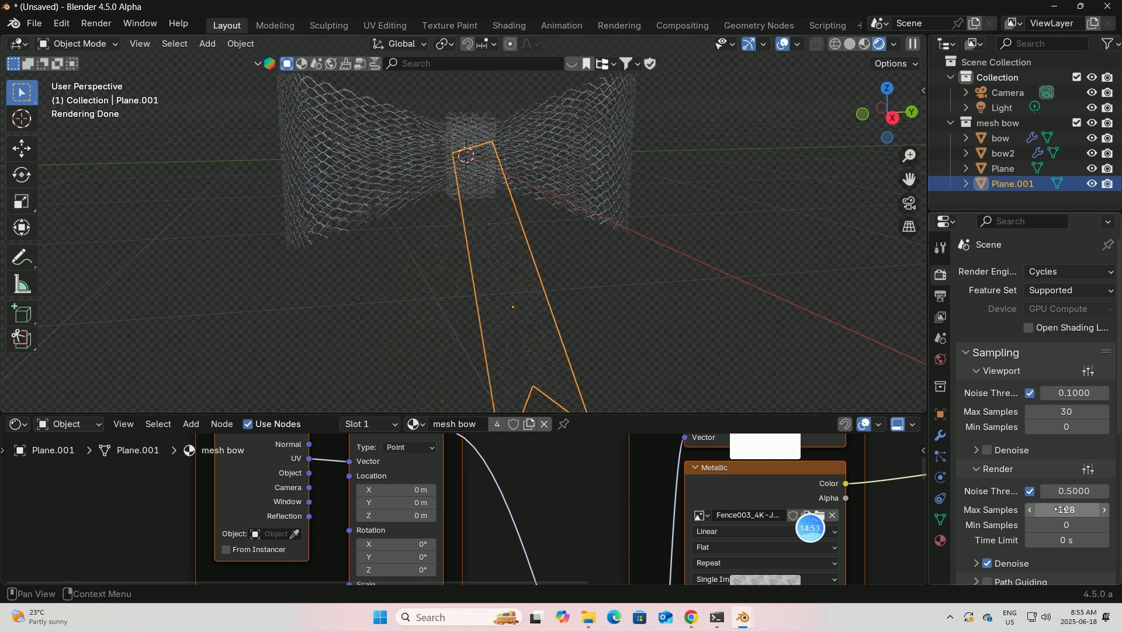
Look through the camera, lock it to the view and orbit it until it faces the bow from the front.
middle_click_drag(689, 191, 647, 216)
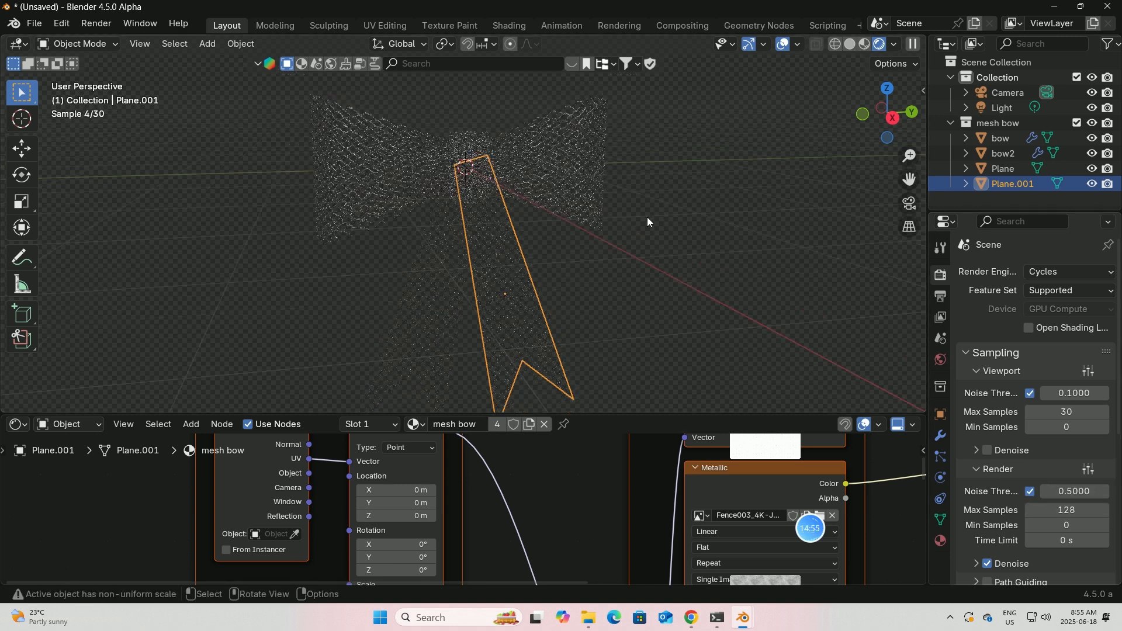
left_click(909, 203)
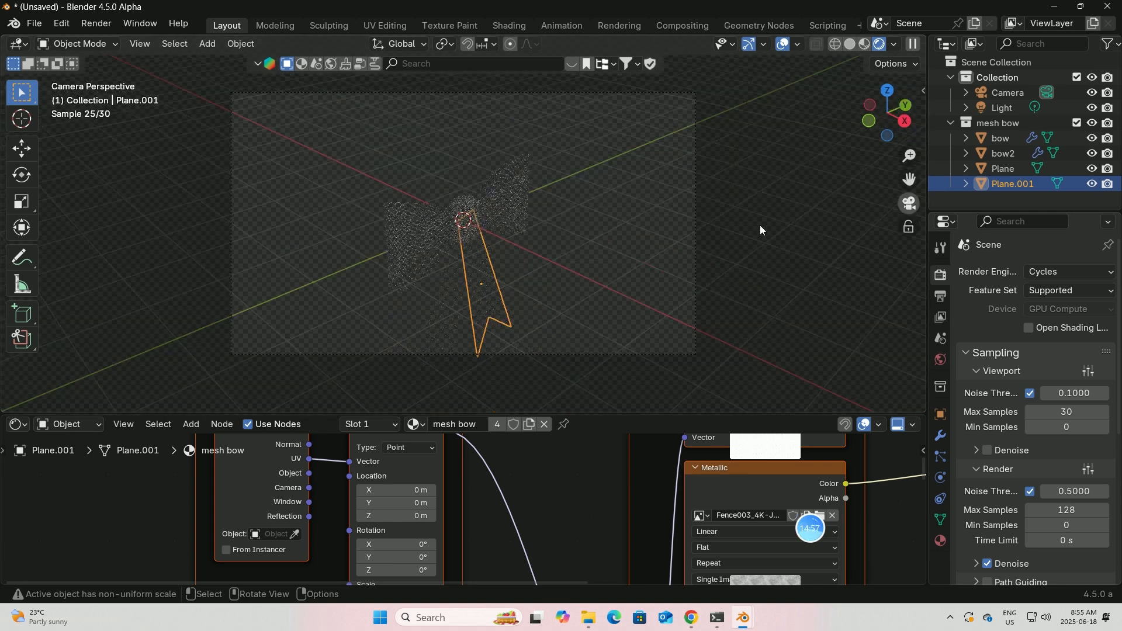
key("n")
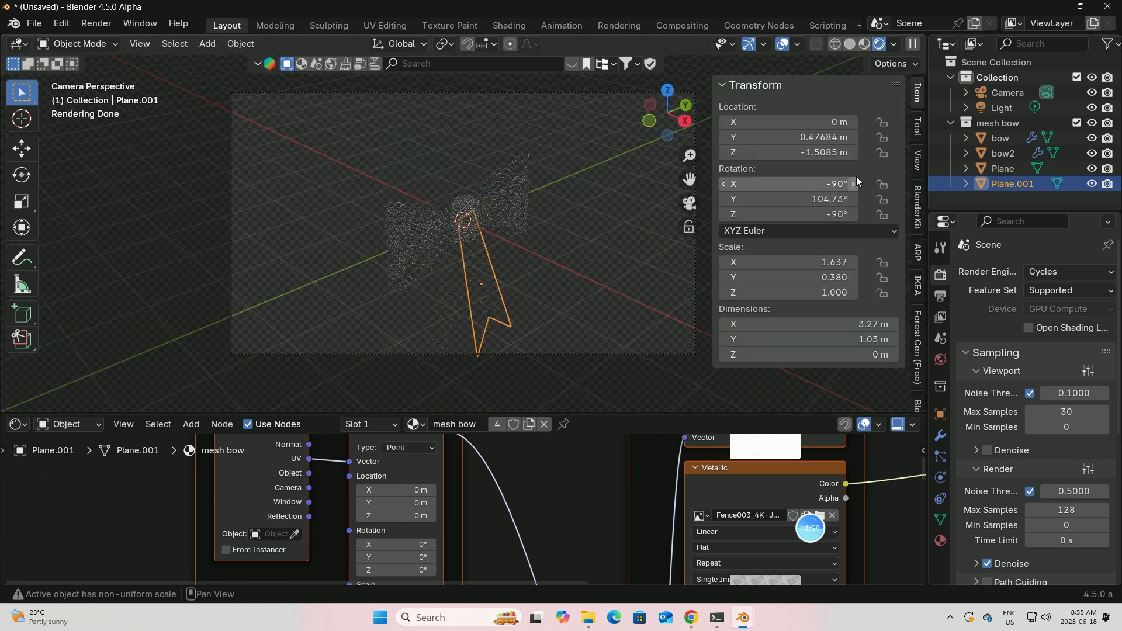
left_click(915, 164)
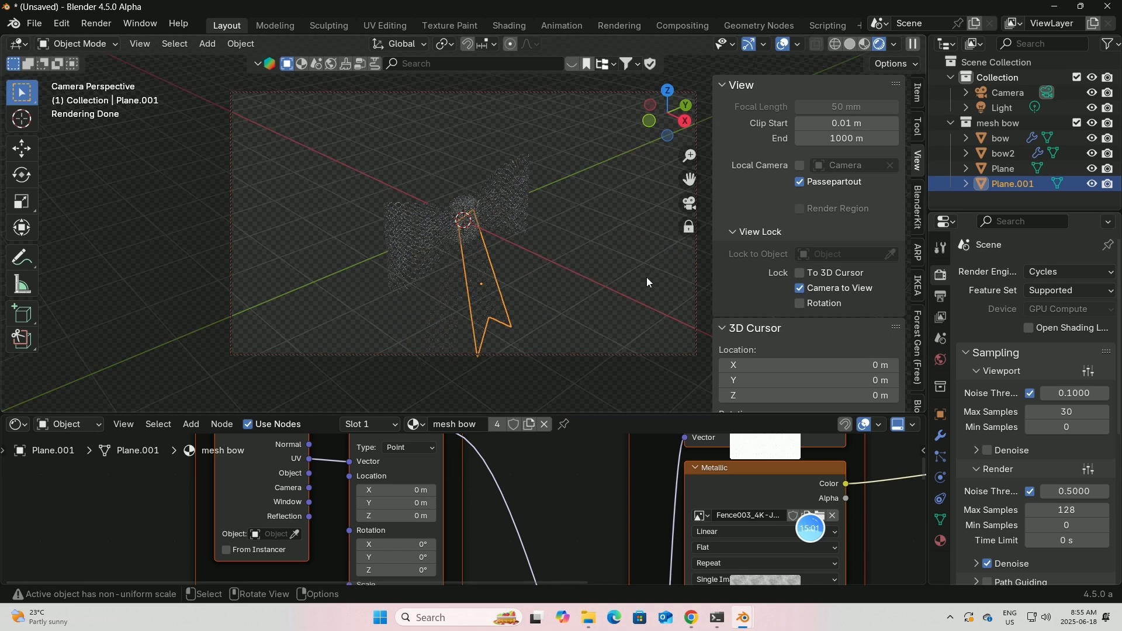
middle_click_drag(640, 277, 548, 271)
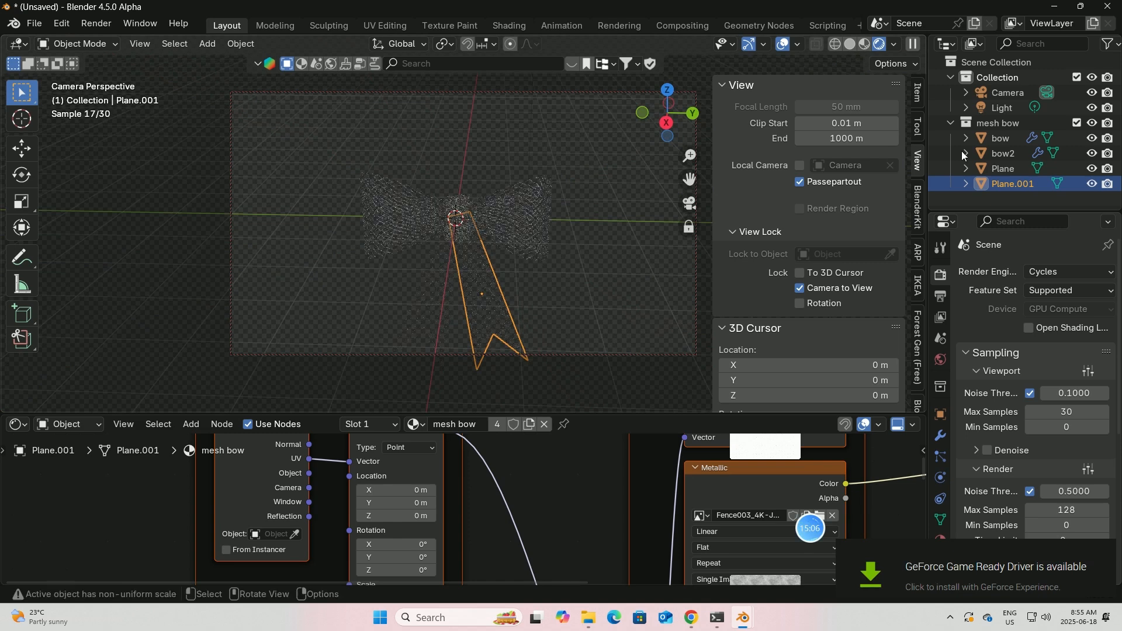
Set the camera's lens shift to -0.050 in X and -0.120 in Y, and unlock the camera from the view.
left_click(1007, 94)
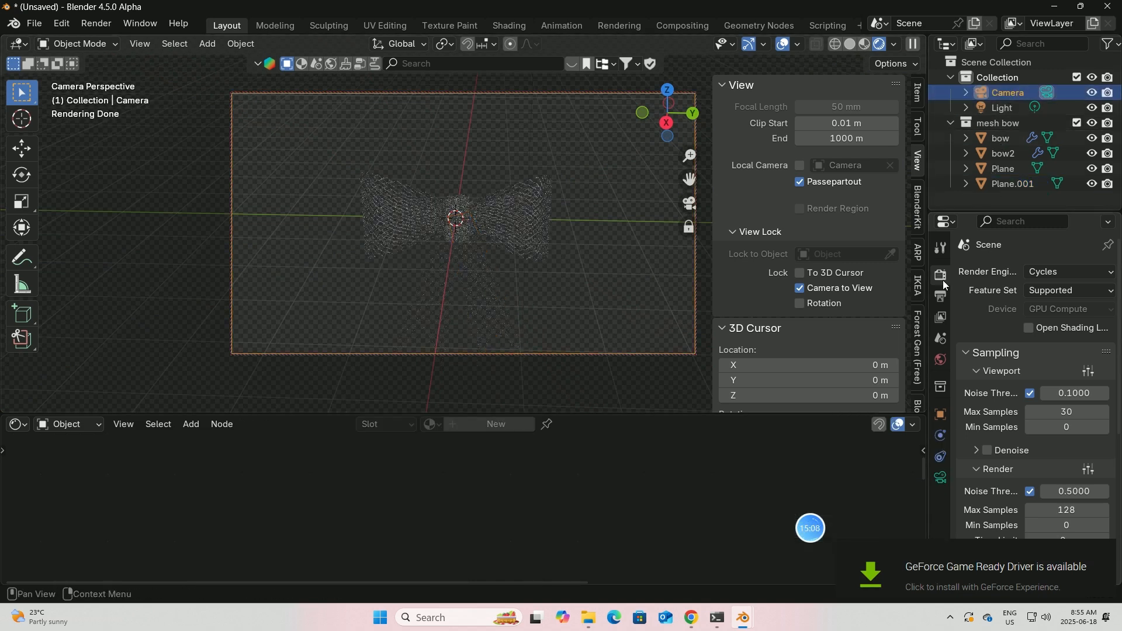
left_click(941, 476)
left_click(1050, 384)
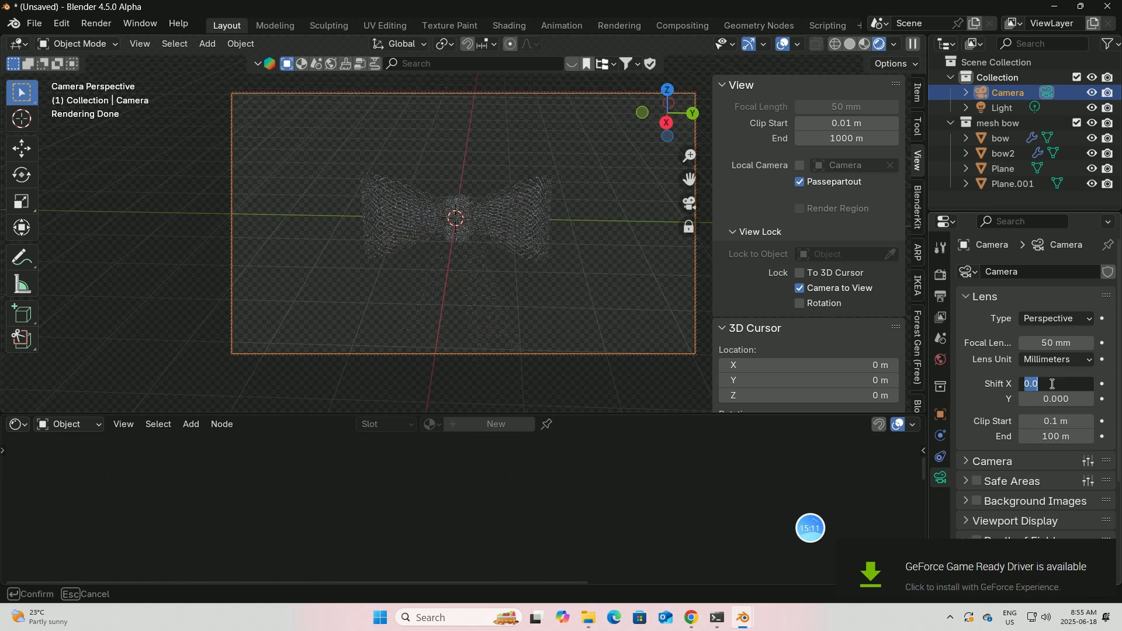
left_click(979, 386)
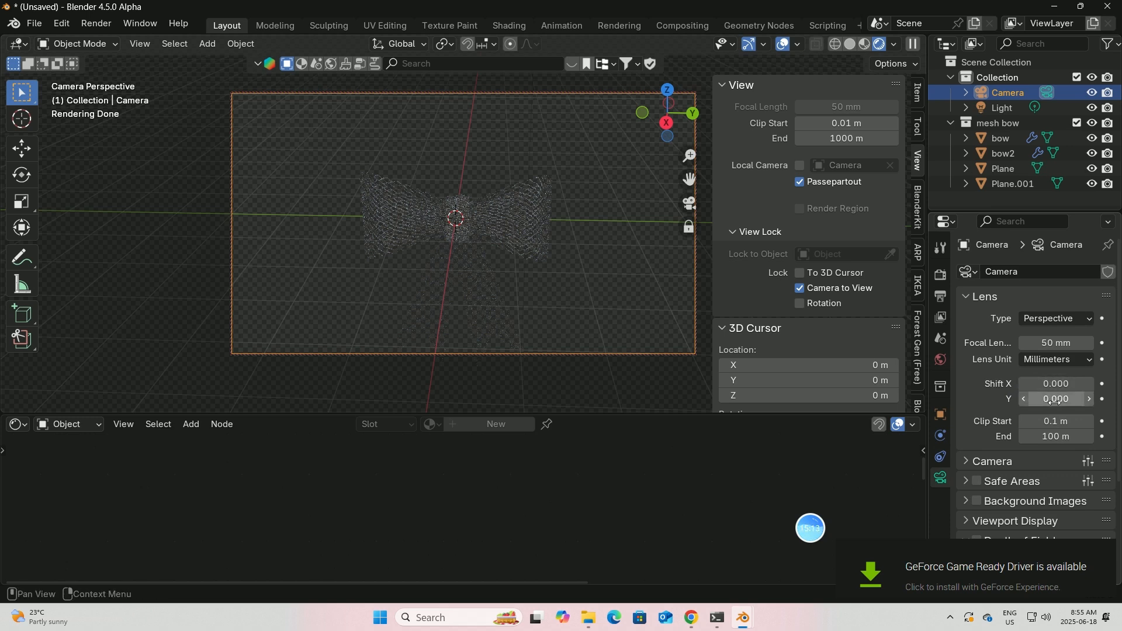
mouse_move(1056, 398)
left_mouse_down()
mouse_move(1023, 399)
mouse_move(1056, 385)
mouse_move(1031, 385)
mouse_move(1065, 384)
left_mouse_up()
left_click(801, 286)
key("n")
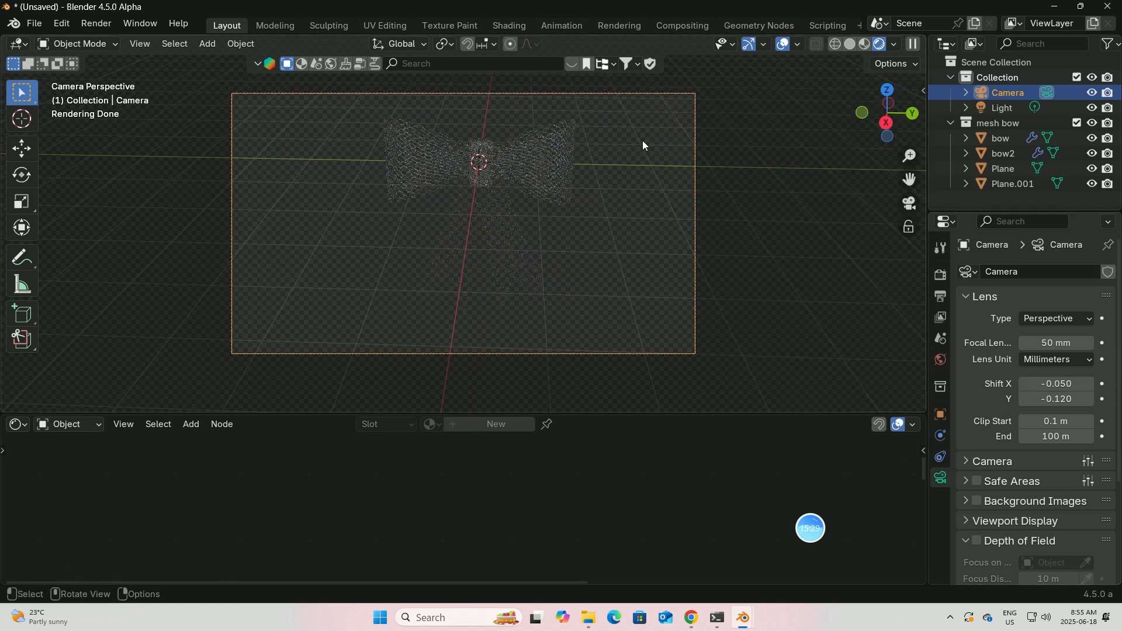
Add a Solidify modifier to the ribbon tail Plane and raise its thickness to 0.02 m.
left_click(454, 244)
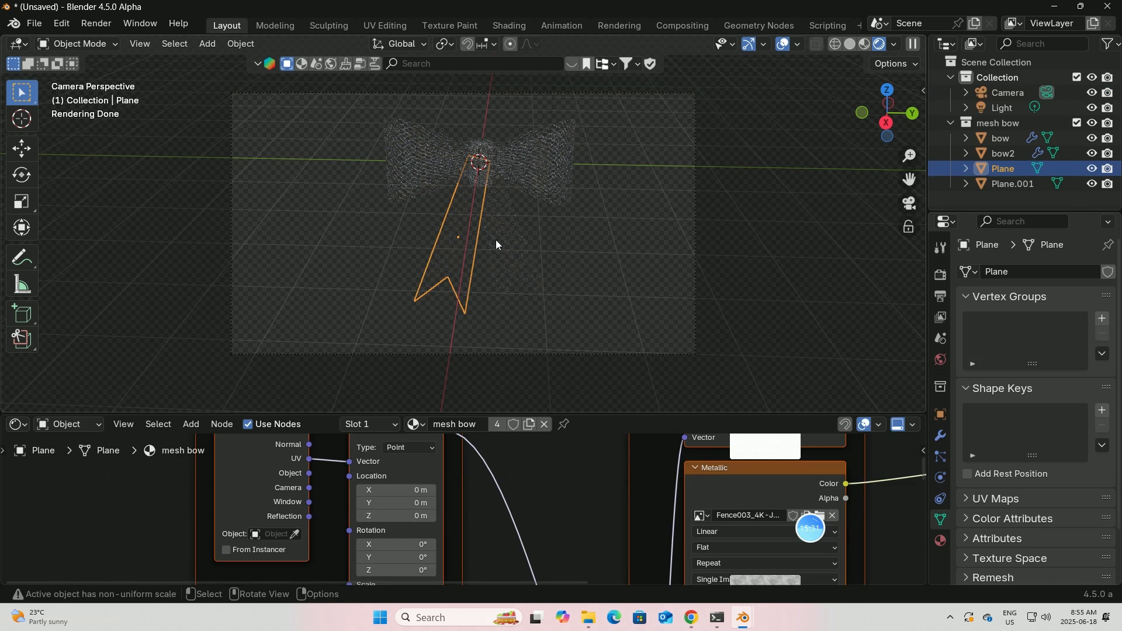
left_click(497, 244)
left_click(445, 245)
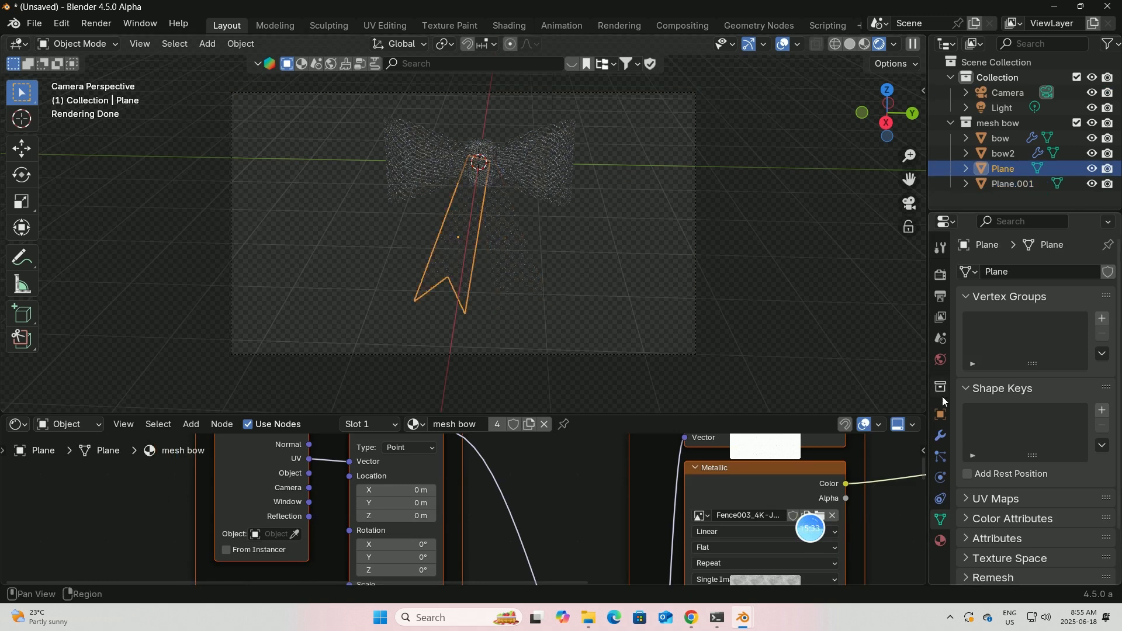
left_click(940, 435)
left_click(986, 270)
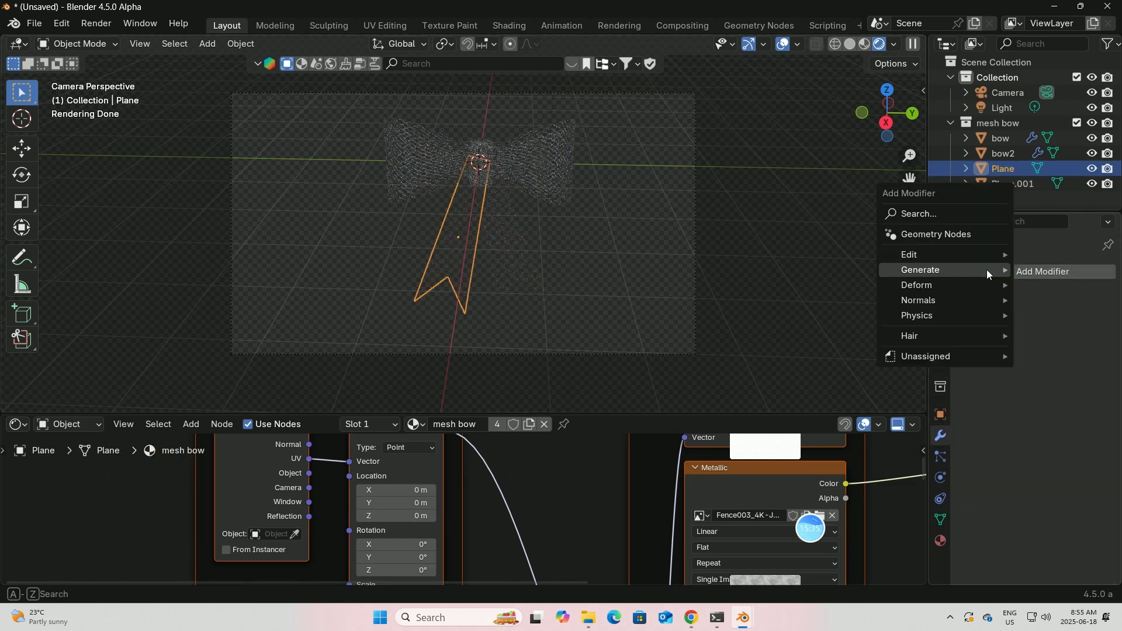
mouse_move(920, 270)
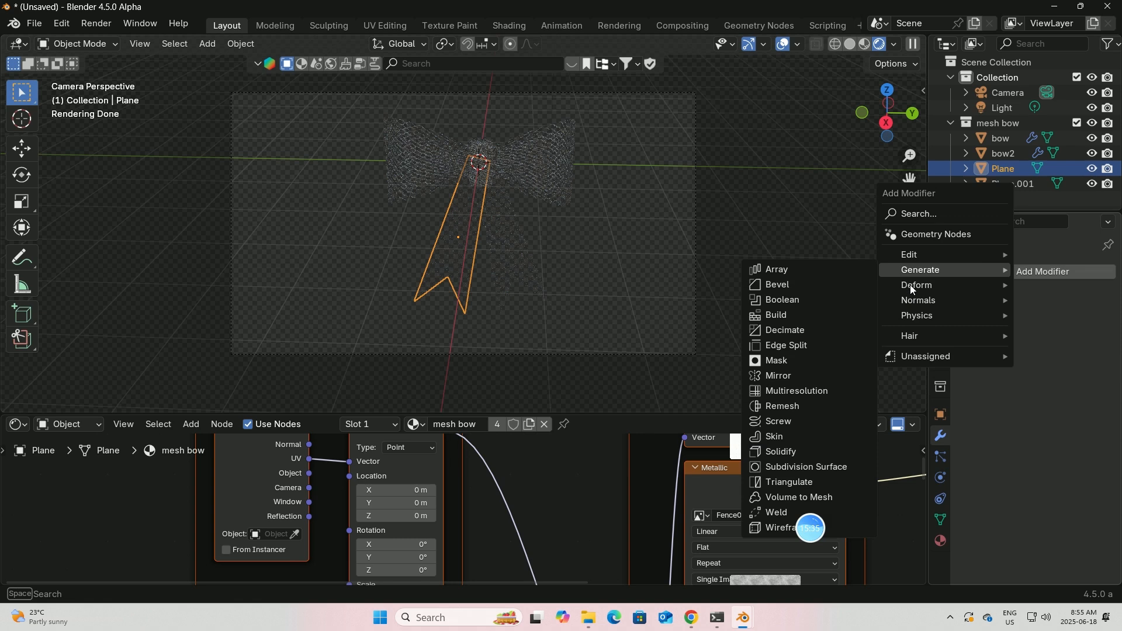
left_click(780, 451)
left_click(1090, 338)
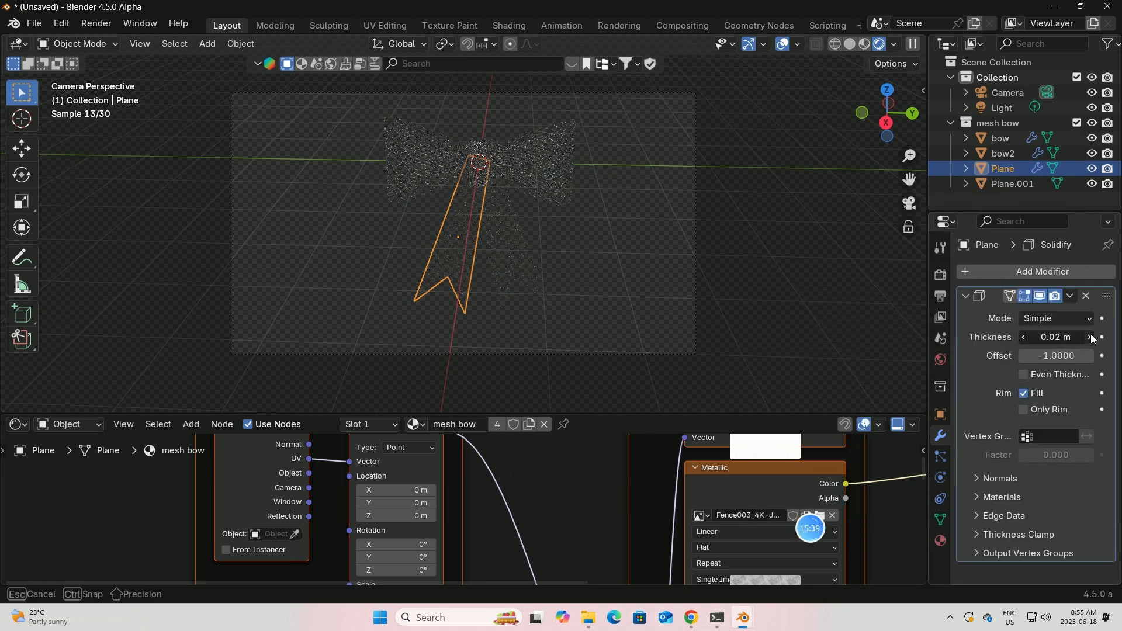
Raise the Solidify thickness of the ribbon tail Plane to 0.07 m.
left_click(1090, 338)
left_click(1089, 338)
left_click(1090, 338)
left_click(1090, 337)
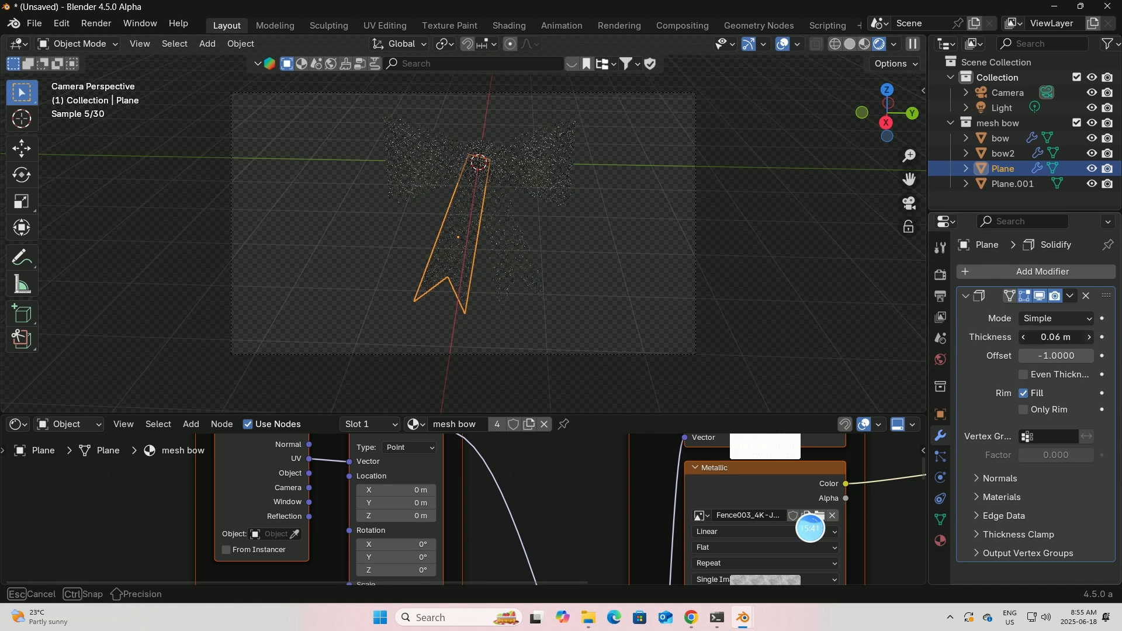
left_click(1090, 338)
Add a Solidify modifier to the other ribbon tail, Plane.001, and set its thickness to 0.06 m.
left_click(497, 241)
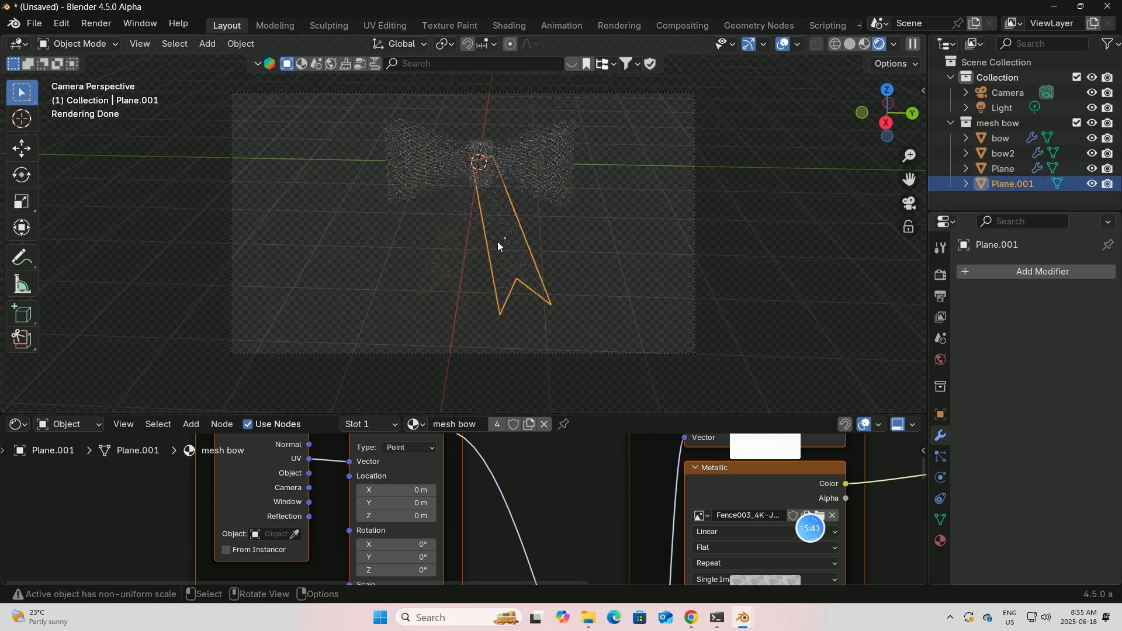
left_click(992, 272)
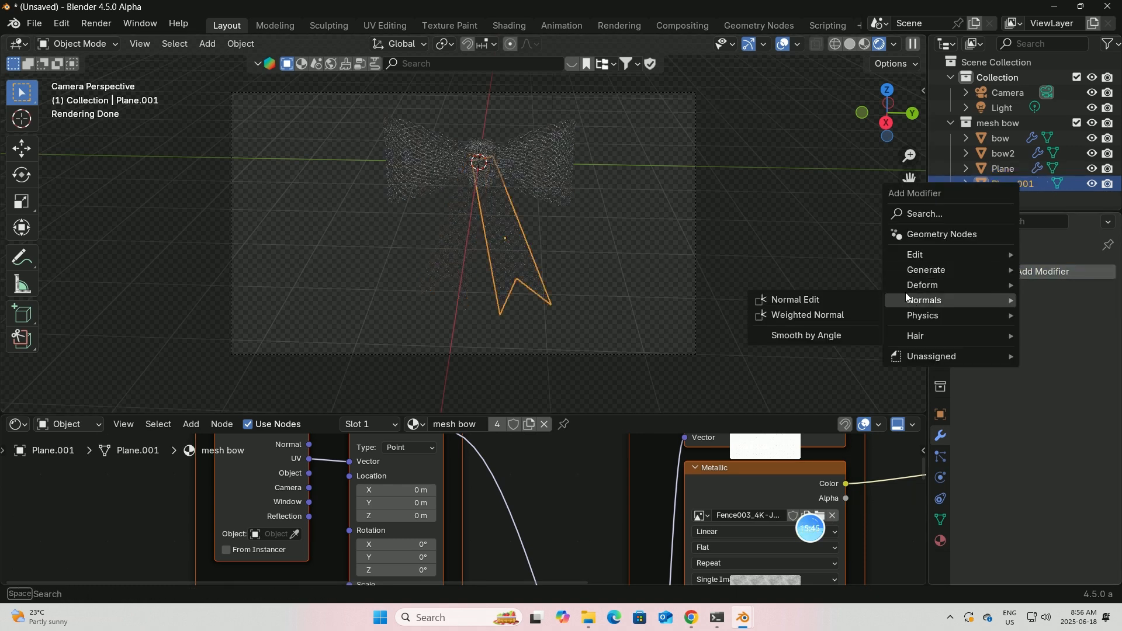
mouse_move(902, 269)
left_click(802, 452)
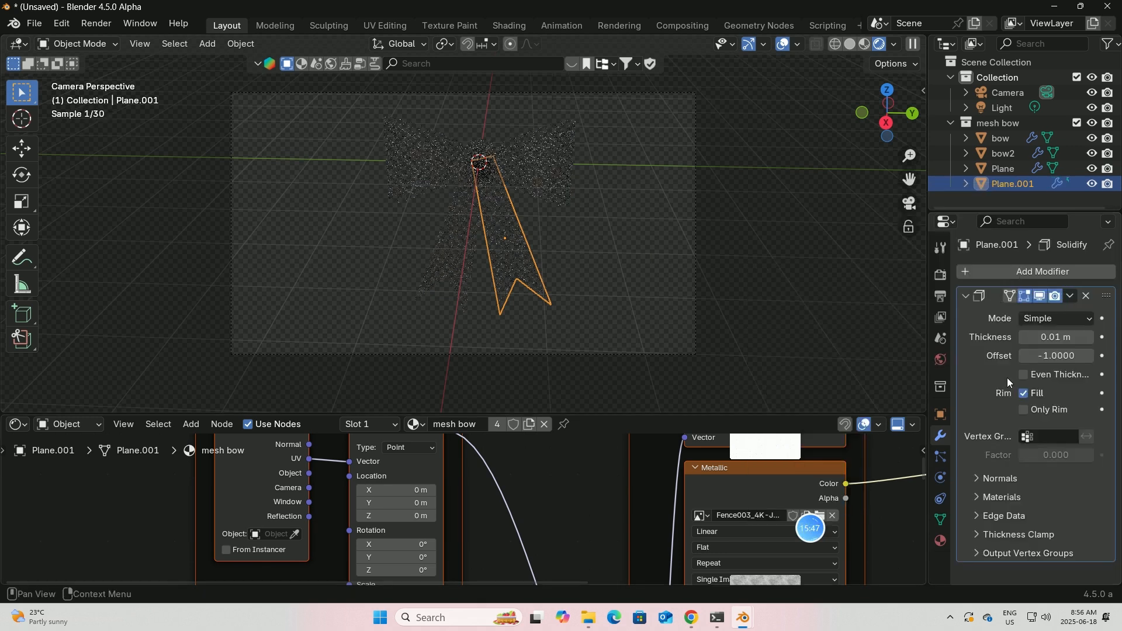
mouse_move(1088, 339)
left_mouse_down()
mouse_move(1107, 339)
mouse_move(1095, 340)
left_mouse_up()
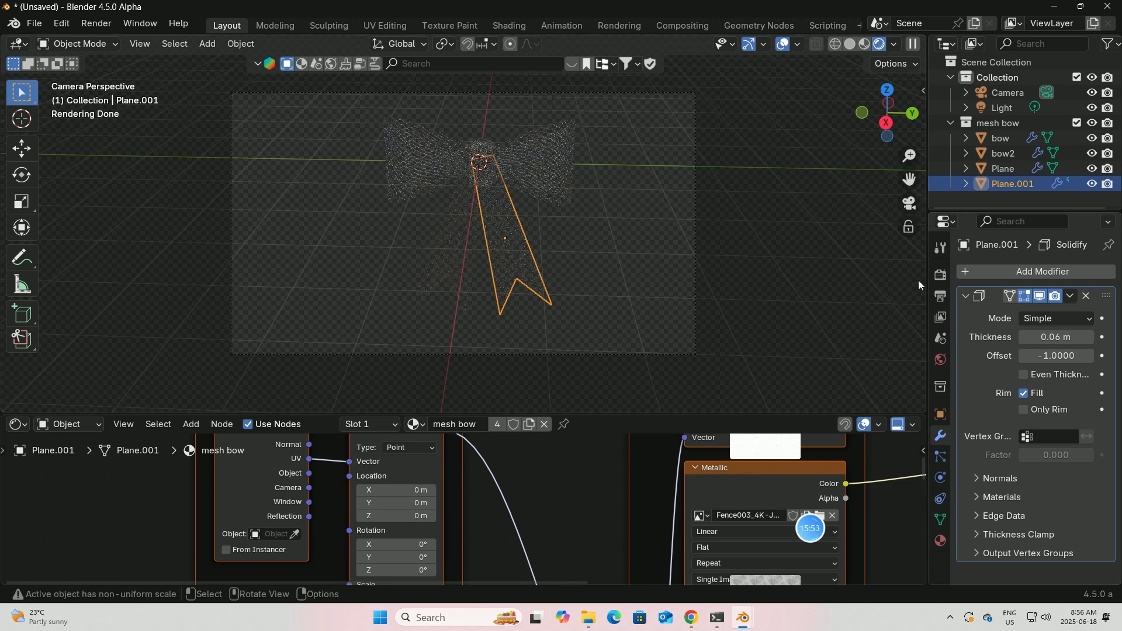
Render the image to check the thickened ribbon tails, and close the render window.
left_click(940, 360)
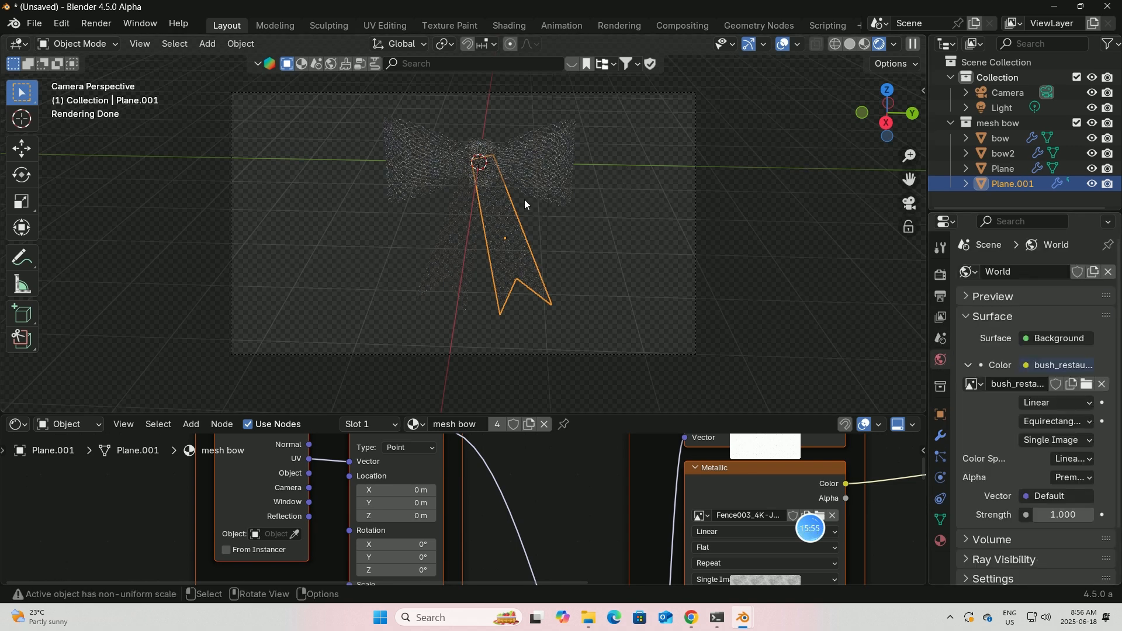
left_click(97, 23)
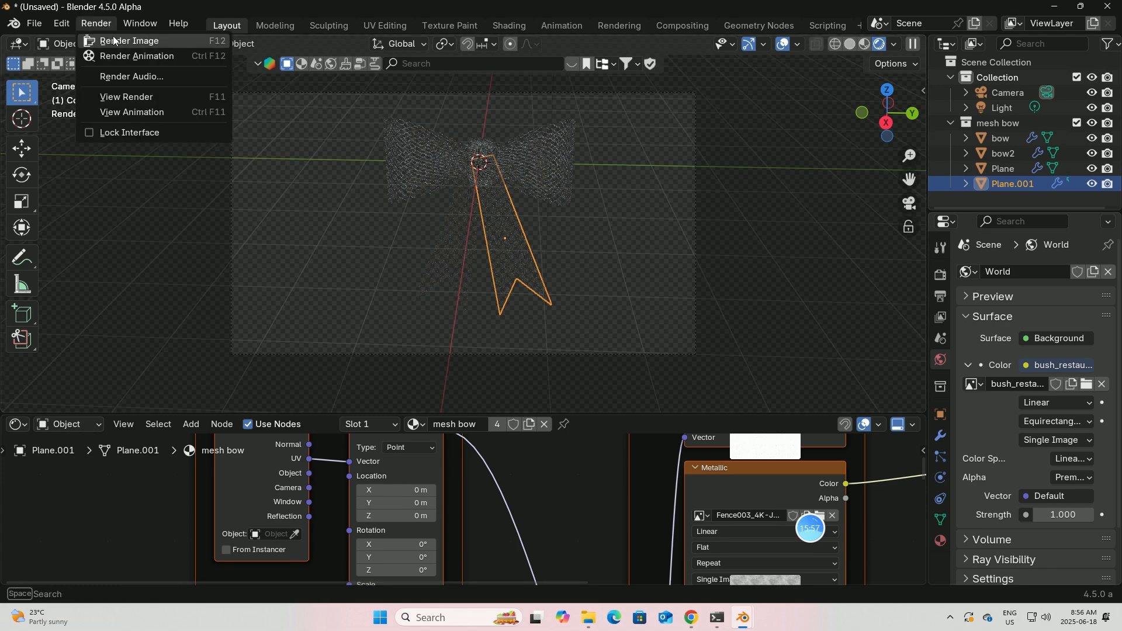
left_click(125, 42)
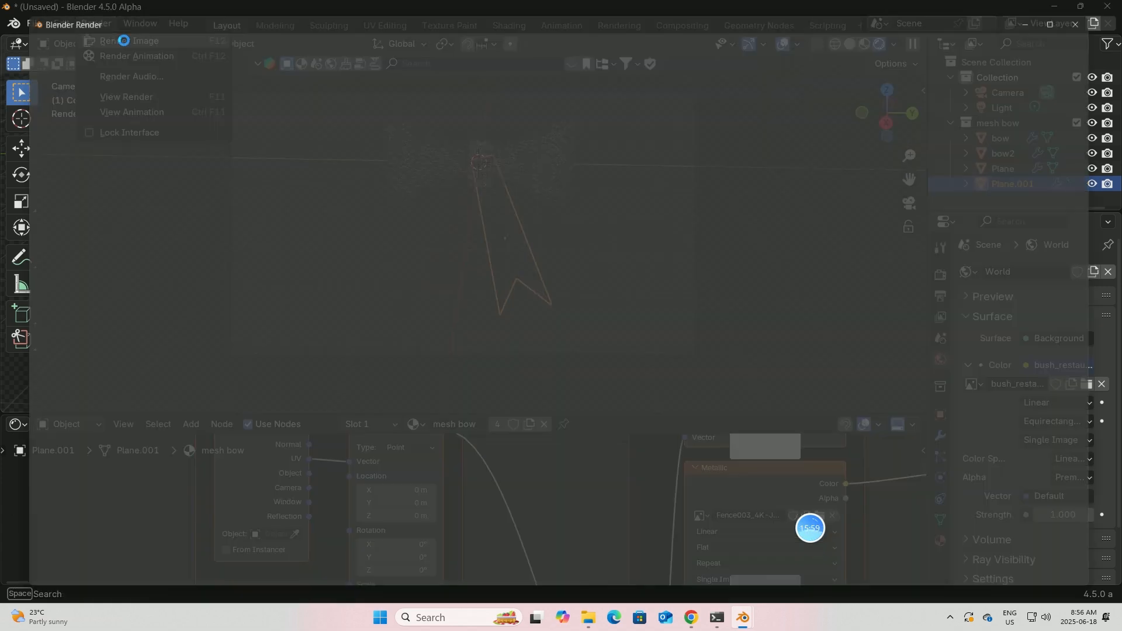
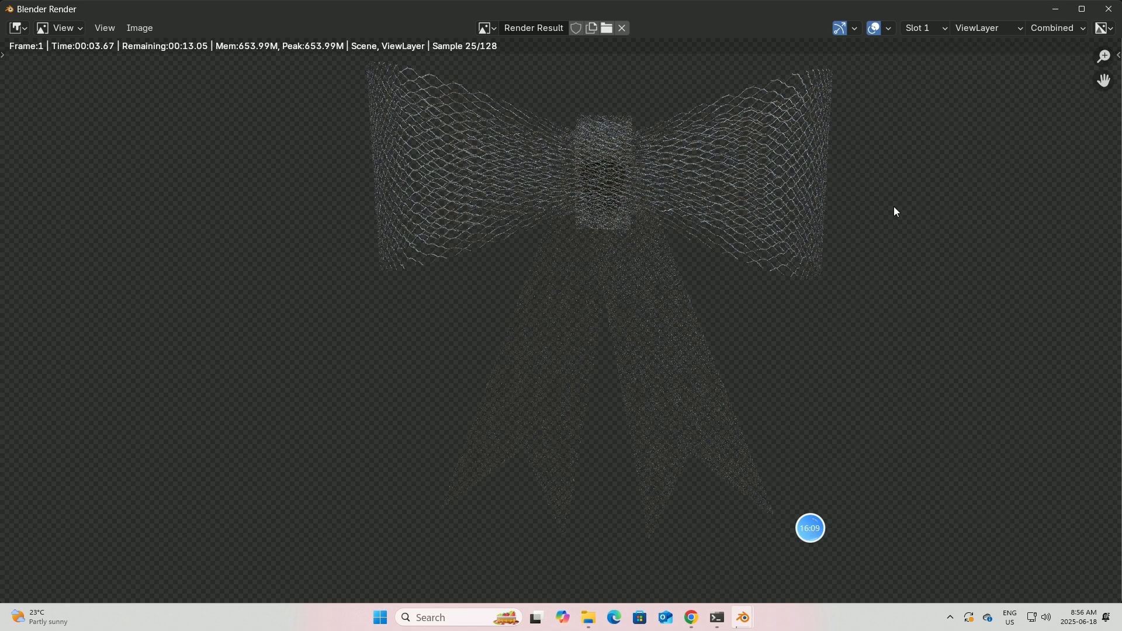
left_click(1109, 9)
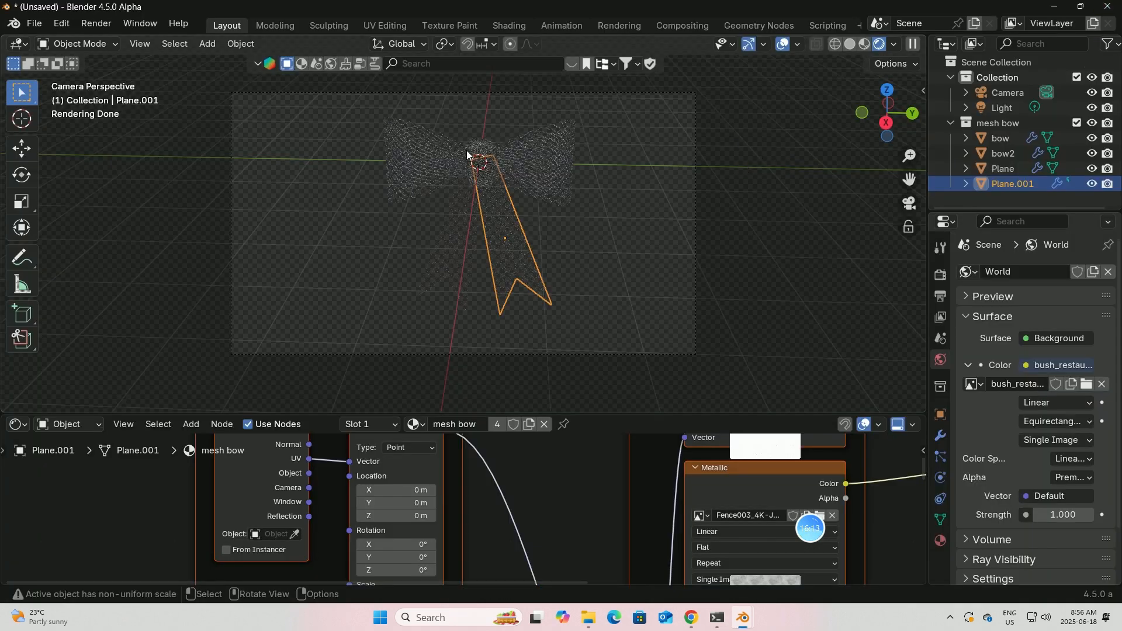
Add a Solidify modifier to the bow object after its Subdivision modifier and set the thickness to 0.03 m.
left_click(428, 166)
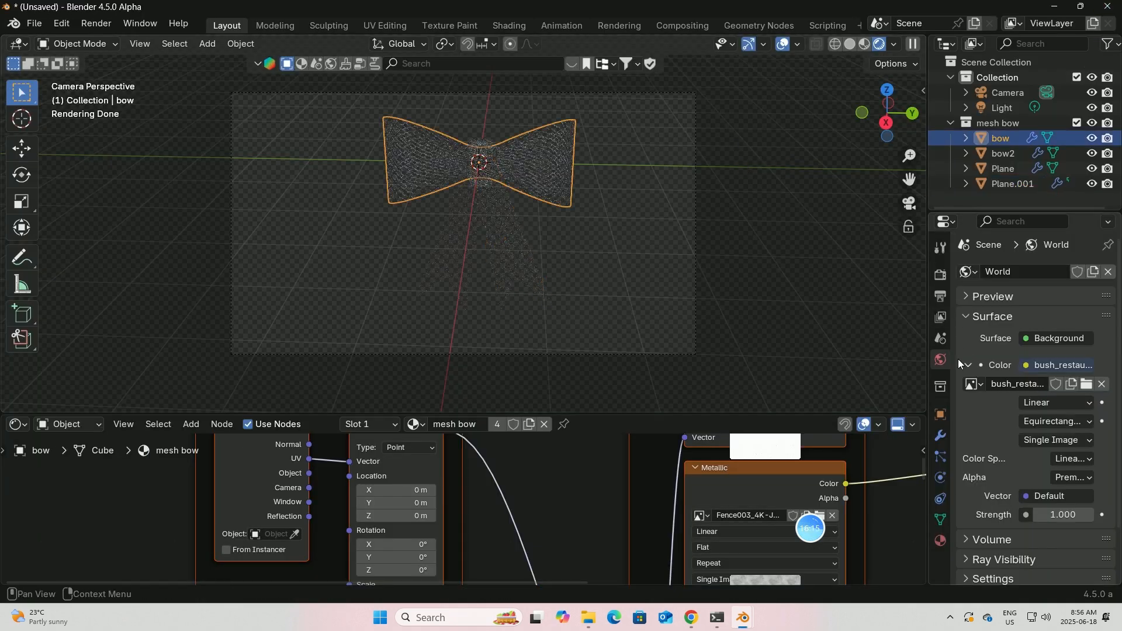
left_click(940, 435)
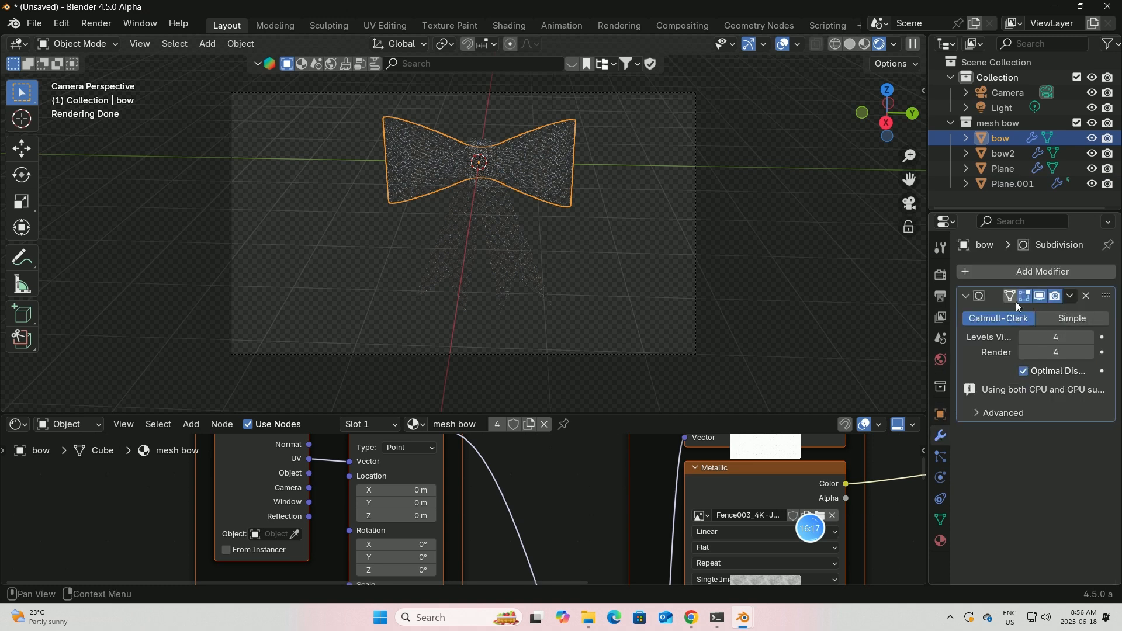
left_click(1070, 296)
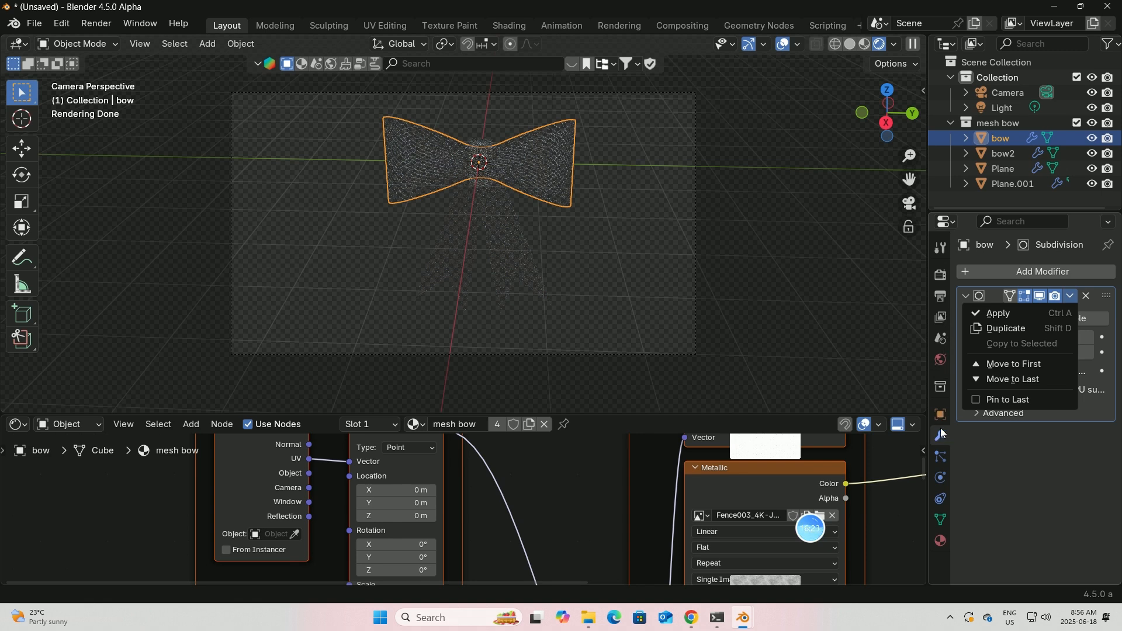
left_click(989, 276)
left_click(989, 271)
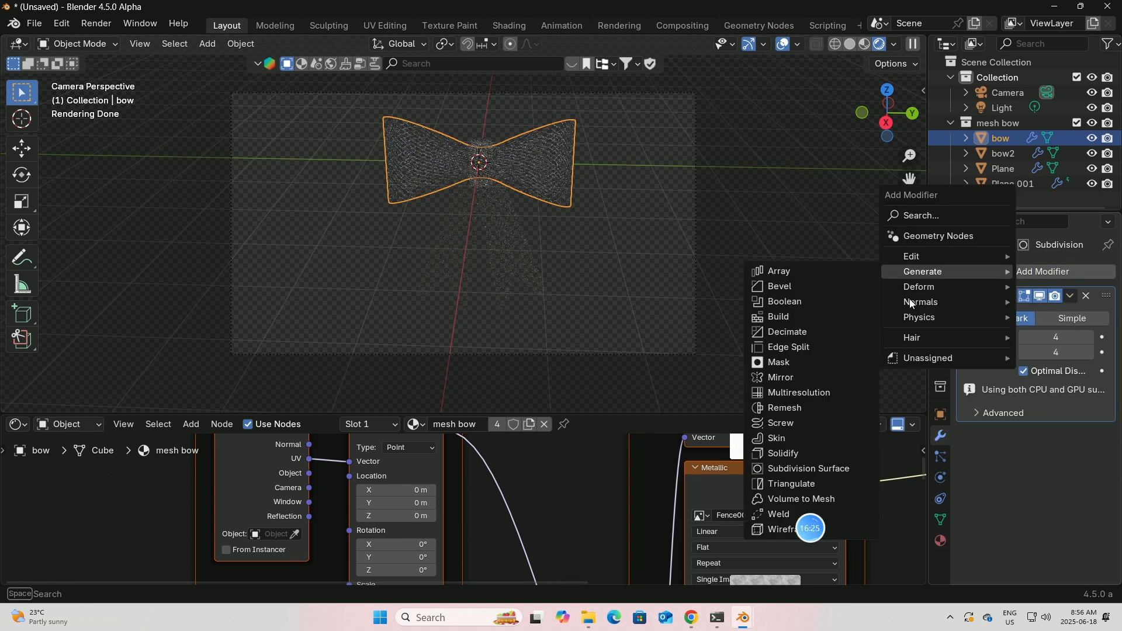
left_click(790, 453)
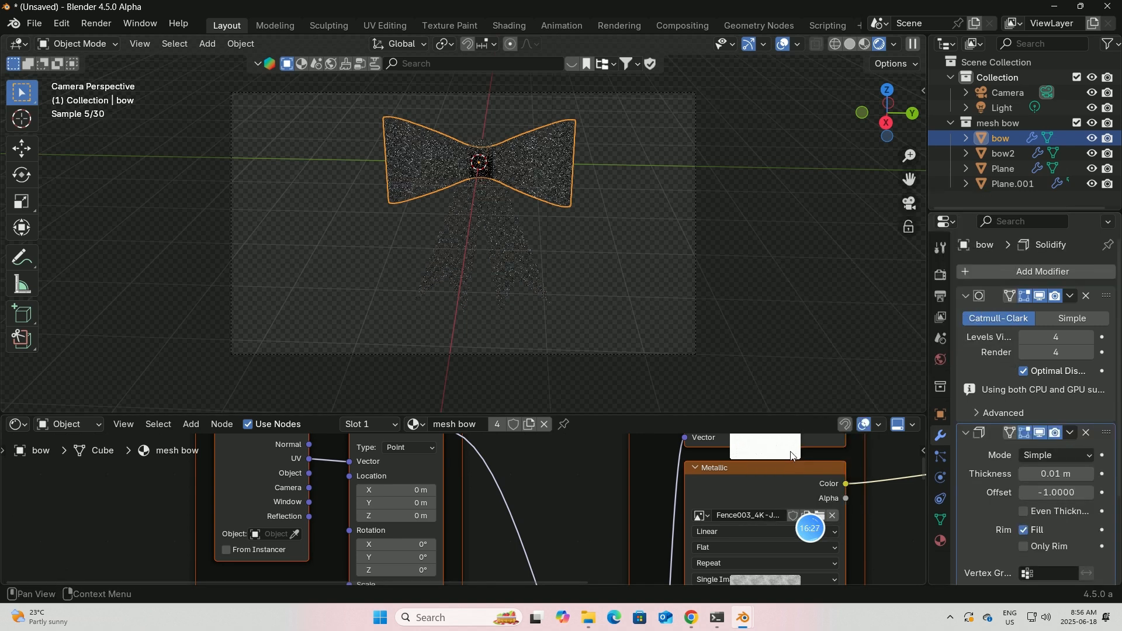
left_click(1092, 474)
left_click(1092, 473)
left_click(1091, 474)
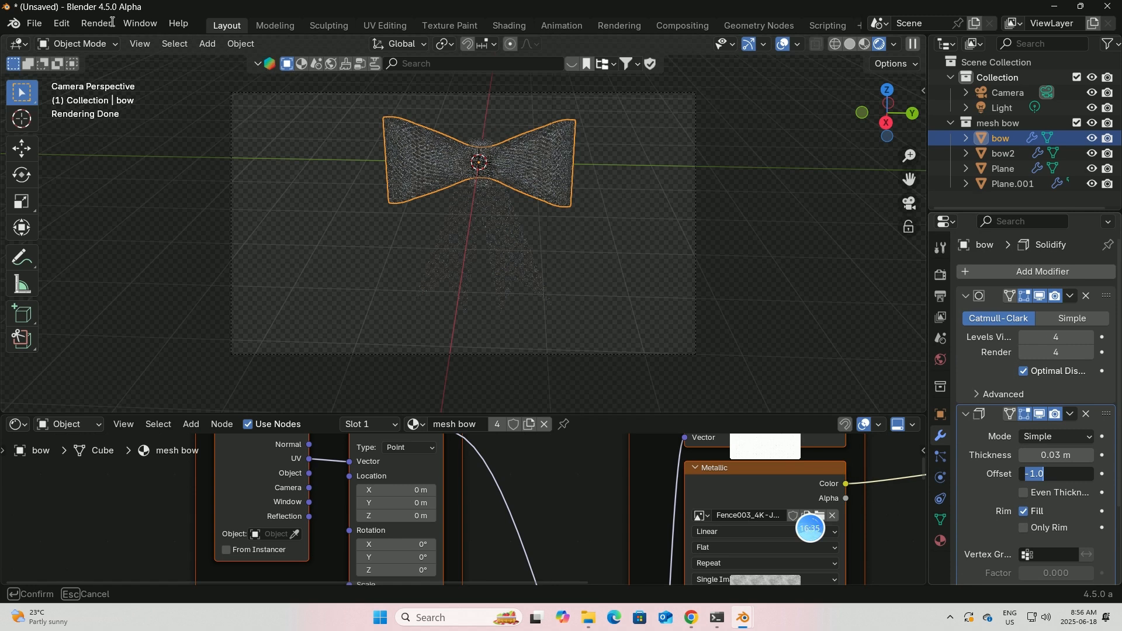
Render the image again to check the thickened bow, and close the render window.
left_click(94, 22)
left_click(93, 22)
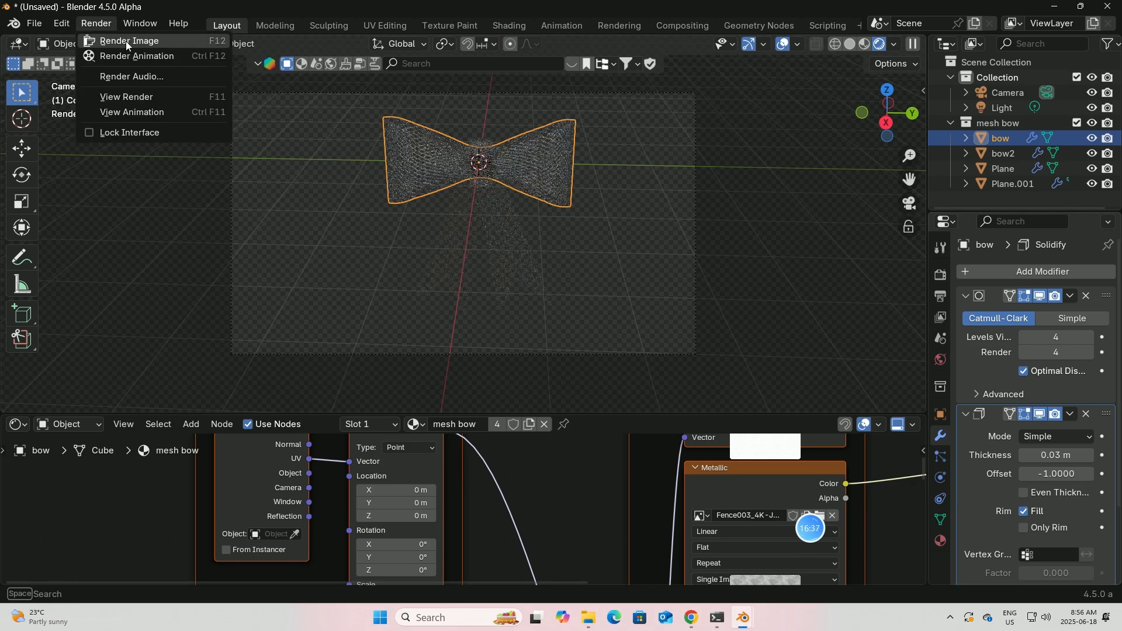
left_click(127, 42)
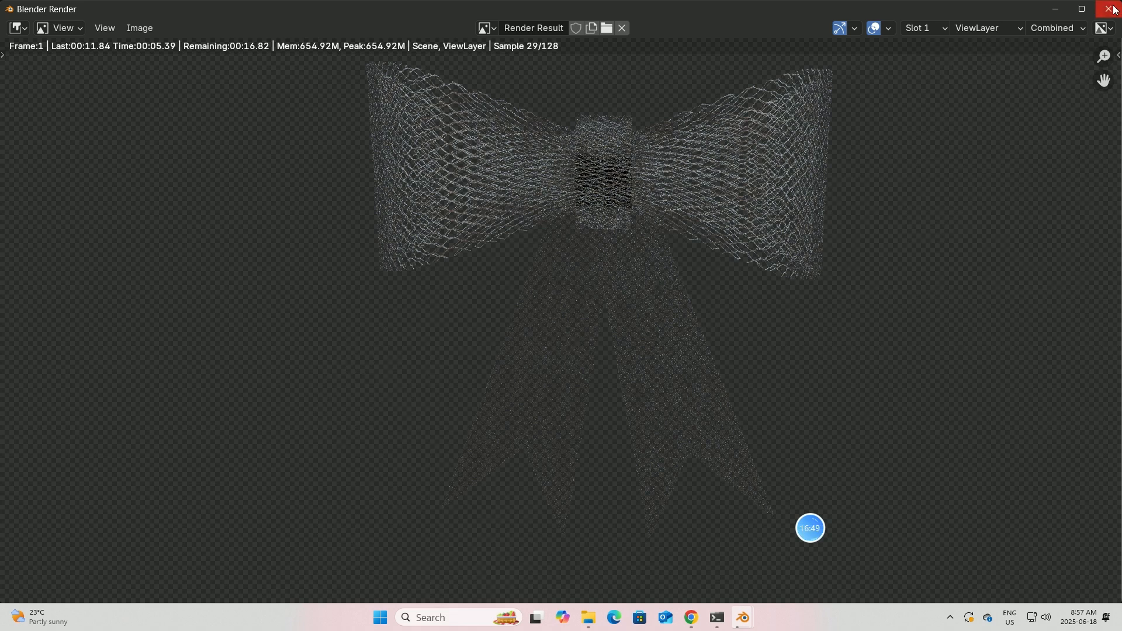
key("Escape")
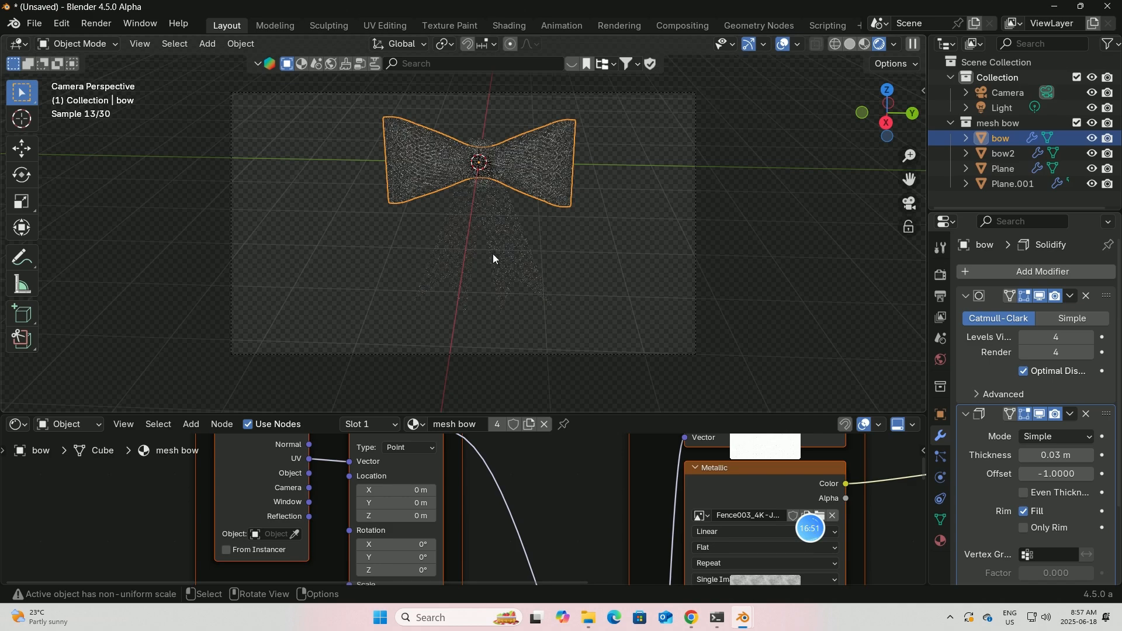
Set the Solidify thickness of both ribbon tails, Plane and Plane.001, to 0.23 m.
left_click(455, 242)
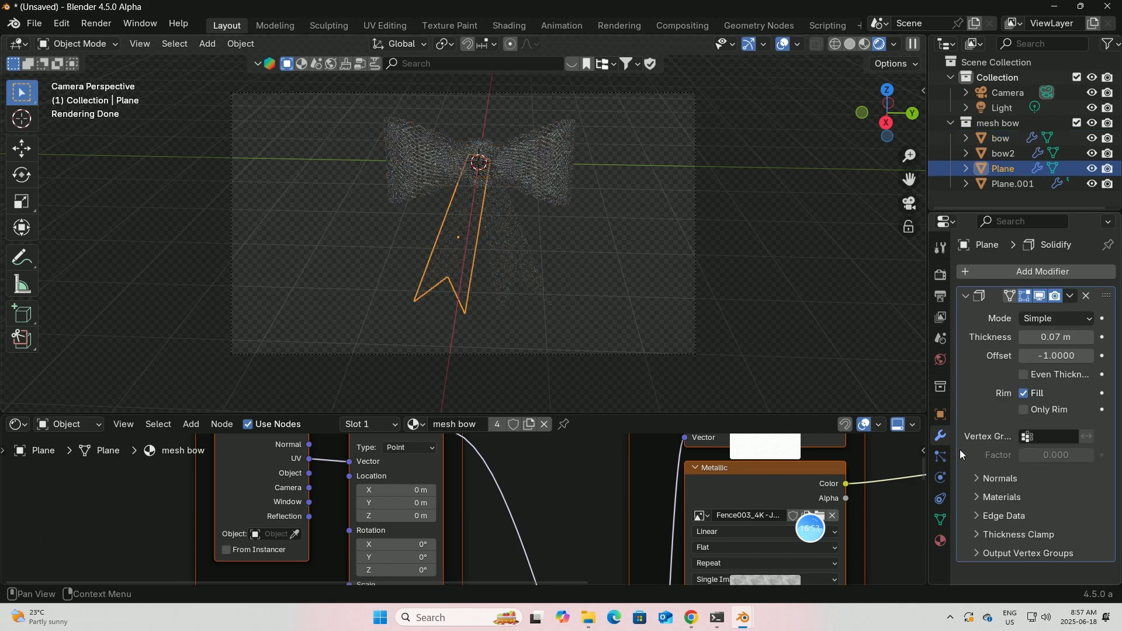
left_click_drag(1076, 337, 1114, 338)
left_click(492, 249)
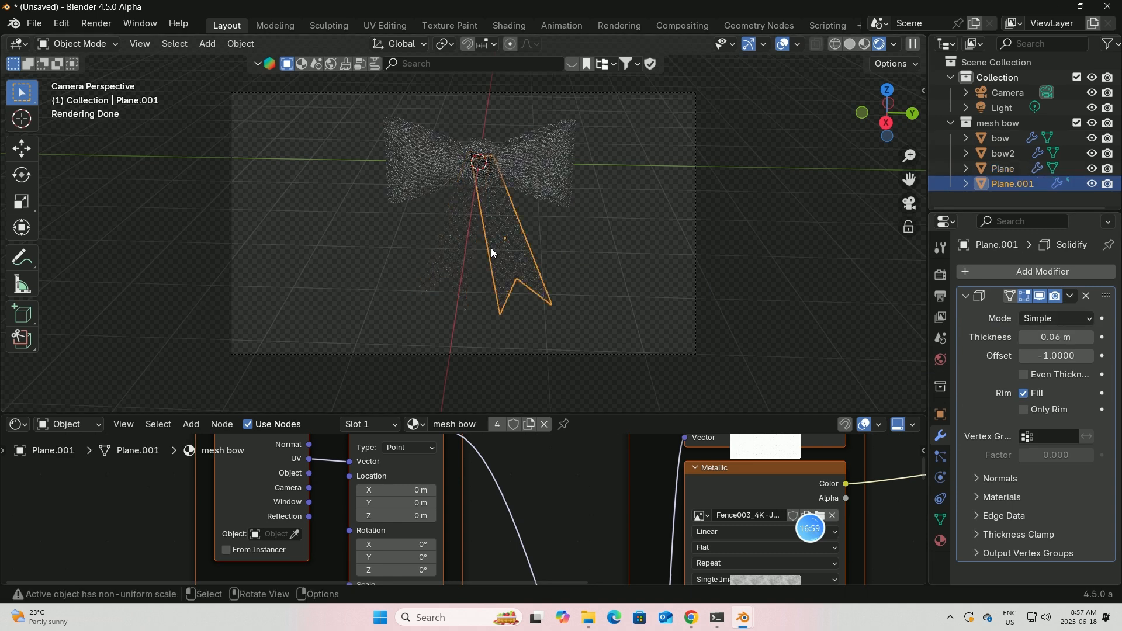
left_click_drag(1051, 334, 1083, 335)
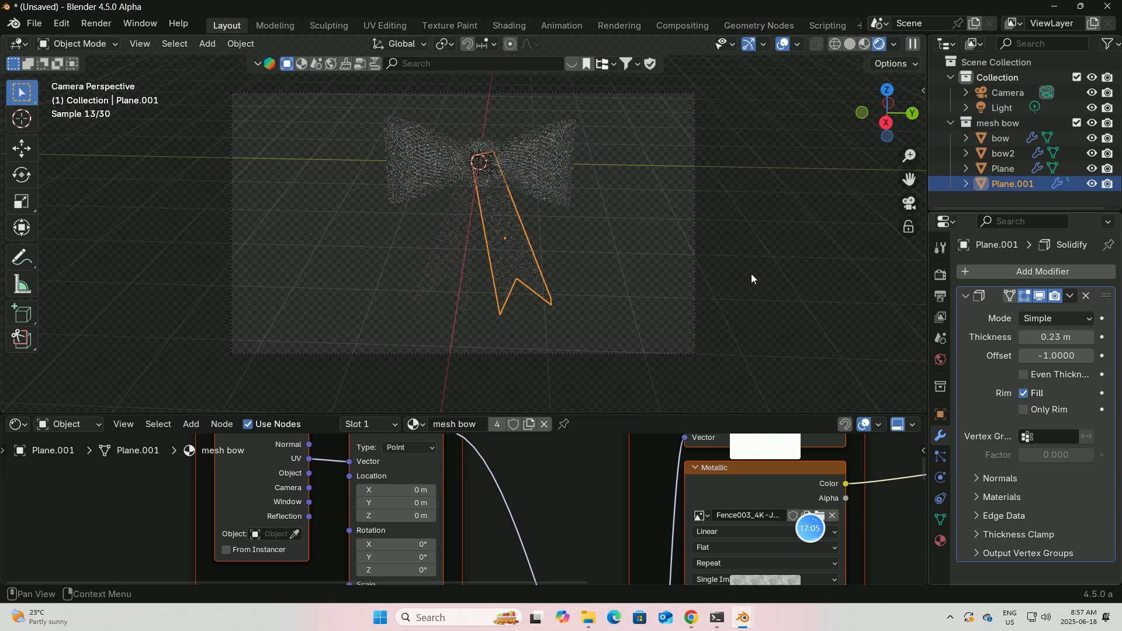
Render the image to compare the thicker tails with the bow, and close the render window.
left_click(95, 23)
left_click(111, 39)
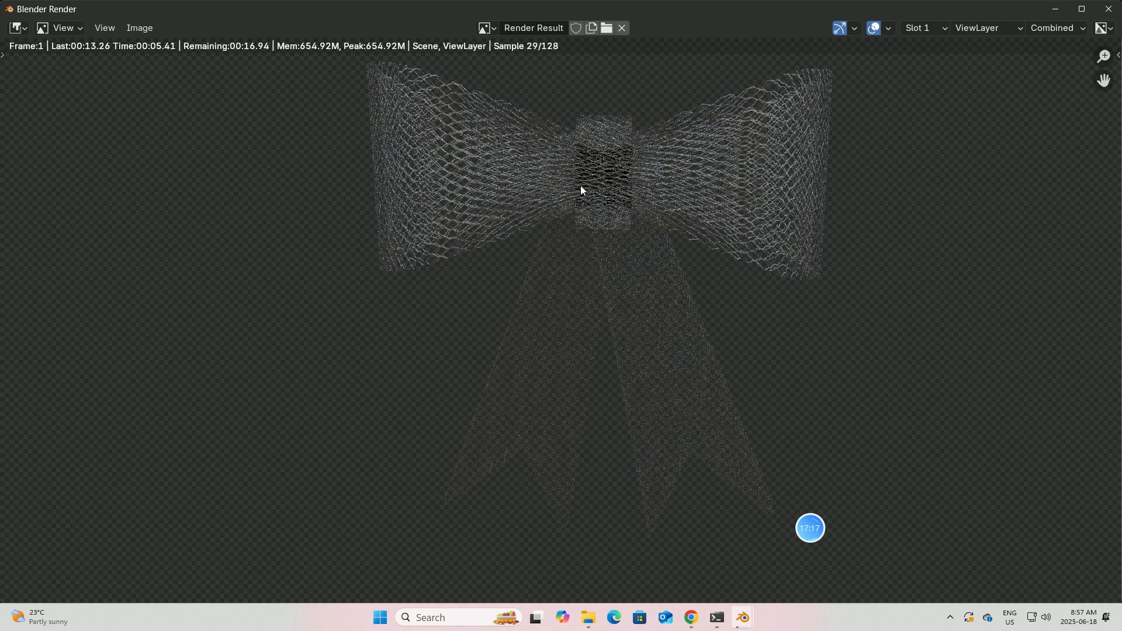
left_click(138, 28)
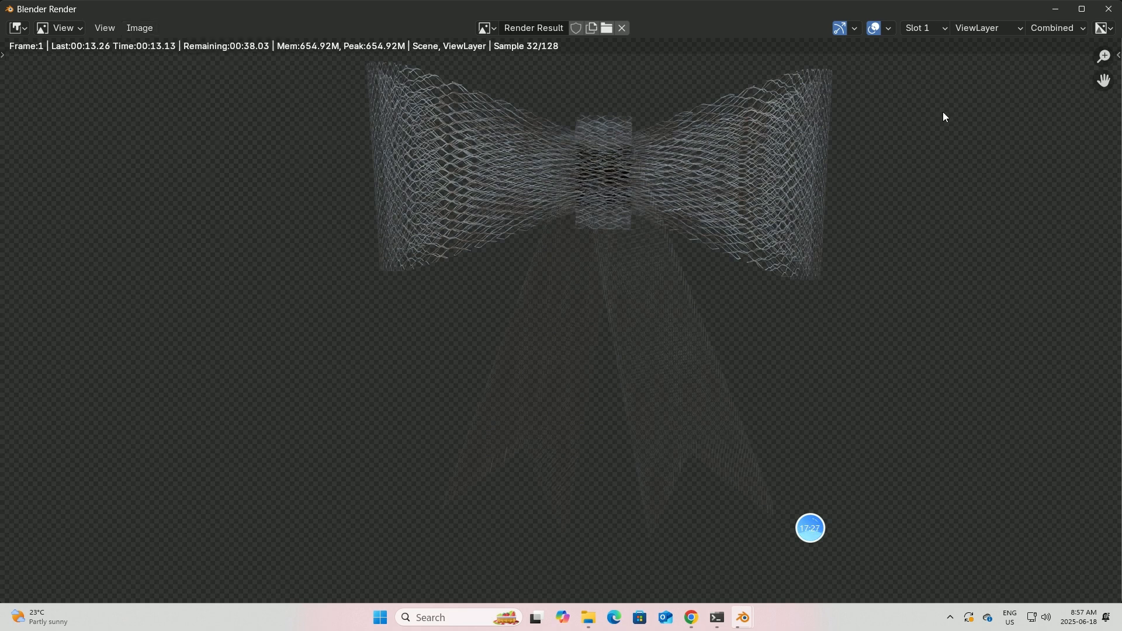
key("Escape")
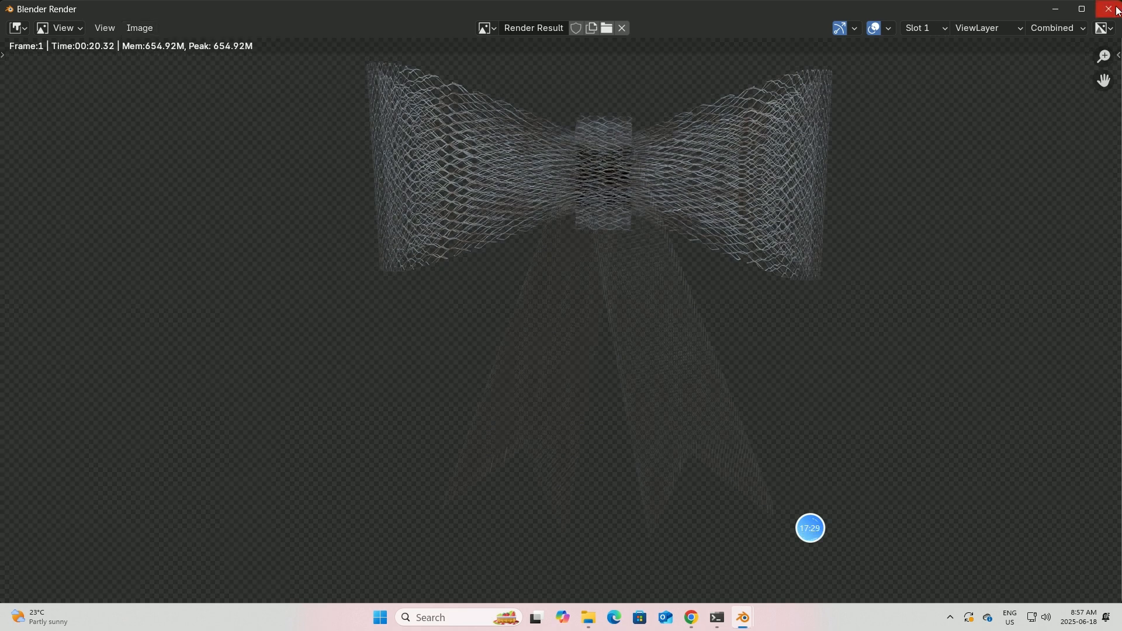
key("Escape")
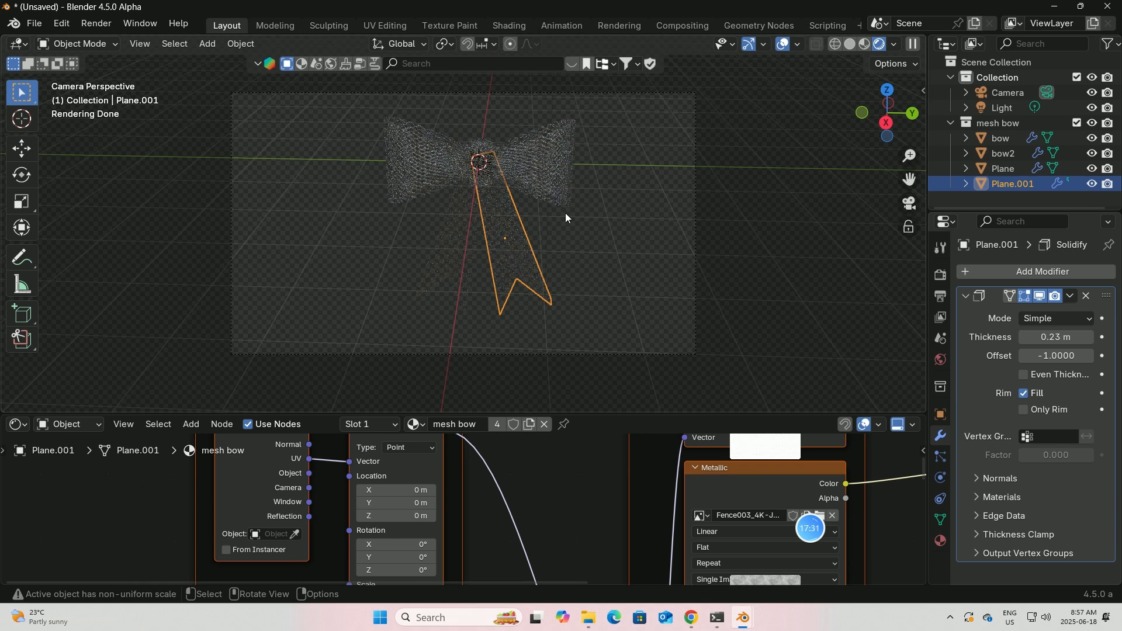
Switch the viewport to Material Preview, inspect the ribbon tails from the side, select Plane and return to the camera view.
left_click(865, 46)
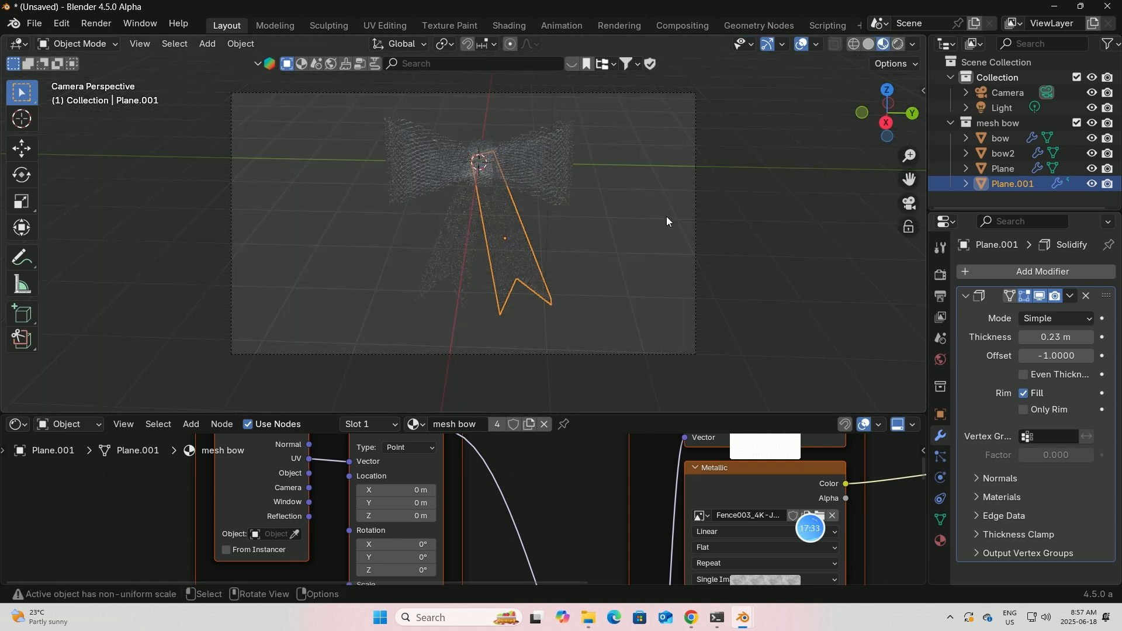
mouse_move(666, 216)
middle_mouse_down()
mouse_move(657, 230)
mouse_move(559, 244)
mouse_move(543, 218)
middle_mouse_up()
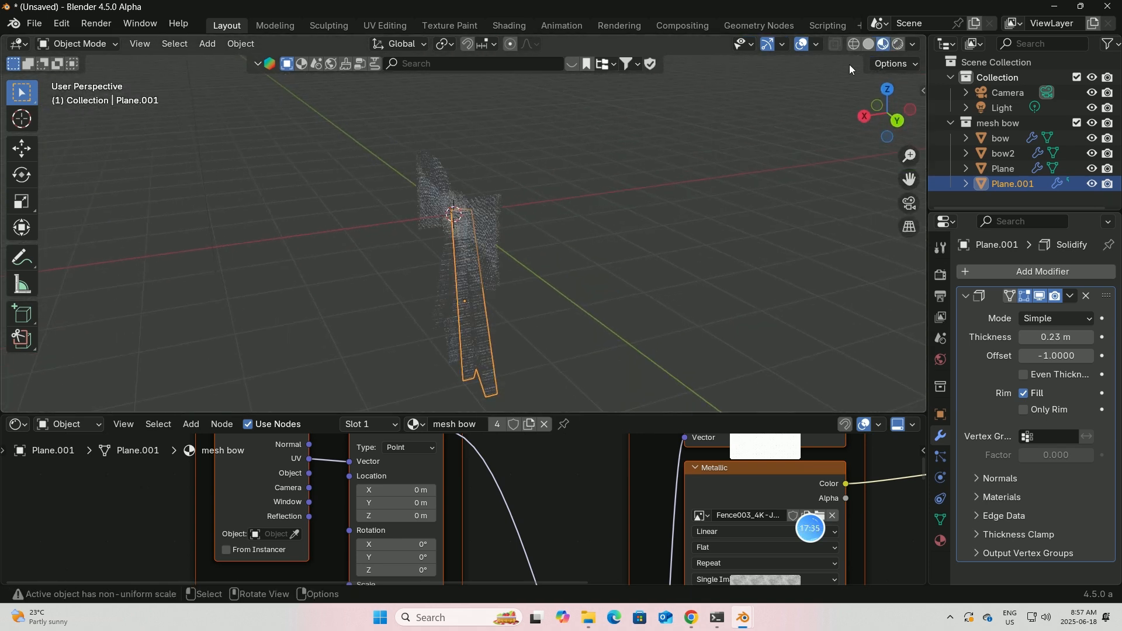
scroll(664, 199, "up", 1)
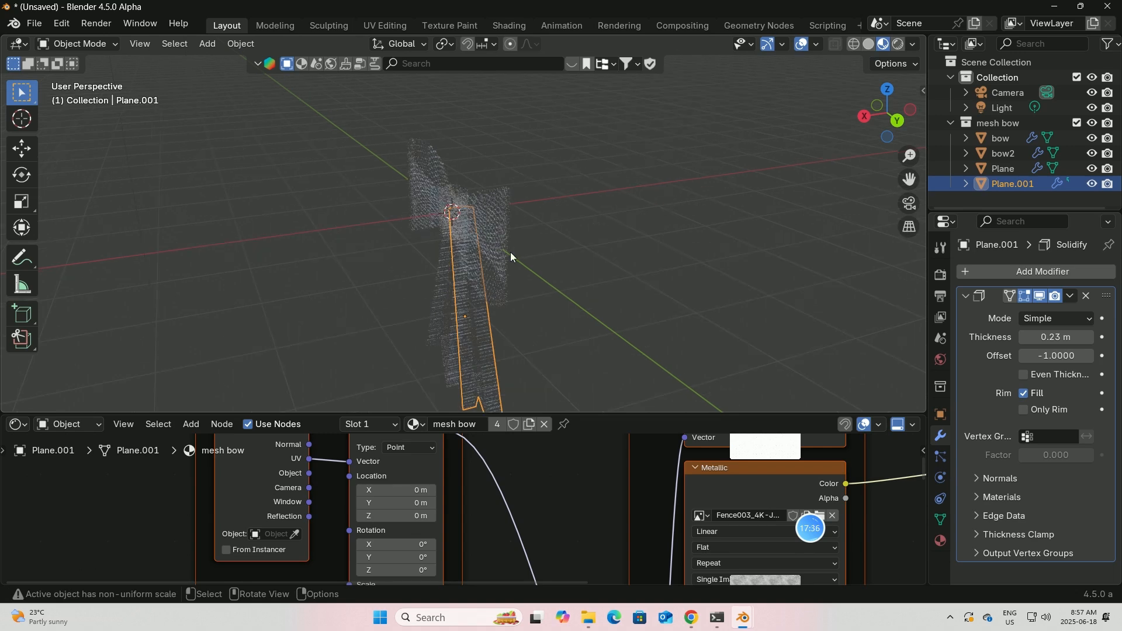
left_click(443, 310)
middle_click_drag(536, 319, 657, 315)
left_click(909, 203)
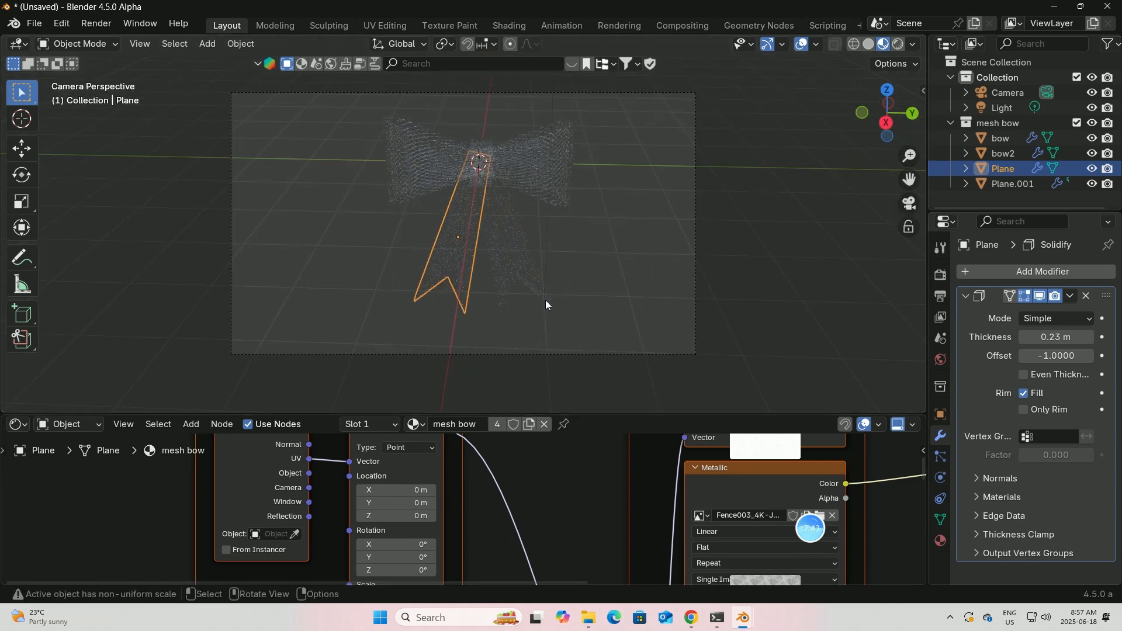
Set the IOR of the mesh bow material's Principled BSDF to 4.750.
middle_click_drag(894, 478, 585, 494)
middle_click_drag(768, 507, 682, 538)
scroll(682, 537, "up", 5)
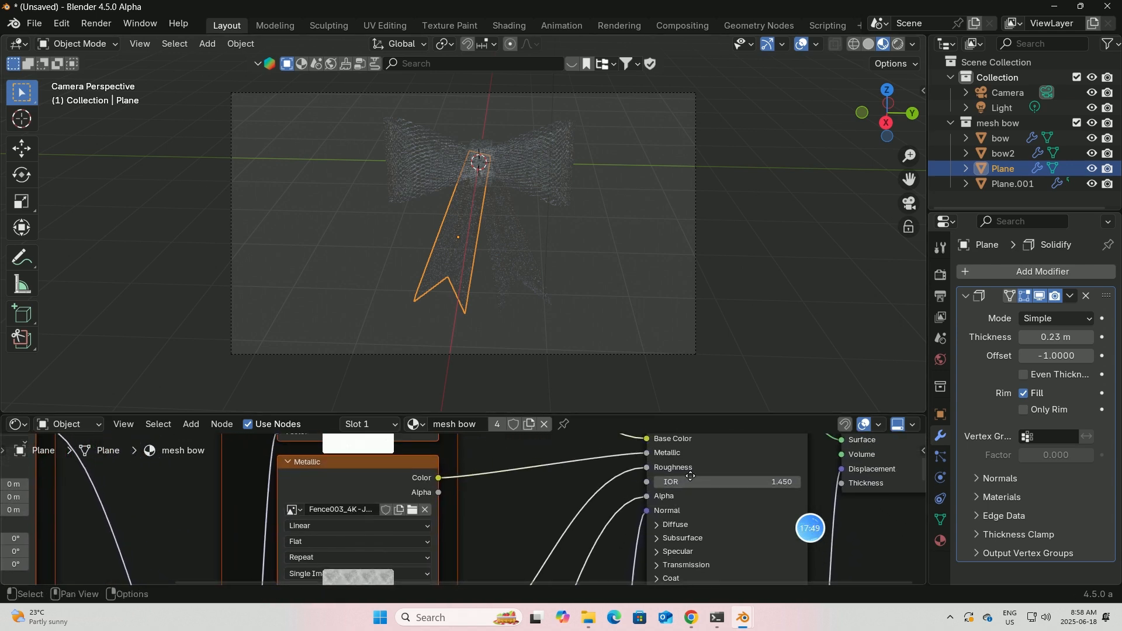
left_click_drag(672, 498, 617, 364)
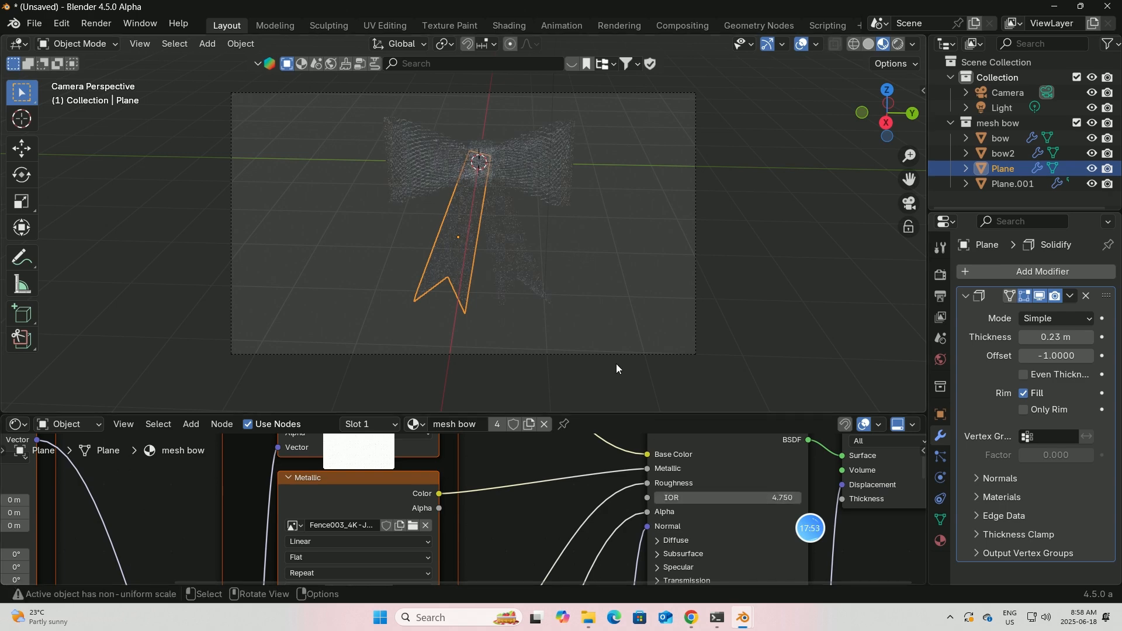
Examine the bow outside the camera view, and switch to the Chrome browser showing Poly Haven's Bloem Field Sunrise page.
middle_click_drag(598, 326, 602, 318)
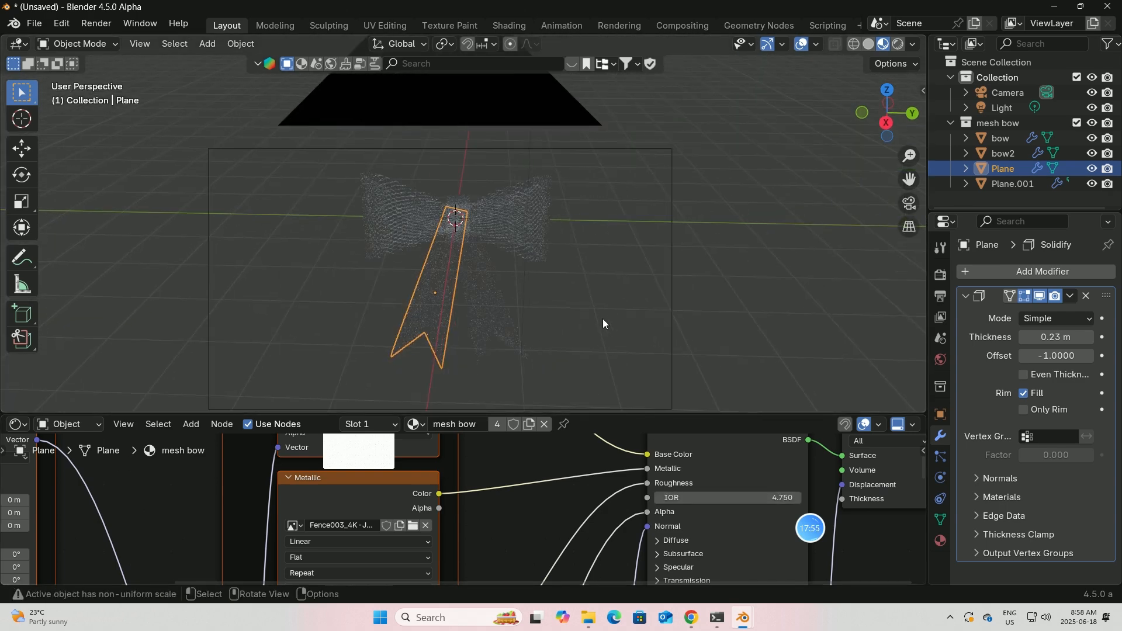
scroll(658, 197, "up", 3)
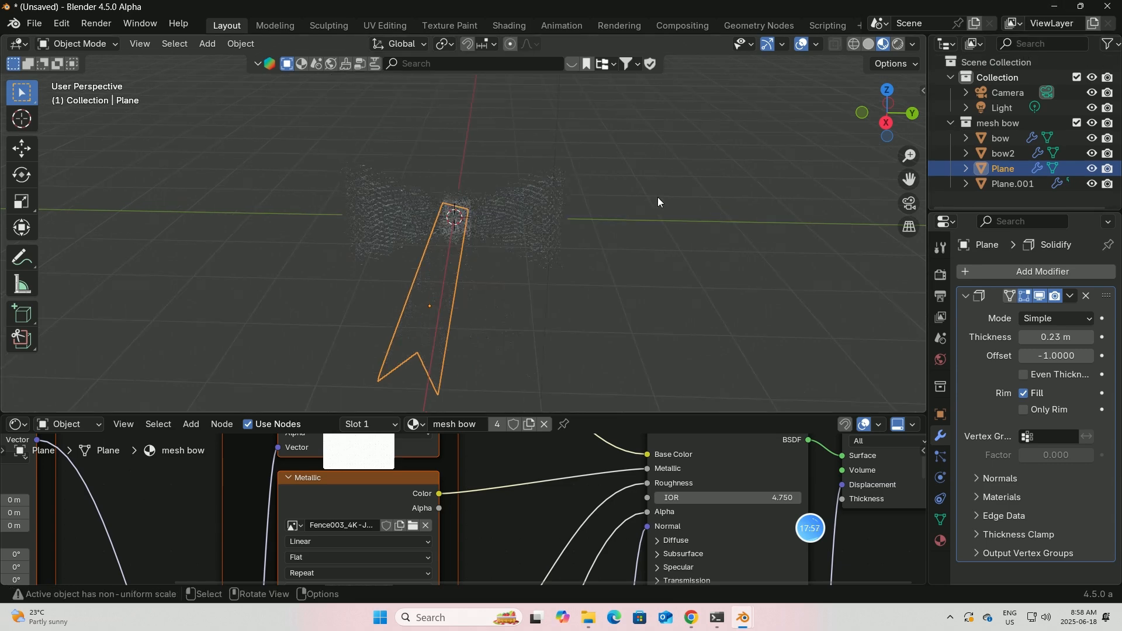
left_click(1054, 6)
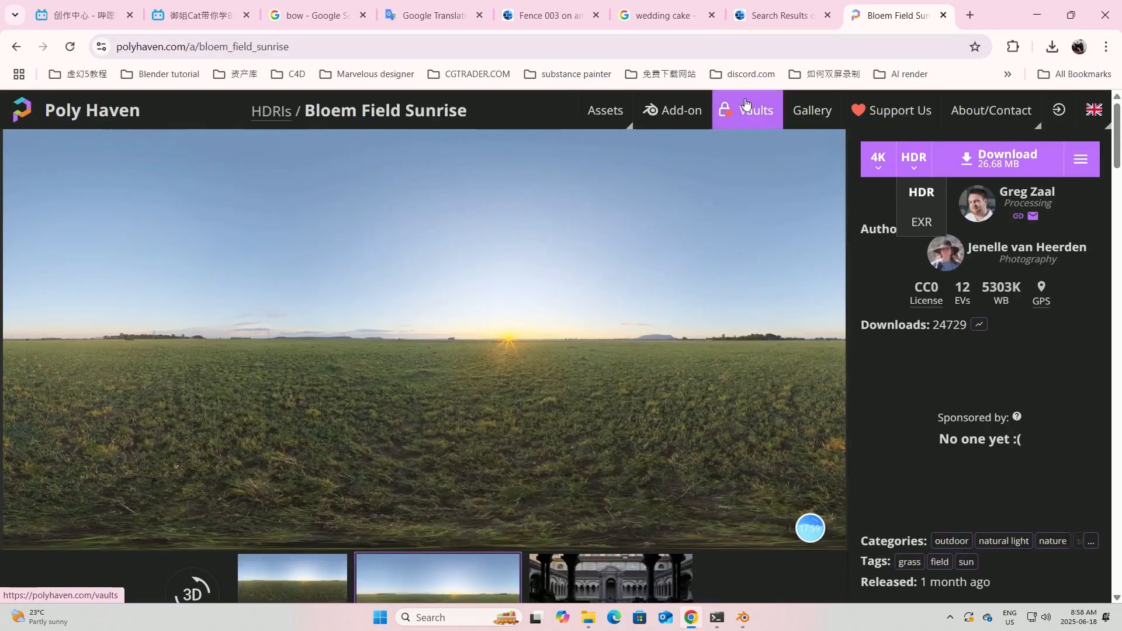
Launch another Blender 4.5 instance, open the recent file bow4.5.blend, and switch its viewport to Rendered shading.
left_click(1037, 10)
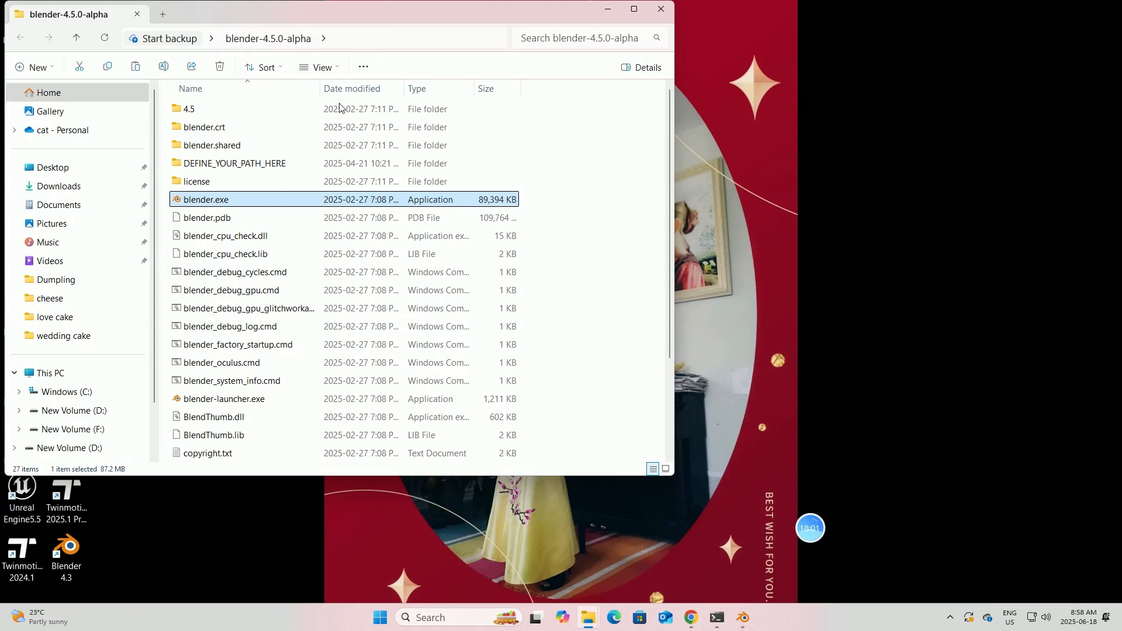
double_click(208, 200)
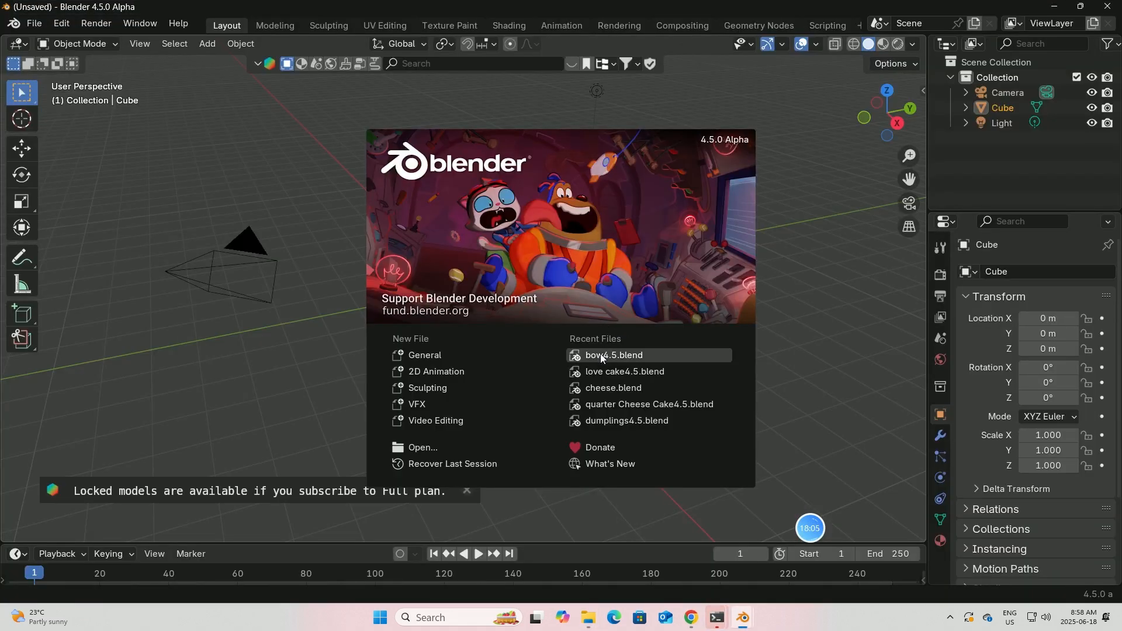
left_click(601, 353)
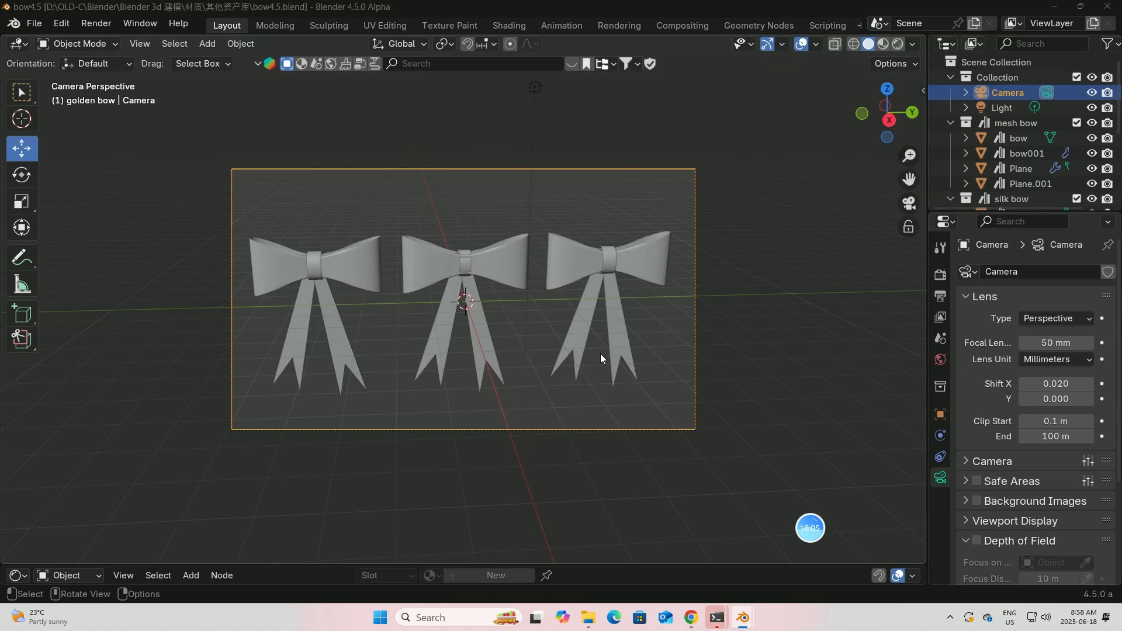
left_click(897, 44)
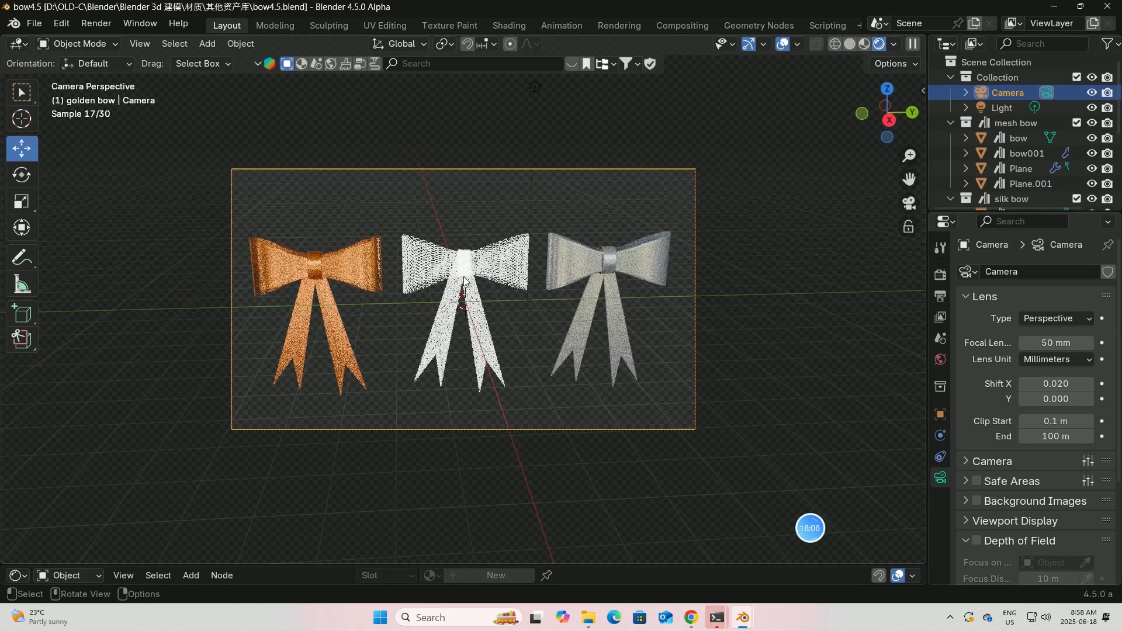
Select the middle mesh bow, enlarge the shader editor, and examine its material's Principled BSDF and Emission settings.
left_click(465, 282)
left_click_drag(333, 561, 386, 355)
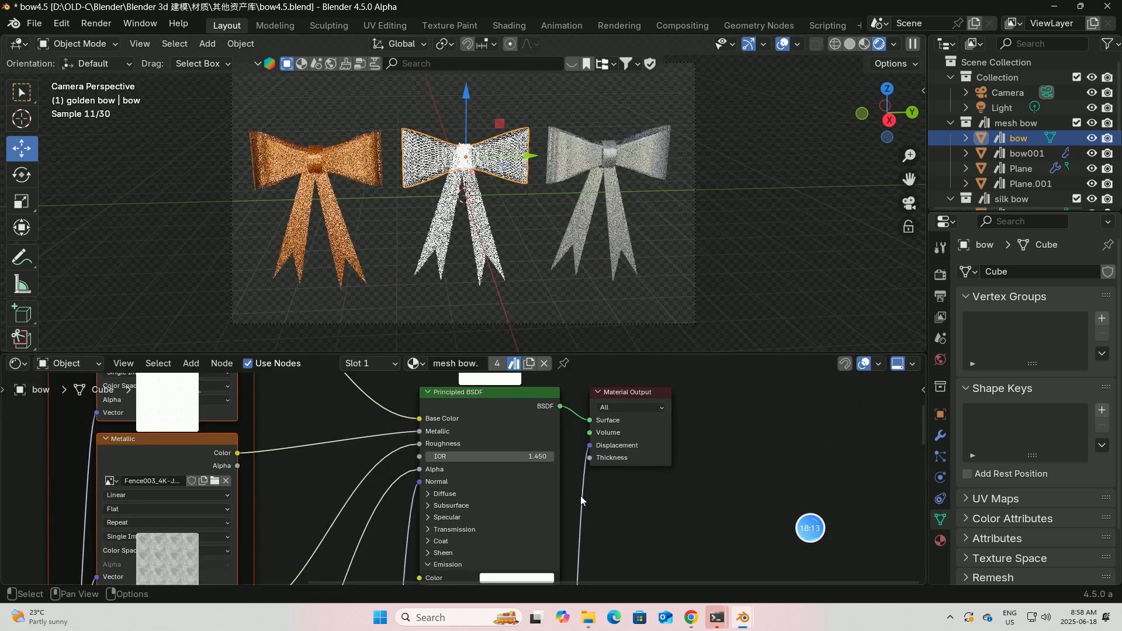
mouse_move(580, 495)
middle_mouse_down()
mouse_move(621, 434)
mouse_move(623, 455)
mouse_move(626, 443)
mouse_move(571, 483)
middle_mouse_up()
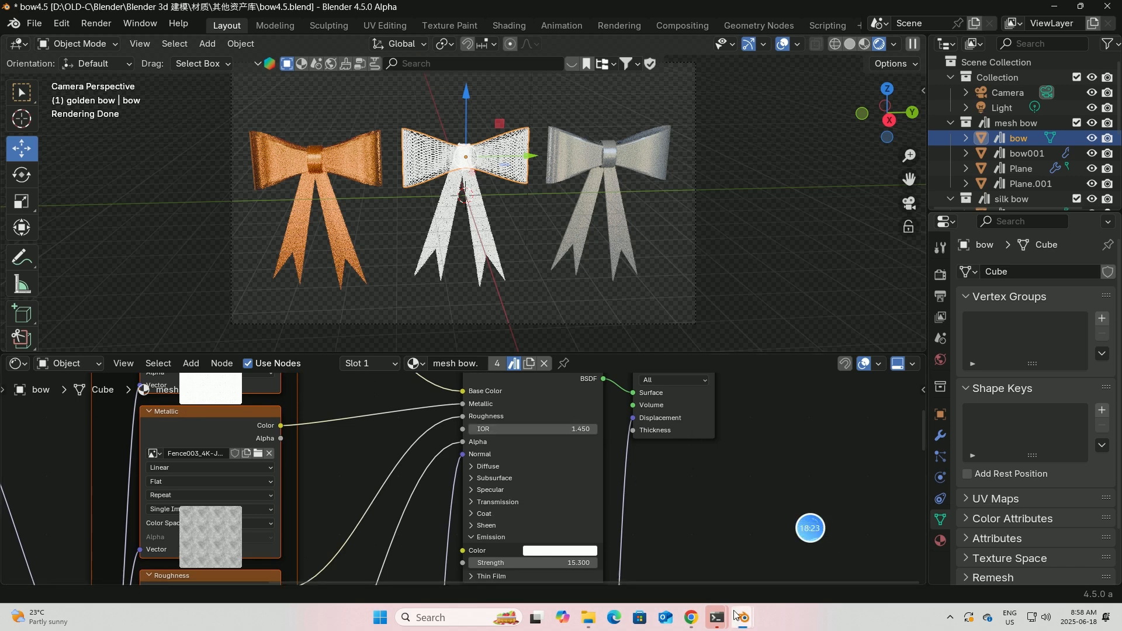
Return to the unsaved bow project and set the IOR of the mesh bow material's Principled BSDF to 1.450.
mouse_move(742, 618)
left_click(742, 563)
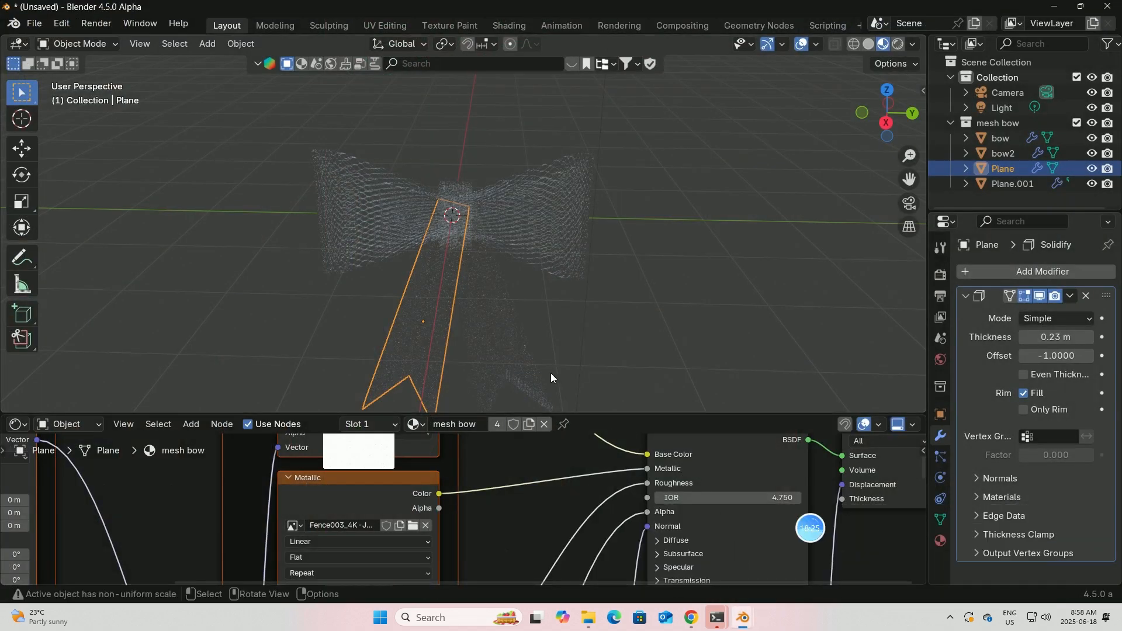
double_click(681, 498)
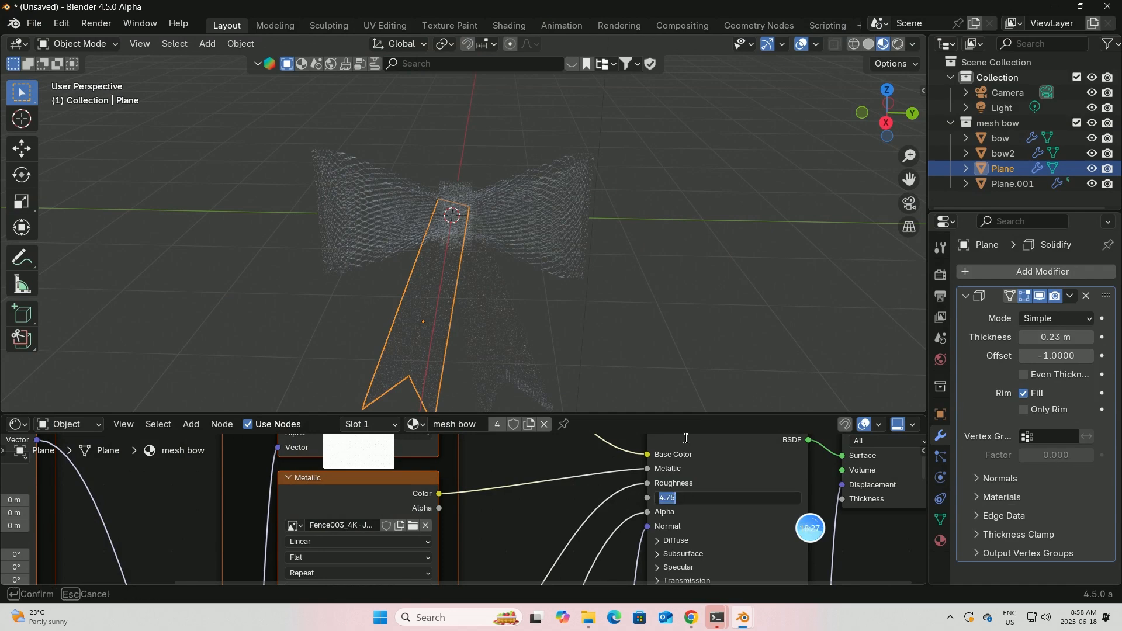
type("1.45")
key("Return")
Enlarge the shader editor and expand the Emission settings of the Principled BSDF node.
left_click_drag(682, 415, 706, 281)
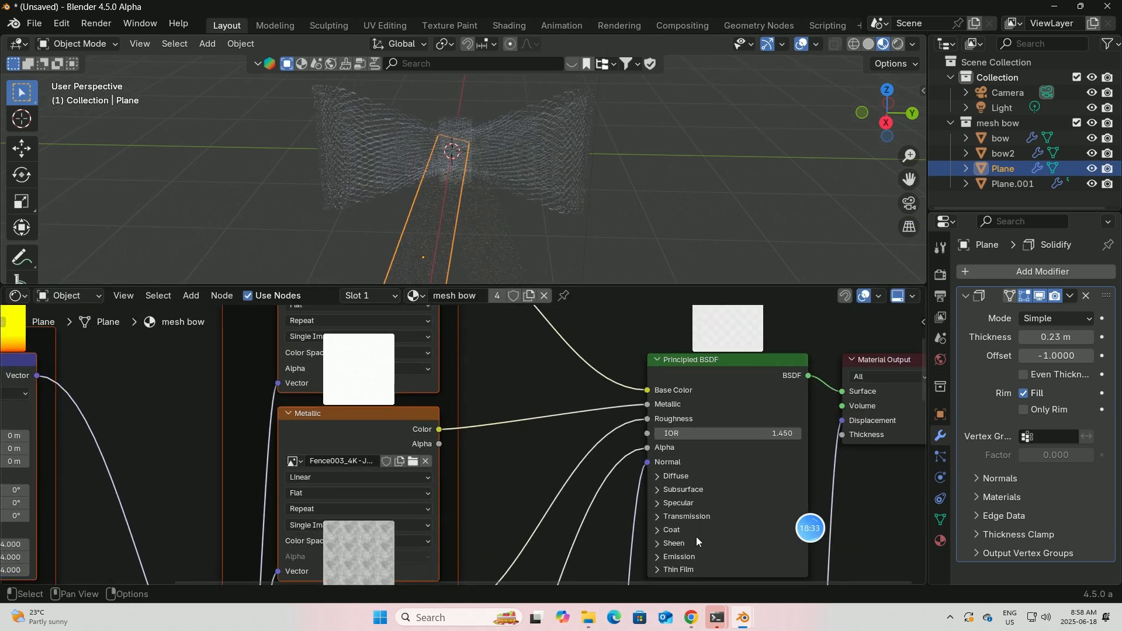
left_click(678, 556)
middle_click_drag(696, 533, 700, 465)
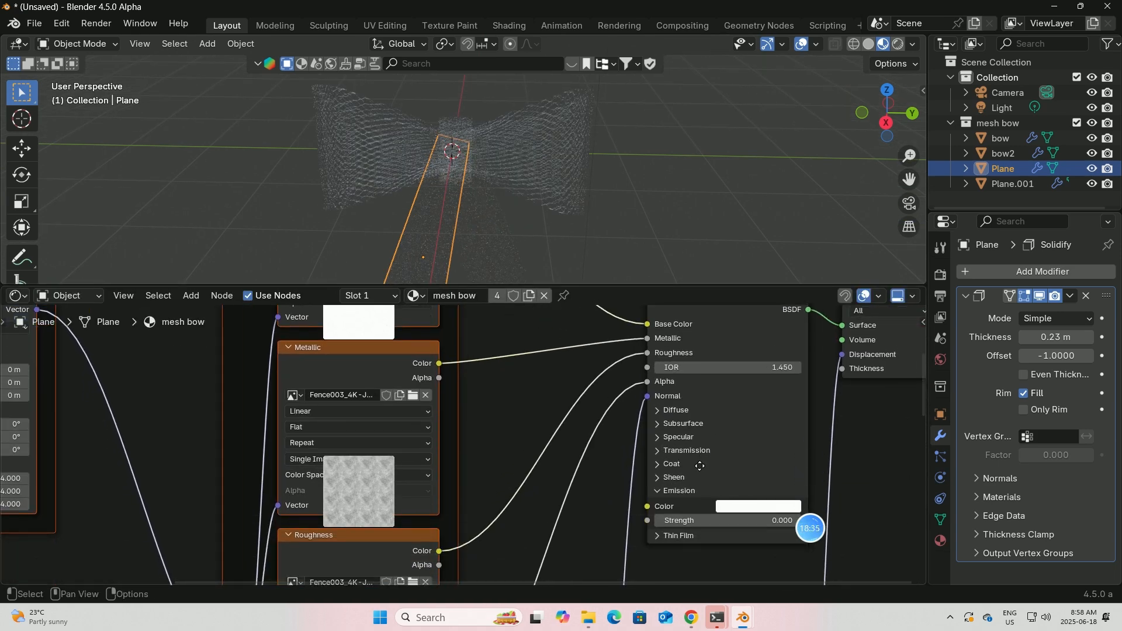
Examine the finished render of the three bows and the mesh bow's emission settings in bow4.5.blend.
mouse_move(745, 619)
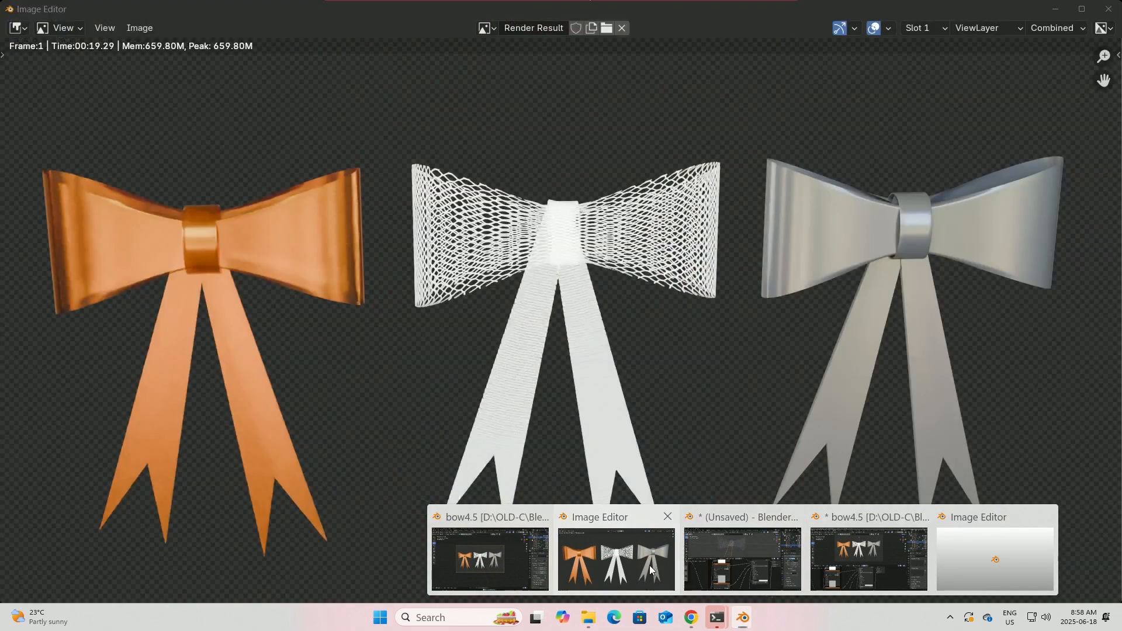
left_click(650, 566)
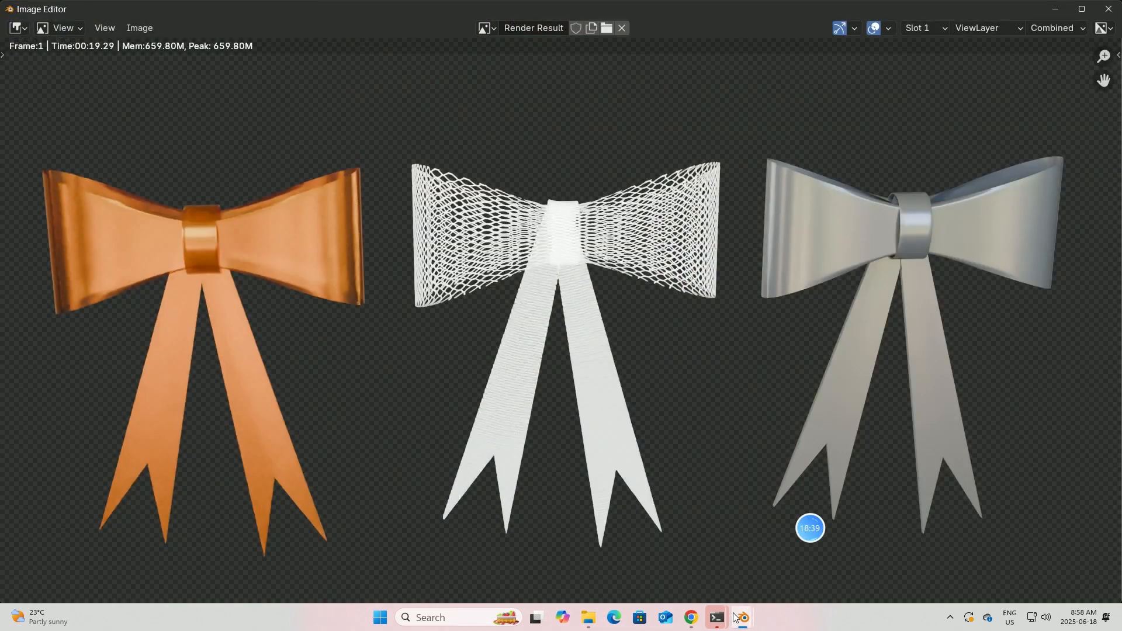
mouse_move(737, 618)
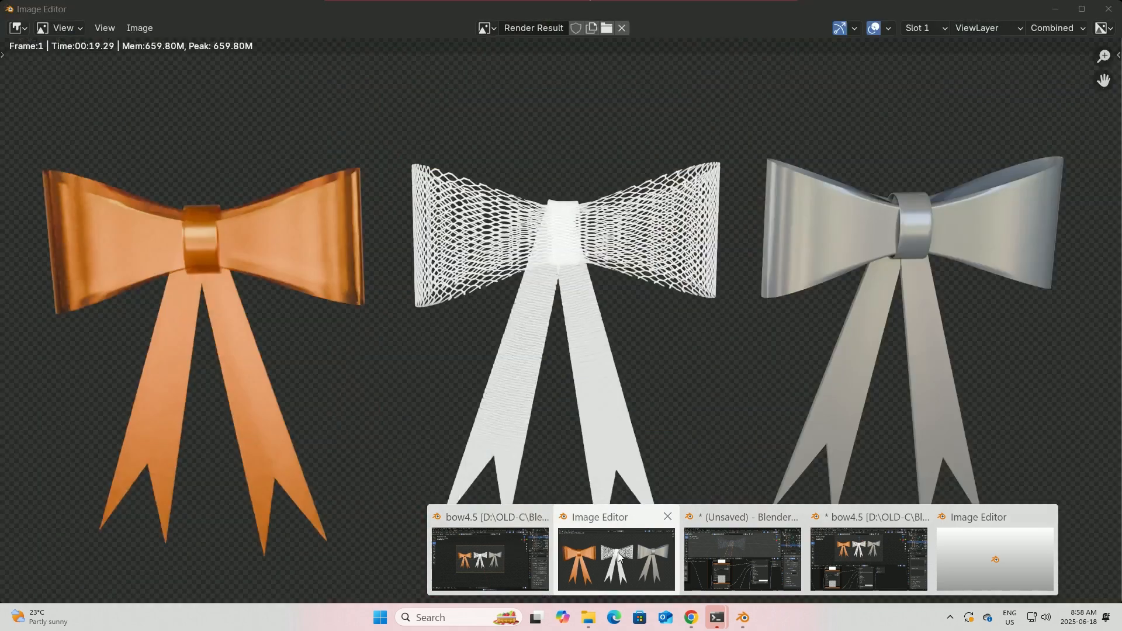
left_click(869, 558)
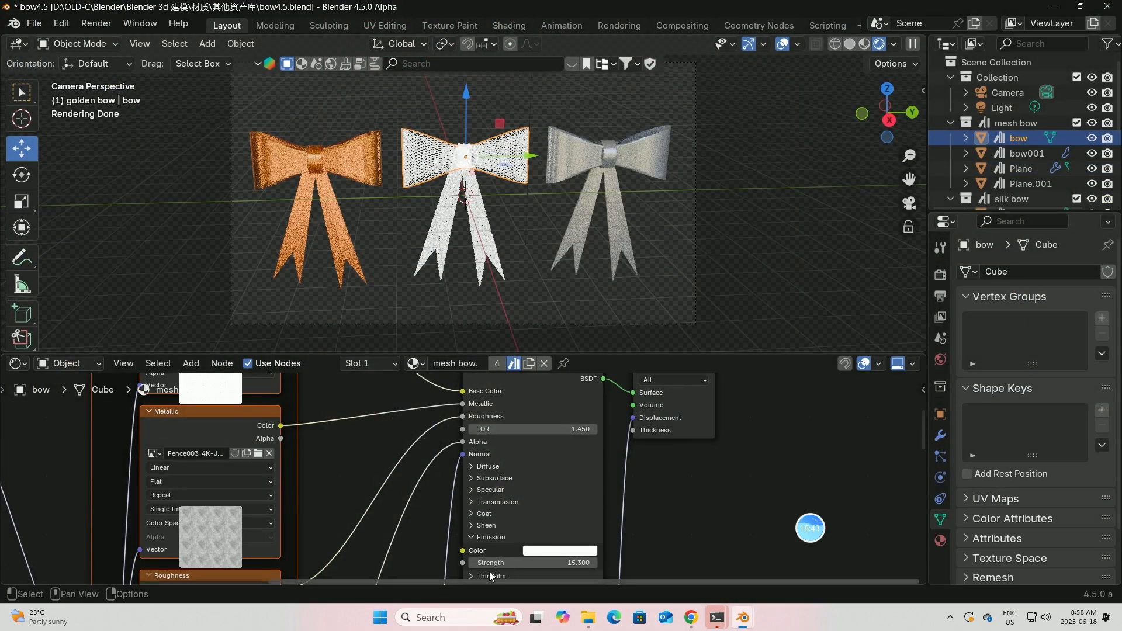
mouse_move(743, 618)
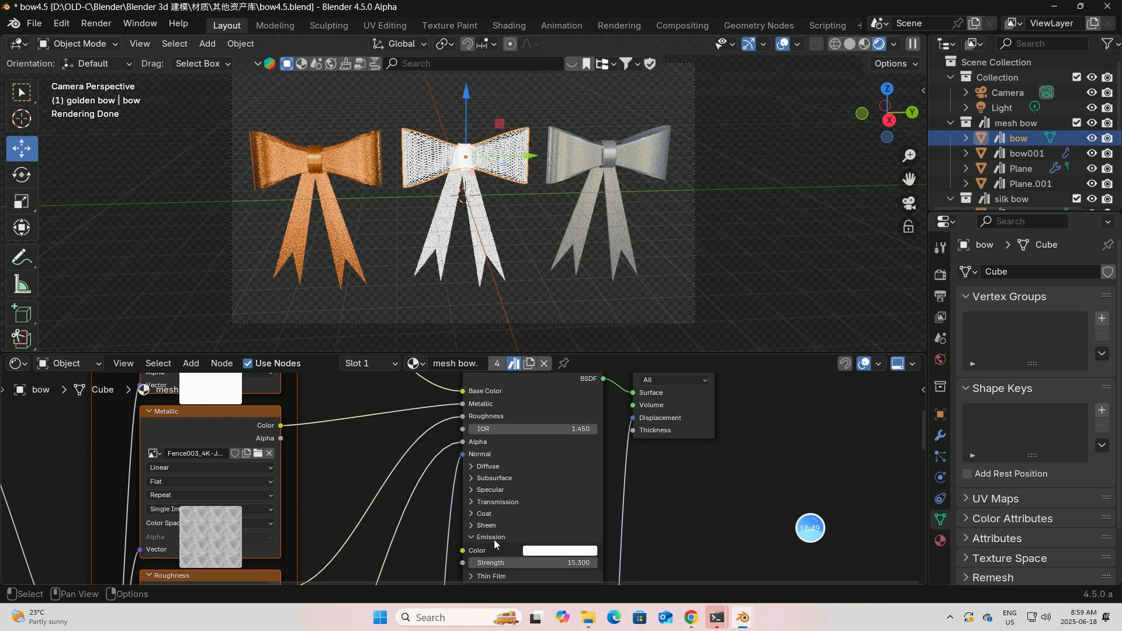
left_click(817, 578)
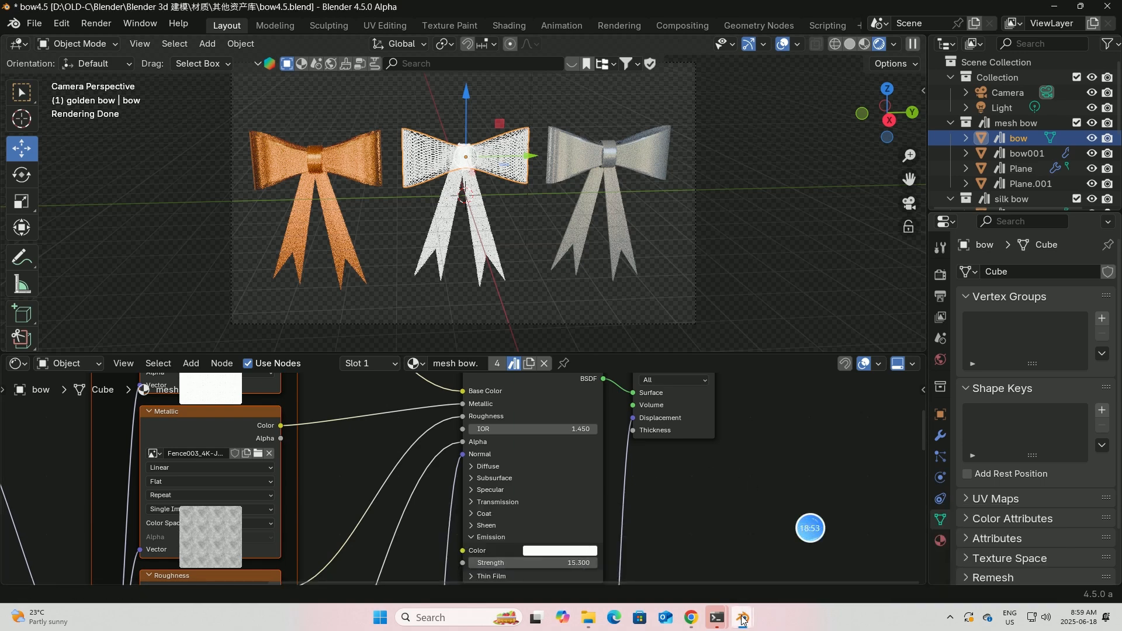
mouse_move(742, 618)
In the unsaved project, set the mesh bow material's Emission Strength to 15.400.
left_click(783, 577)
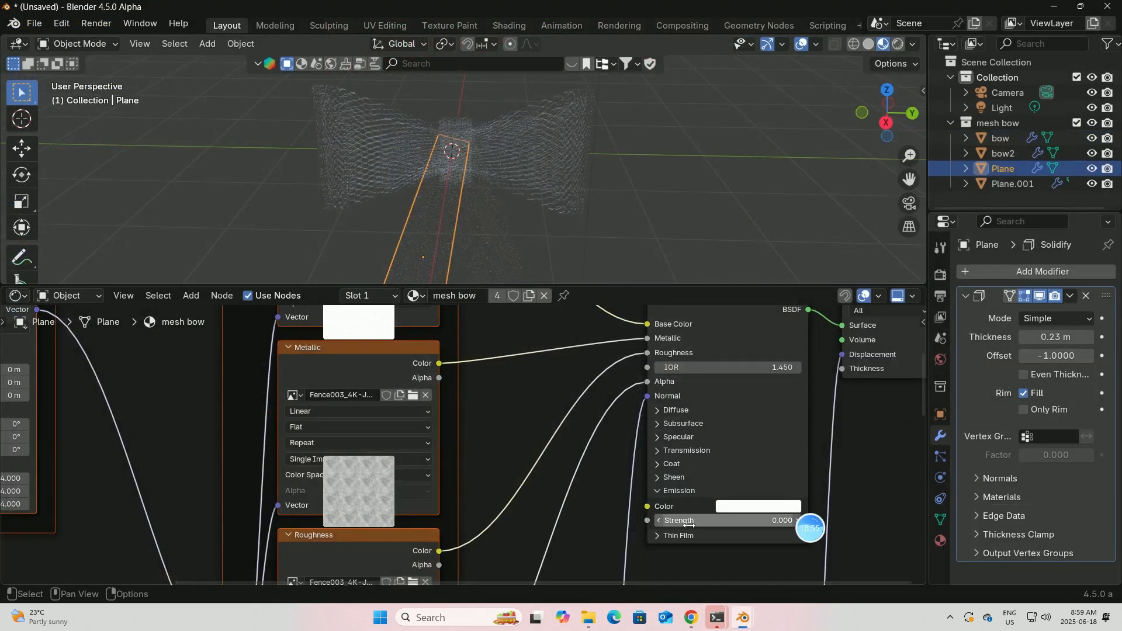
left_click_drag(728, 520, 819, 520)
scroll(595, 207, "down", 2)
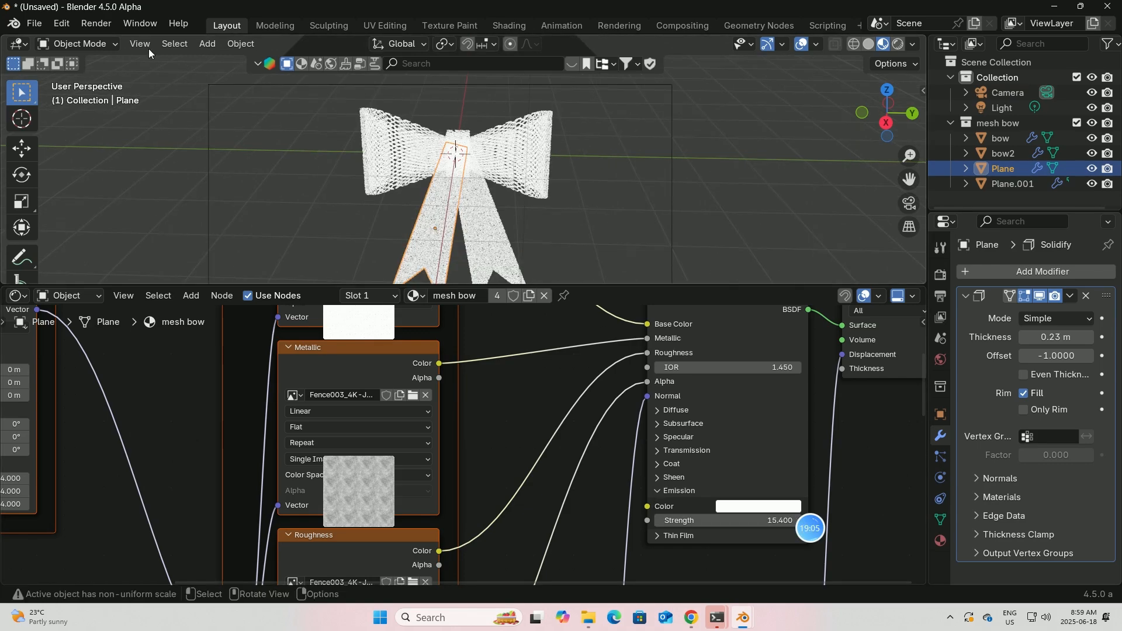
Render the glowing mesh bow and compare it with the finished render of the three bows.
left_click(94, 21)
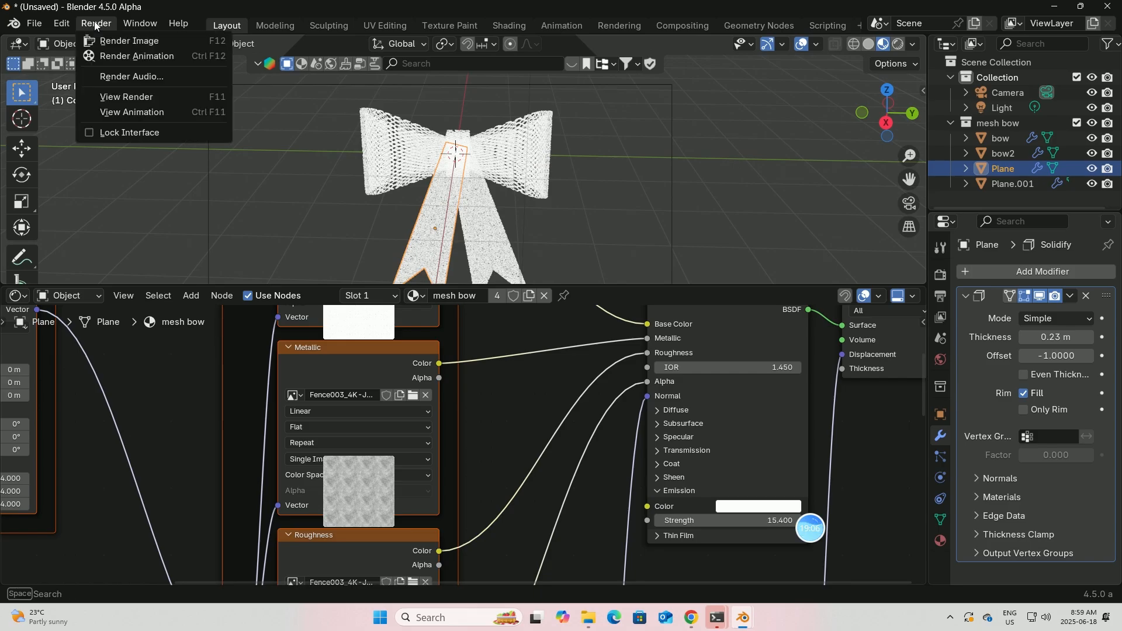
left_click(132, 41)
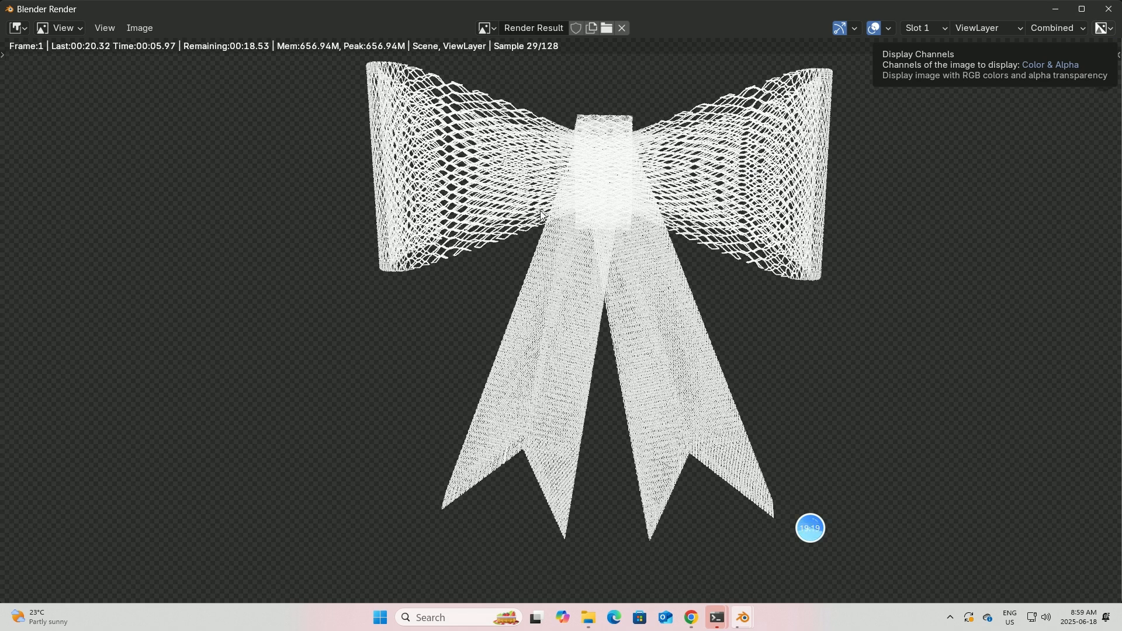
left_click(742, 619)
left_click(648, 565)
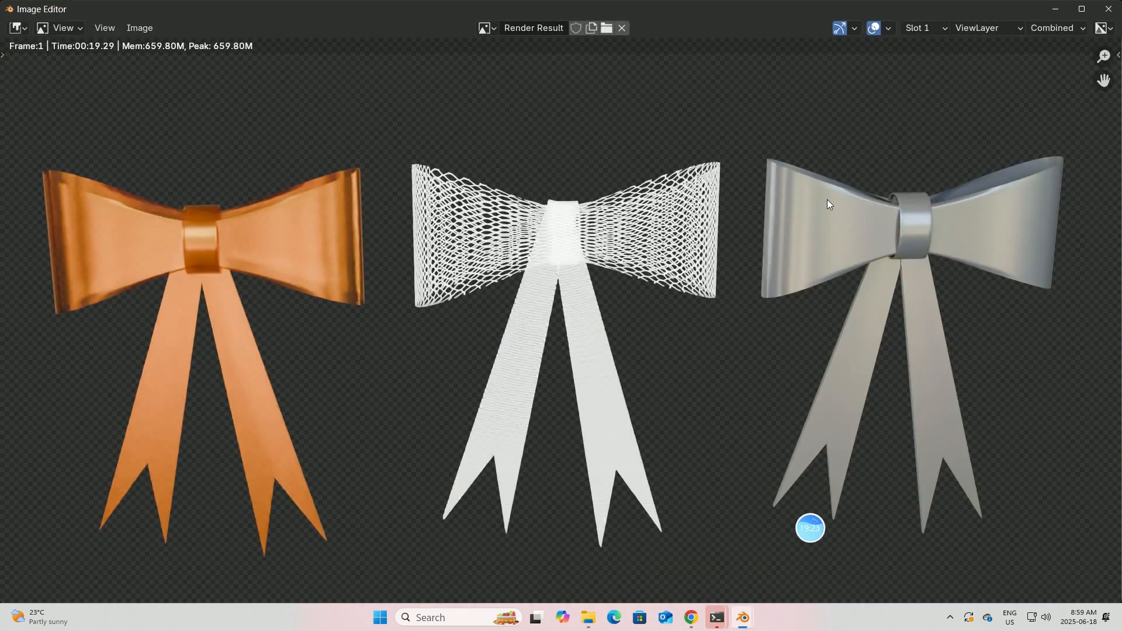
Minimize the reference render window and close the unsaved bow project without saving it.
left_click(1055, 9)
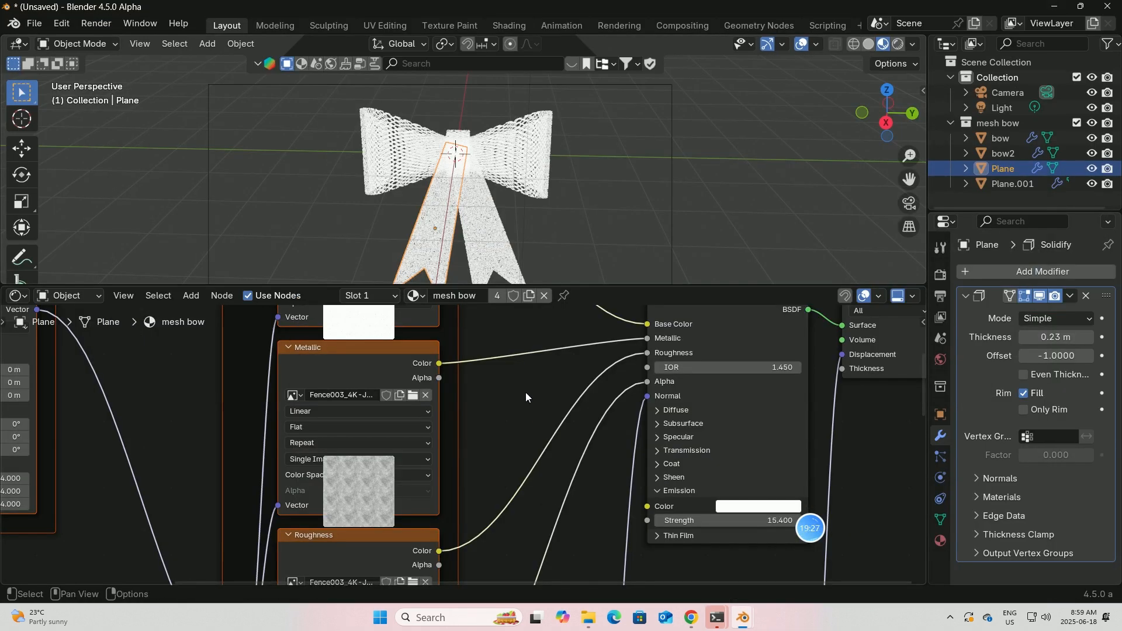
left_click(1108, 7)
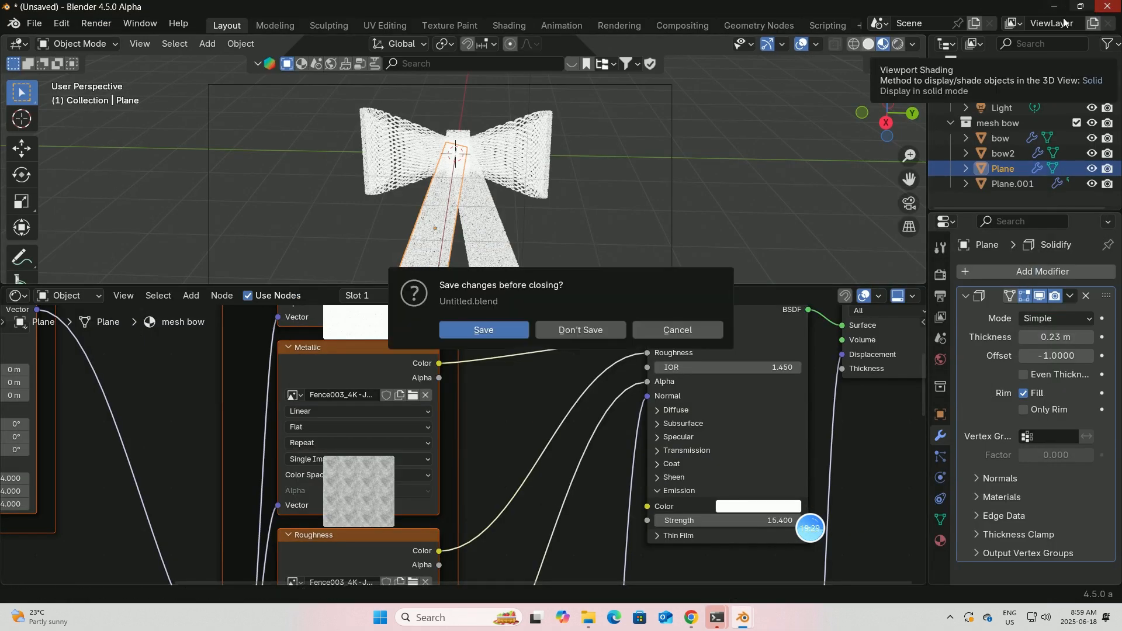
left_click(572, 331)
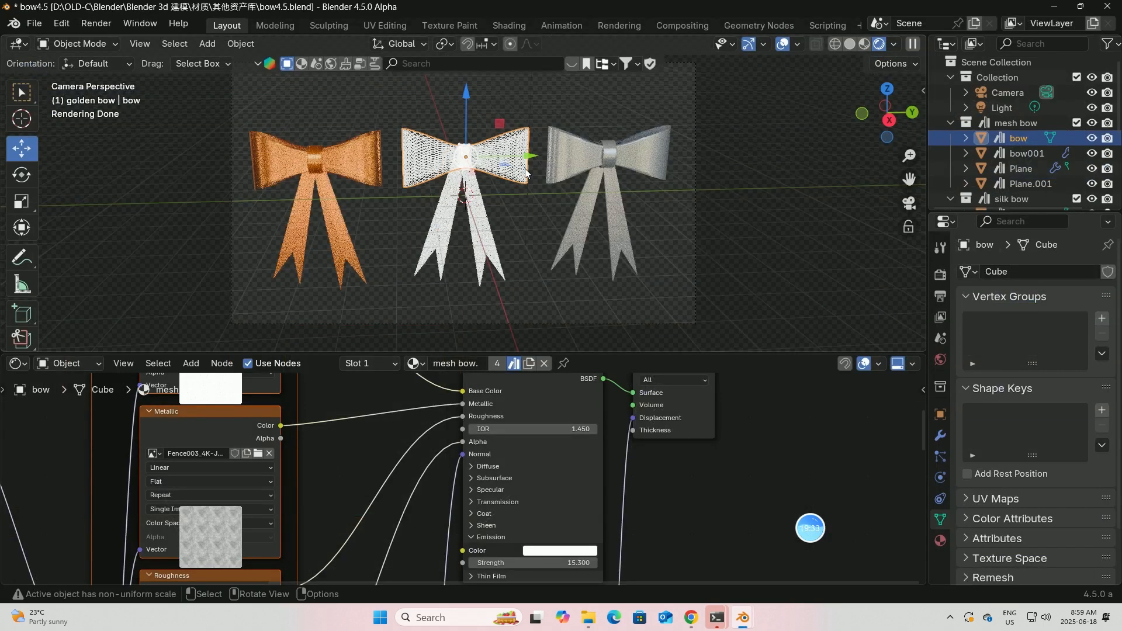
Examine the Principled BSDF base color, metallic, roughness, alpha and emission settings of the silk bow and golden bow materials.
left_click(605, 153)
middle_click_drag(648, 459, 651, 490)
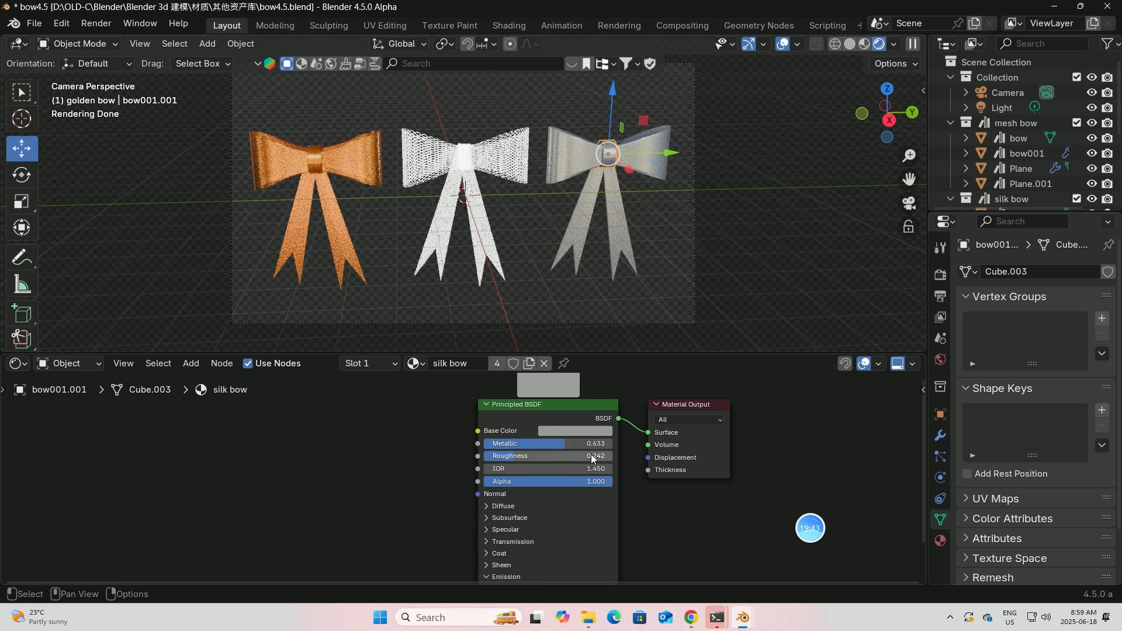
middle_click_drag(574, 511, 570, 479)
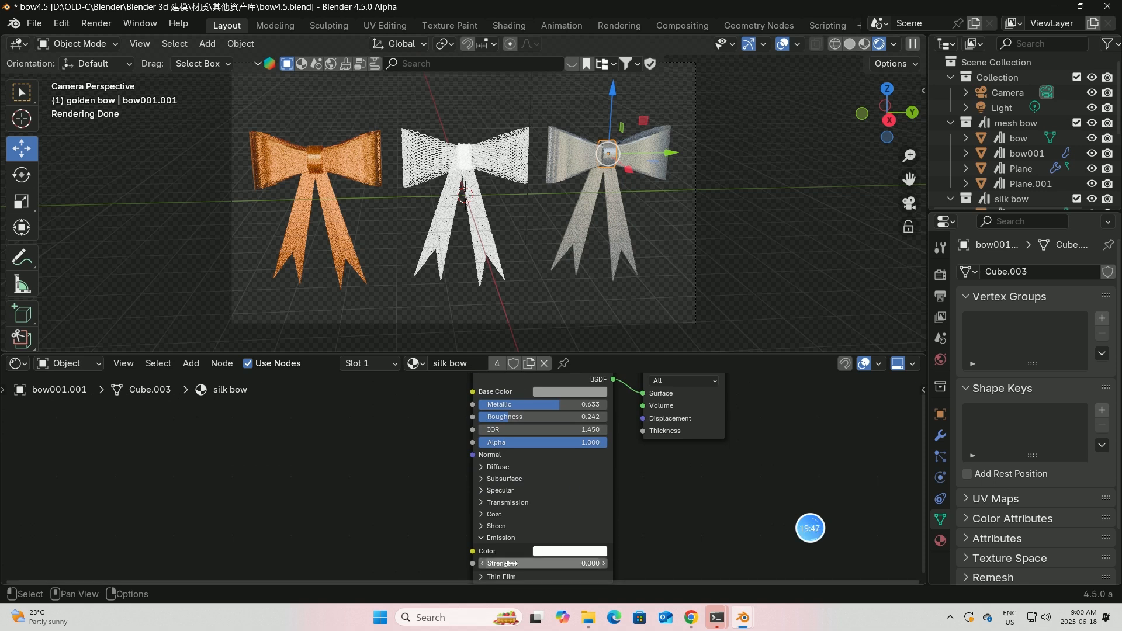
left_click(343, 154)
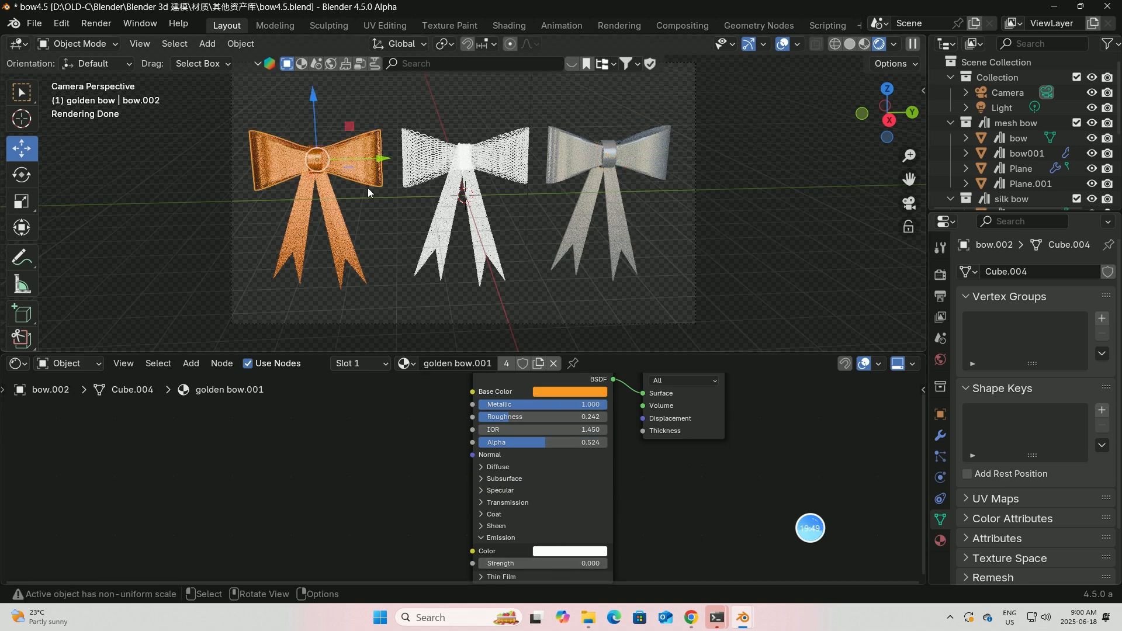
left_click(605, 156)
left_click(601, 419)
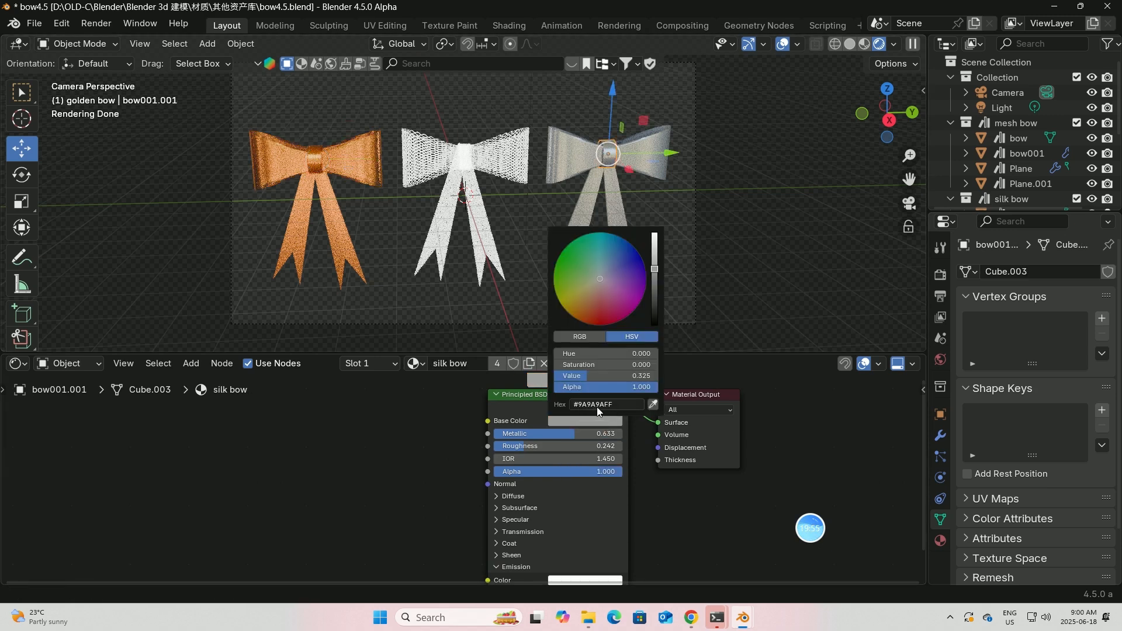
left_click(303, 184)
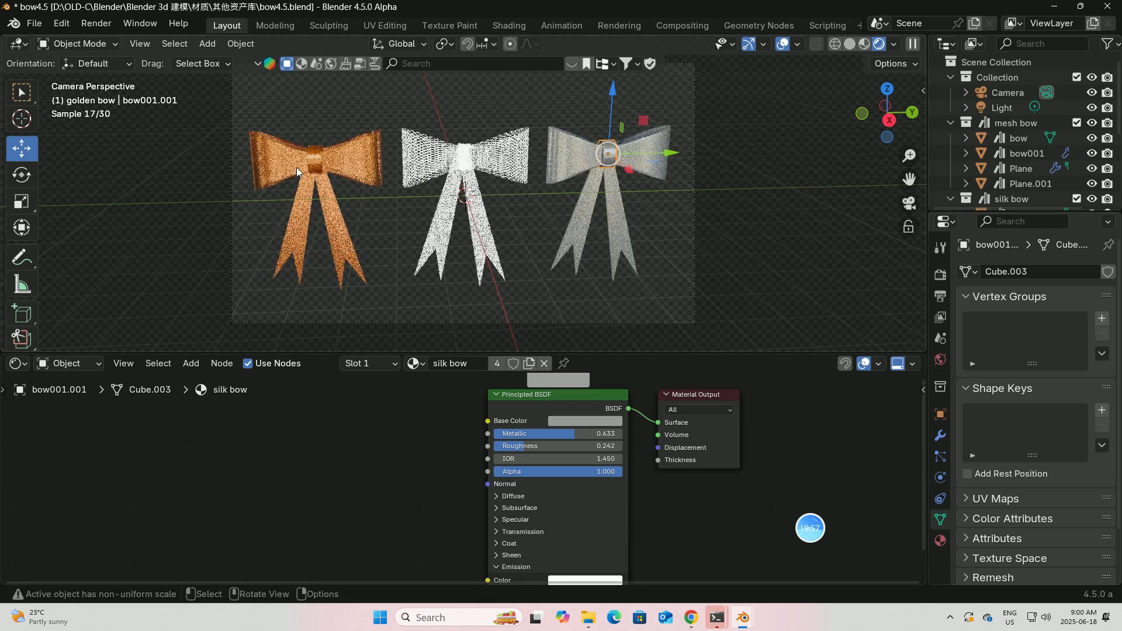
left_click(588, 419)
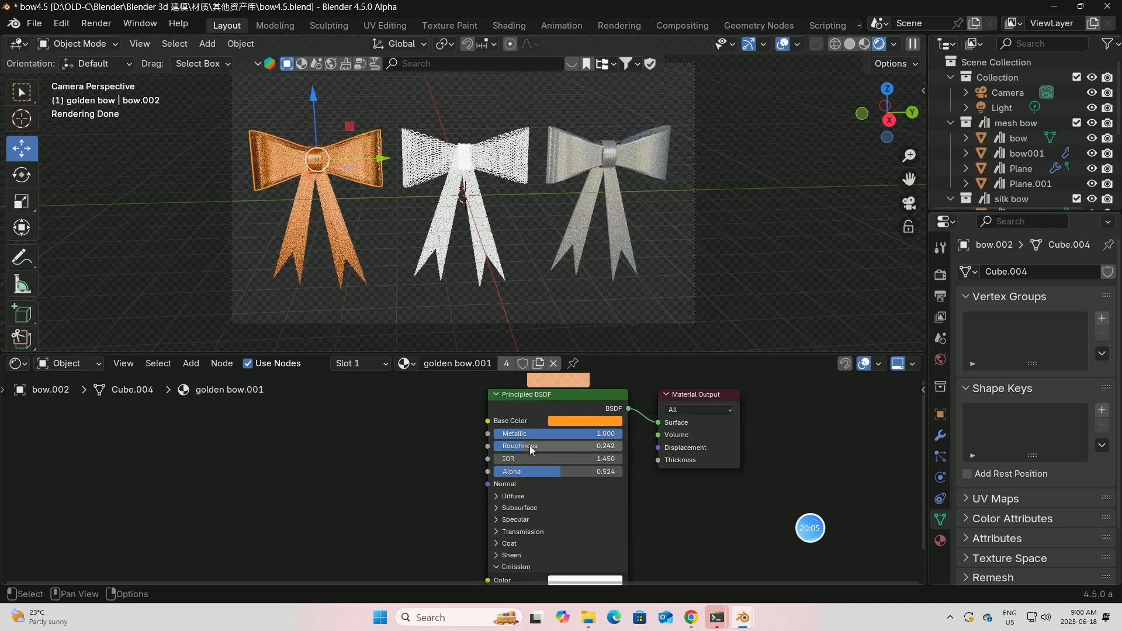
middle_click_drag(658, 502, 666, 542)
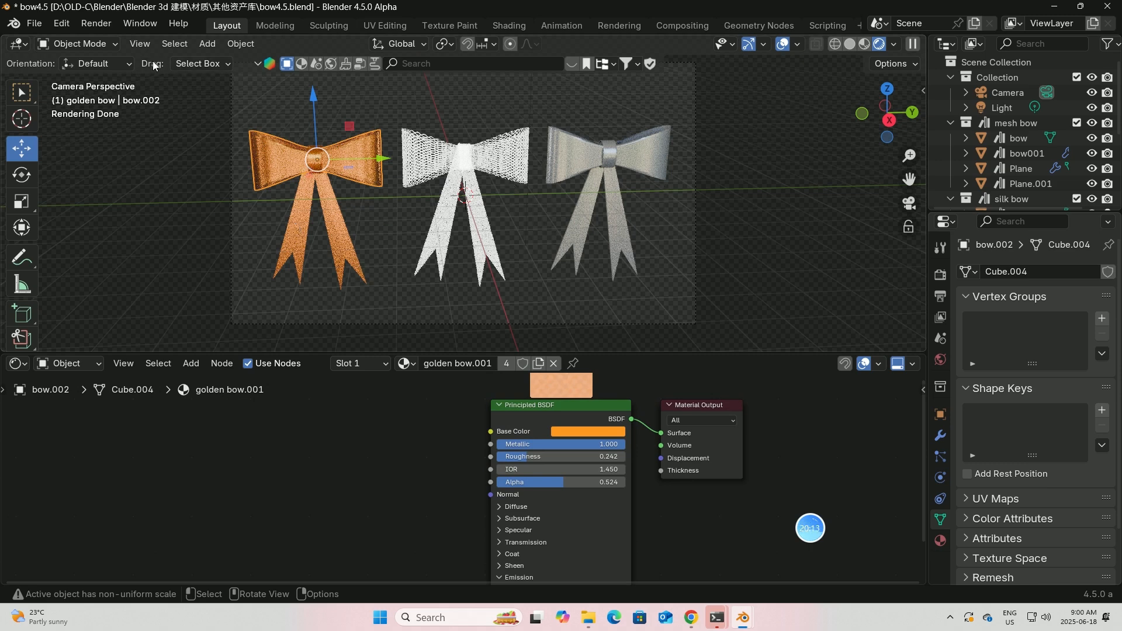
Shrink the shader editor to enlarge the 3D viewport, and save bow4.5.blend.
left_click_drag(318, 354, 318, 578)
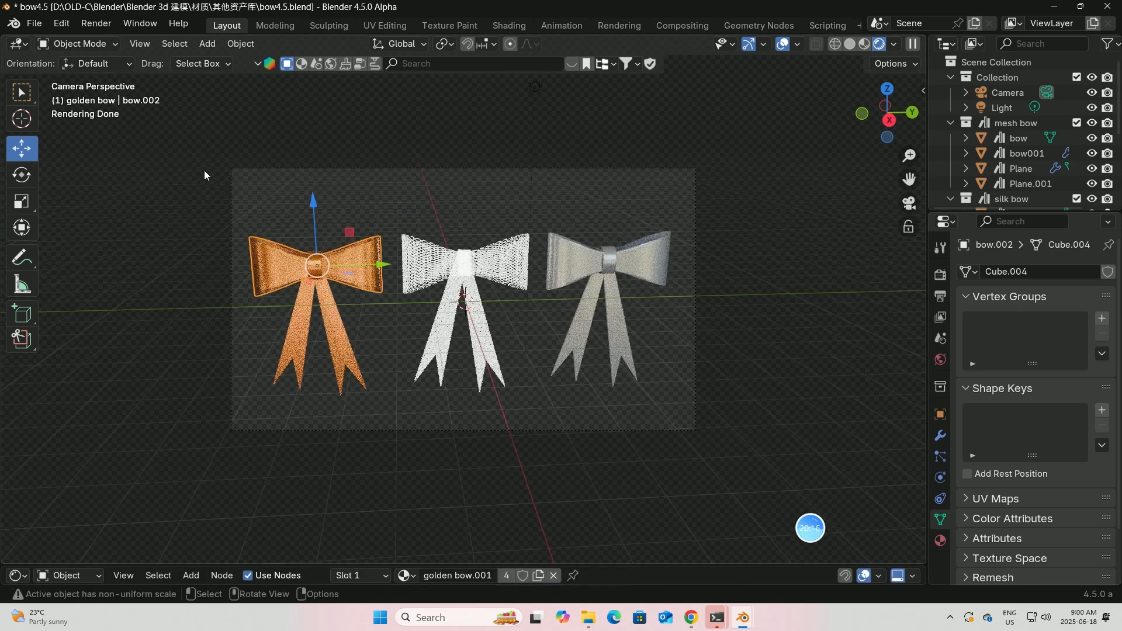
left_click(34, 24)
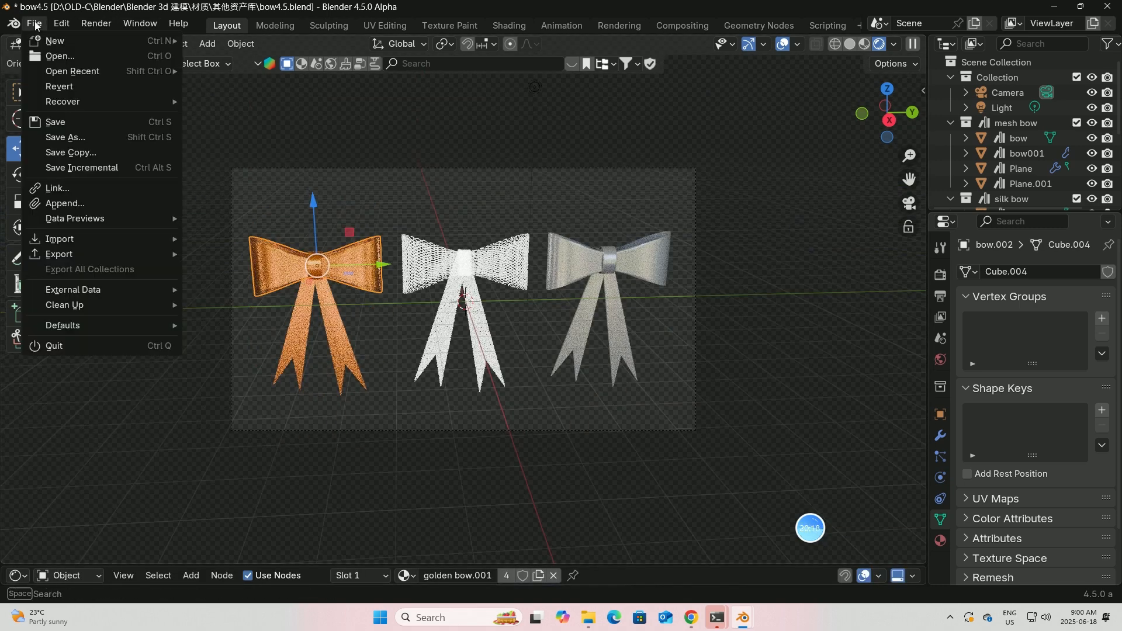
left_click(55, 121)
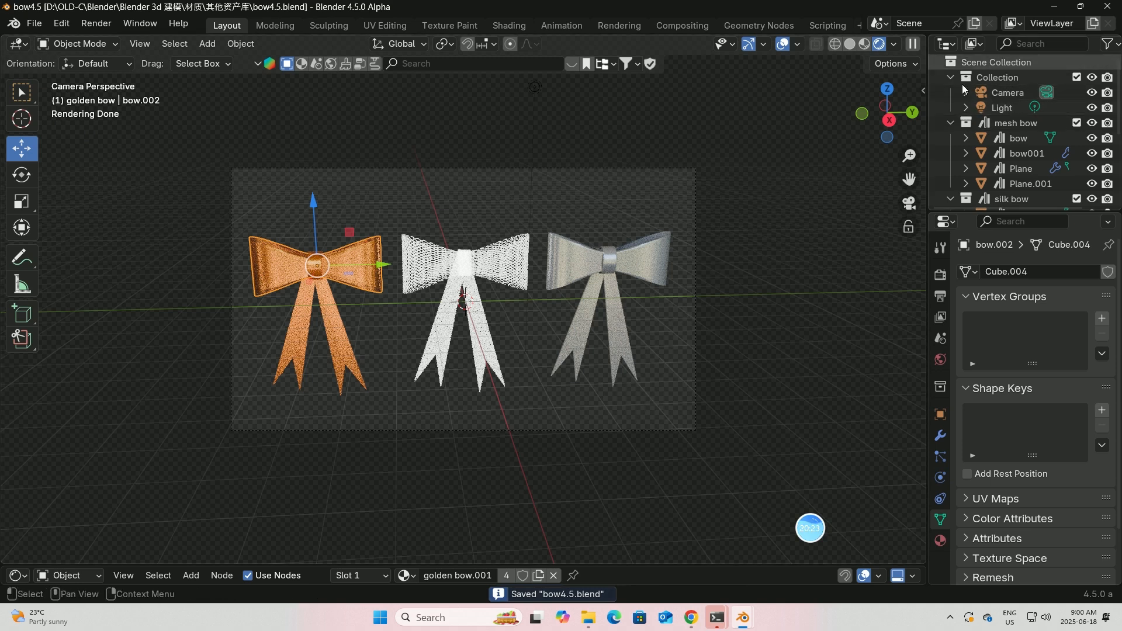
Render the final image of the golden, mesh and silk bows together.
left_click(101, 26)
left_click(127, 41)
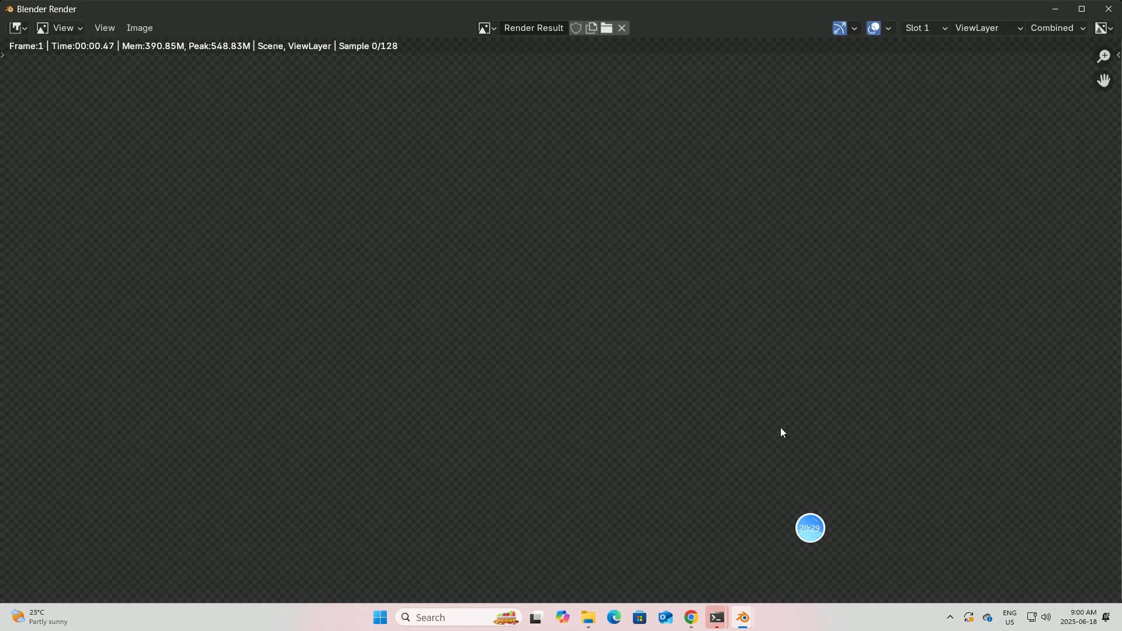
mouse_move(810, 529)
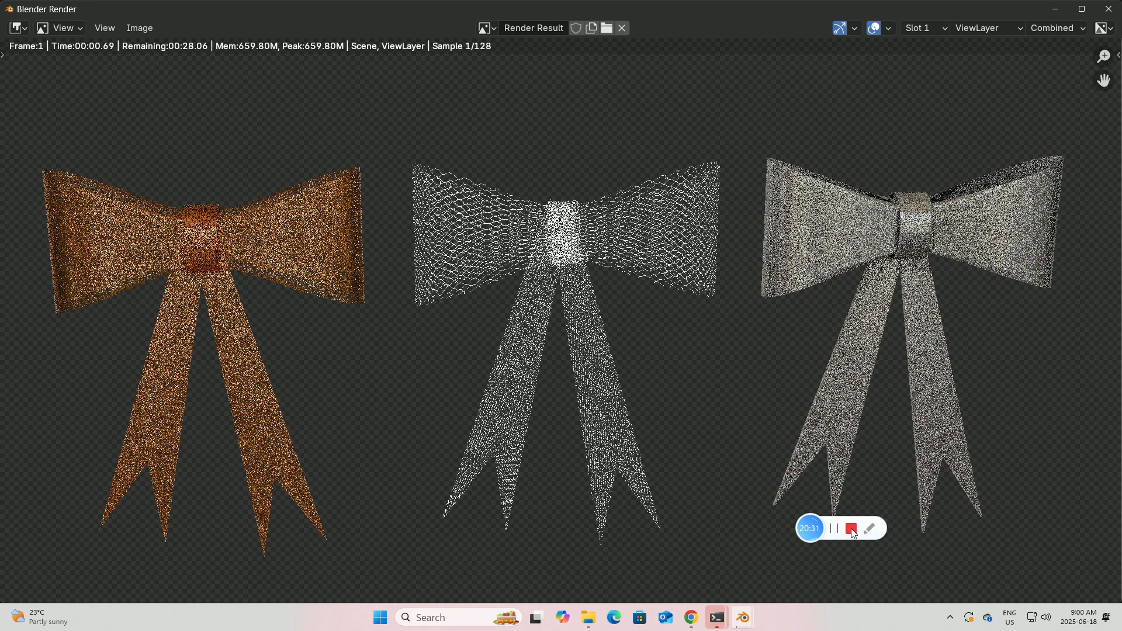